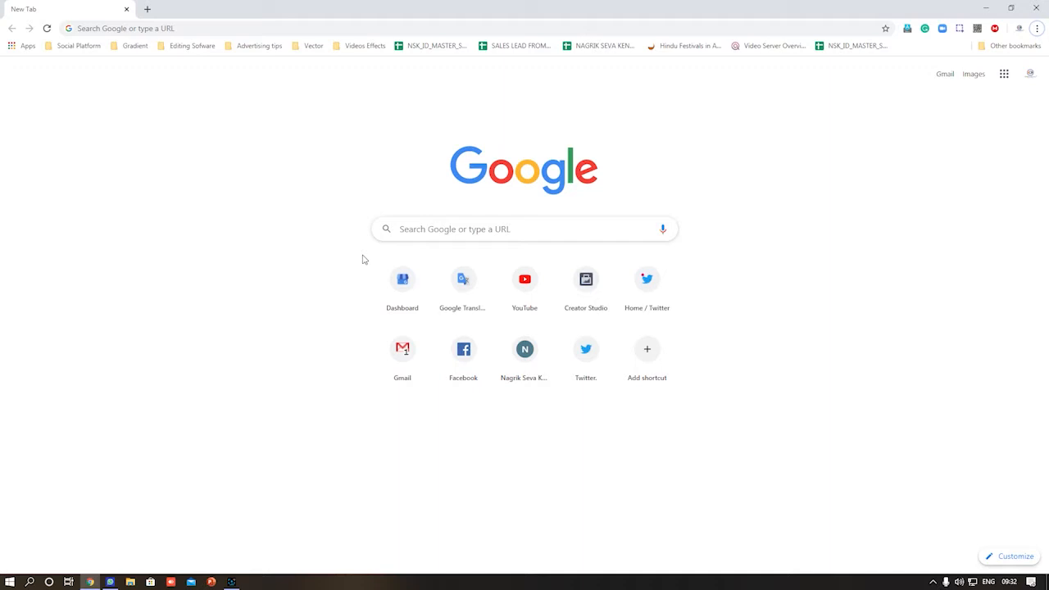
Search google.com for 'nagrik seva kendra' and open the Nagrik Seva Kendra website from the results.
click(152, 26)
text(google.com)
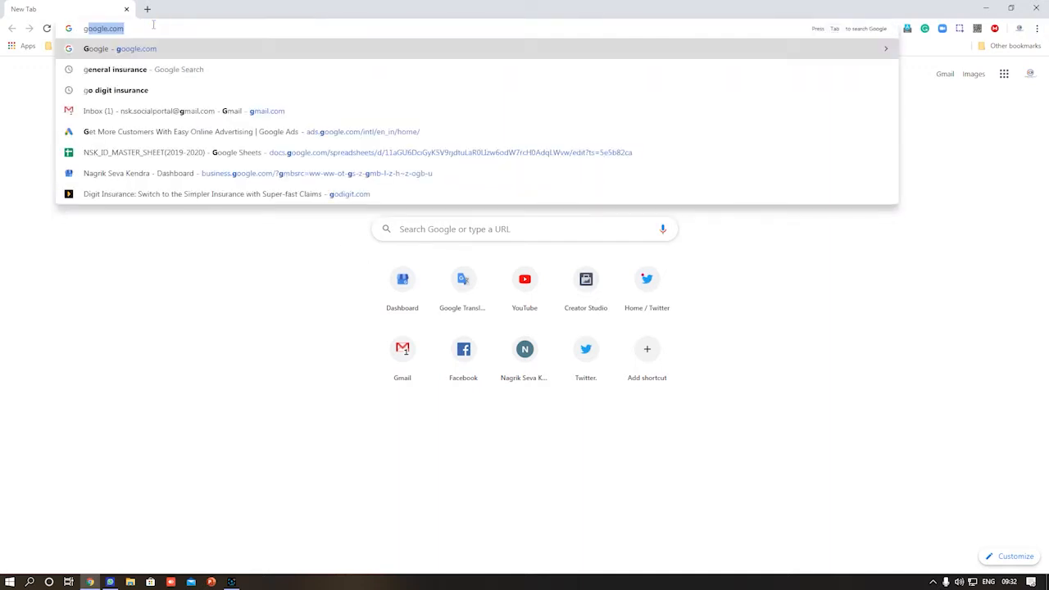
key(Return)
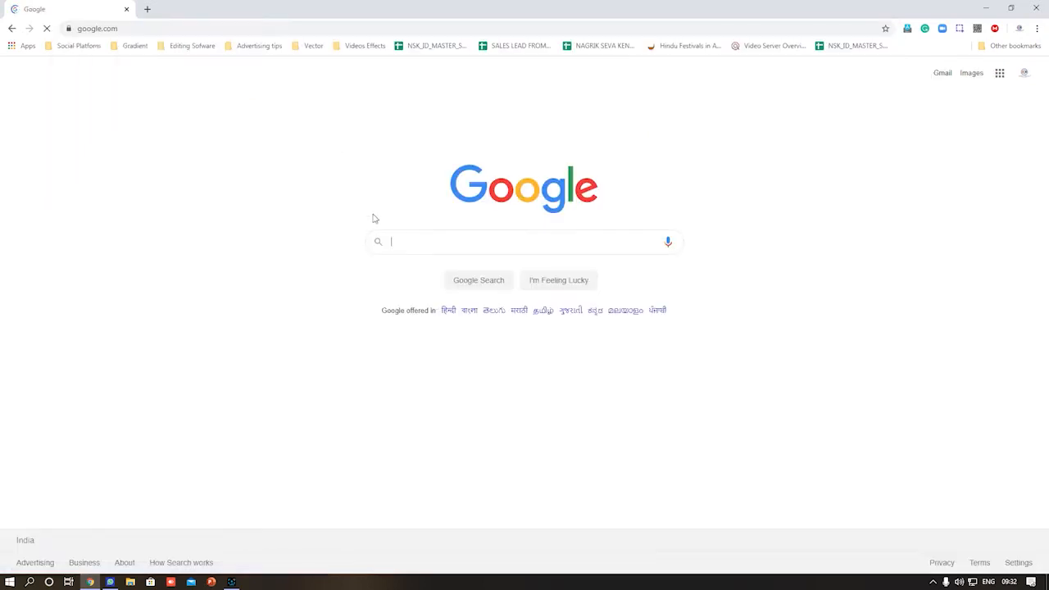
click(405, 239)
text(nagrik seva kendra)
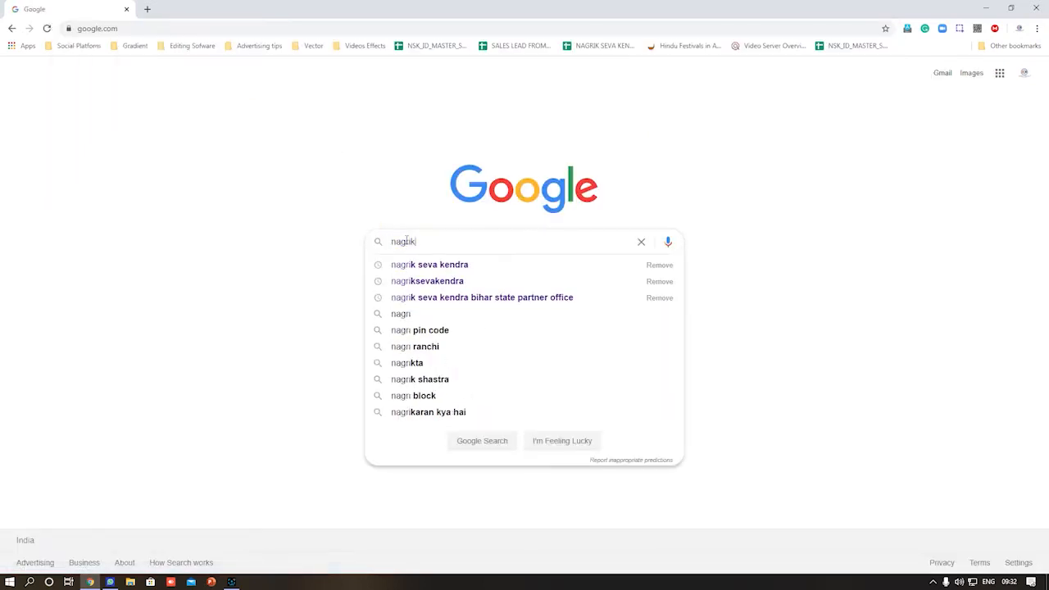
key(Return)
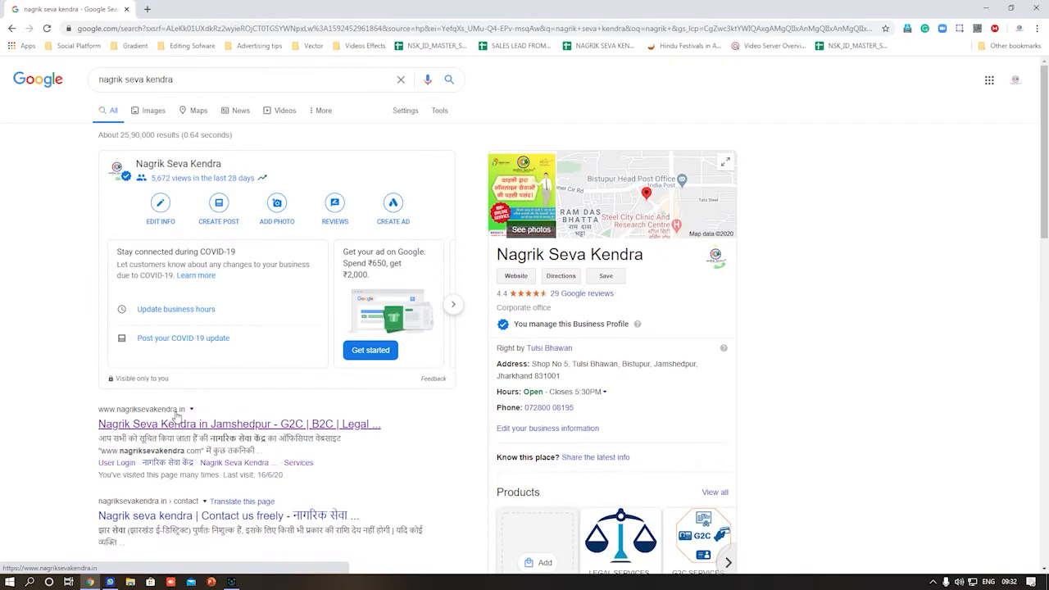
click(187, 426)
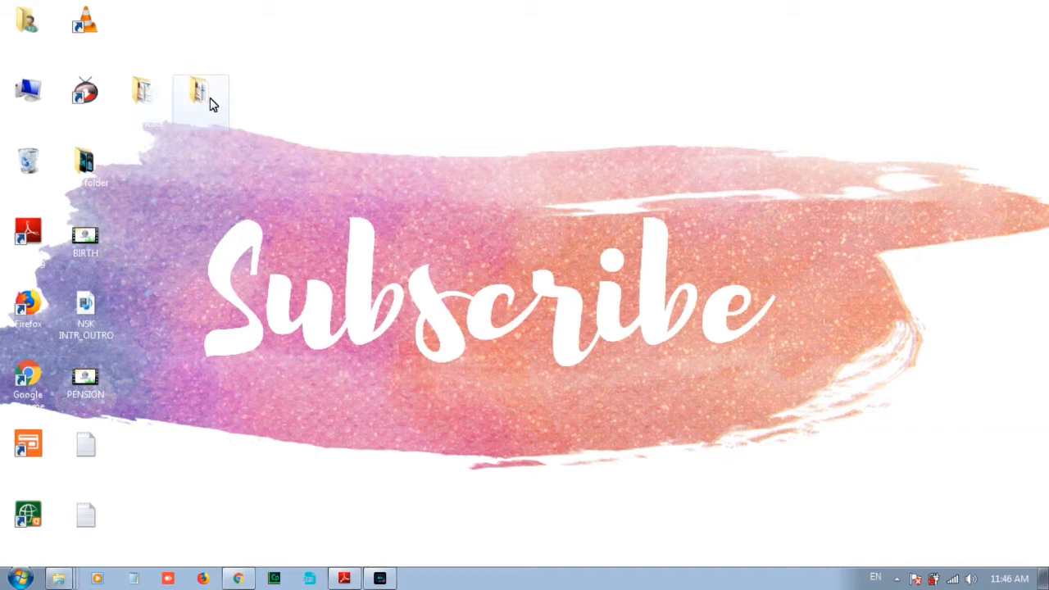
Open the desktop birth certificate folder, then the last Hindi birth certificate application PDF.
click(151, 94)
double_click(151, 93)
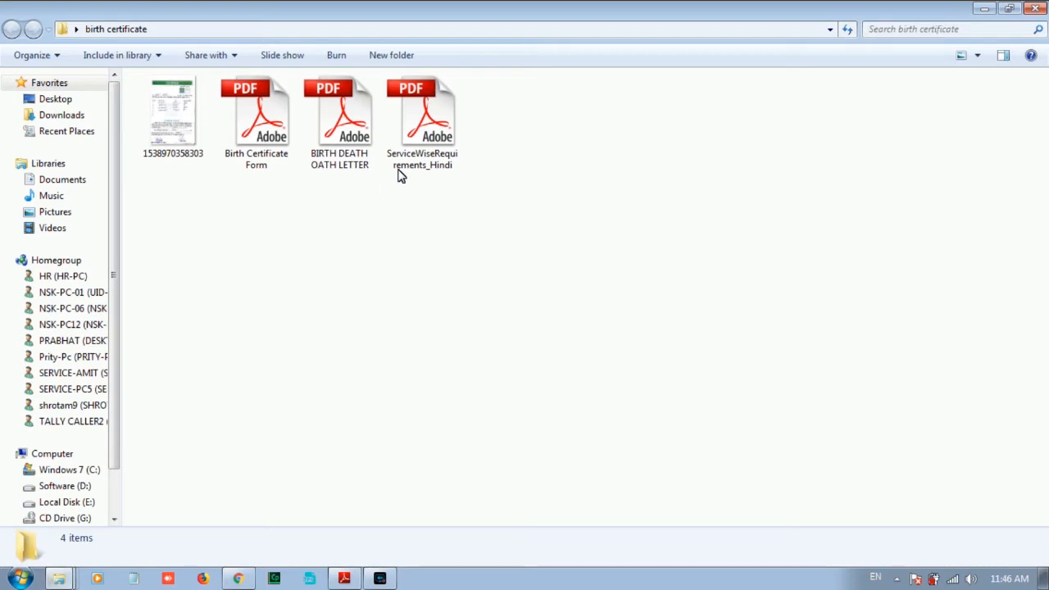
click(985, 8)
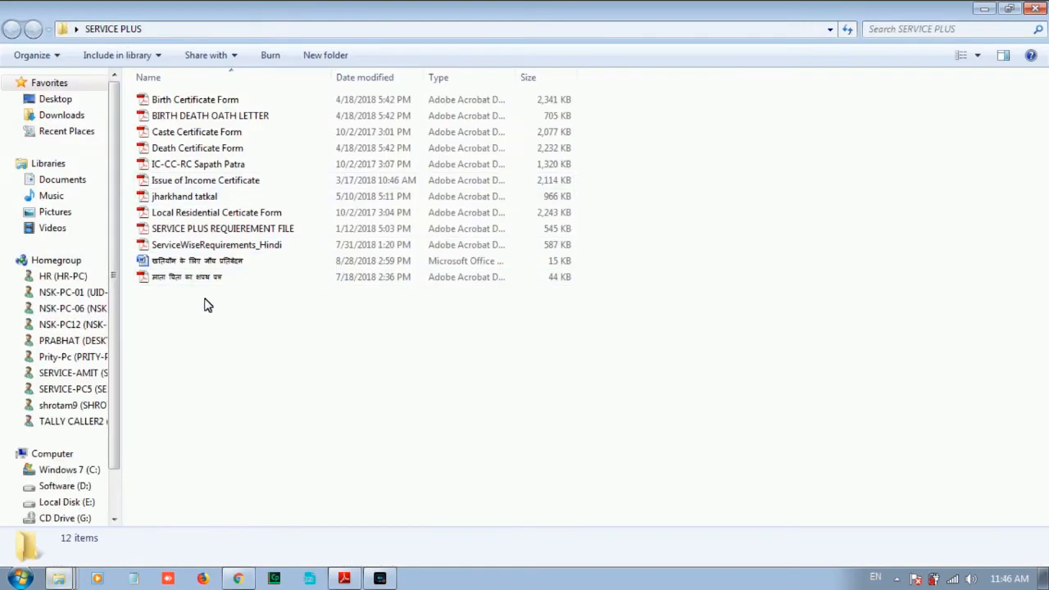
double_click(210, 279)
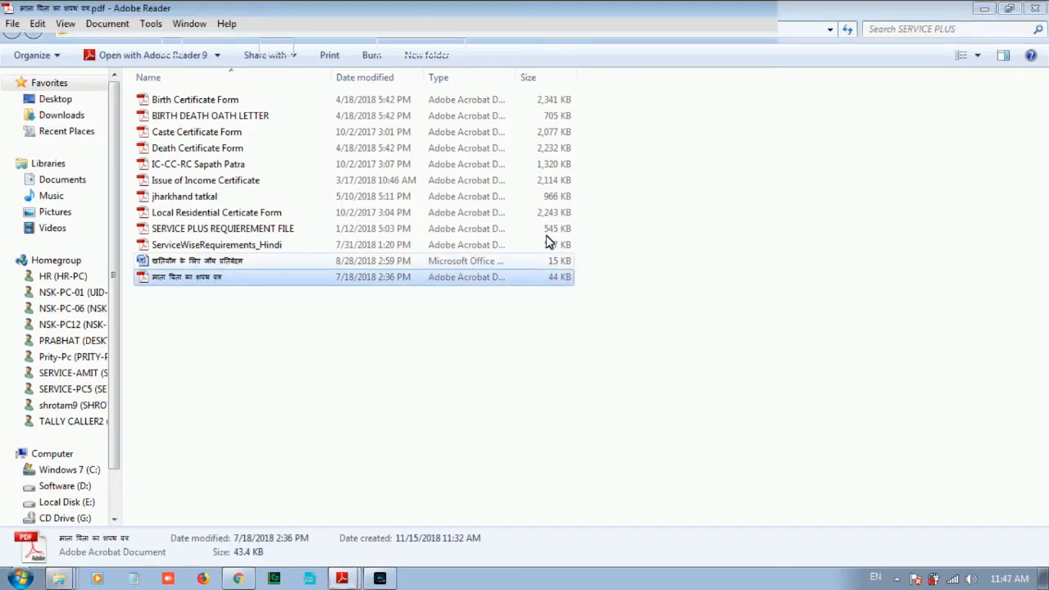
Read the Hindi application letter down to the signature lines, then close Adobe Reader.
scroll(649, 220, down, 8)
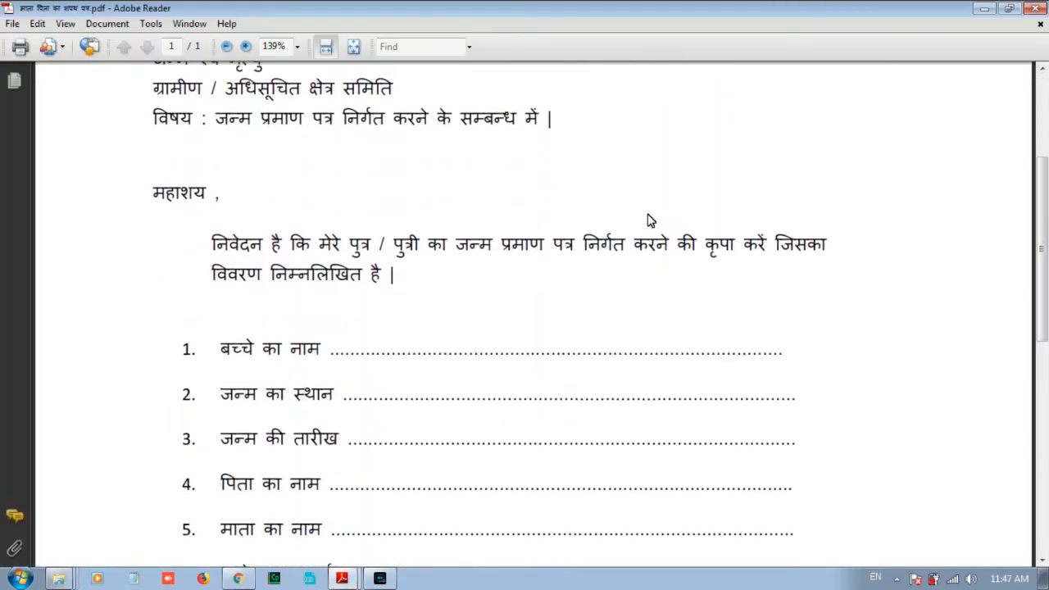
scroll(649, 220, down, 2)
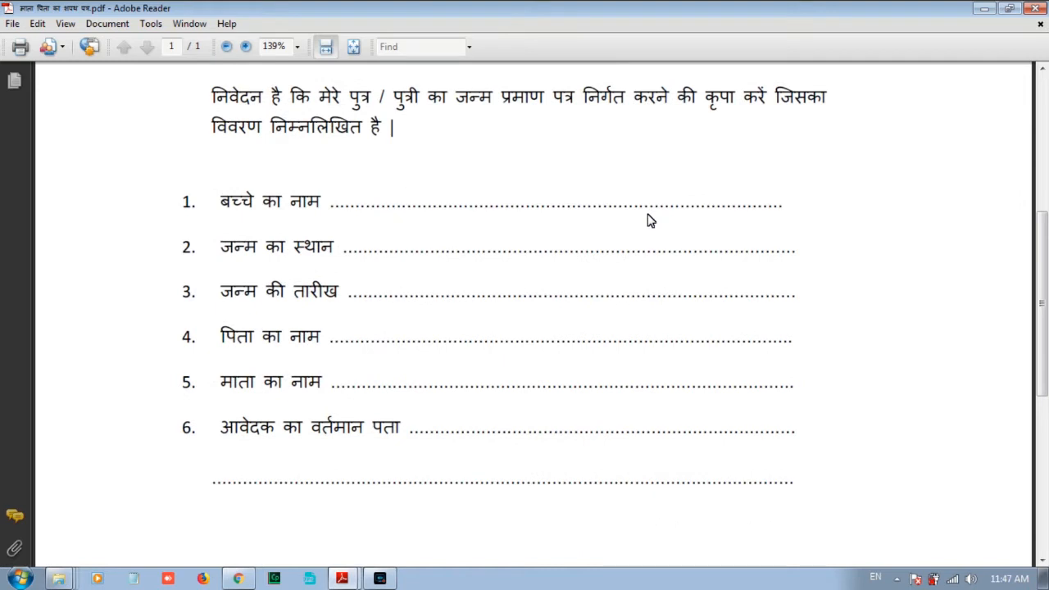
scroll(648, 221, down, 10)
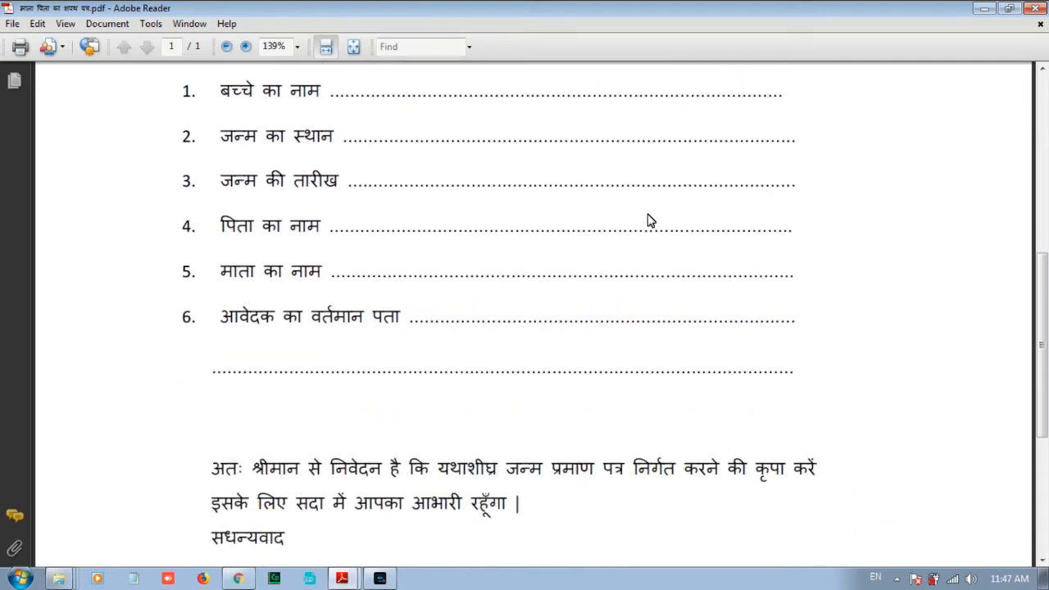
scroll(648, 220, down, 1)
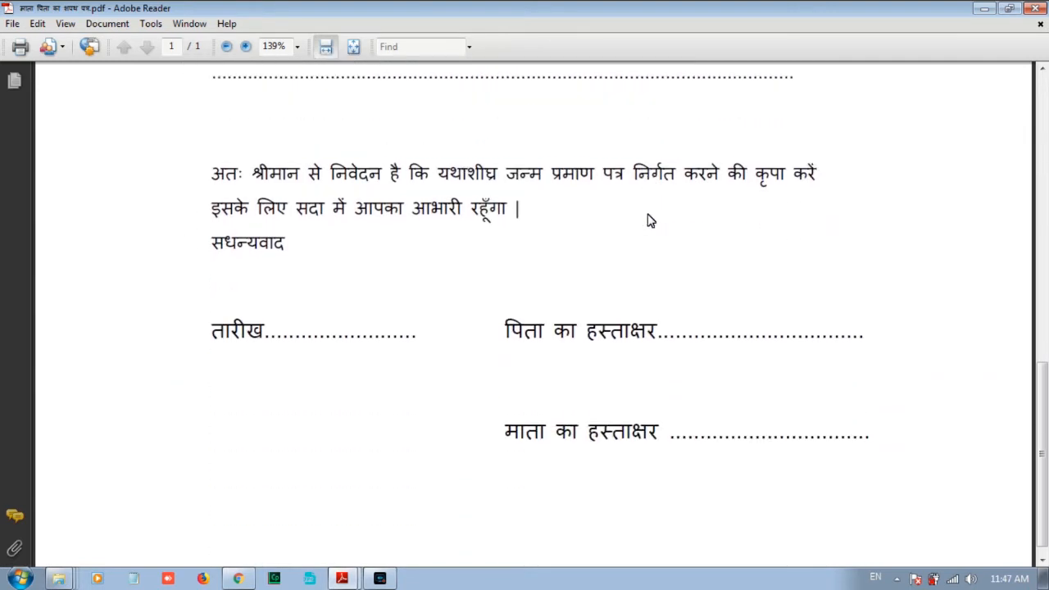
scroll(648, 221, up, 20)
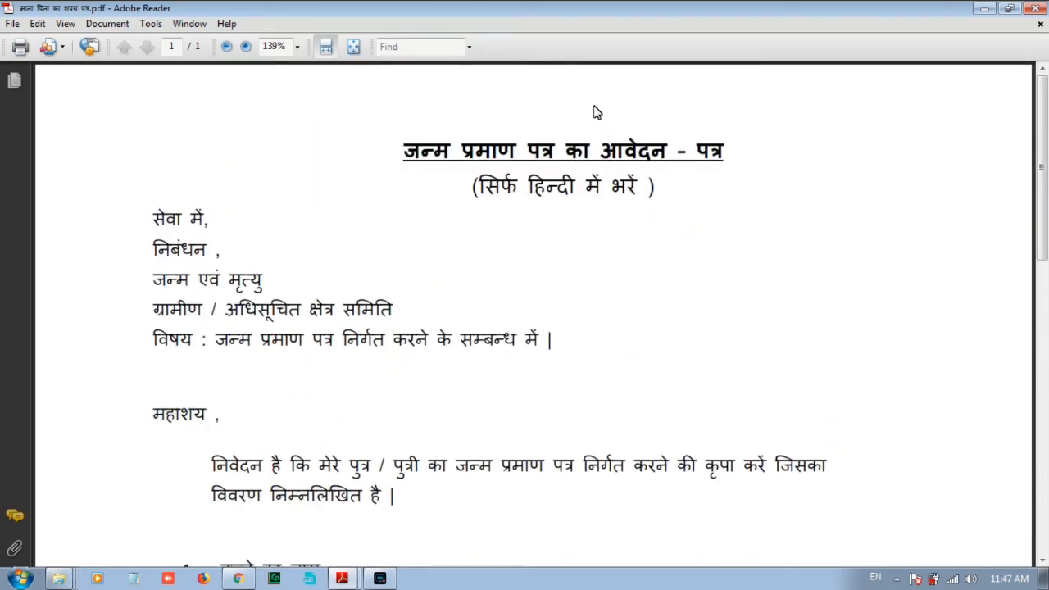
click(1036, 9)
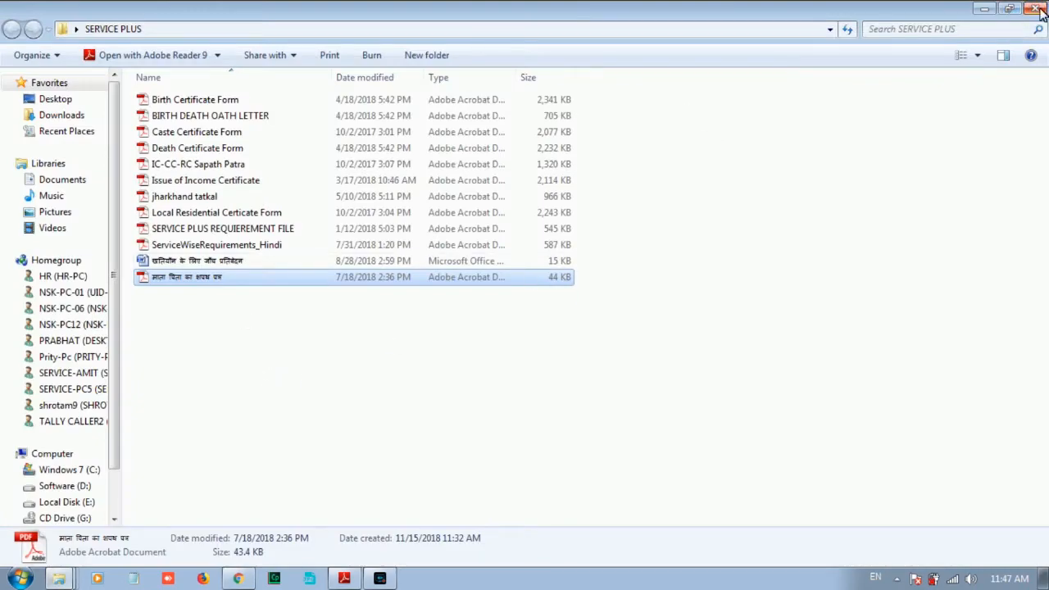
Close SERVICE PLUS, open the birth certificate folder maximized, and right-click Birth Certificate Form.
click(1037, 8)
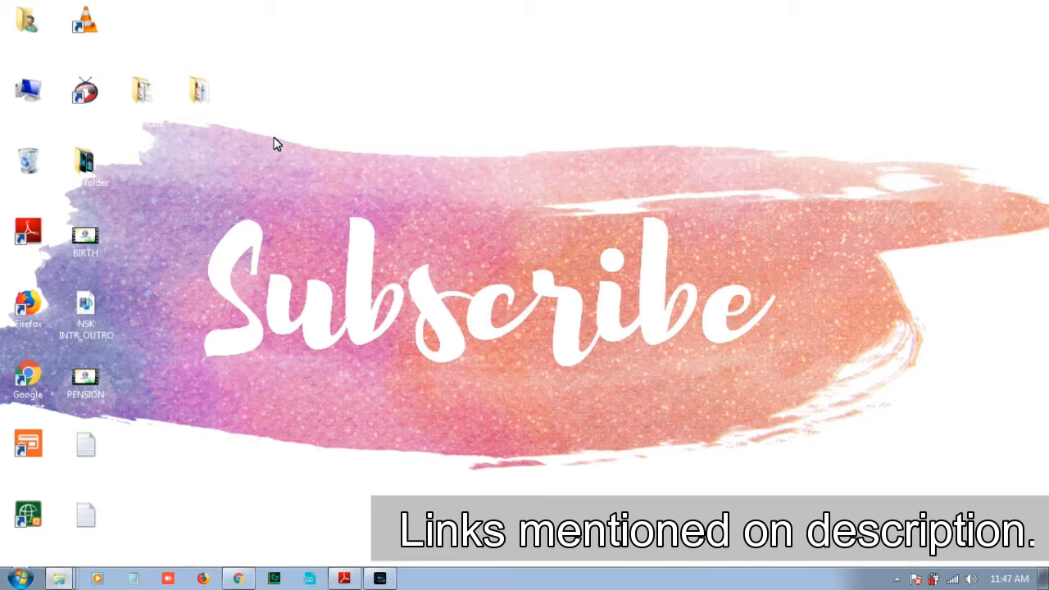
double_click(143, 92)
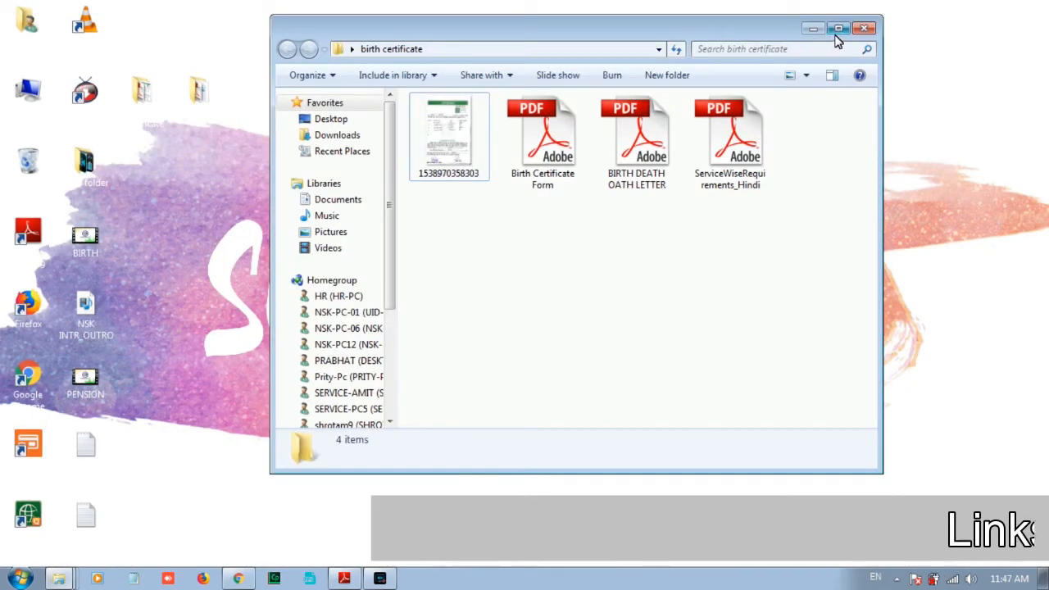
click(837, 30)
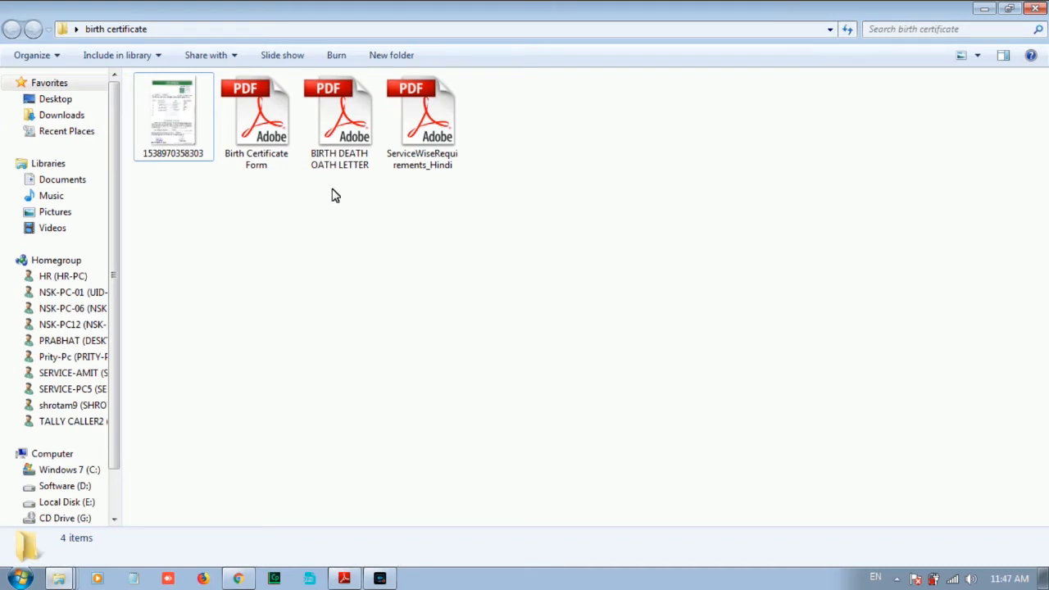
click(278, 117)
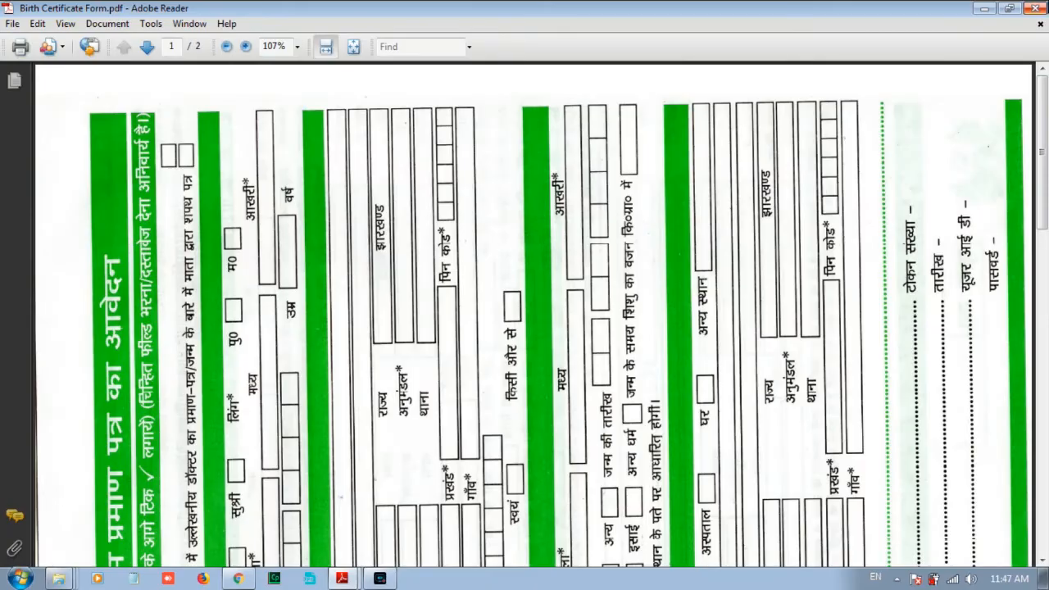
click(1036, 8)
right_click(274, 140)
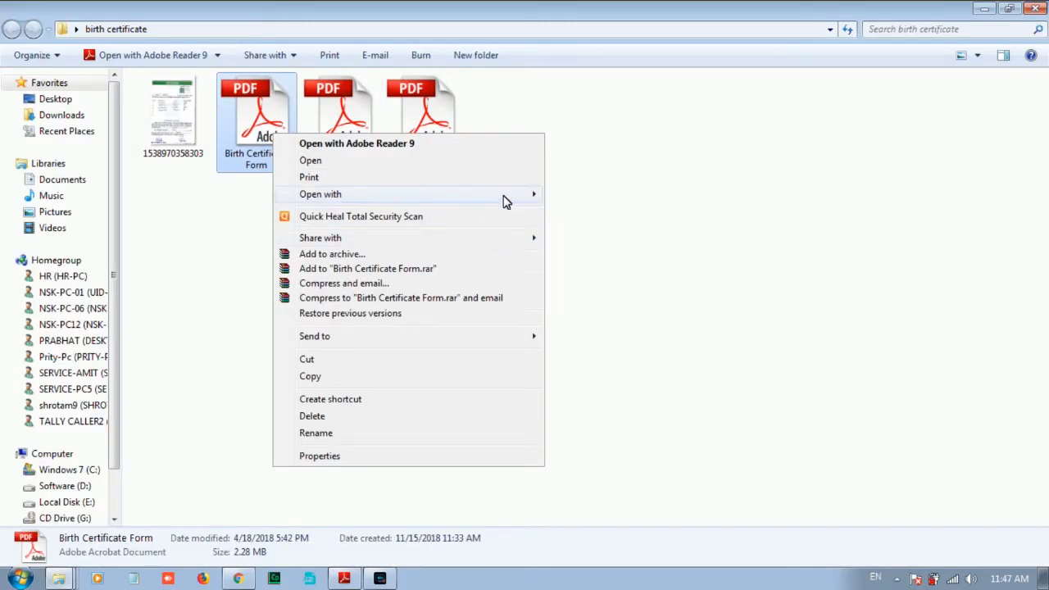
Open the Birth Certificate Form in Google Chrome and rotate the page upright.
mouse_move(525, 202)
click(591, 245)
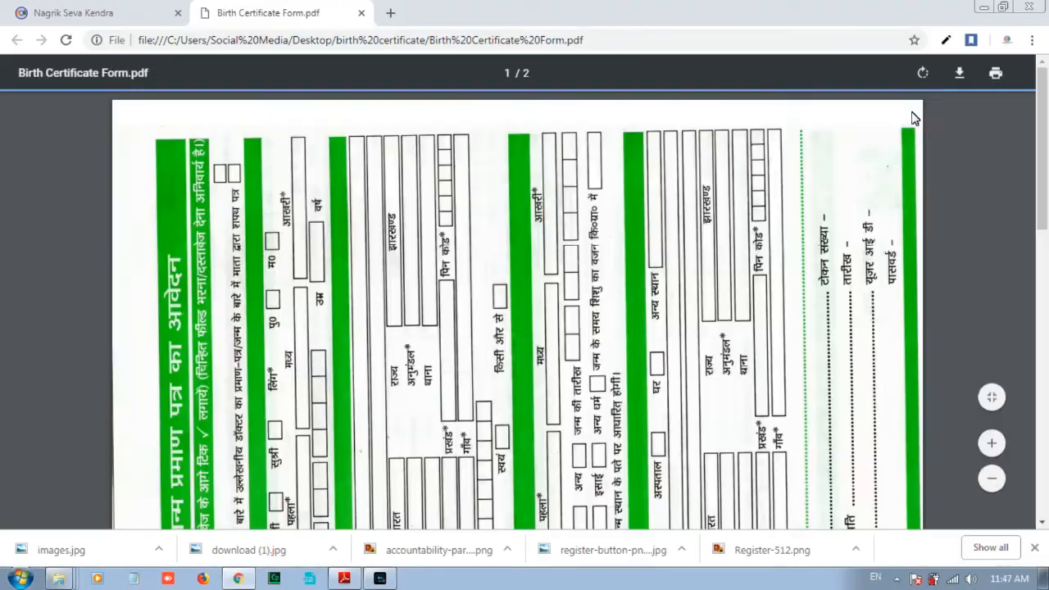
click(924, 73)
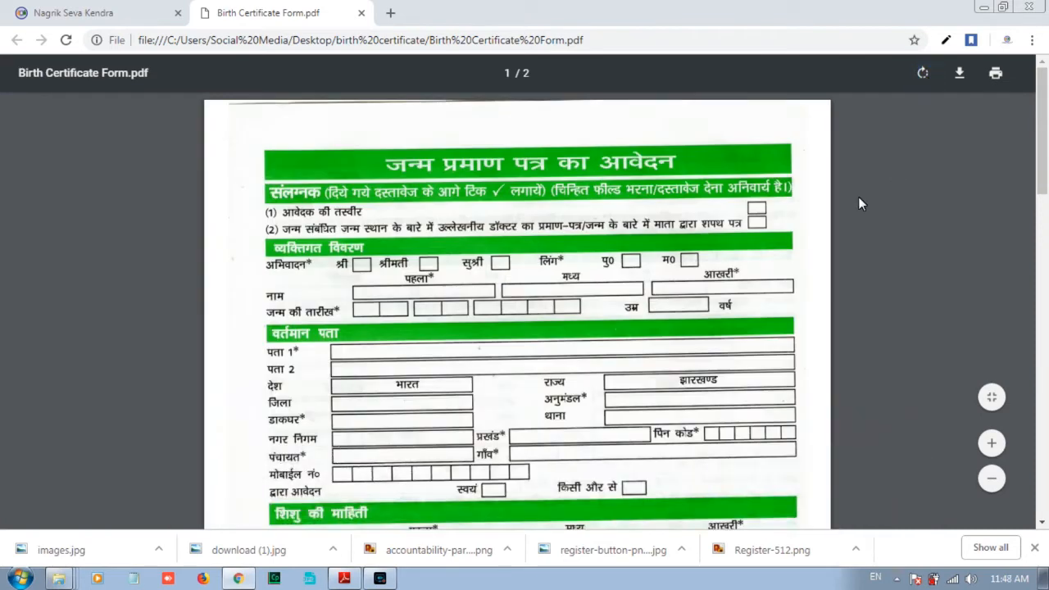
Review both pages of the Birth Certificate Form, then close its tab.
scroll(894, 263, down, 10)
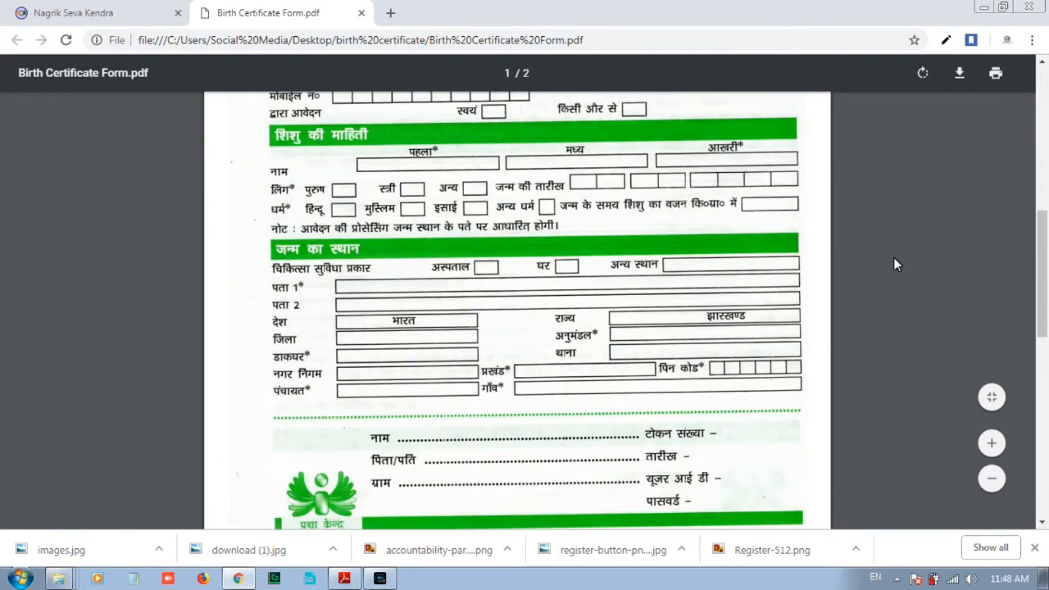
scroll(896, 264, down, 4)
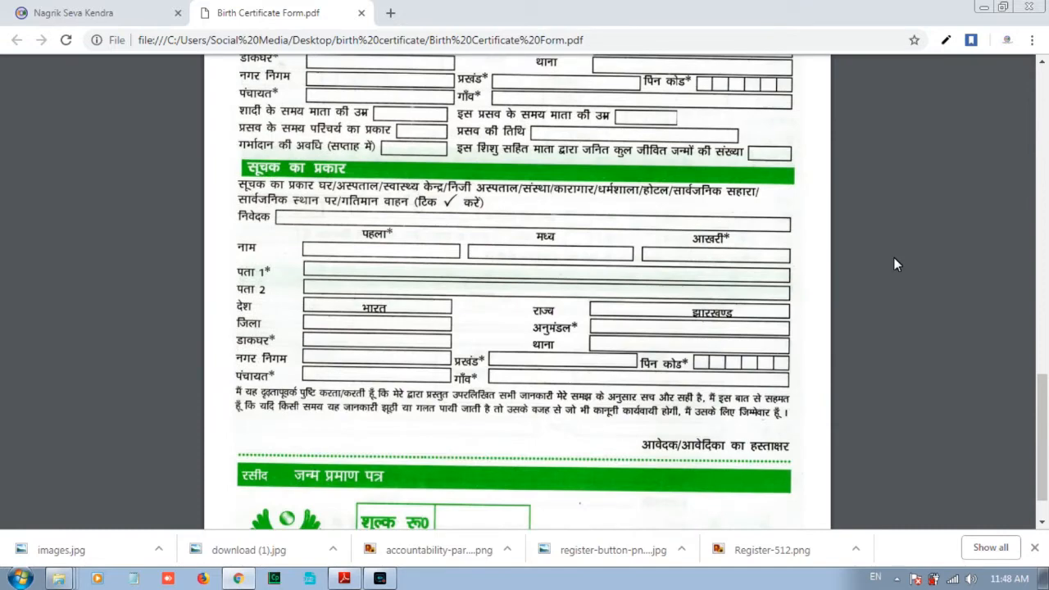
scroll(896, 264, up, 1)
scroll(896, 264, up, 6)
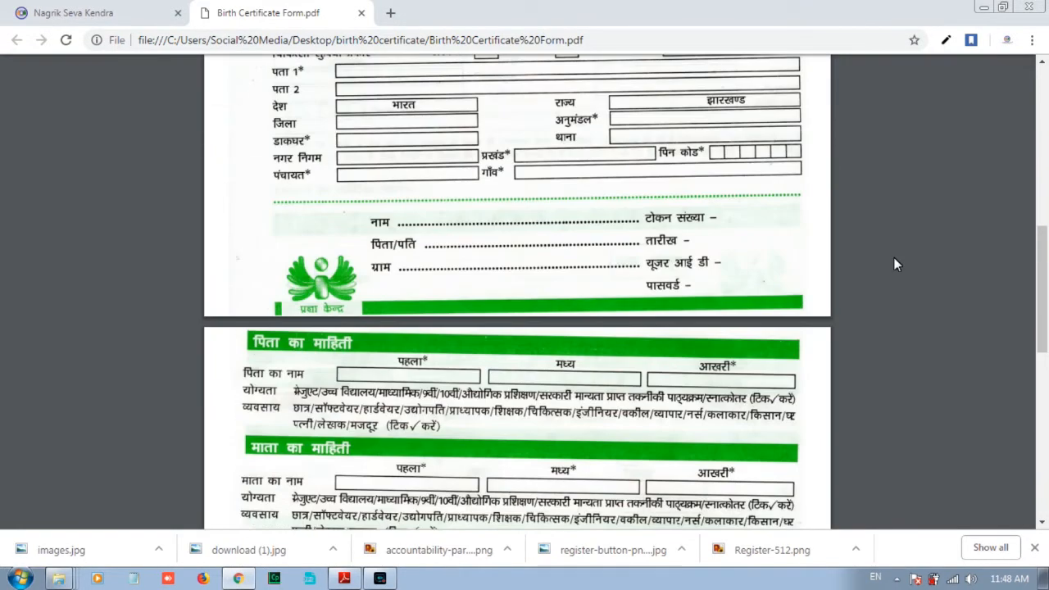
scroll(896, 264, up, 4)
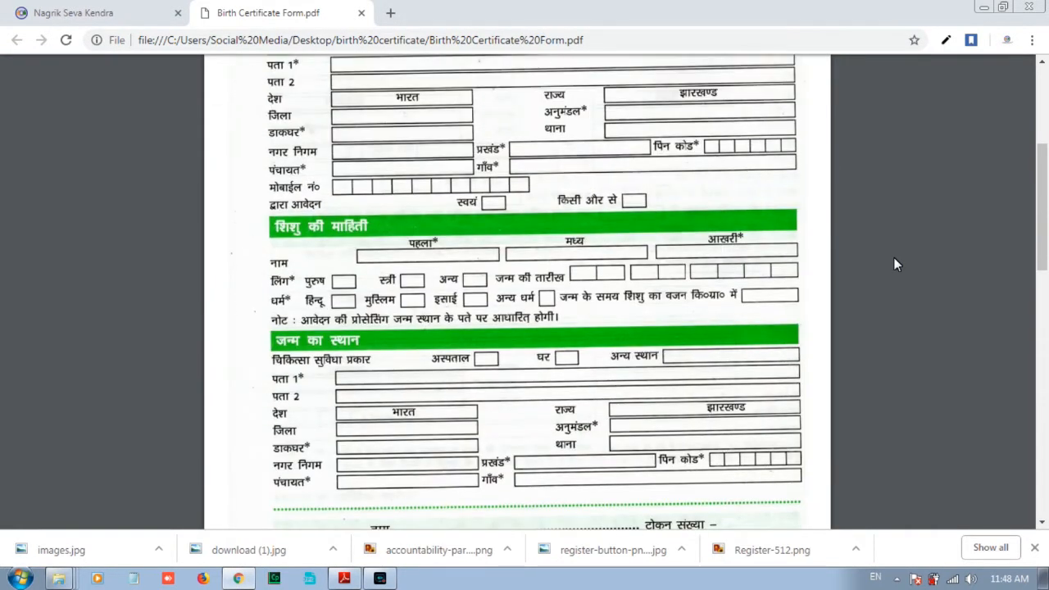
scroll(894, 257, up, 3)
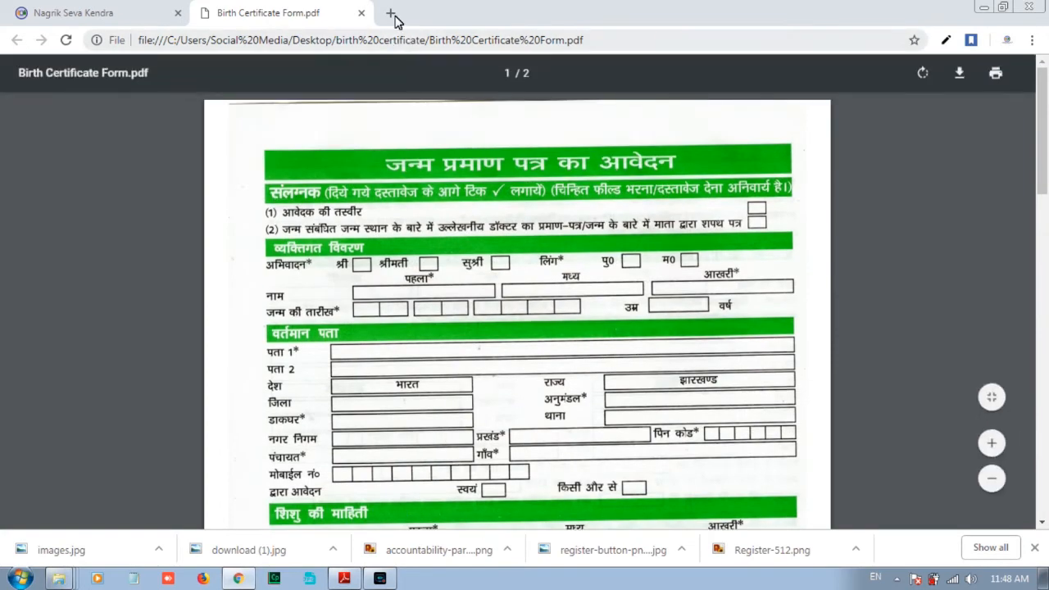
click(361, 12)
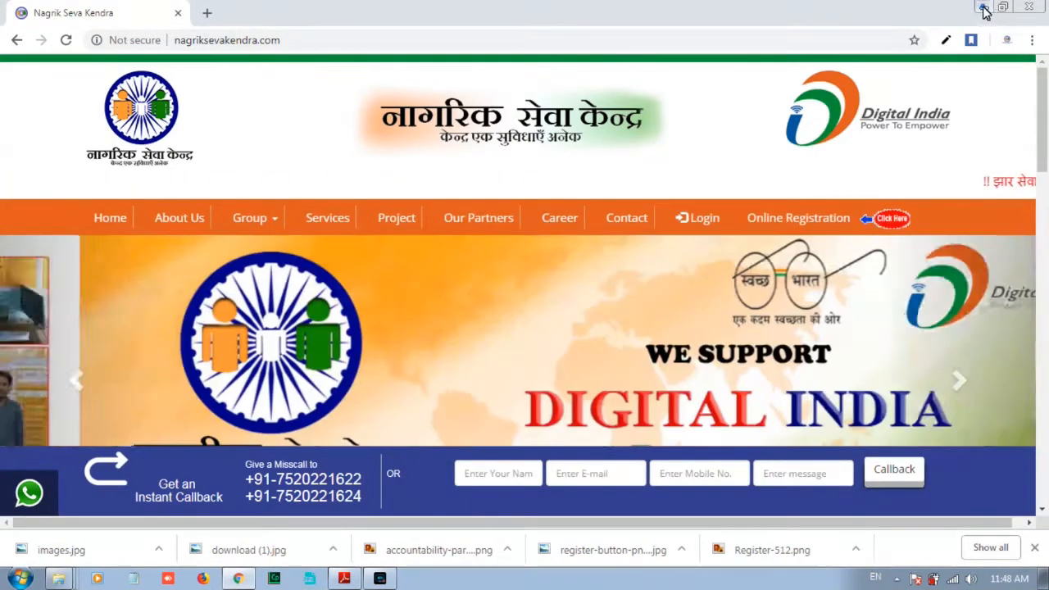
Open BIRTH DEATH OATH LETTER.pdf from the birth certificate folder in Google Chrome.
click(983, 7)
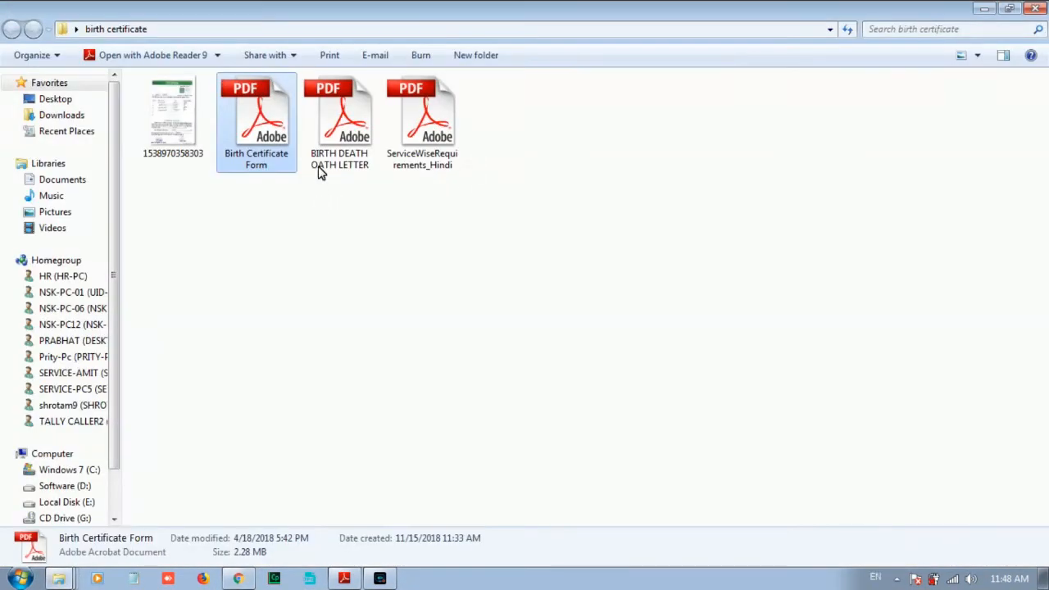
click(339, 138)
double_click(339, 138)
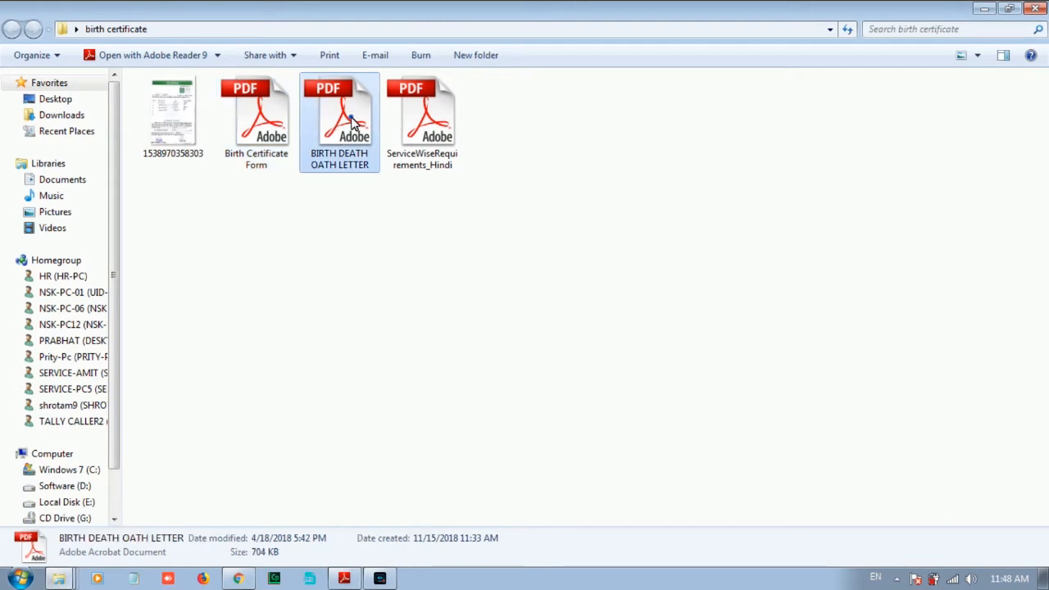
right_click(352, 120)
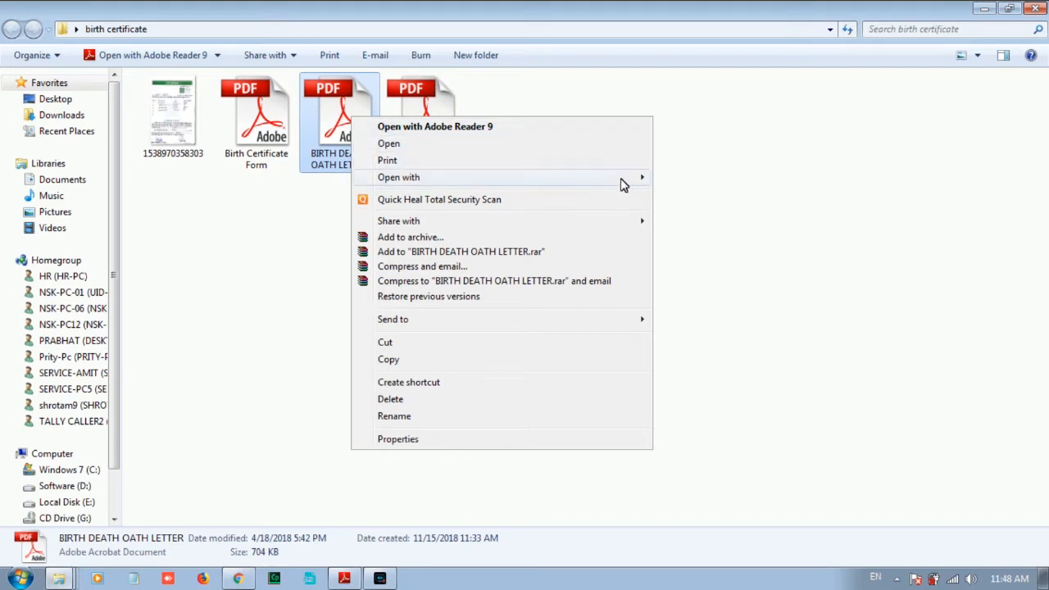
mouse_move(623, 183)
click(708, 227)
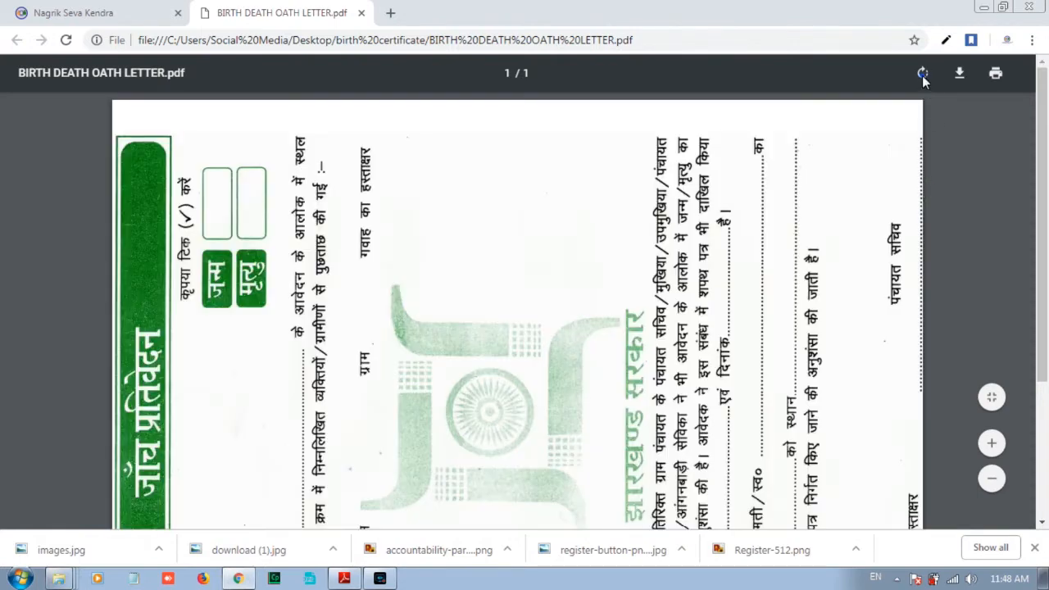
Rotate the oath letter upright, read the blank inquiry form, then close it and minimize Chrome.
click(923, 74)
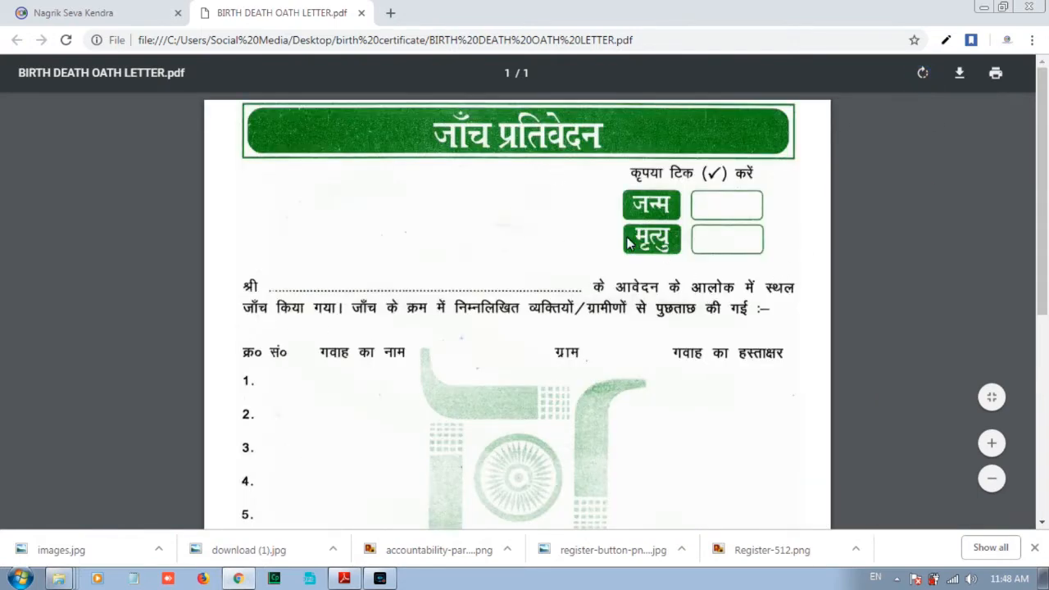
scroll(819, 216, down, 2)
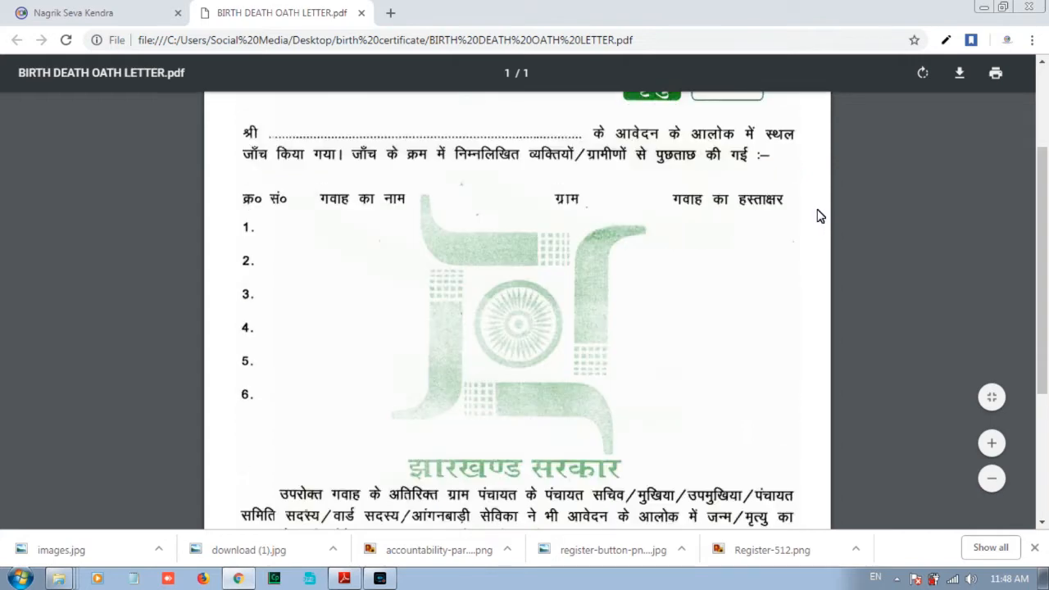
scroll(820, 215, up, 2)
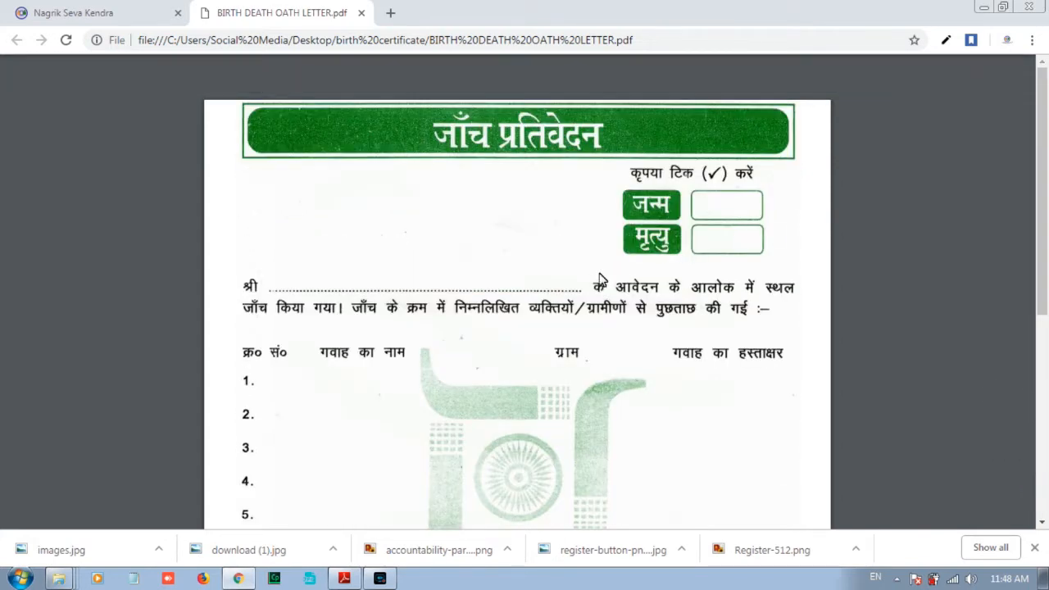
scroll(599, 253, down, 1)
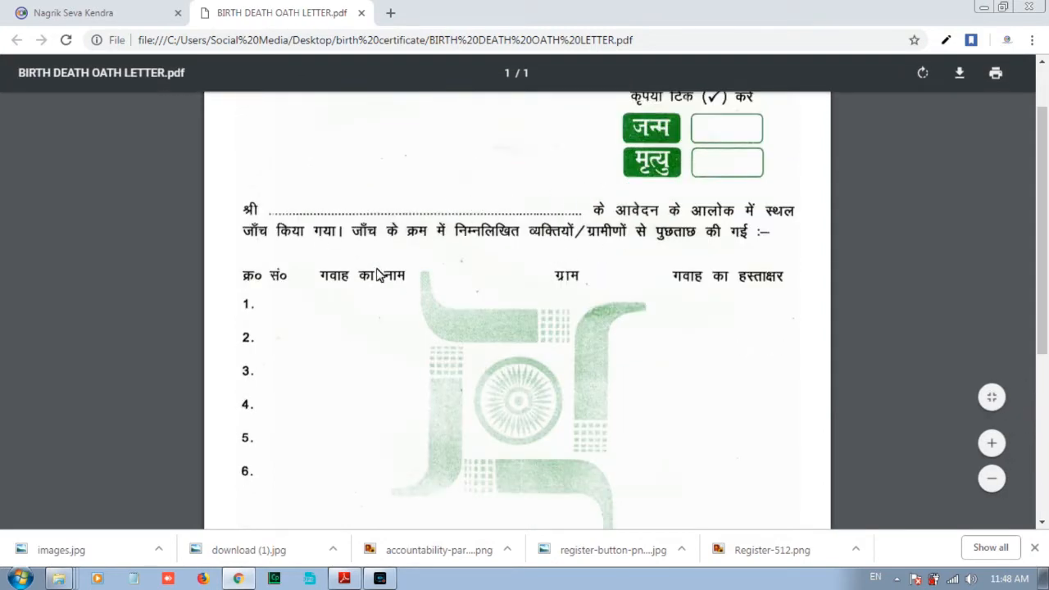
scroll(365, 277, down, 1)
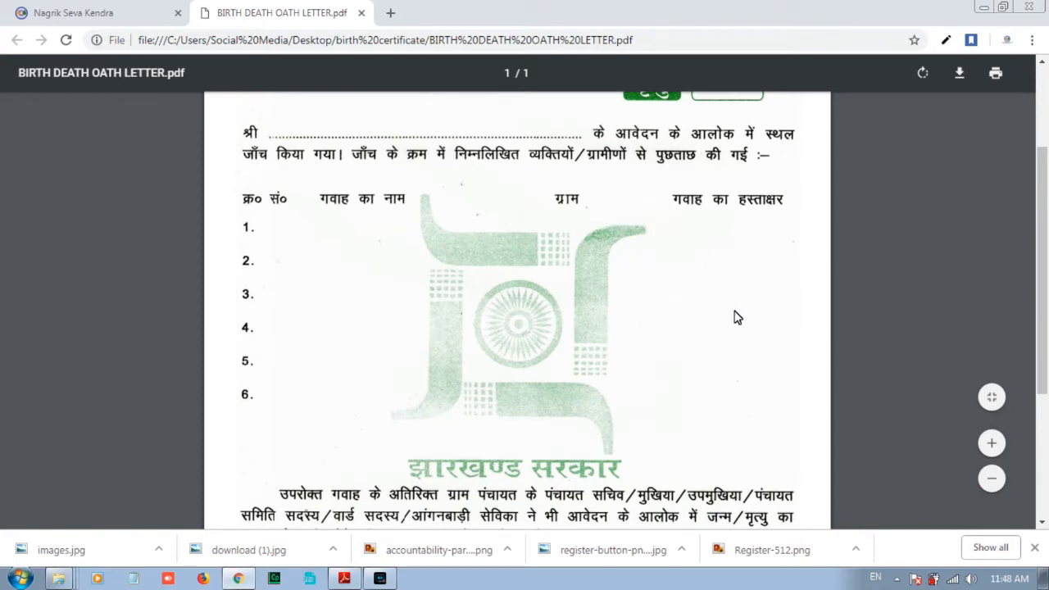
scroll(661, 336, down, 3)
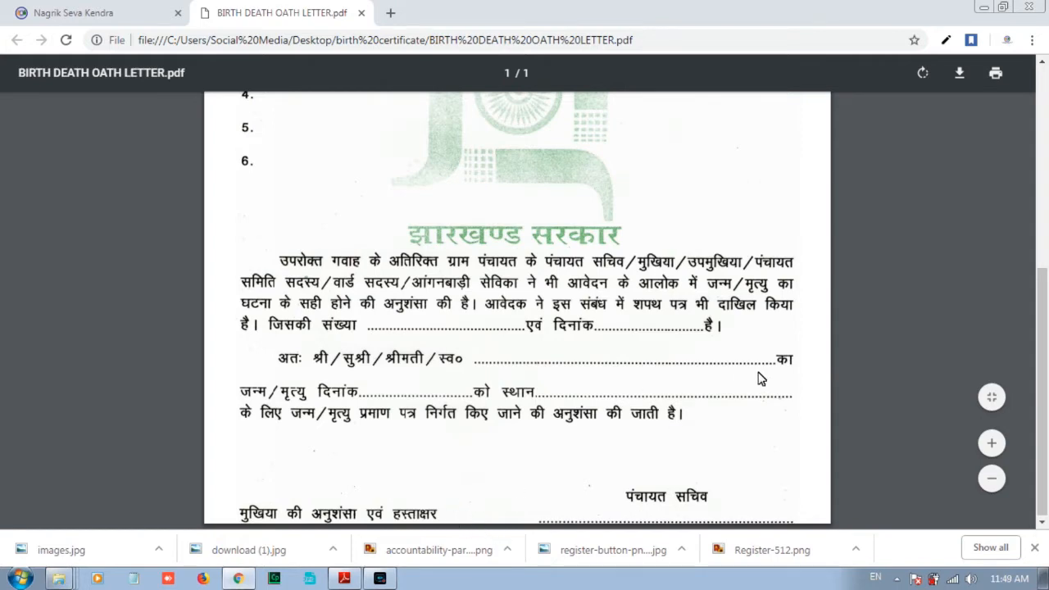
scroll(759, 379, up, 5)
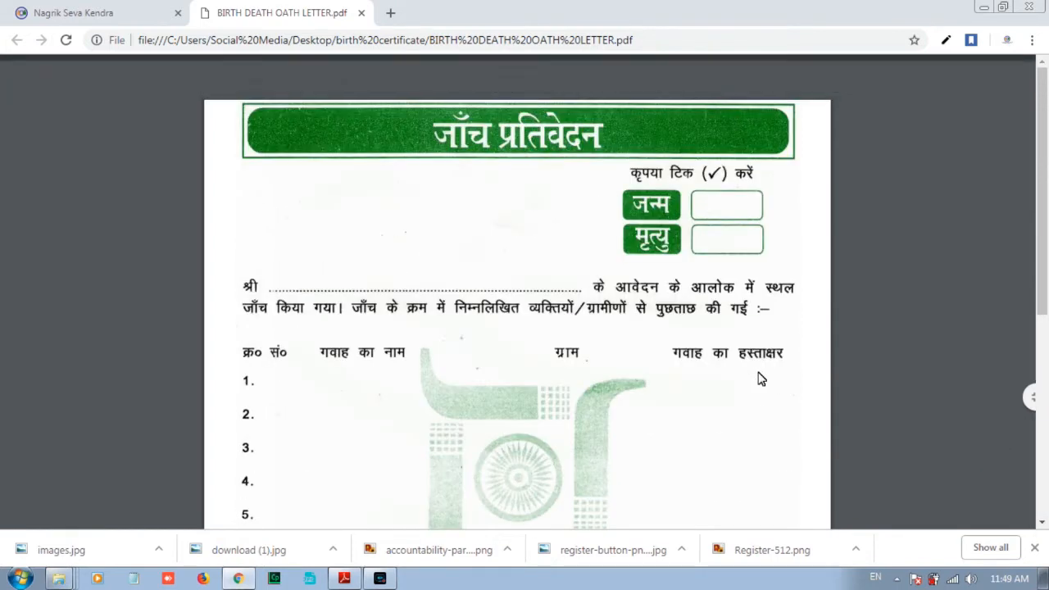
click(361, 13)
click(984, 8)
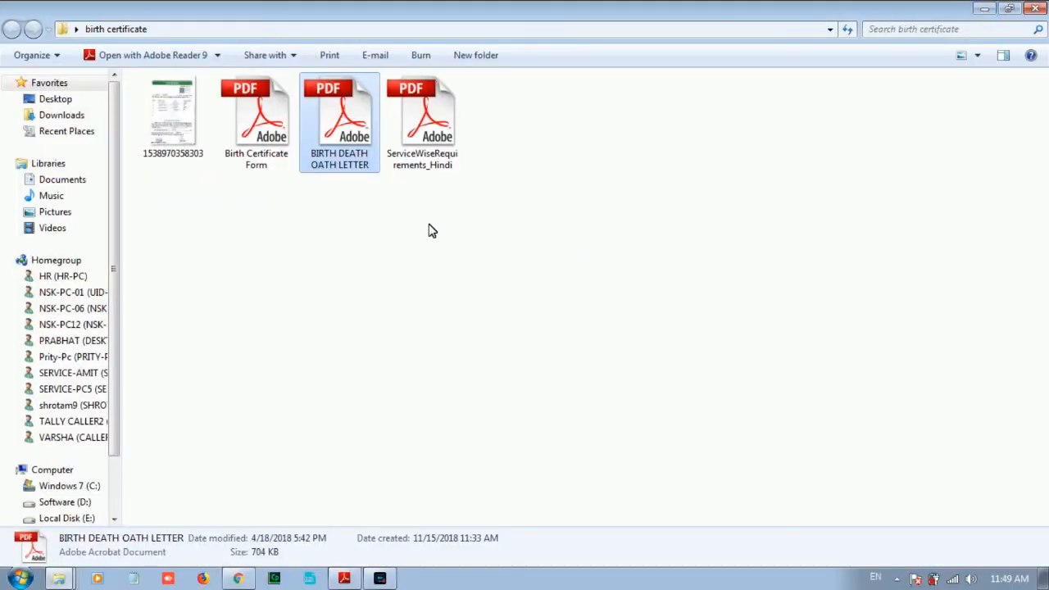
Open ServiceWiseRequirements_Hindi and scroll to page 2's birth certificate section.
double_click(434, 127)
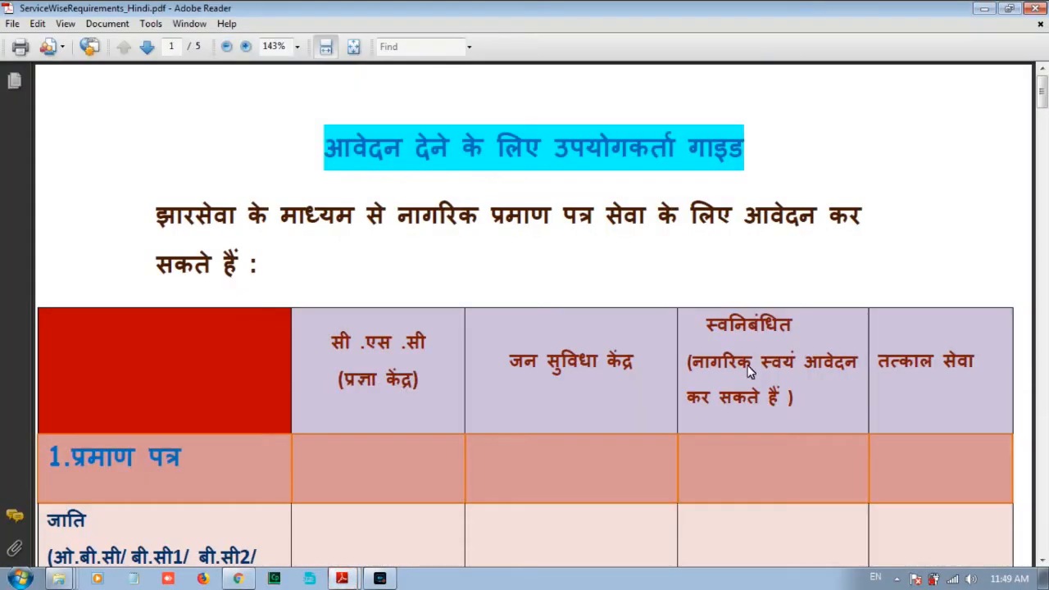
scroll(469, 191, down, 3)
drag(1042, 115, 1044, 210)
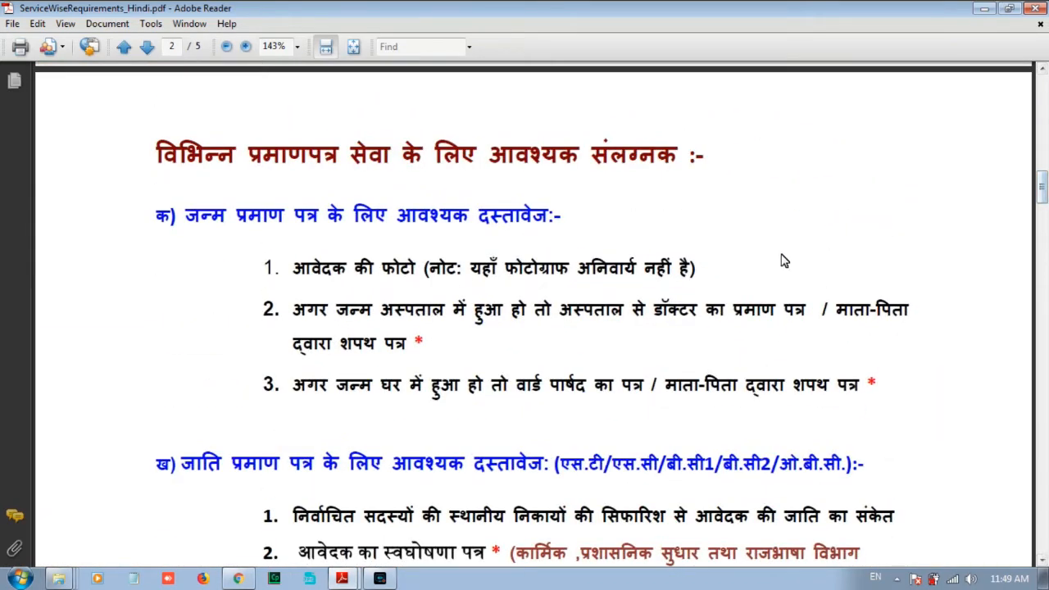
scroll(769, 255, down, 2)
scroll(770, 260, down, 2)
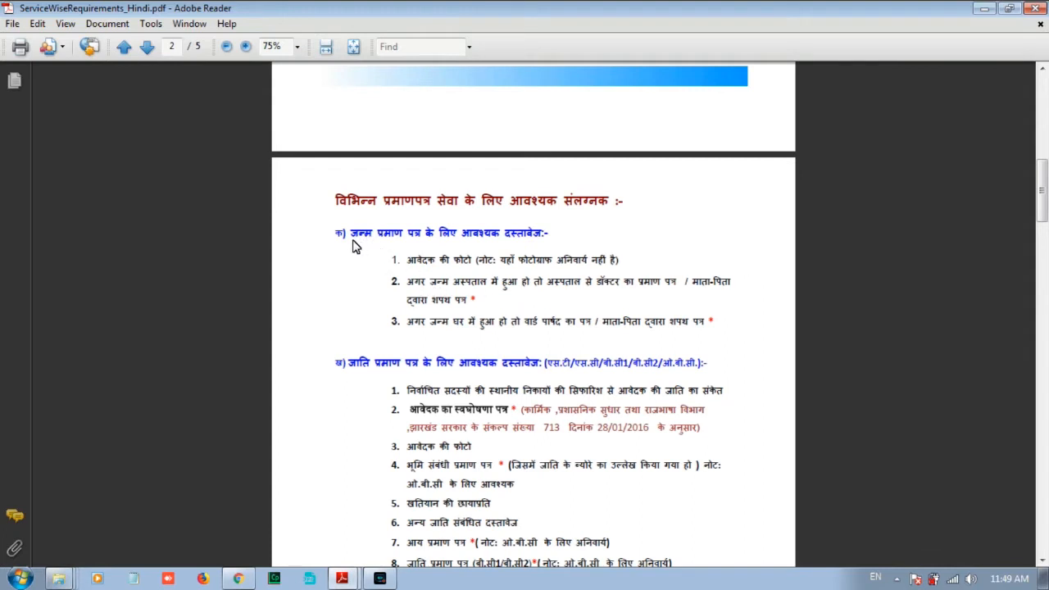
Highlight the birth certificate requirements: photo, hospital record, ward councillor letter, parents' affidavit.
drag(355, 247, 523, 236)
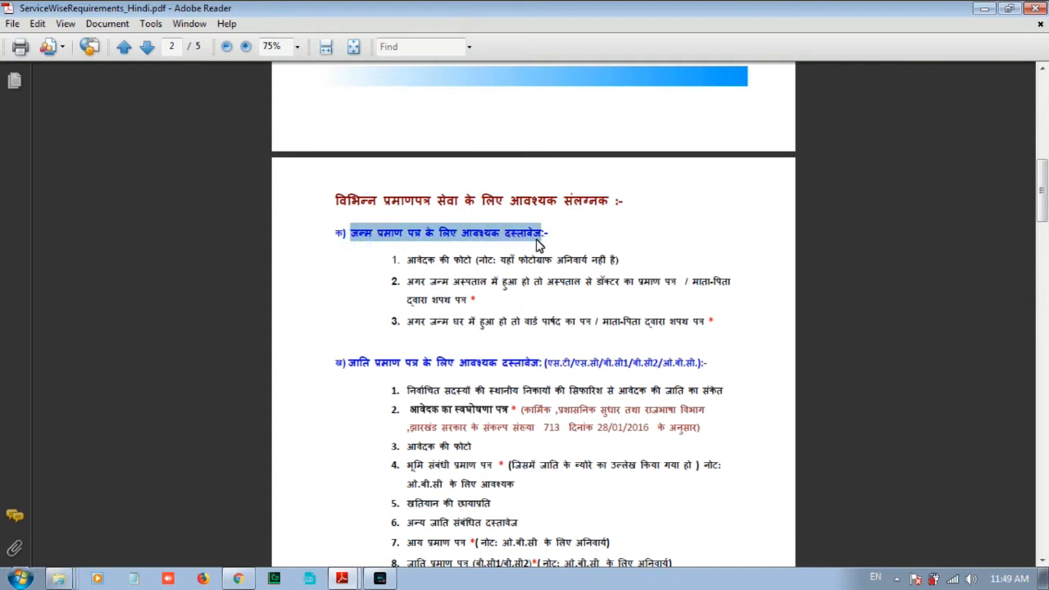
drag(408, 261, 473, 262)
click(623, 261)
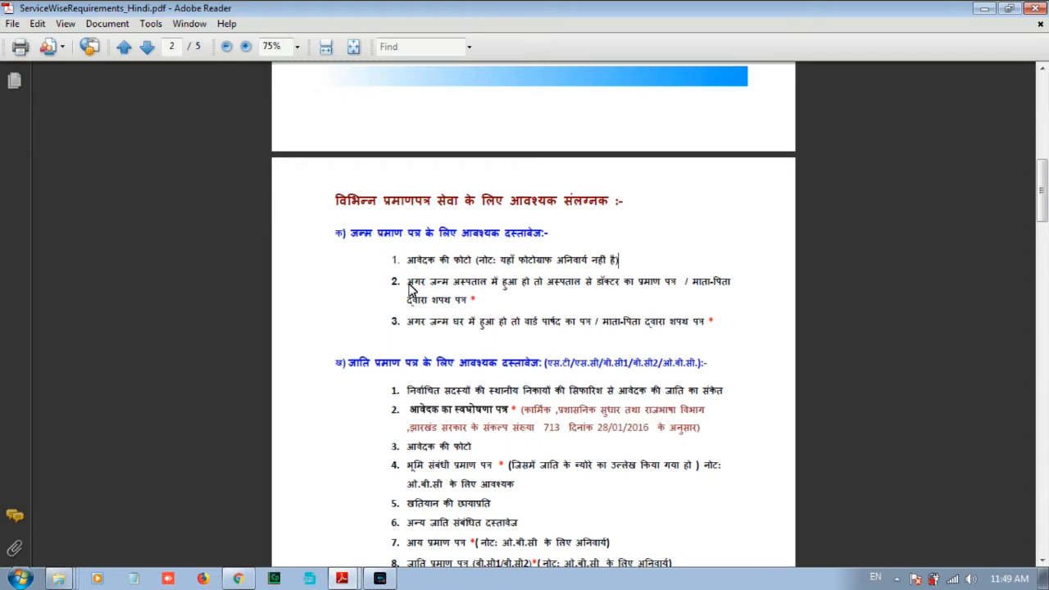
drag(409, 283, 732, 311)
click(736, 321)
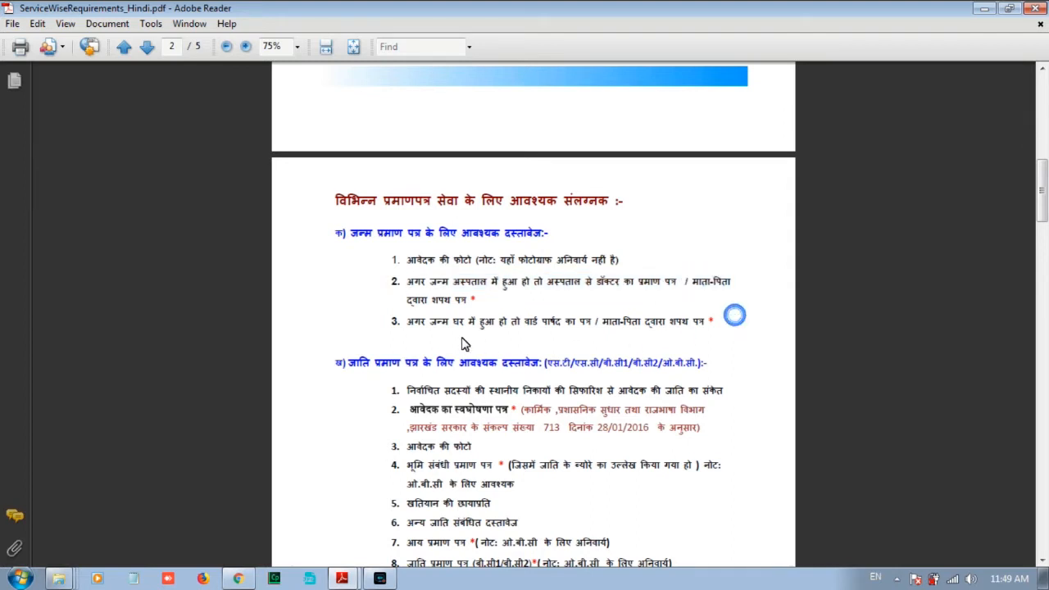
drag(407, 325, 594, 326)
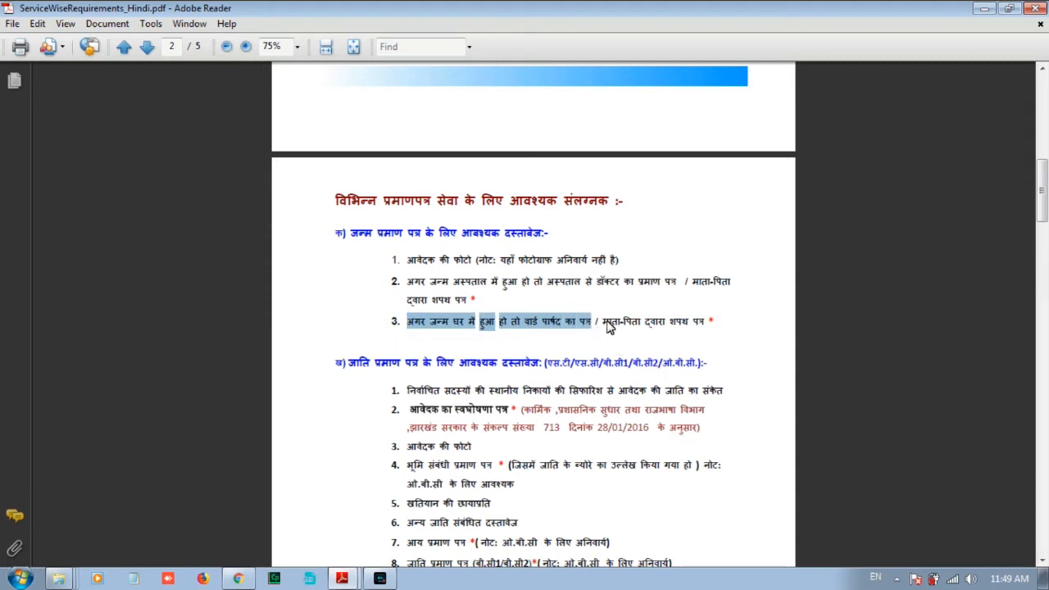
drag(609, 326, 708, 326)
click(732, 348)
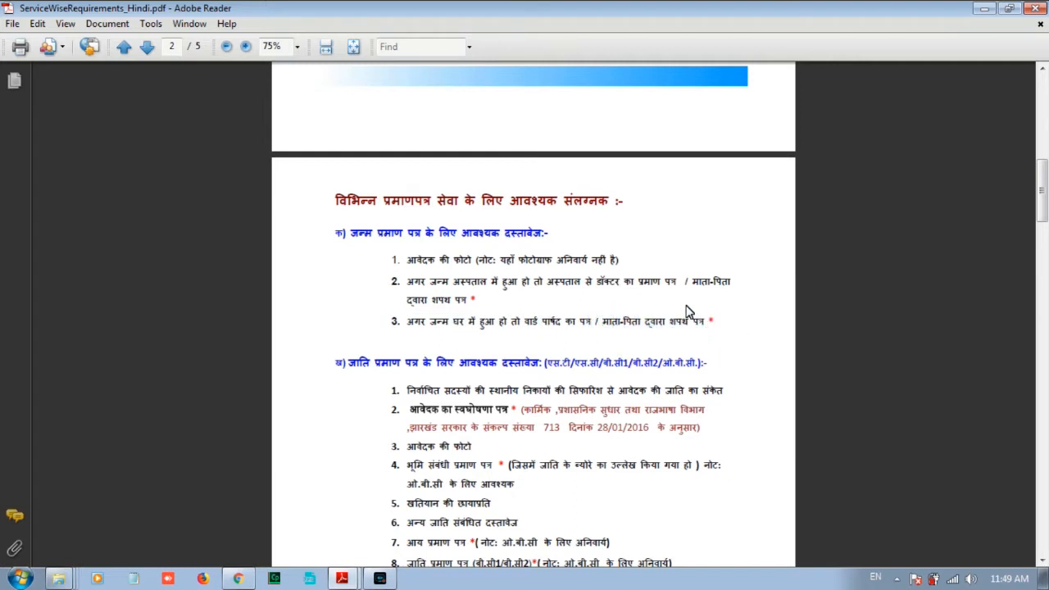
click(1036, 7)
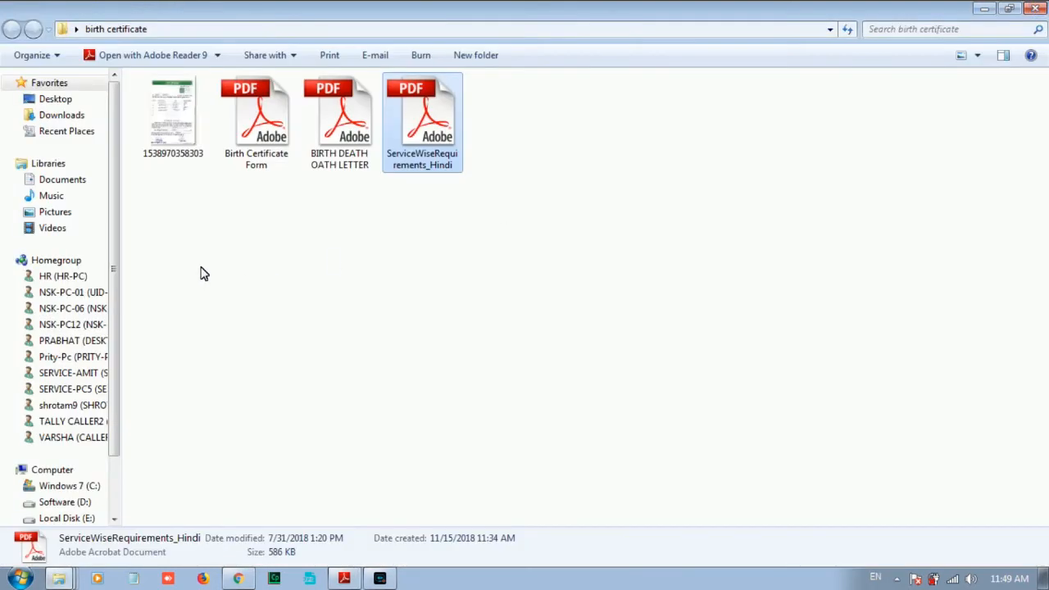
double_click(179, 127)
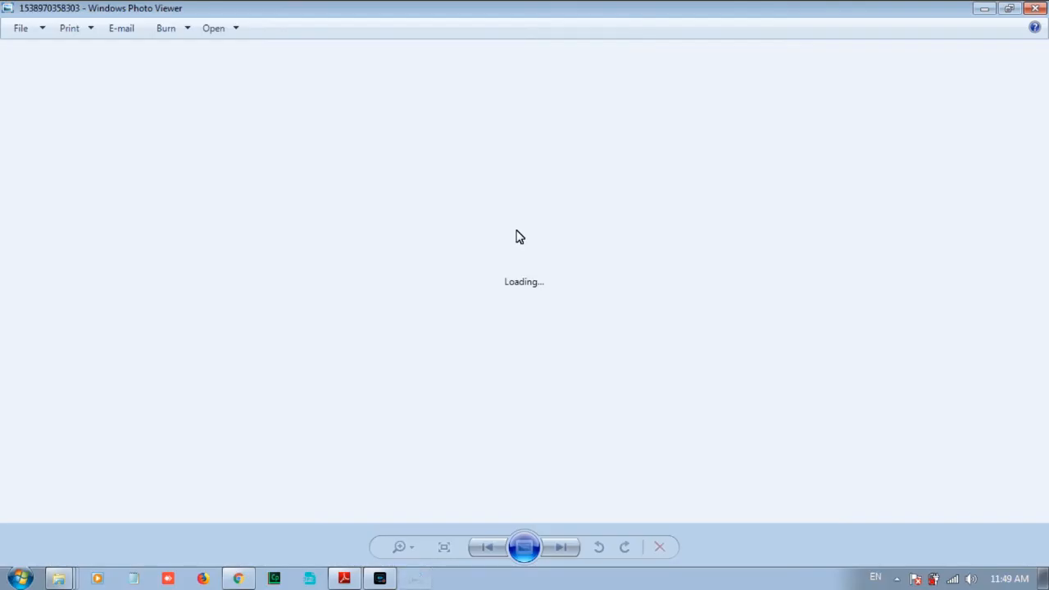
scroll(531, 236, up, 2)
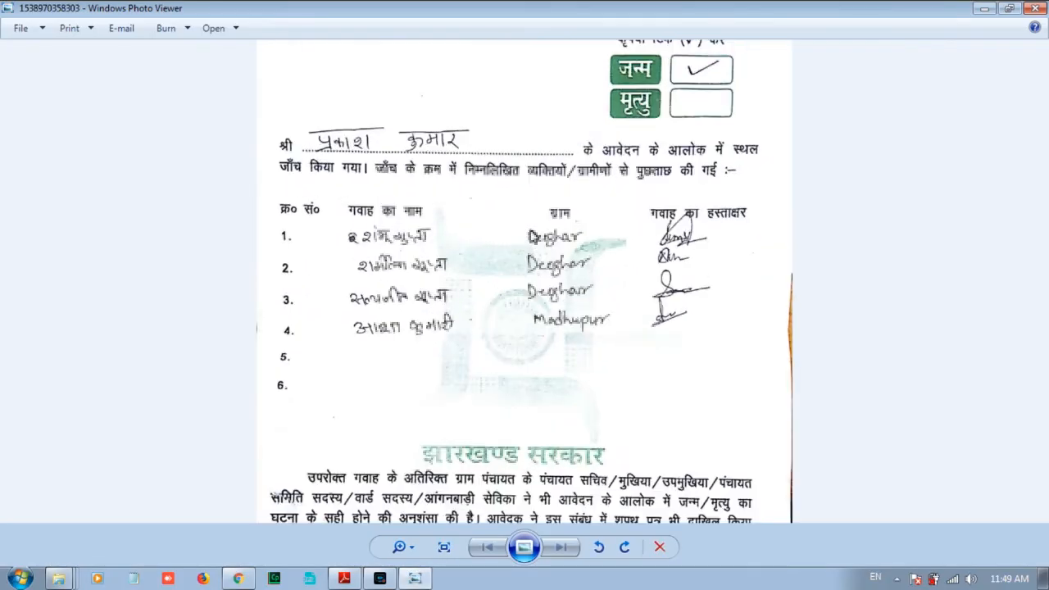
scroll(587, 234, down, 2)
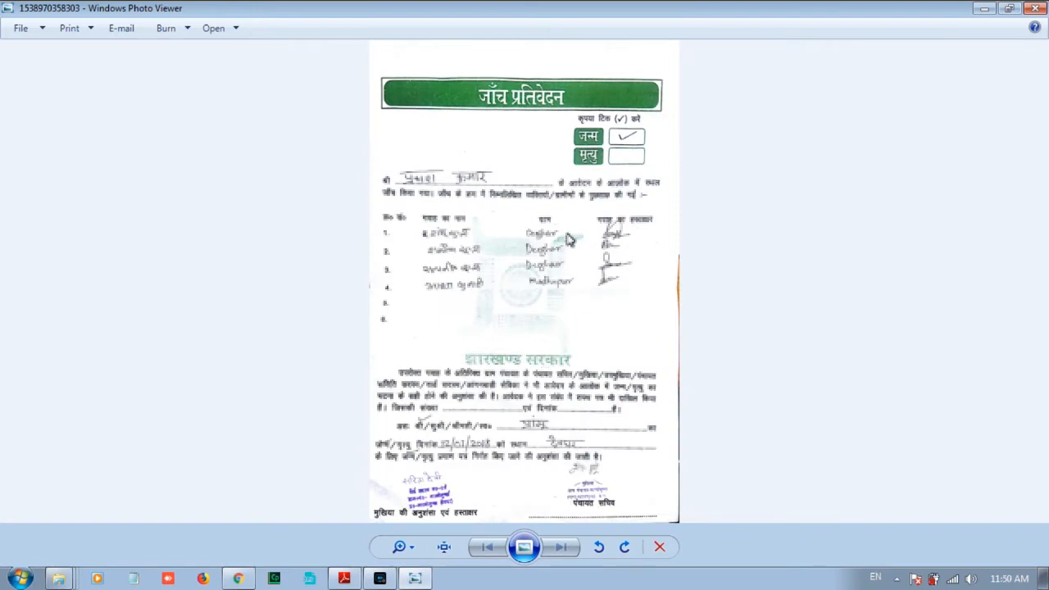
scroll(410, 525, up, 3)
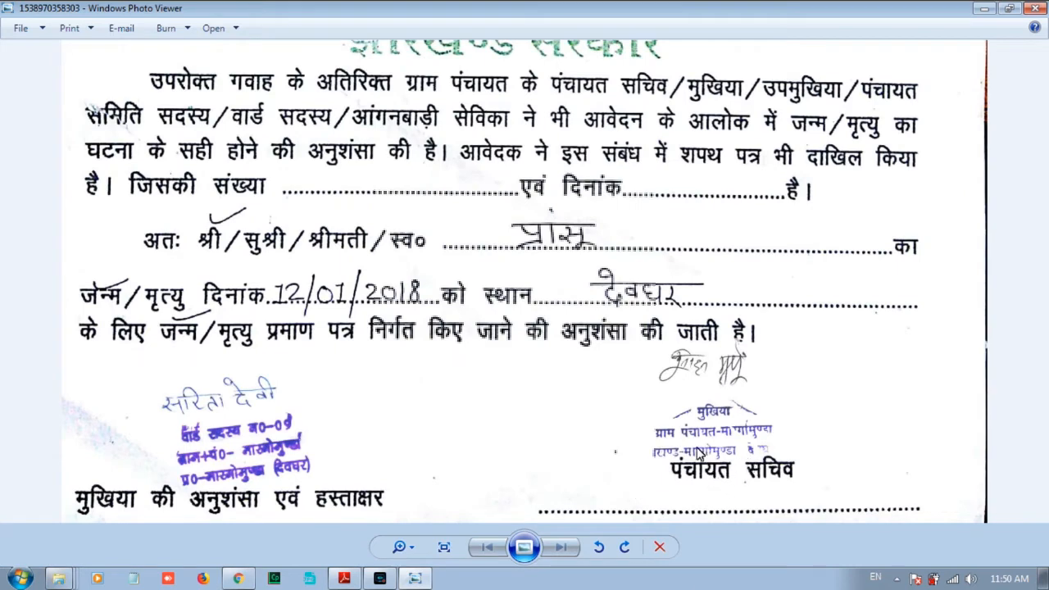
scroll(759, 495, down, 5)
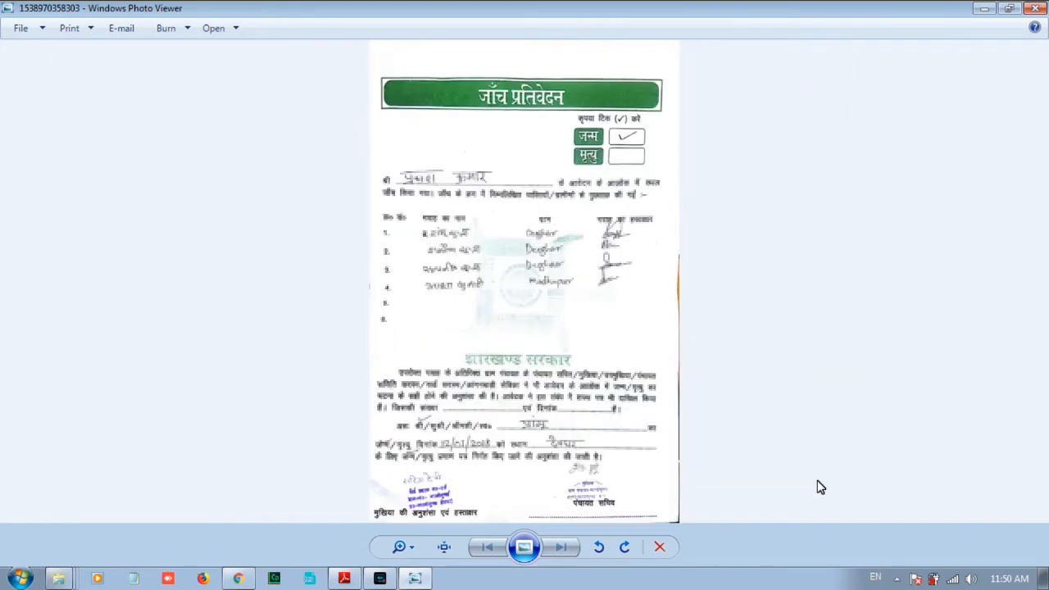
click(1038, 10)
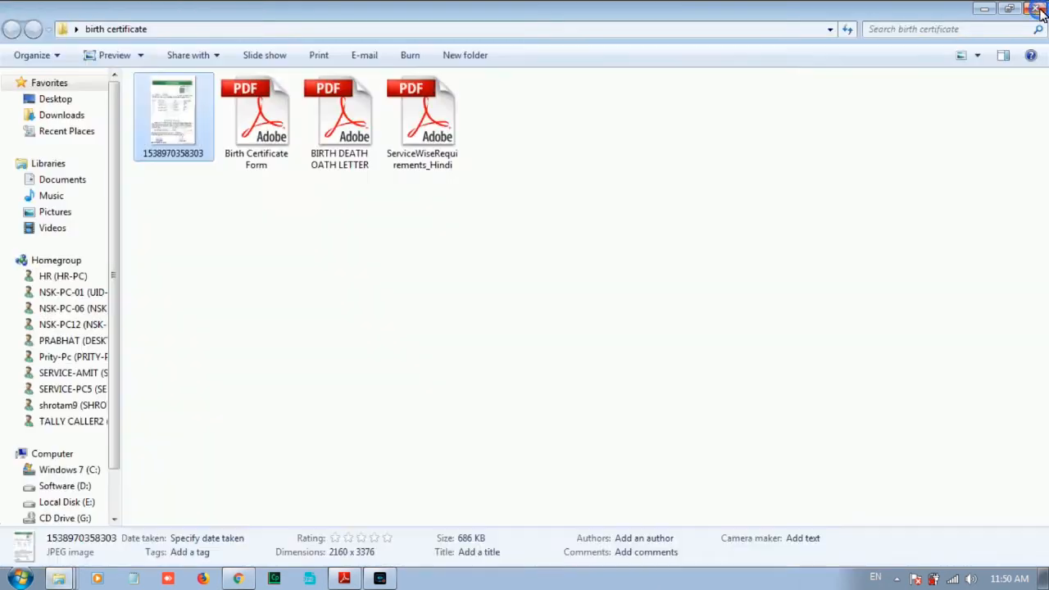
click(628, 115)
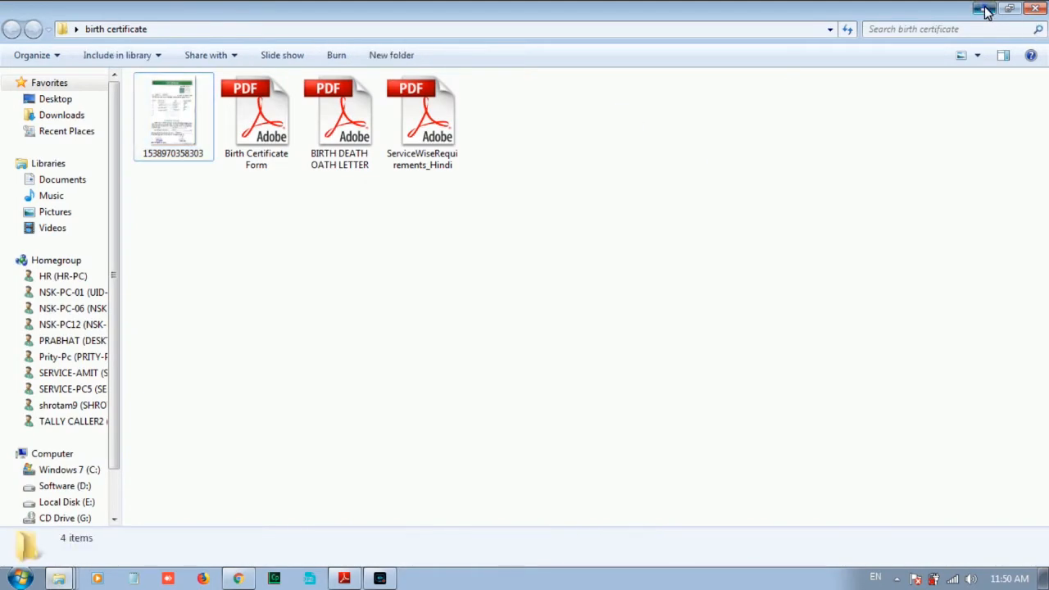
Return to the Nagrik Seva Kendra portal and log in as a registered user.
click(986, 10)
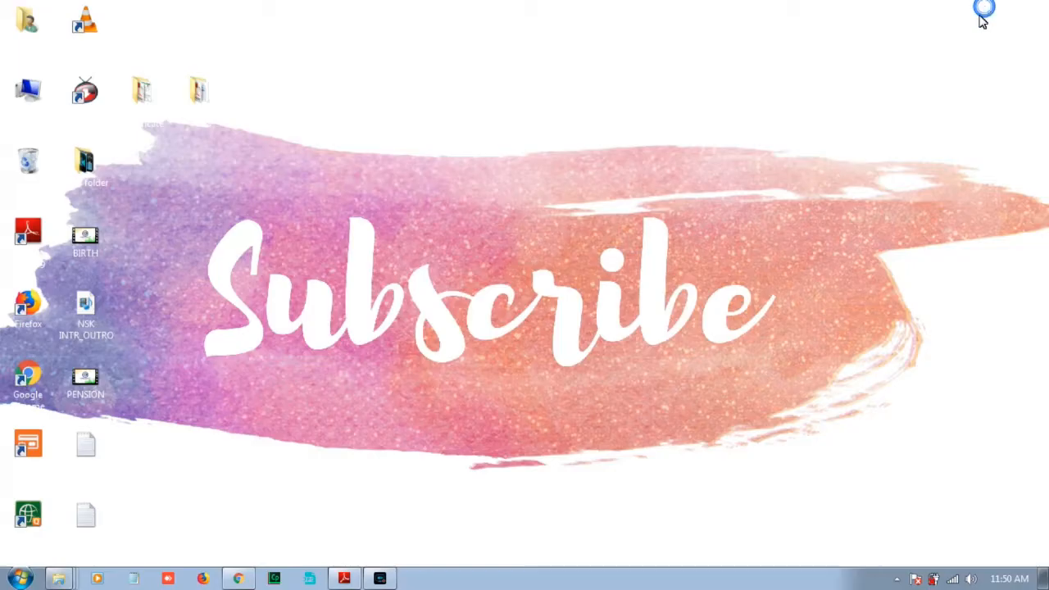
click(238, 579)
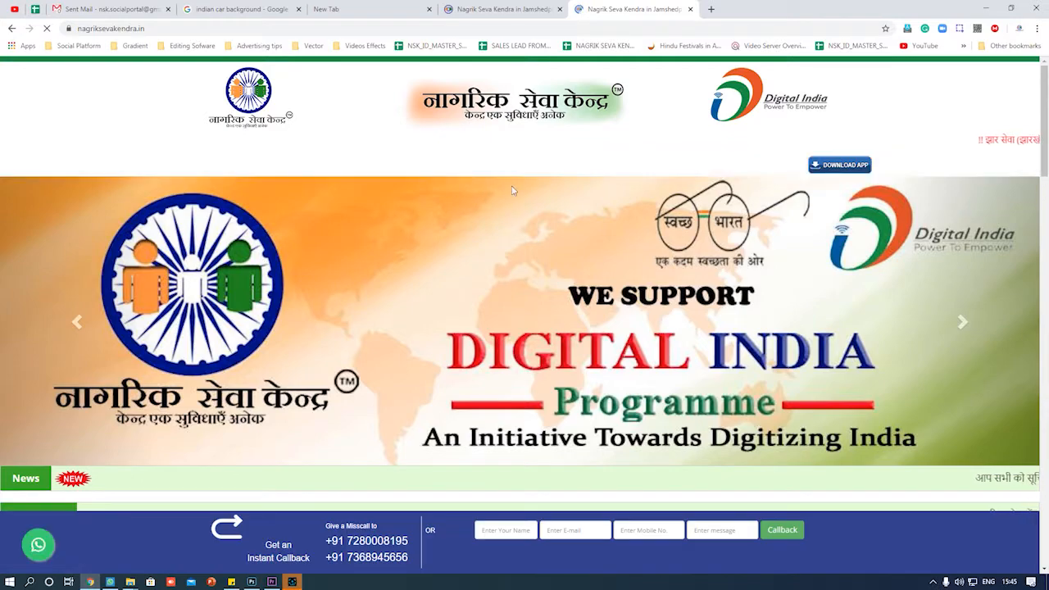
click(619, 165)
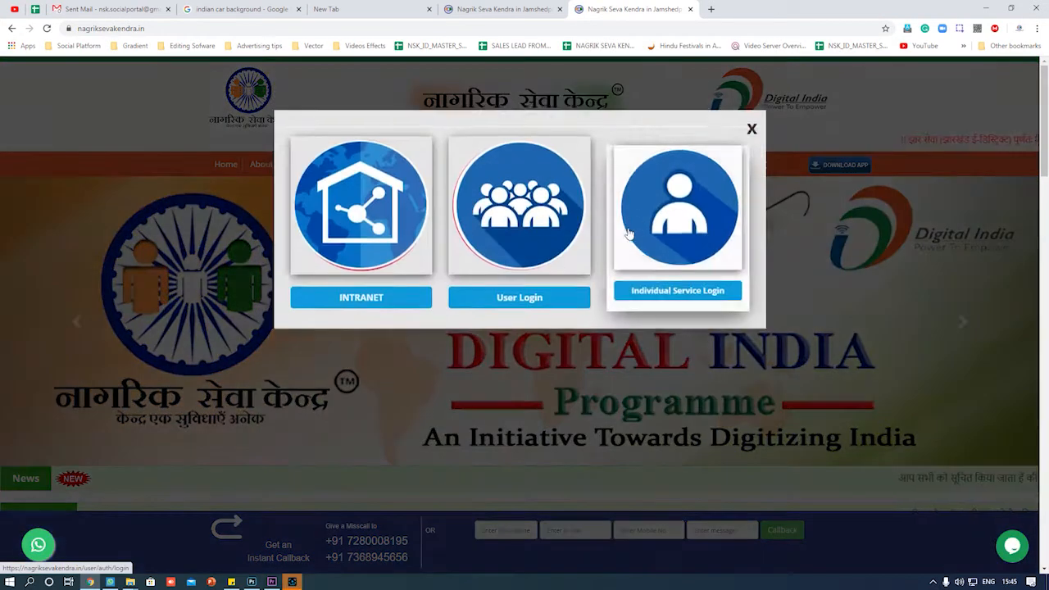
click(520, 310)
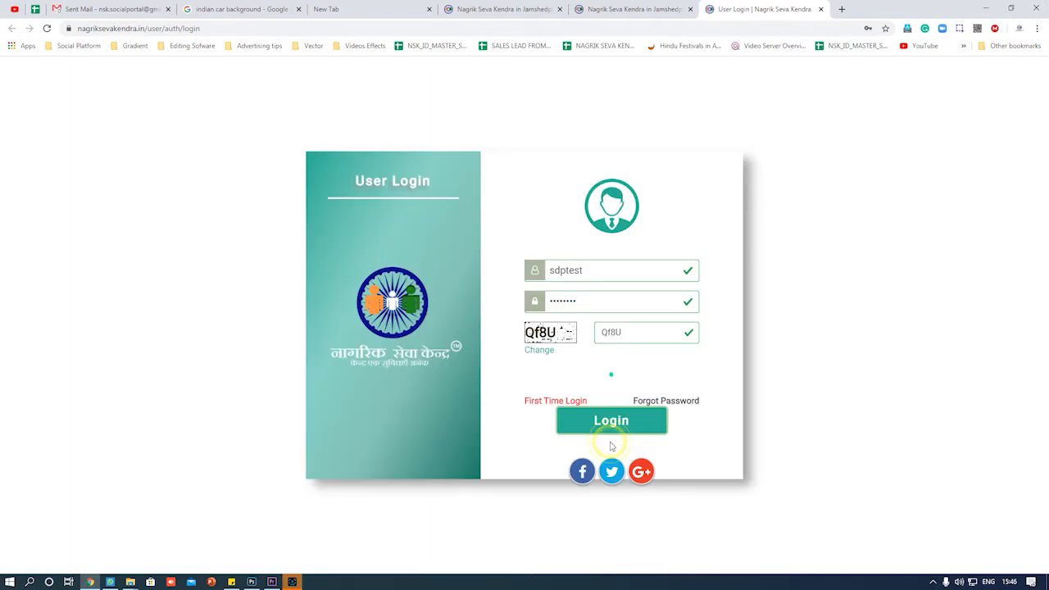
click(612, 440)
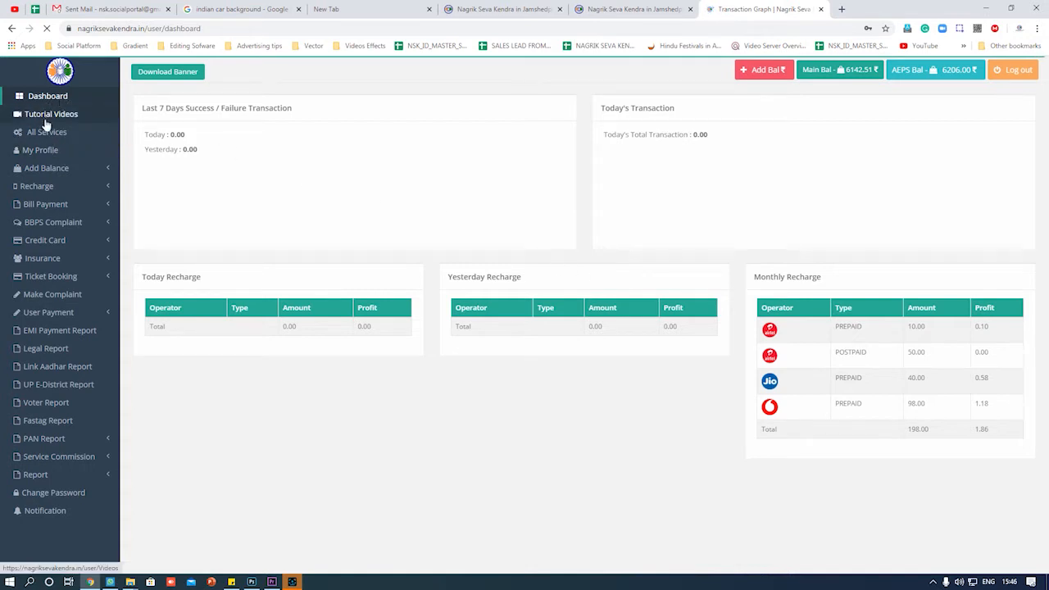
Go to All Services > G2C SERVICES > Jharkhand E-District and start Birth Certificate.
click(46, 133)
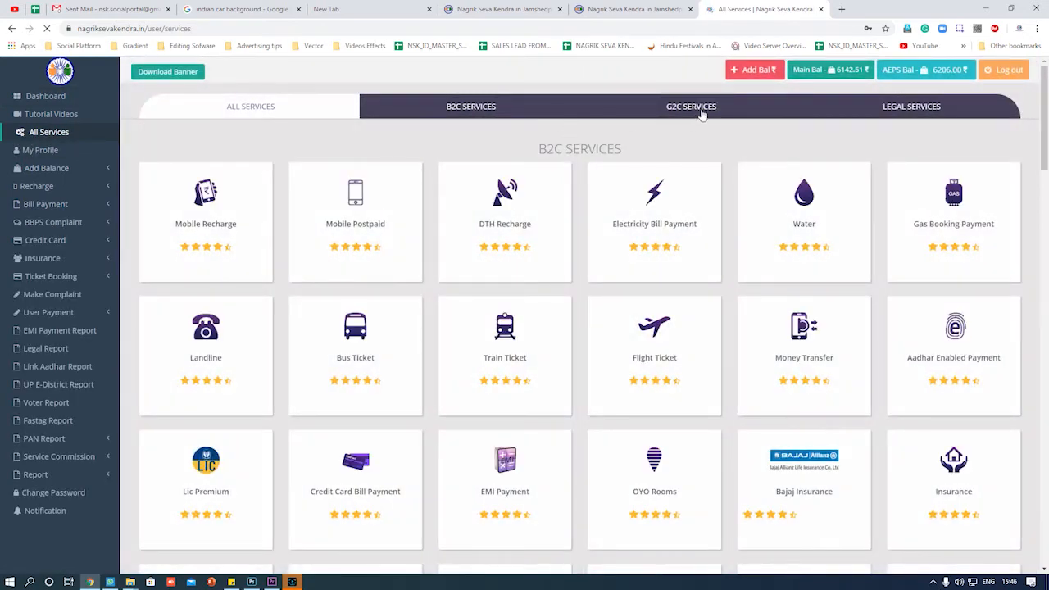
click(699, 111)
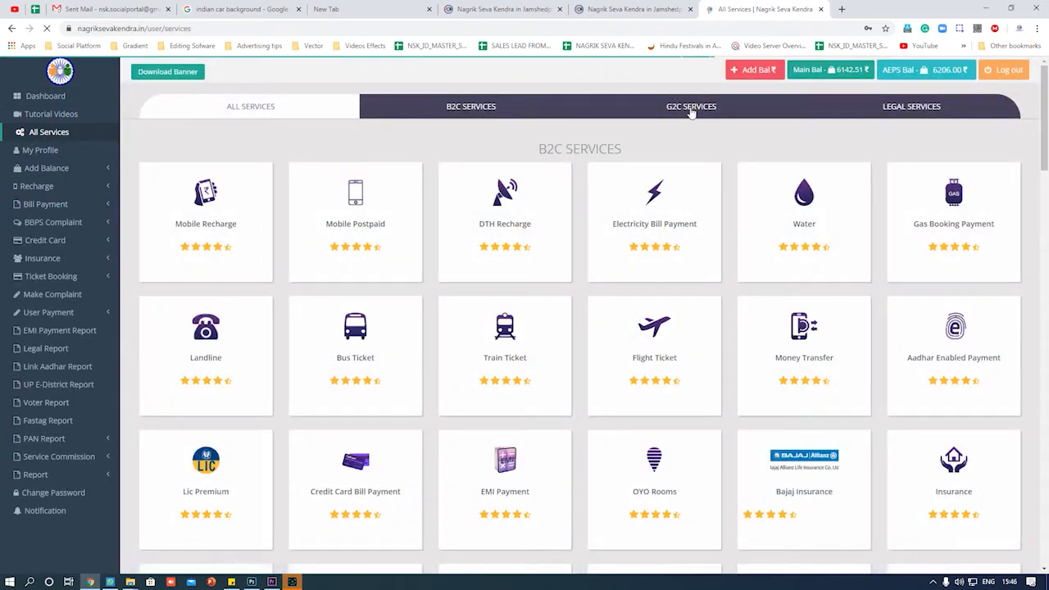
click(691, 110)
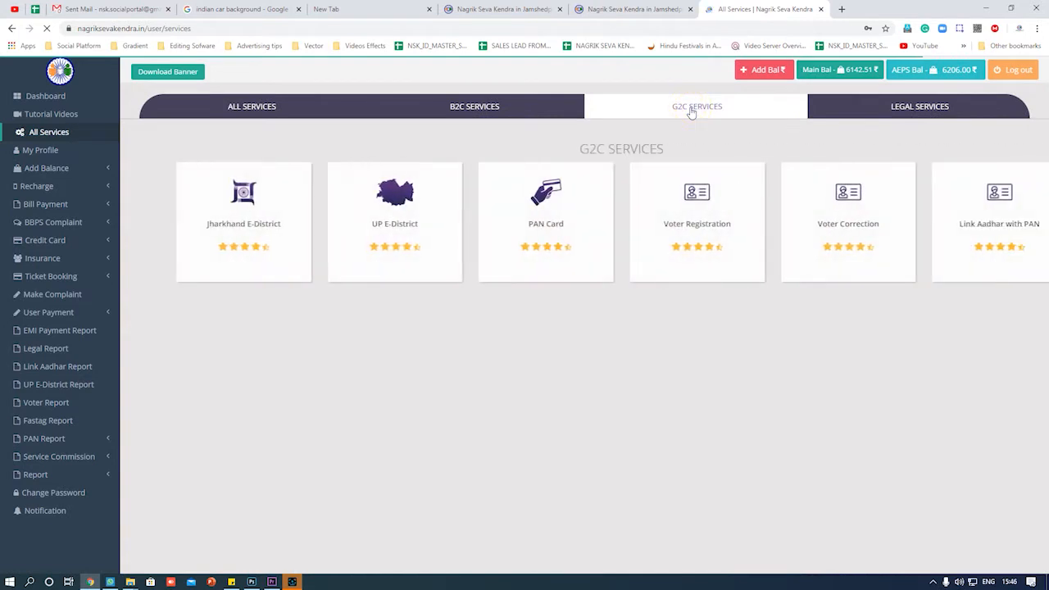
click(211, 205)
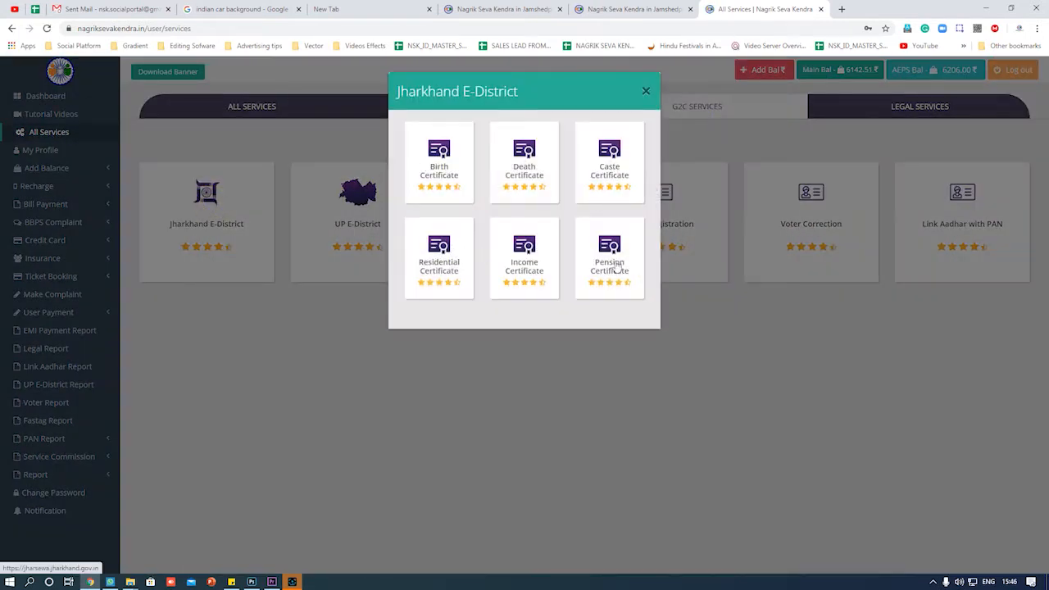
click(447, 167)
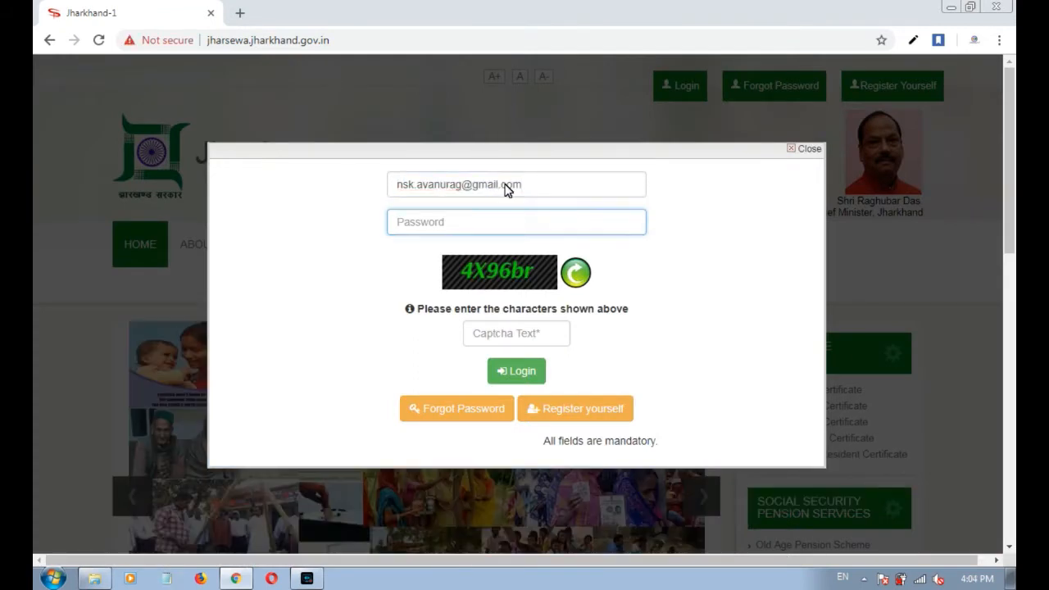
Enter the account password and the captcha, then log in to the Jharsewa portal.
click(490, 224)
key(ctrl+v)
click(499, 338)
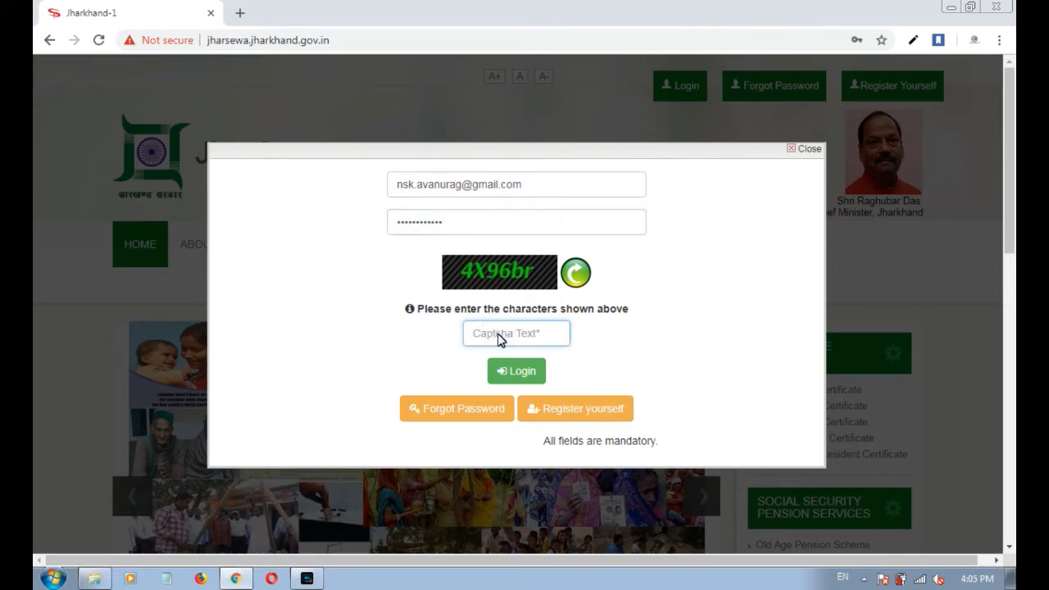
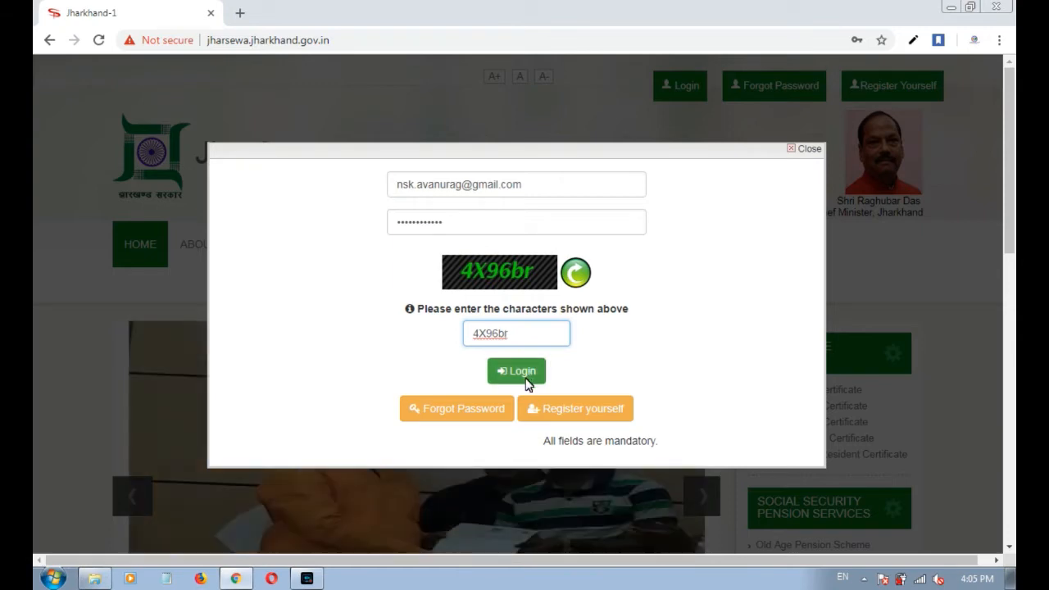
click(523, 372)
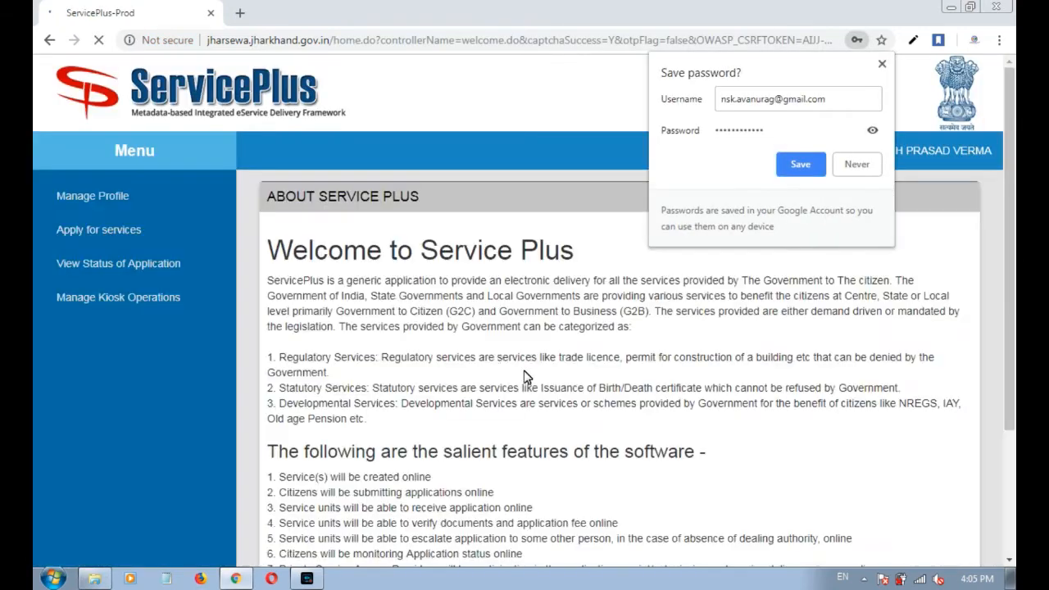
Decline Chrome's password save and check that the account's assigned role is Kiosk Operator.
click(869, 166)
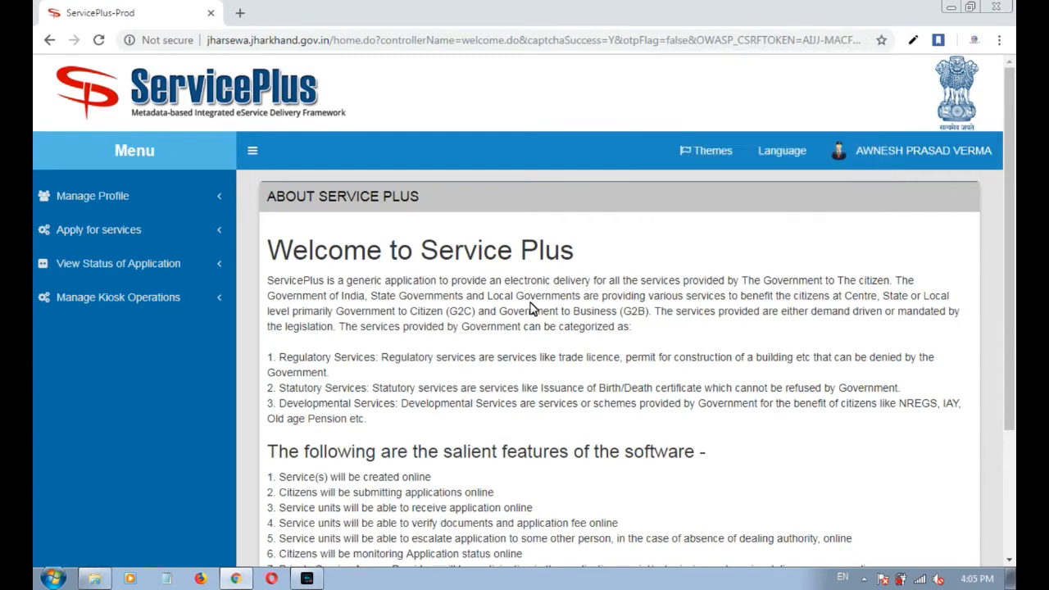
mouse_move(1013, 285)
mouse_down()
mouse_move(1014, 321)
mouse_move(1011, 303)
mouse_up()
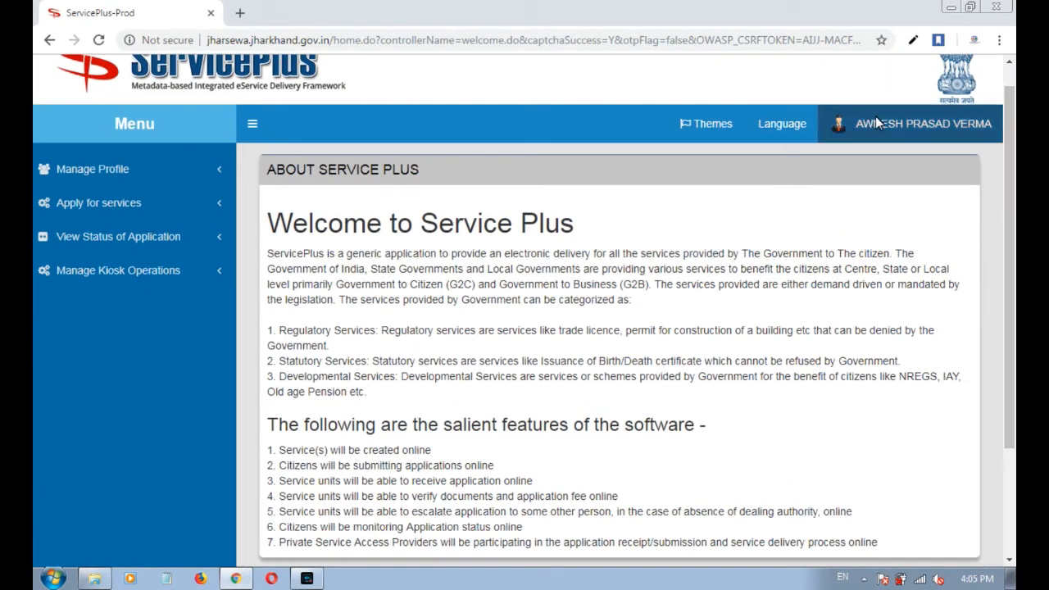
click(874, 126)
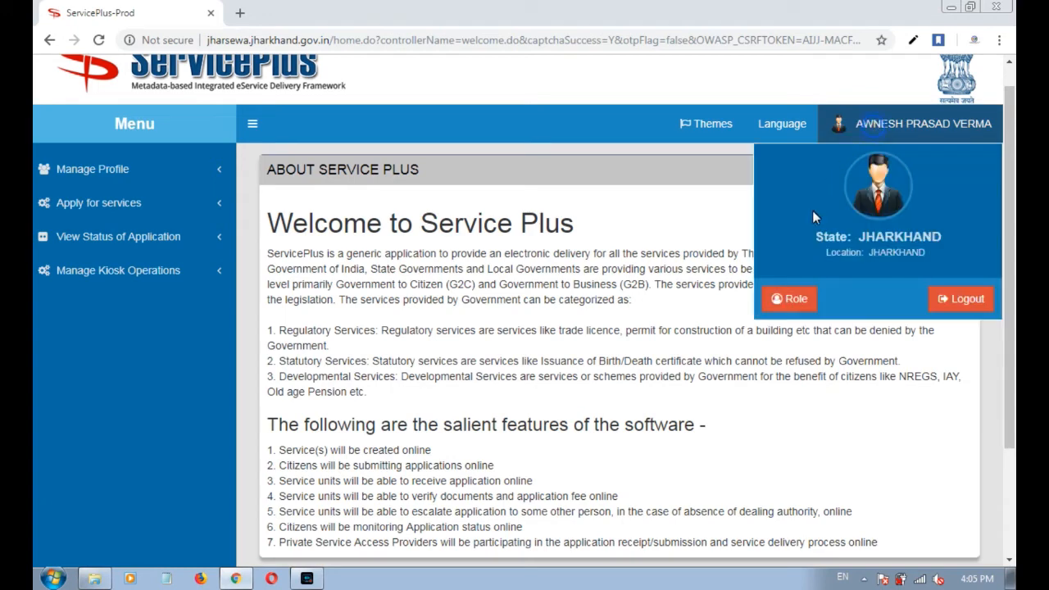
click(792, 300)
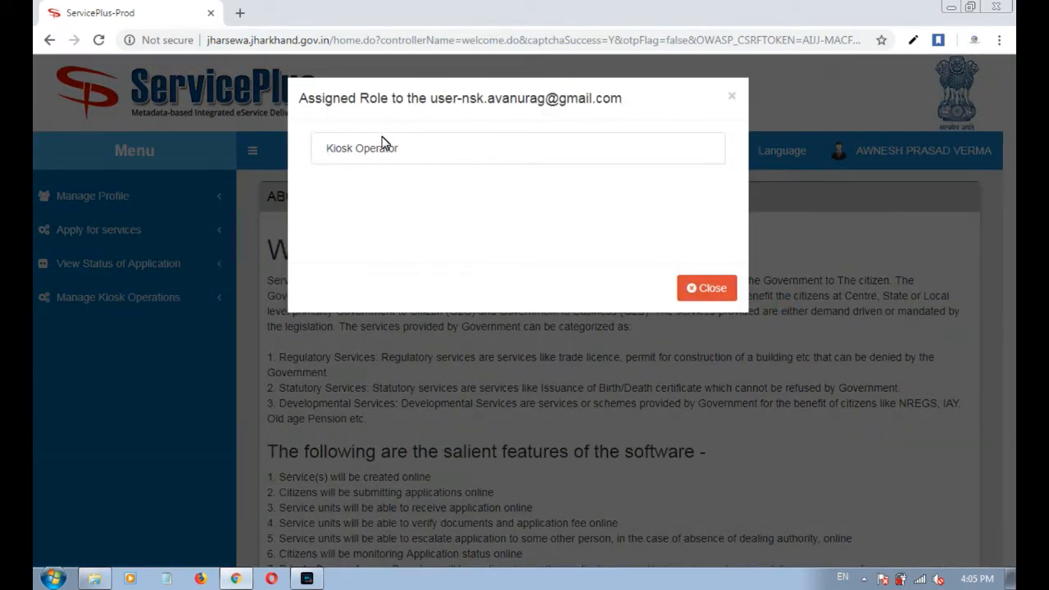
drag(401, 146, 328, 152)
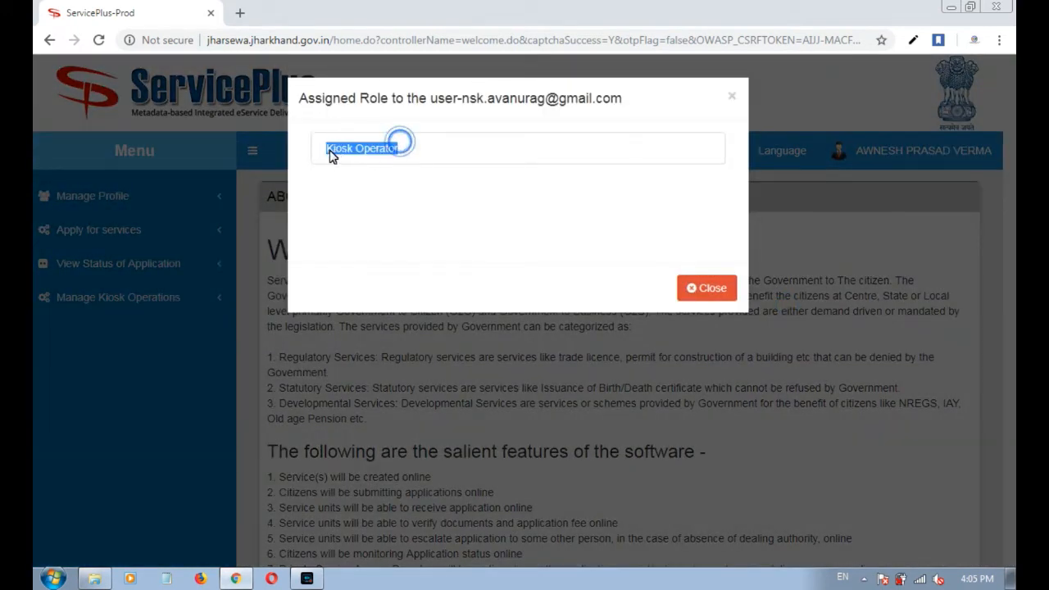
click(710, 288)
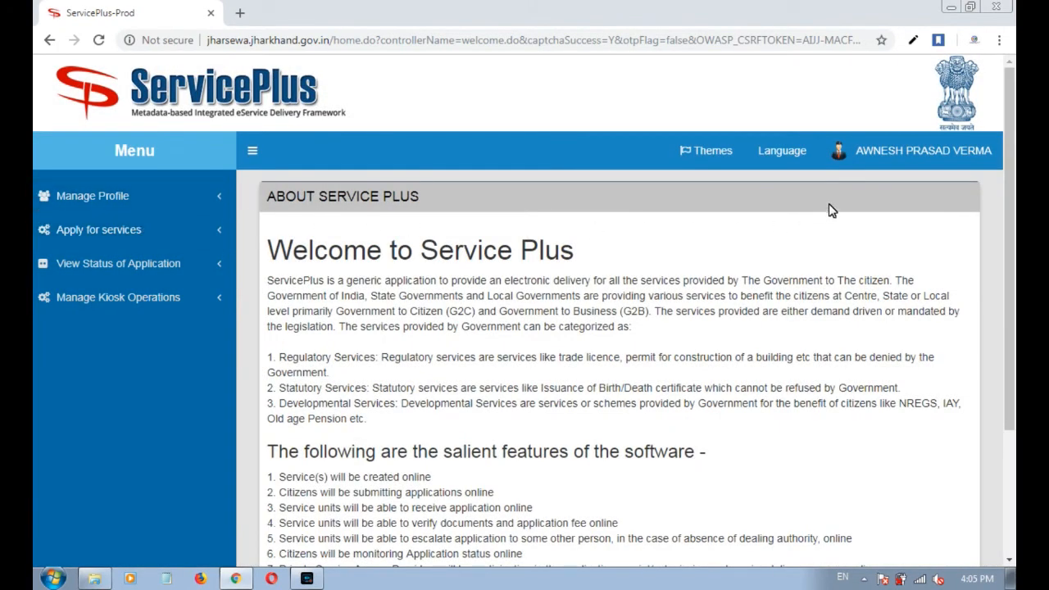
Reopen the assigned role window to recheck Kiosk Operator, then close it.
click(875, 154)
click(789, 323)
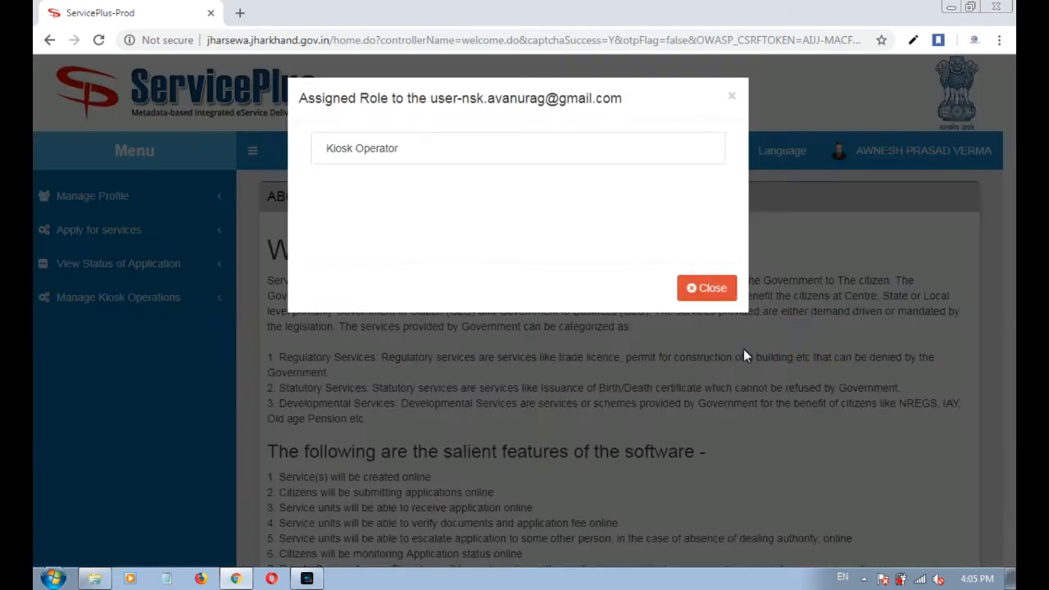
triple_click(338, 149)
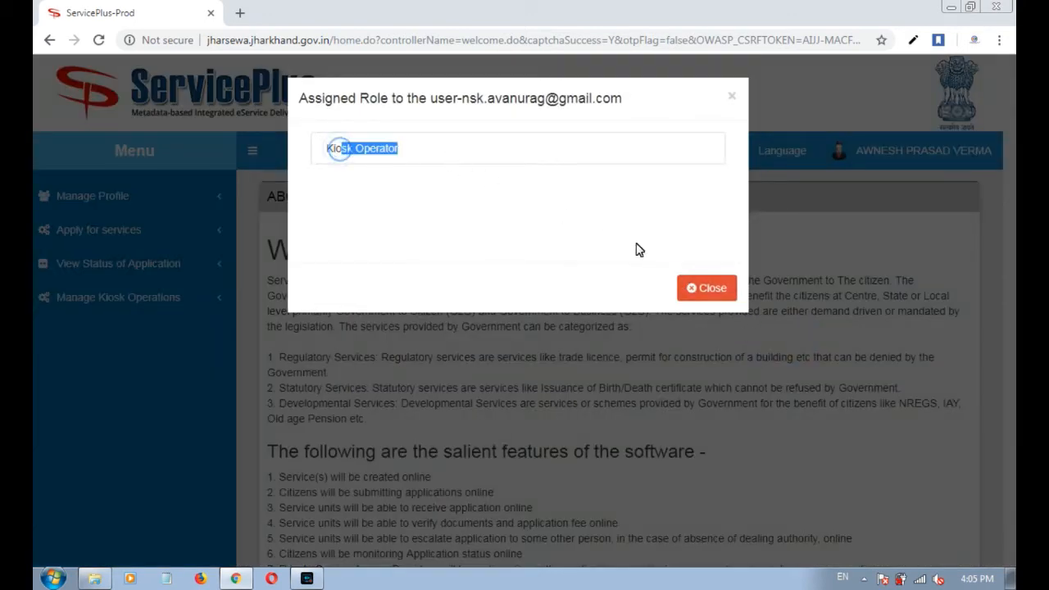
click(708, 288)
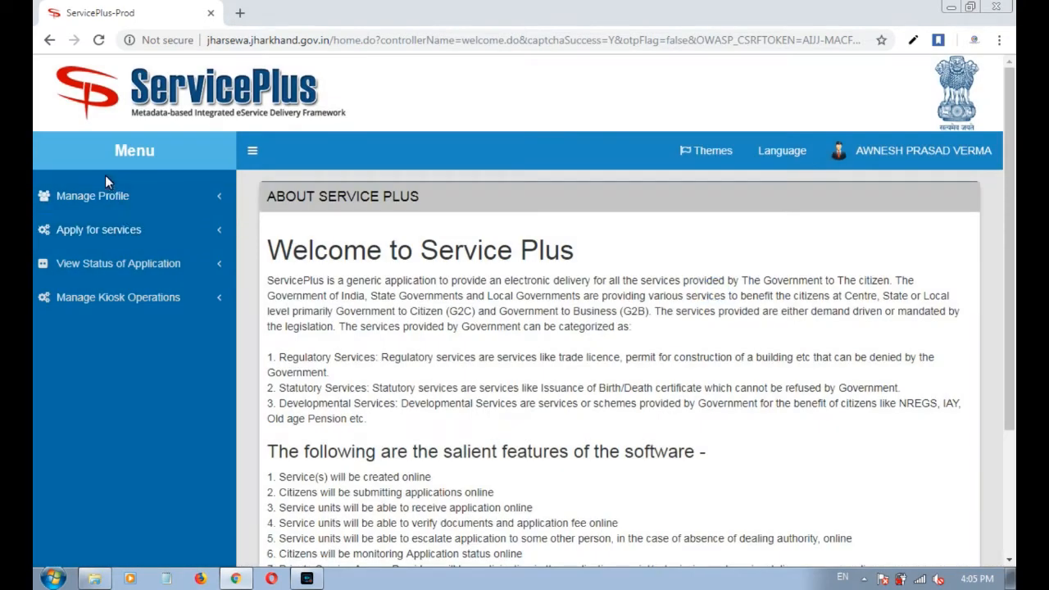
Go to Apply for services and select Issue of Birth Certificate from the service list.
click(120, 231)
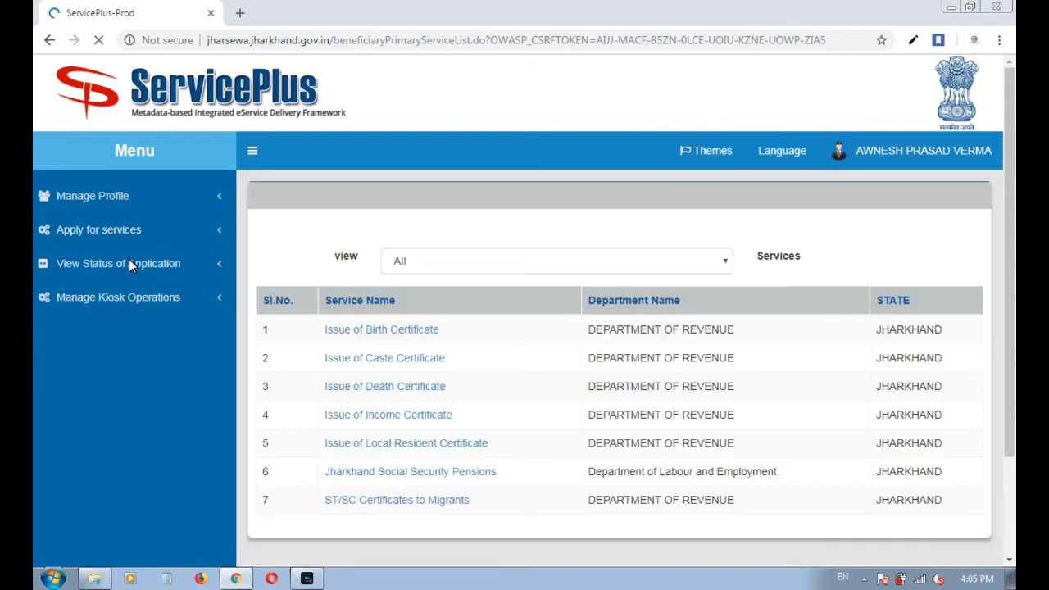
drag(1014, 293, 1015, 357)
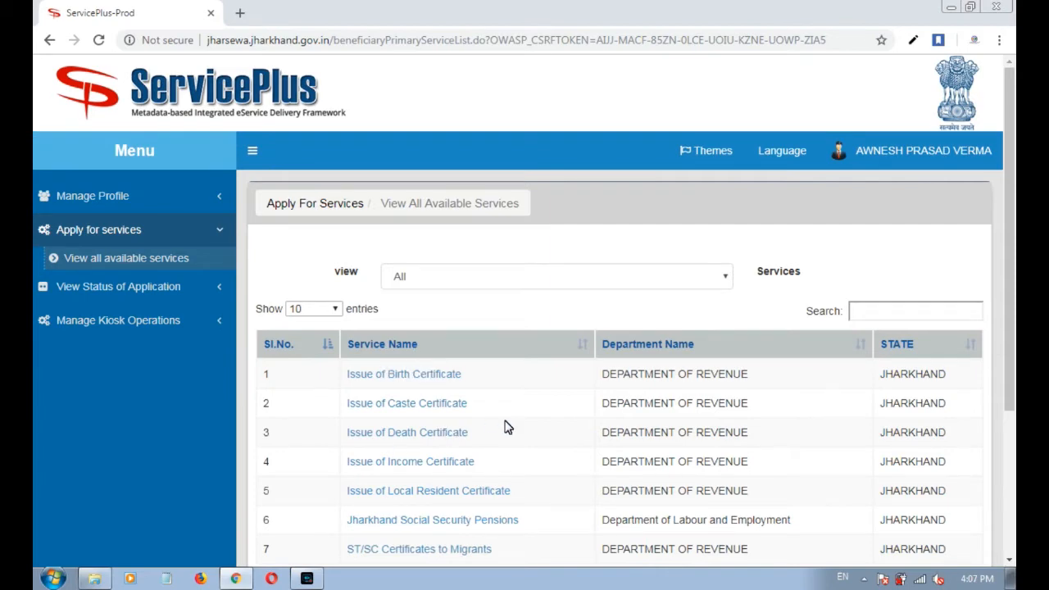
scroll(504, 426, down, 1)
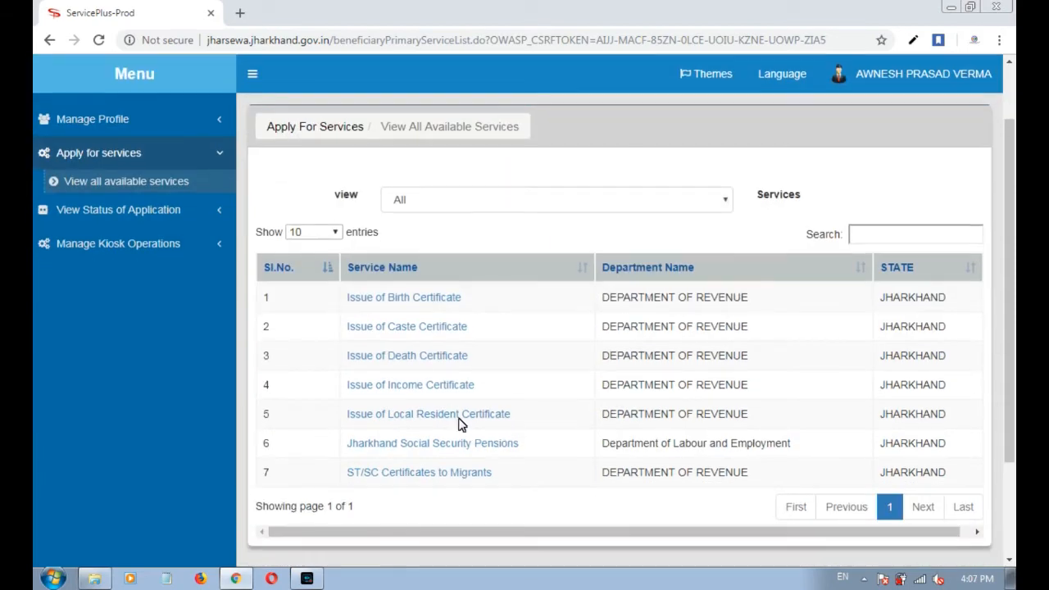
click(416, 301)
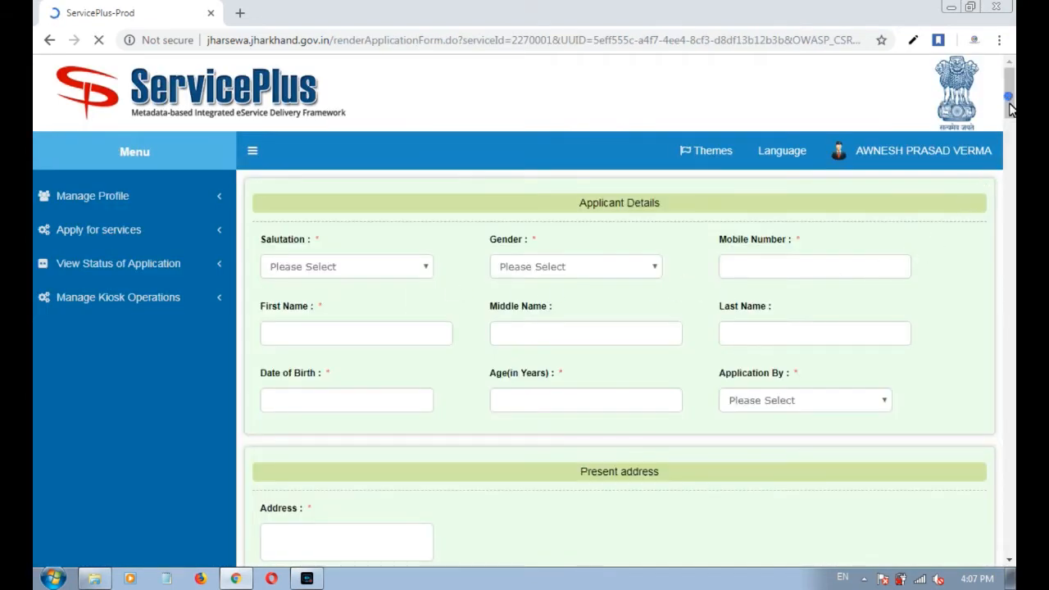
Scroll through the blank Applicant Details form and bring up the Salutation dropdown.
drag(1011, 110, 1000, 217)
drag(1000, 244, 1007, 99)
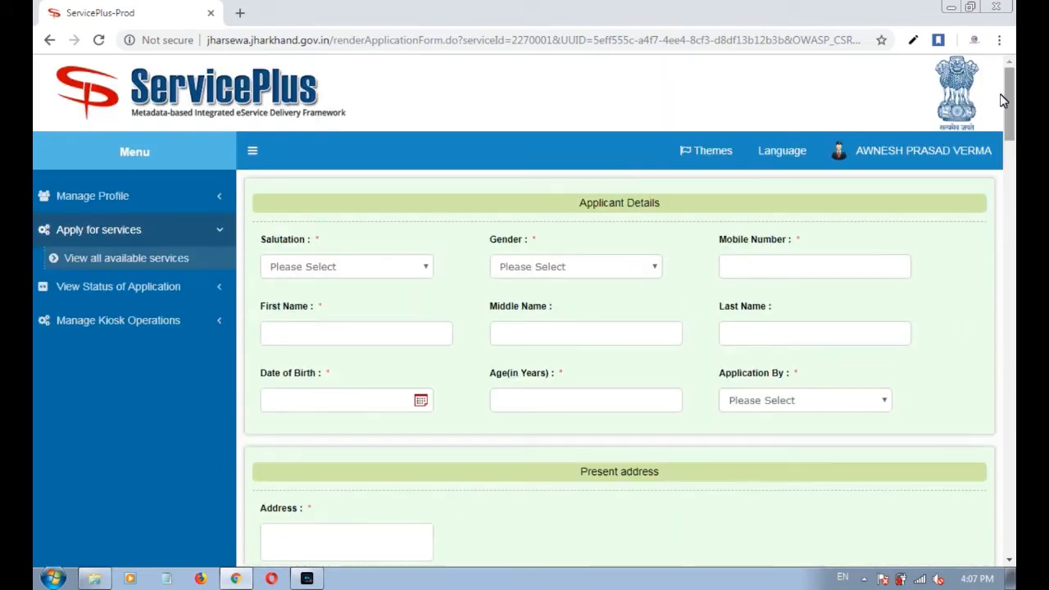
click(318, 276)
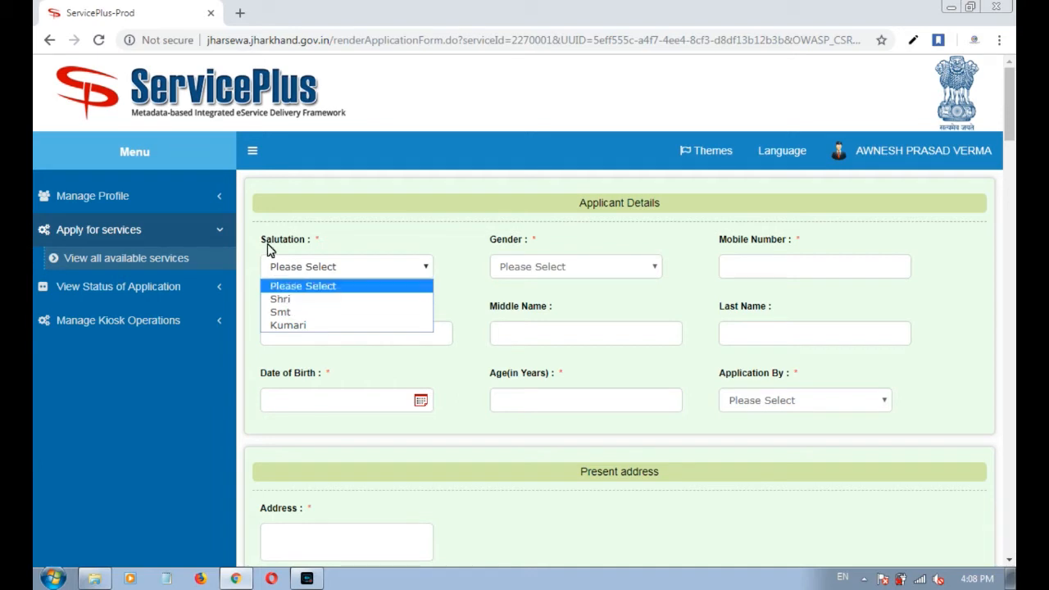
drag(263, 247, 309, 244)
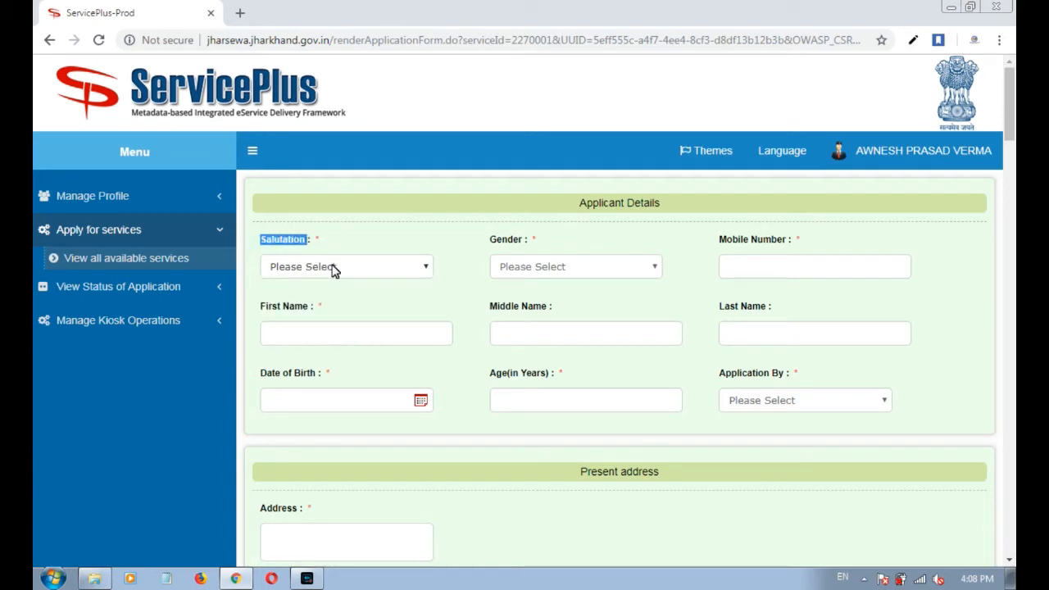
click(379, 275)
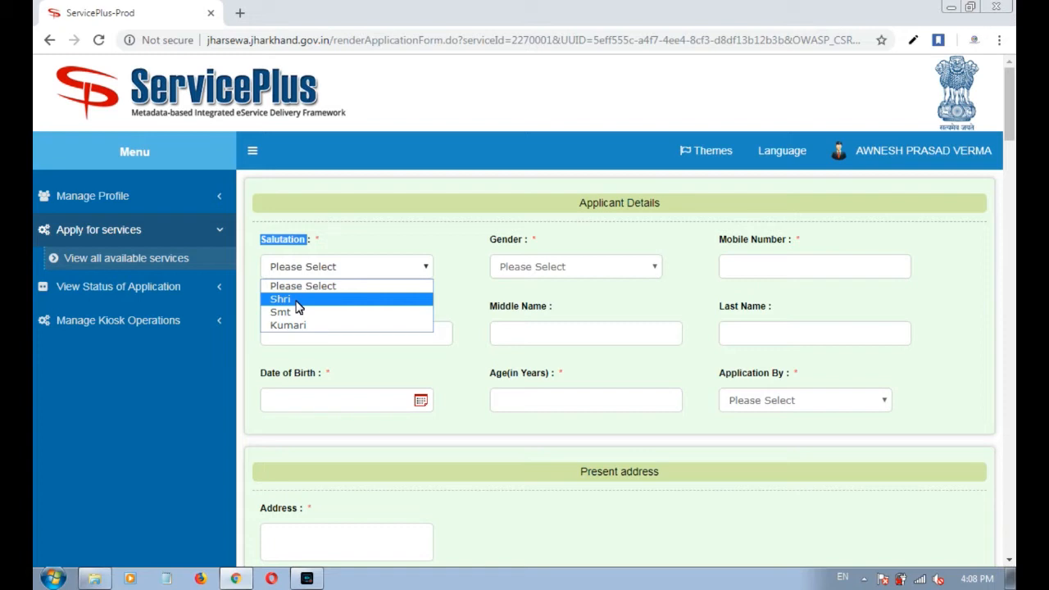
Set the salutation to Shri and the gender to Male.
click(296, 304)
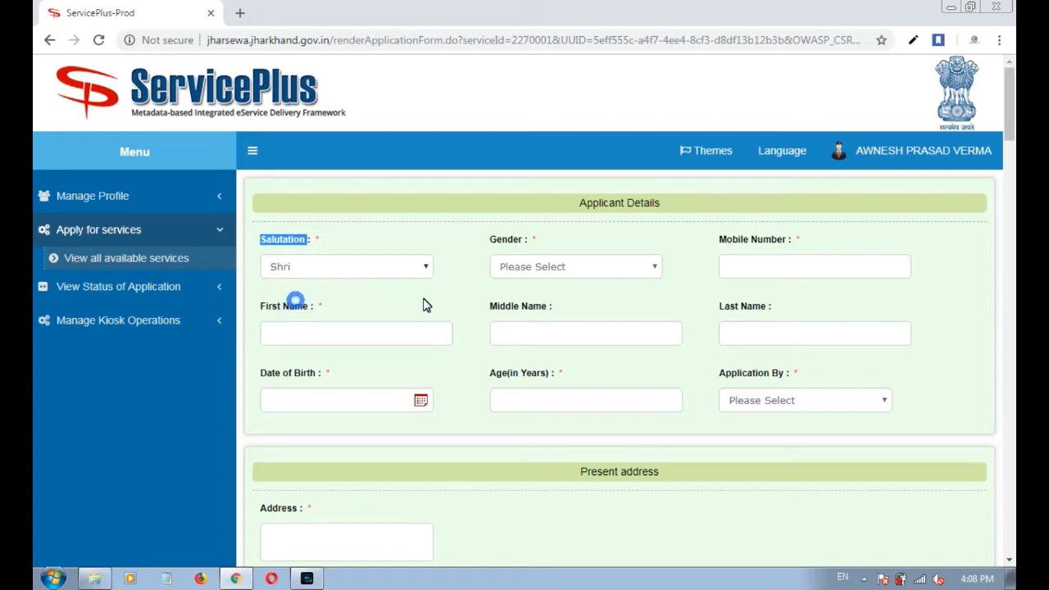
click(550, 264)
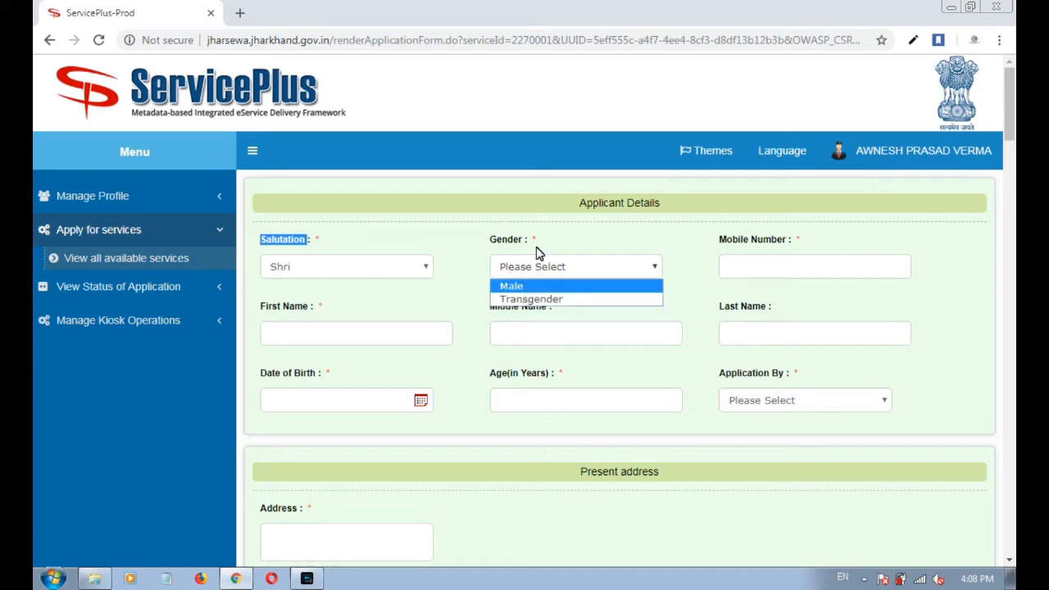
click(536, 245)
click(529, 271)
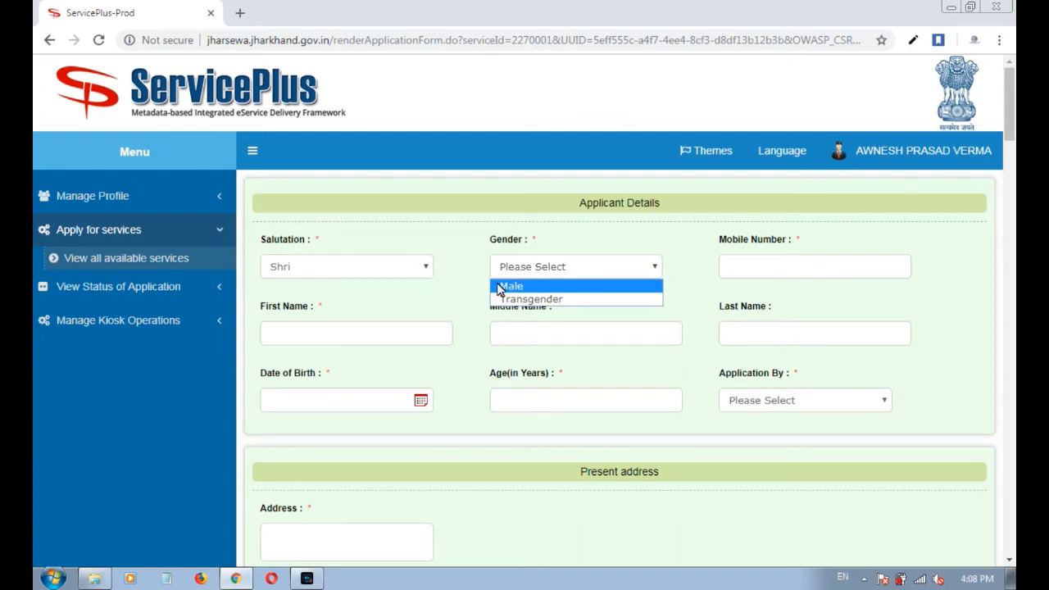
click(373, 263)
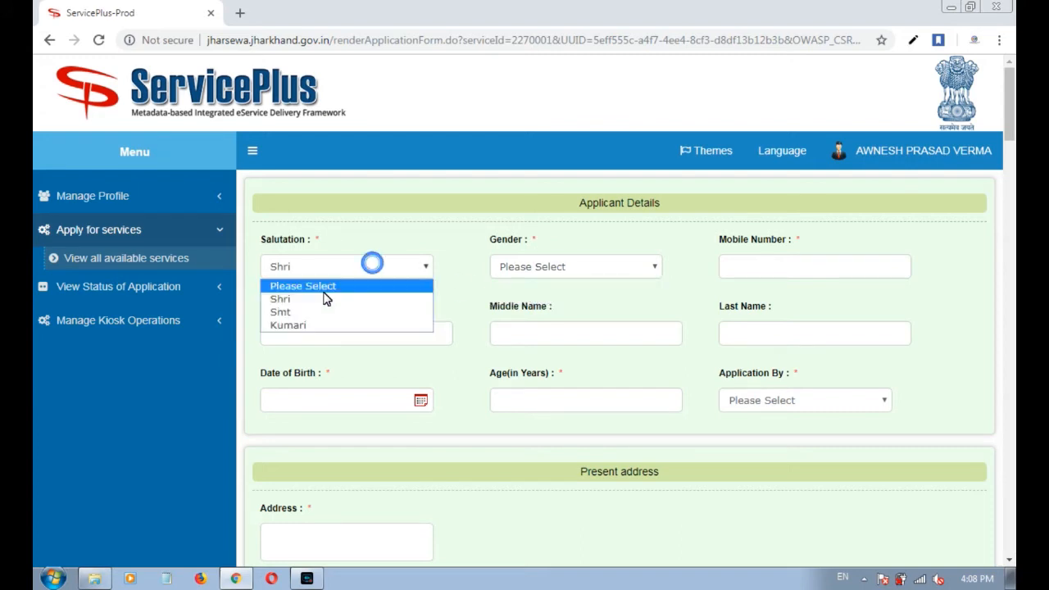
click(281, 313)
click(514, 266)
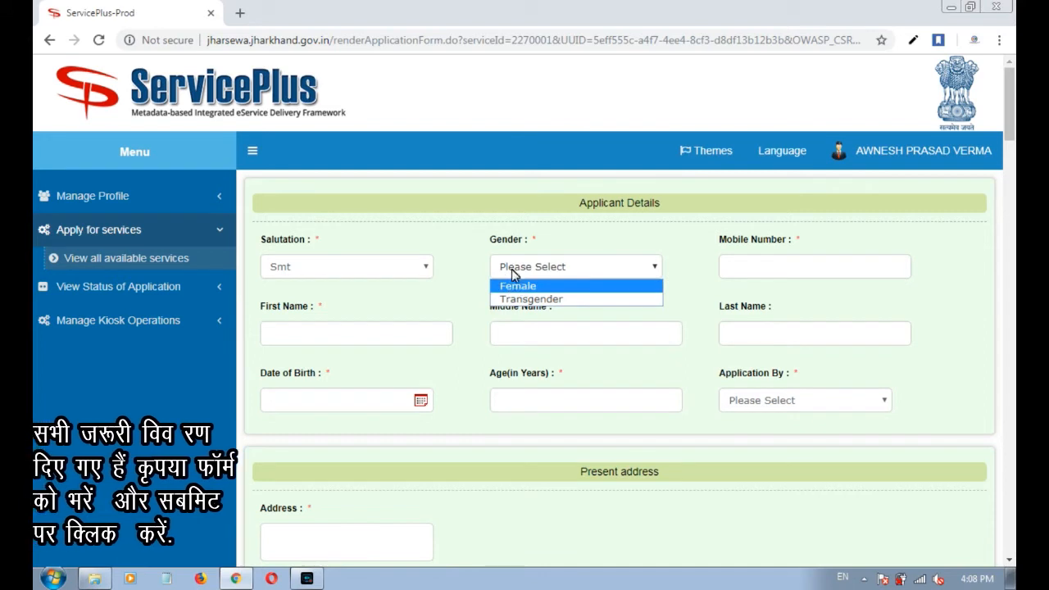
click(395, 269)
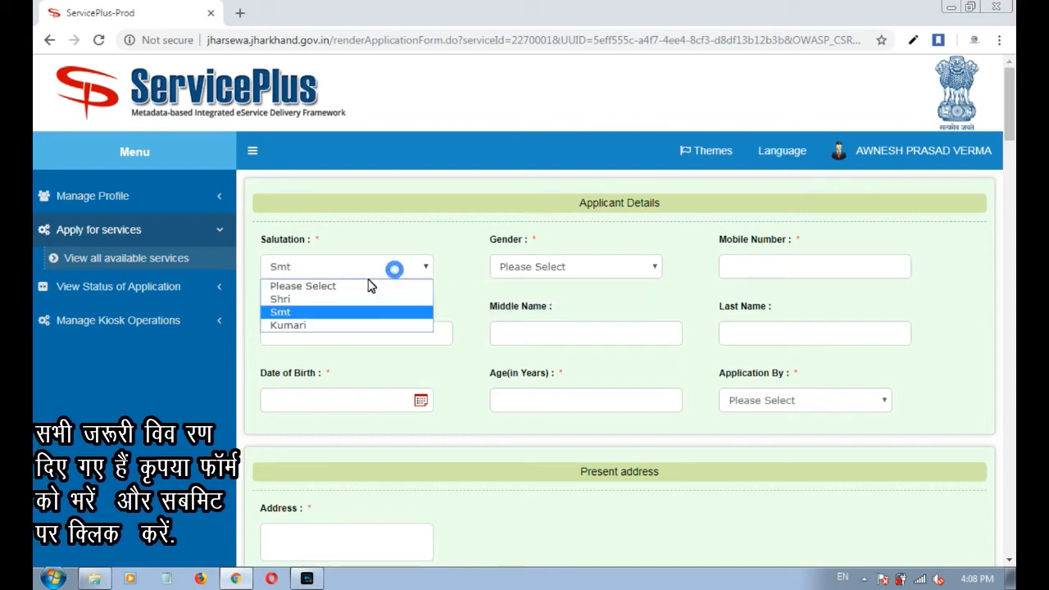
click(304, 305)
click(543, 267)
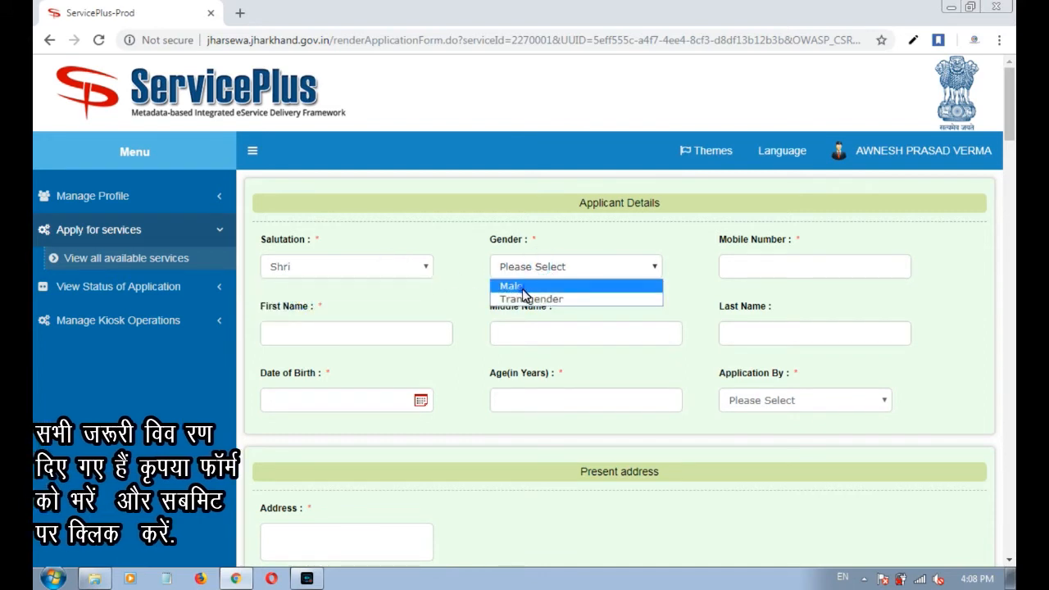
click(524, 293)
Enter the applicant's mobile number and first, middle and last names.
click(746, 273)
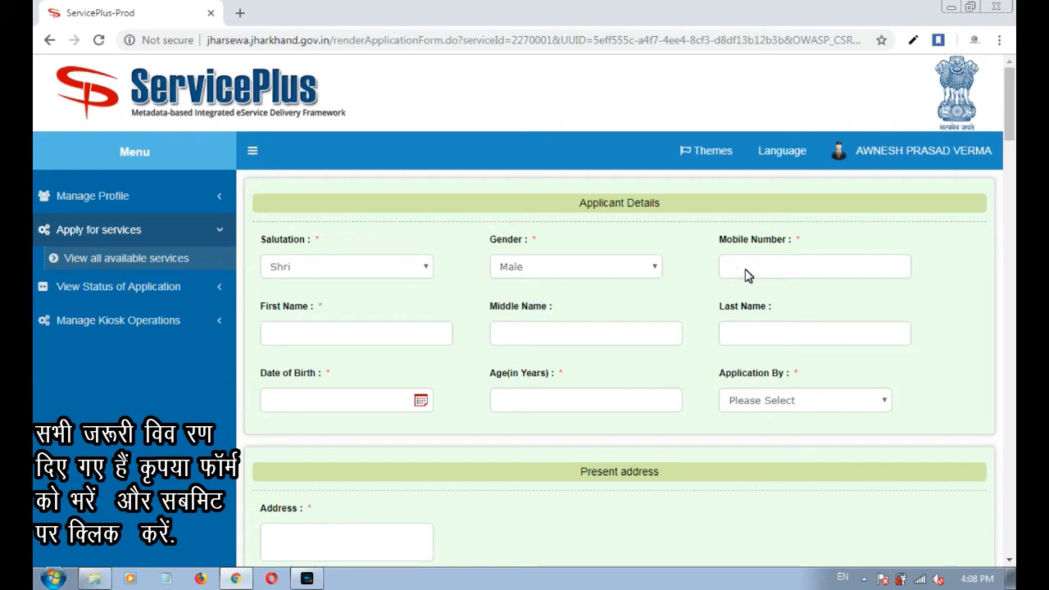
click(355, 348)
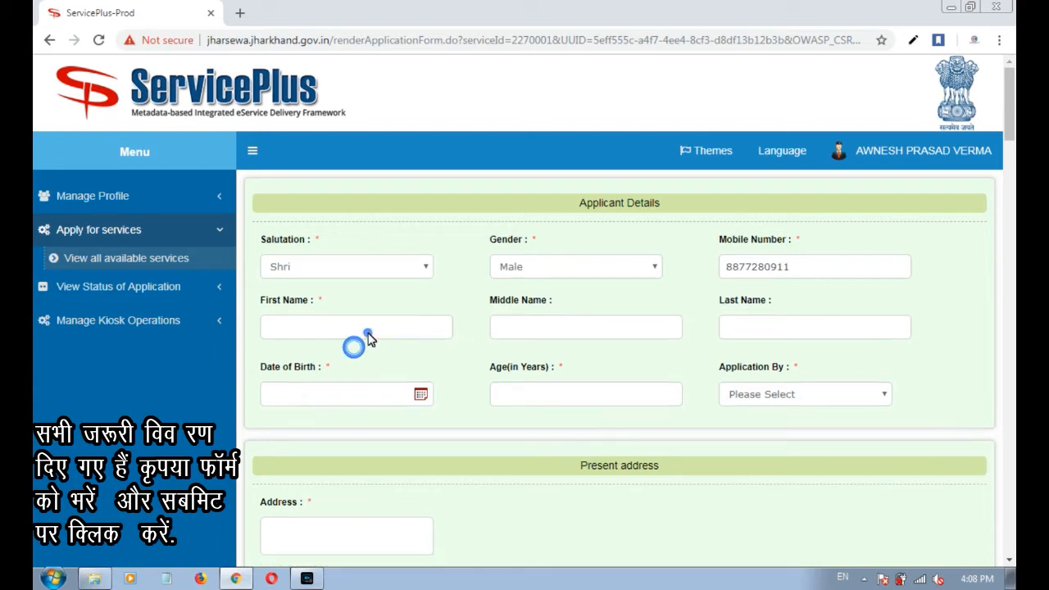
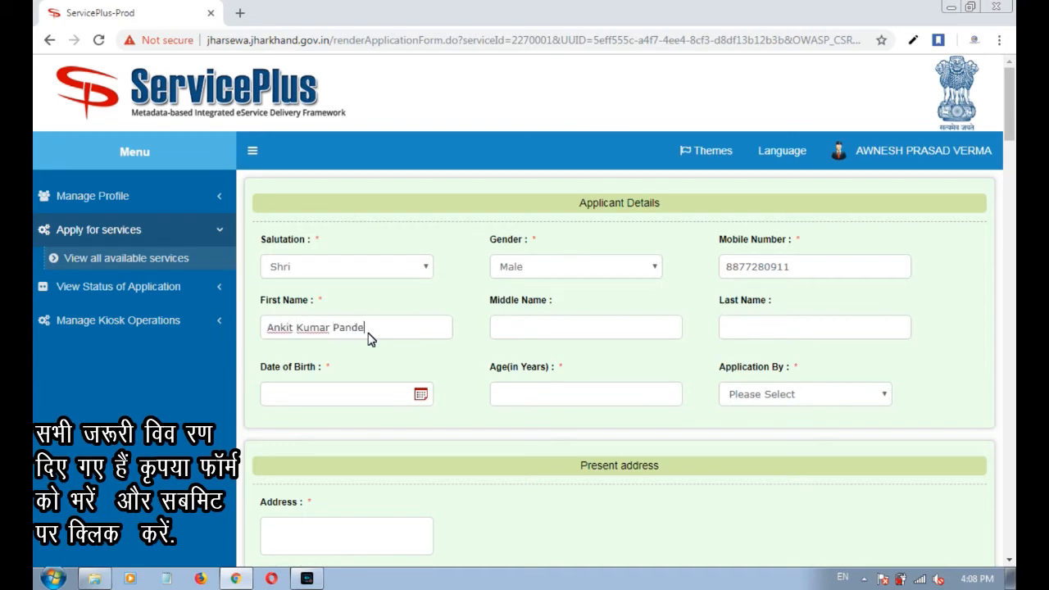
key(ctrl+shift+Left)
key(ctrl+shift+Left)
key(ctrl+c)
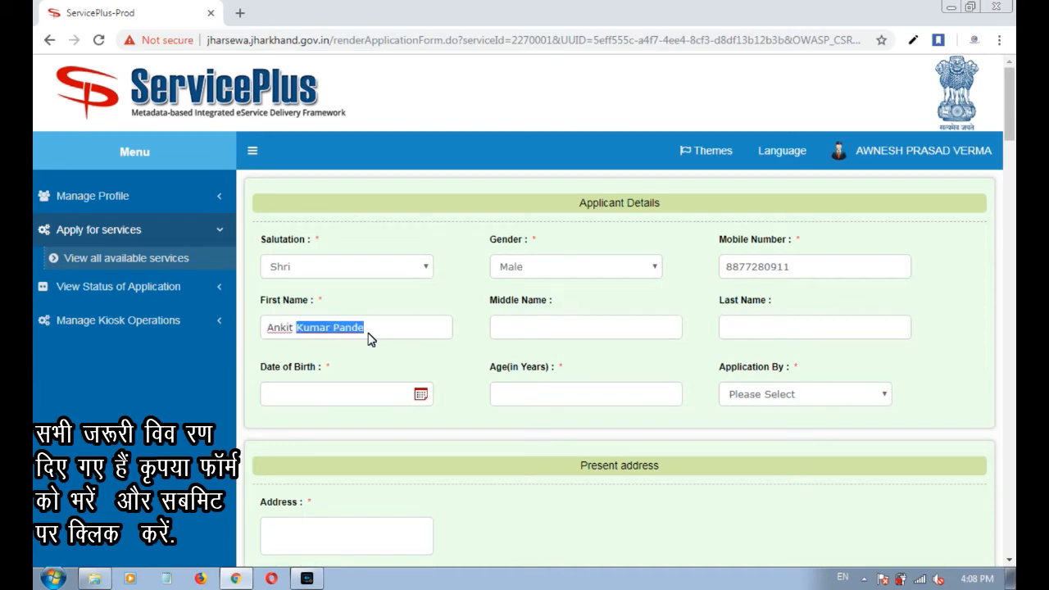
key(BackSpace)
key(ctrl+v)
key(ctrl+shift+Left)
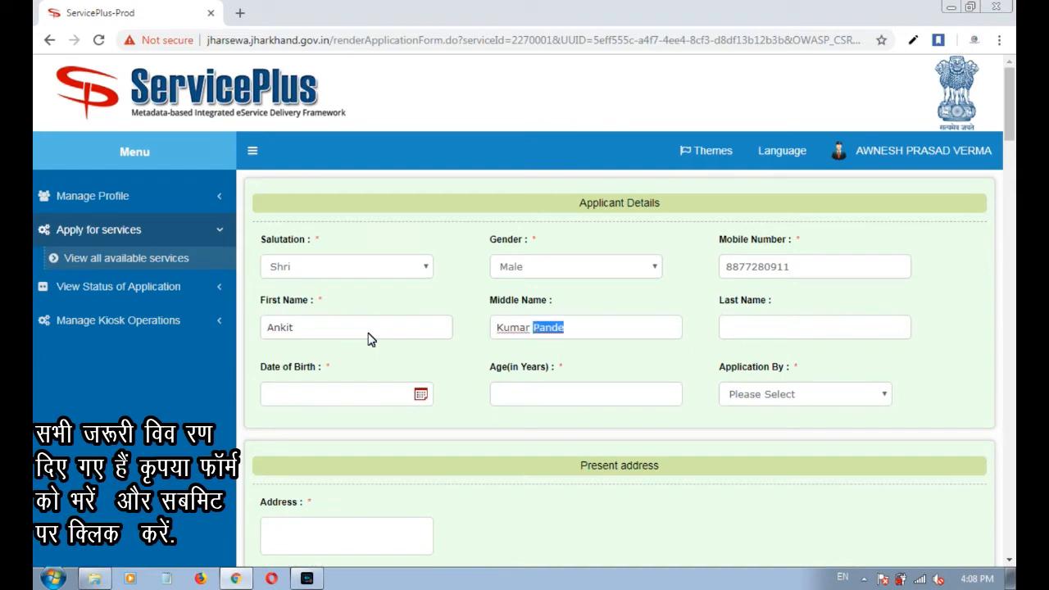
key(ctrl+x)
key(Tab)
key(ctrl+v)
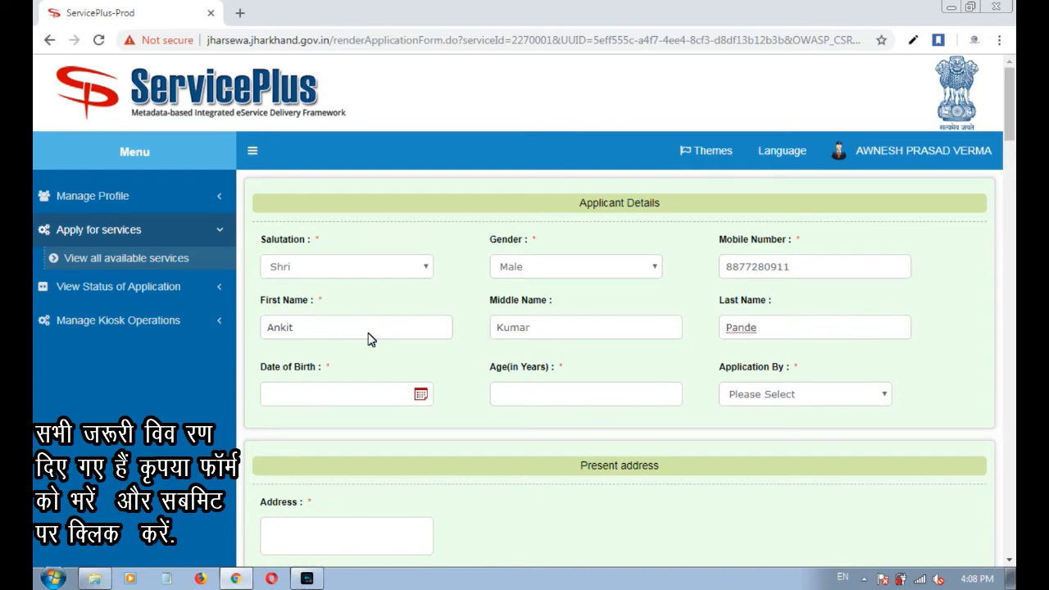
Enter date of birth 24/05/2001 so the age fills in as 17.
key(Tab)
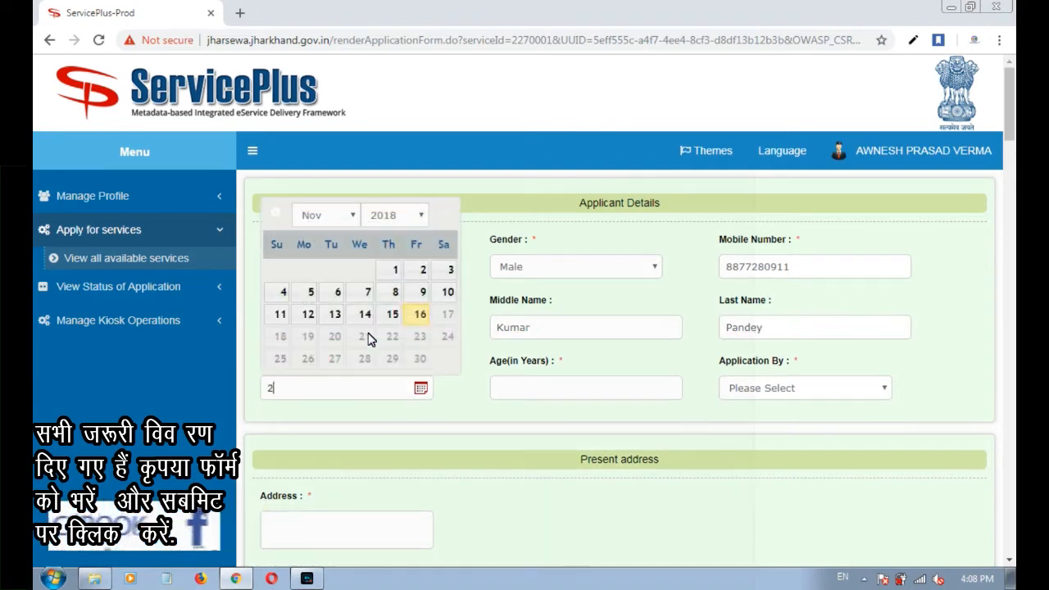
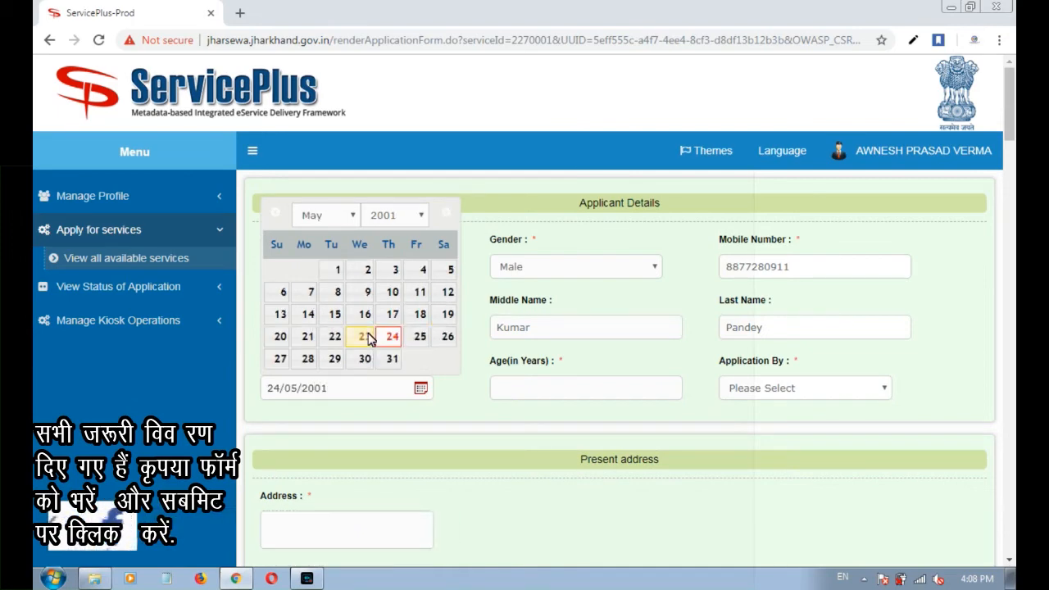
key(Tab)
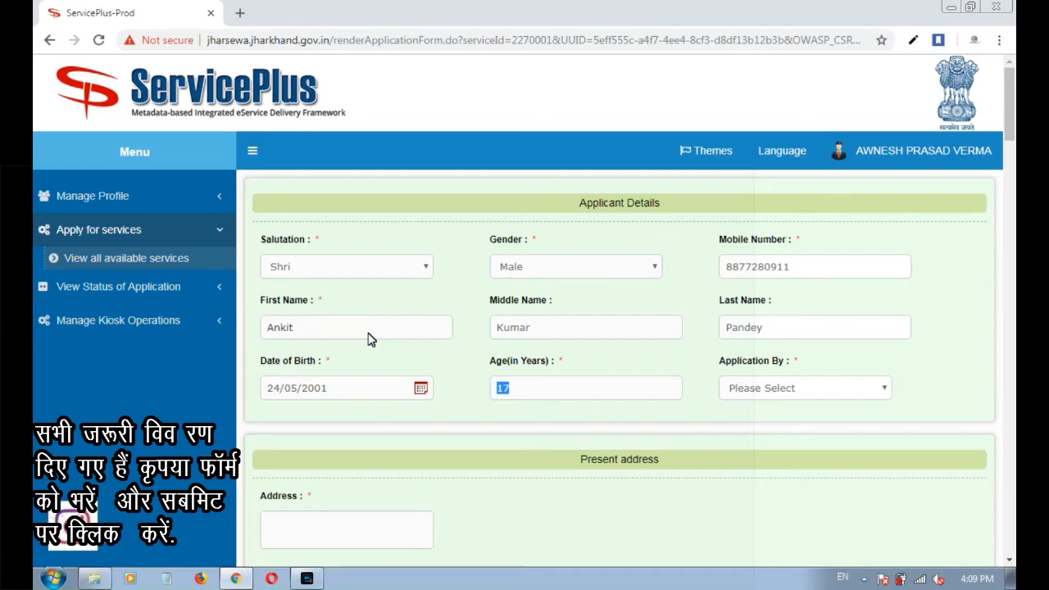
key(Tab)
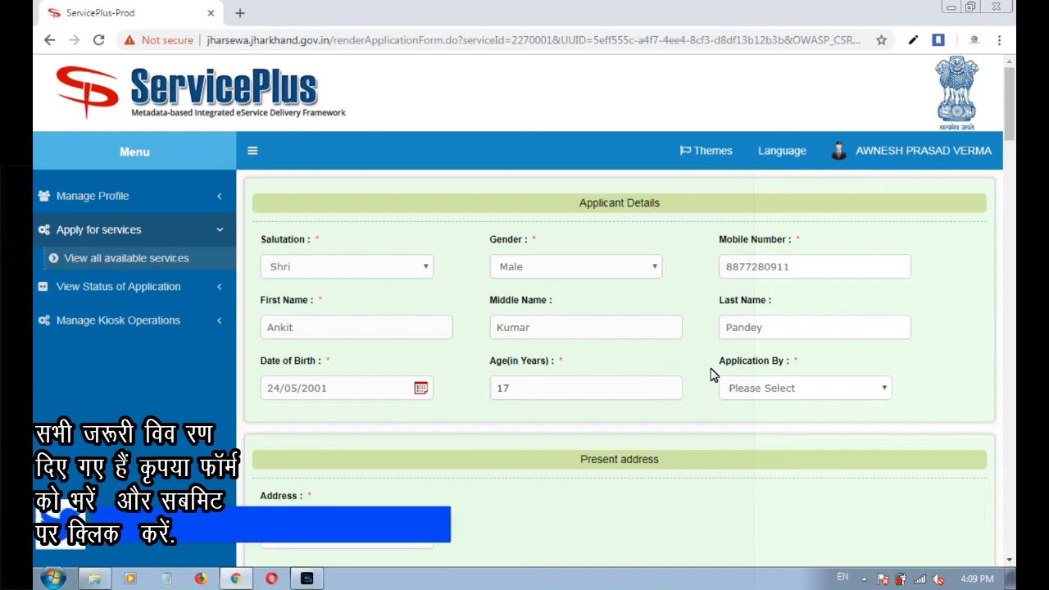
Set Application By to Self, replacing a briefly chosen Father.
drag(720, 367, 793, 367)
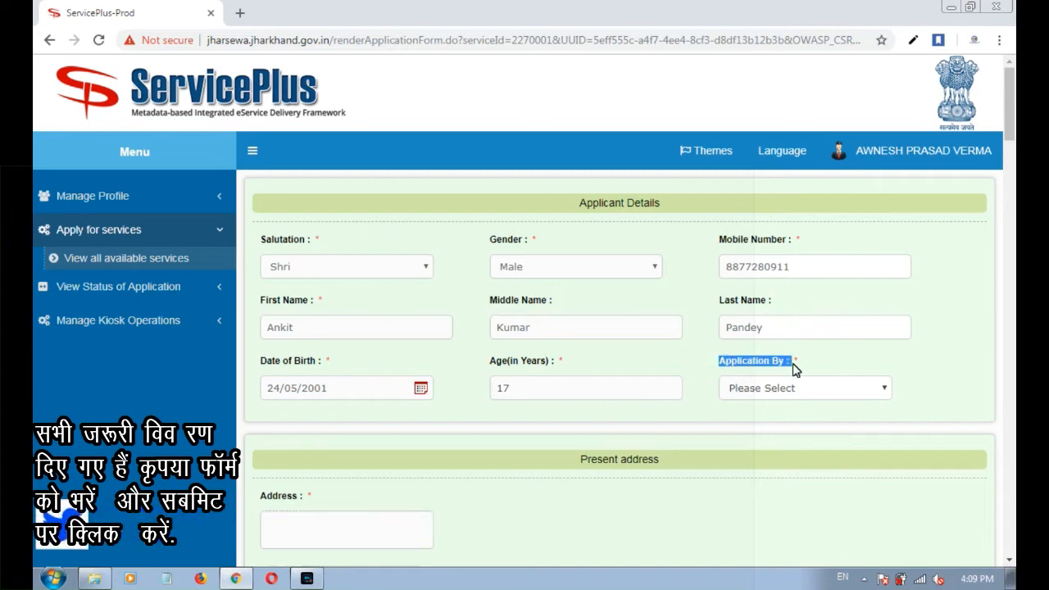
click(784, 390)
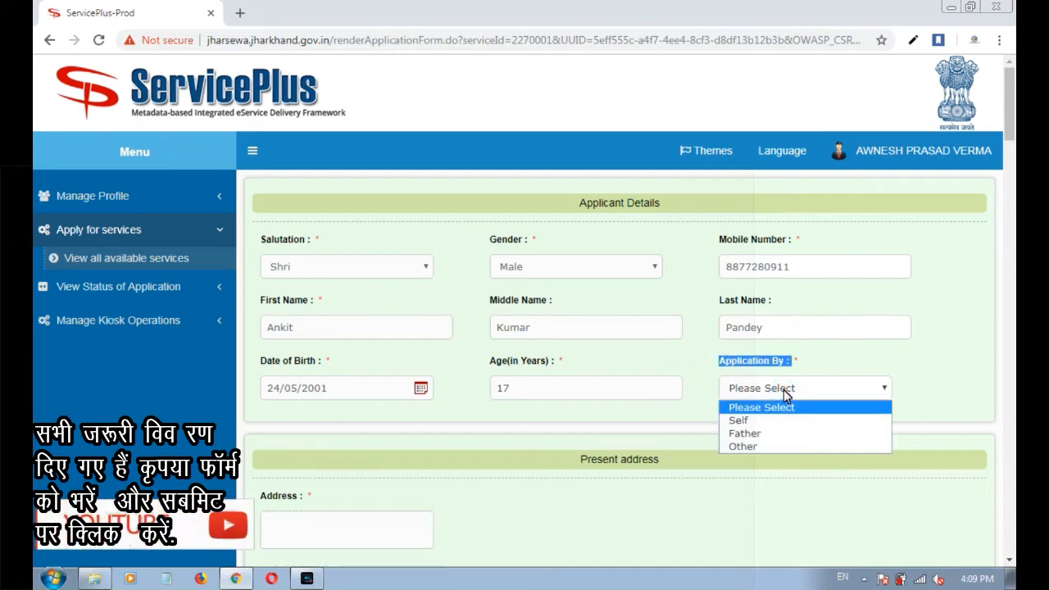
click(792, 366)
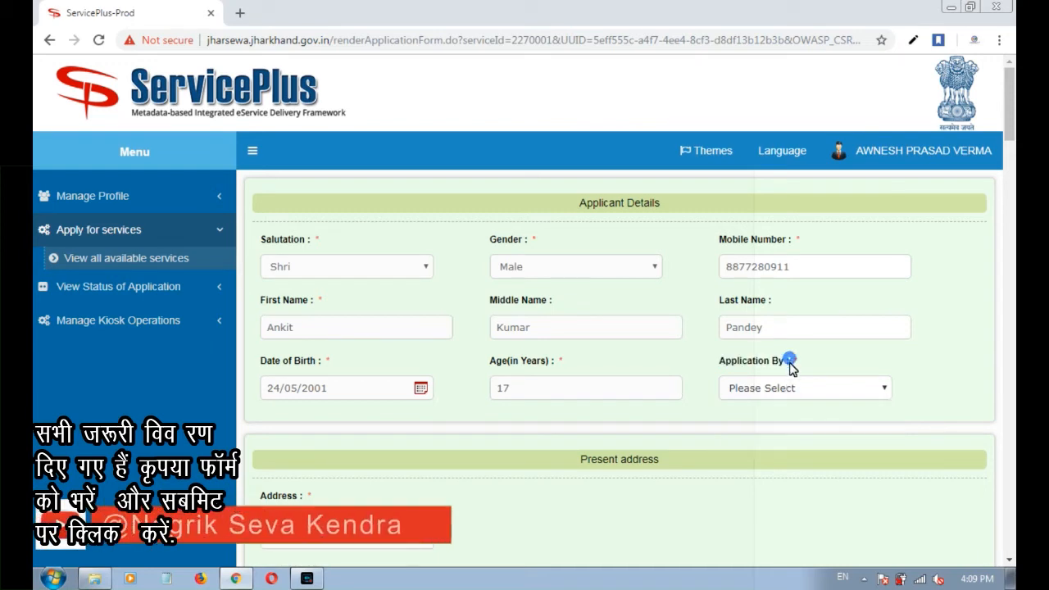
click(779, 388)
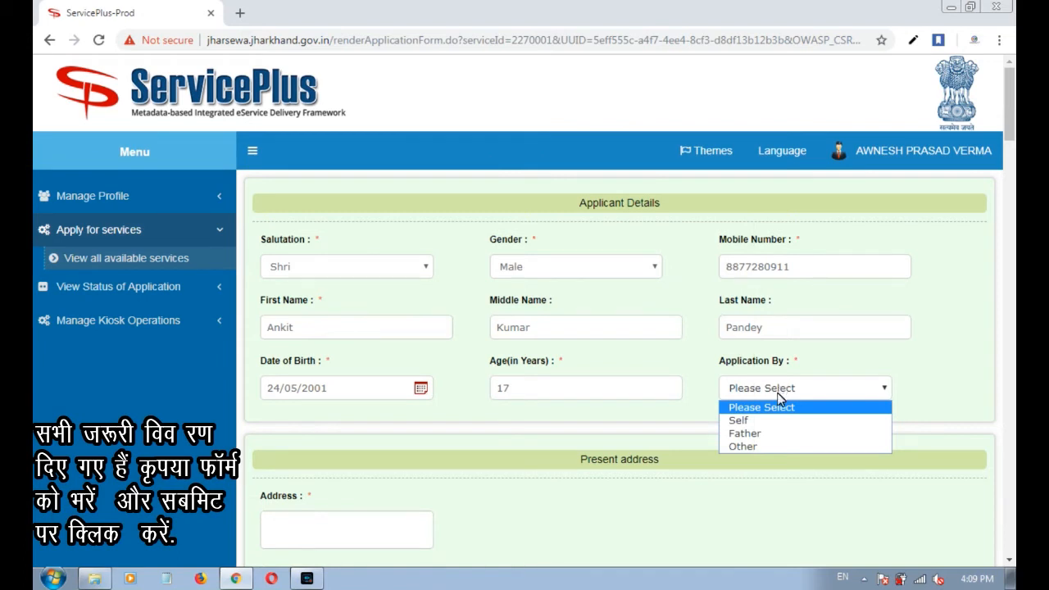
click(760, 434)
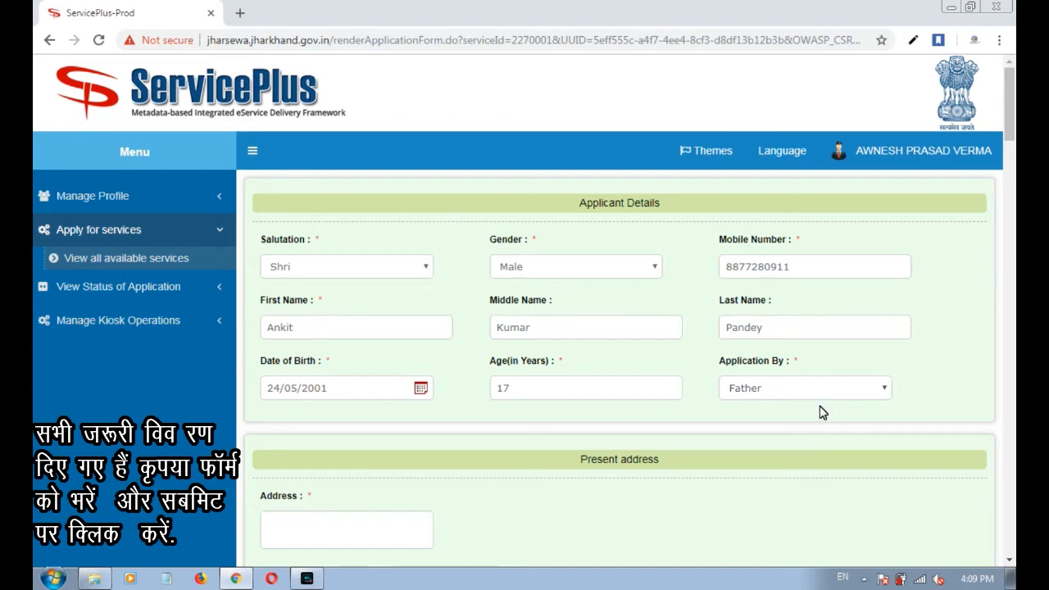
click(788, 392)
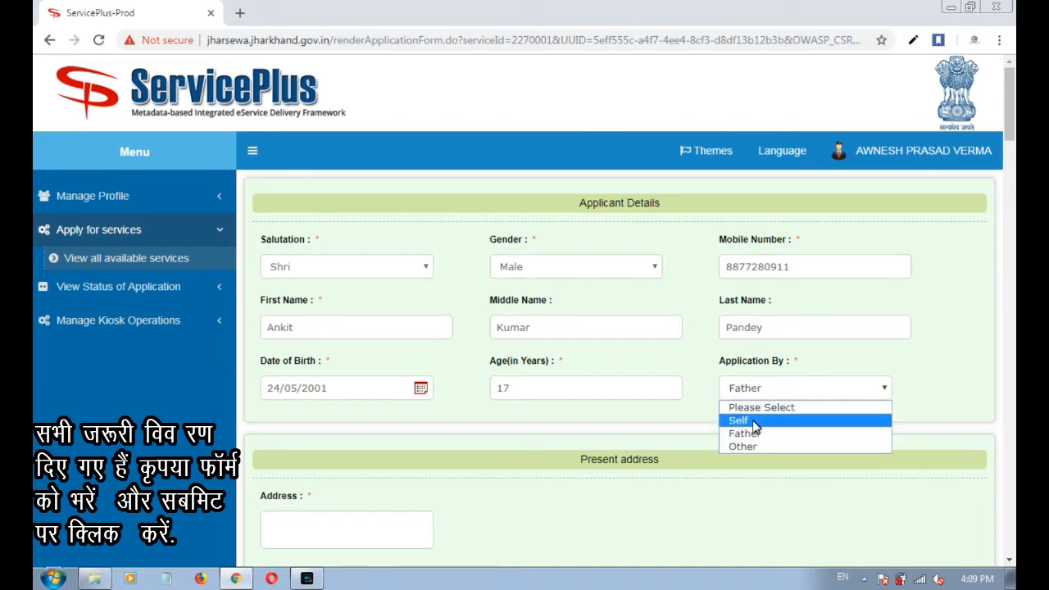
click(755, 421)
scroll(757, 427, down, 2)
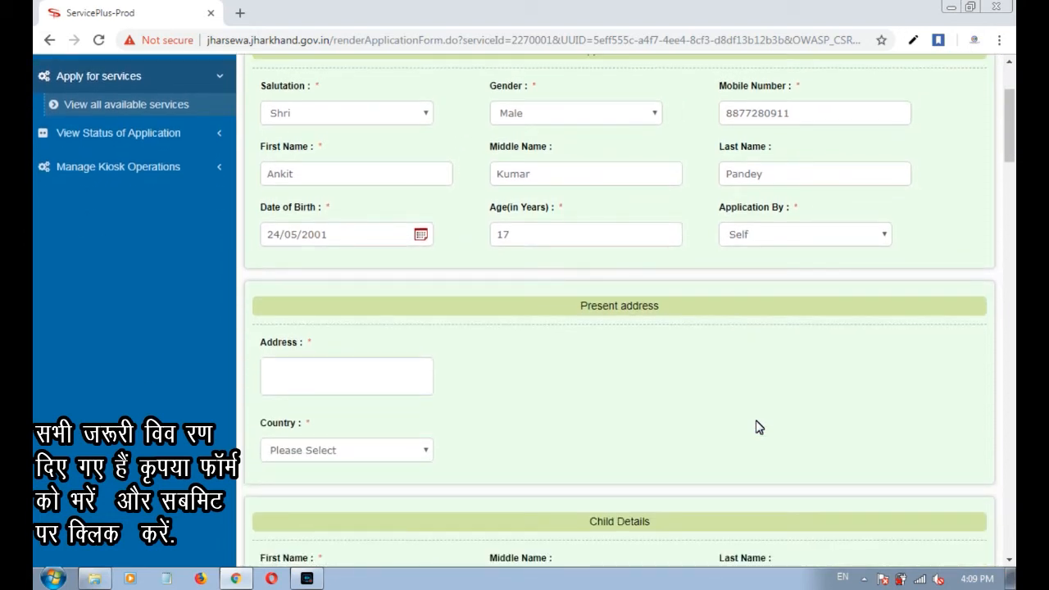
click(745, 241)
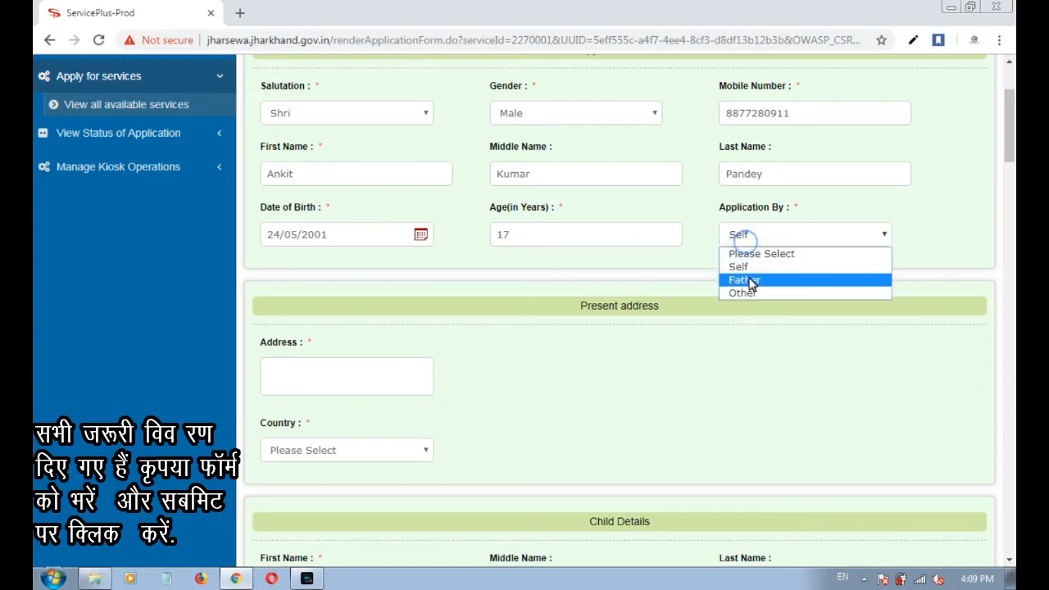
click(749, 238)
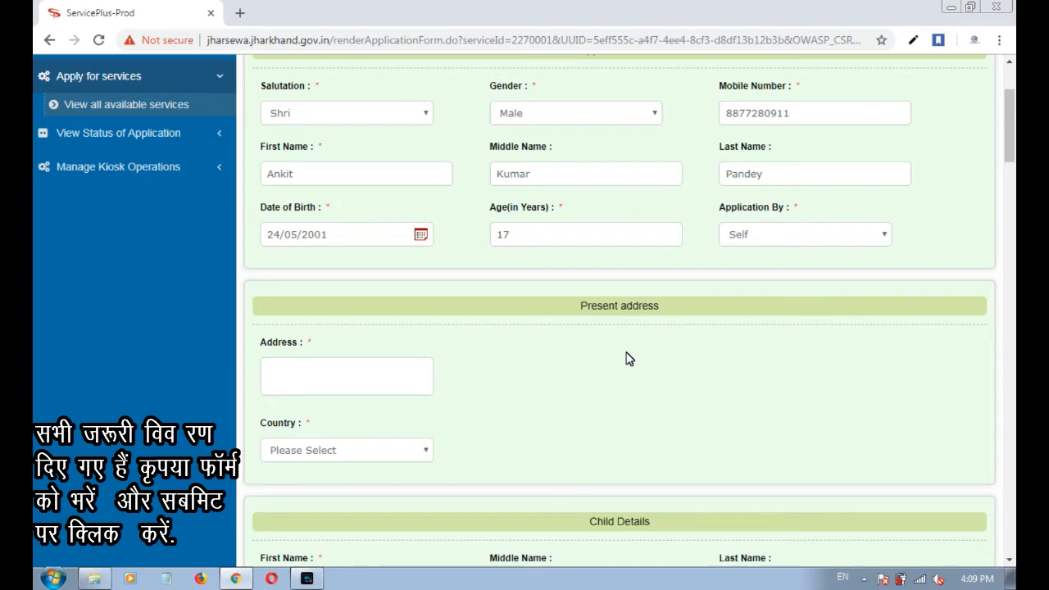
scroll(633, 342, down, 1)
Enter the street address in the Present address section.
click(664, 230)
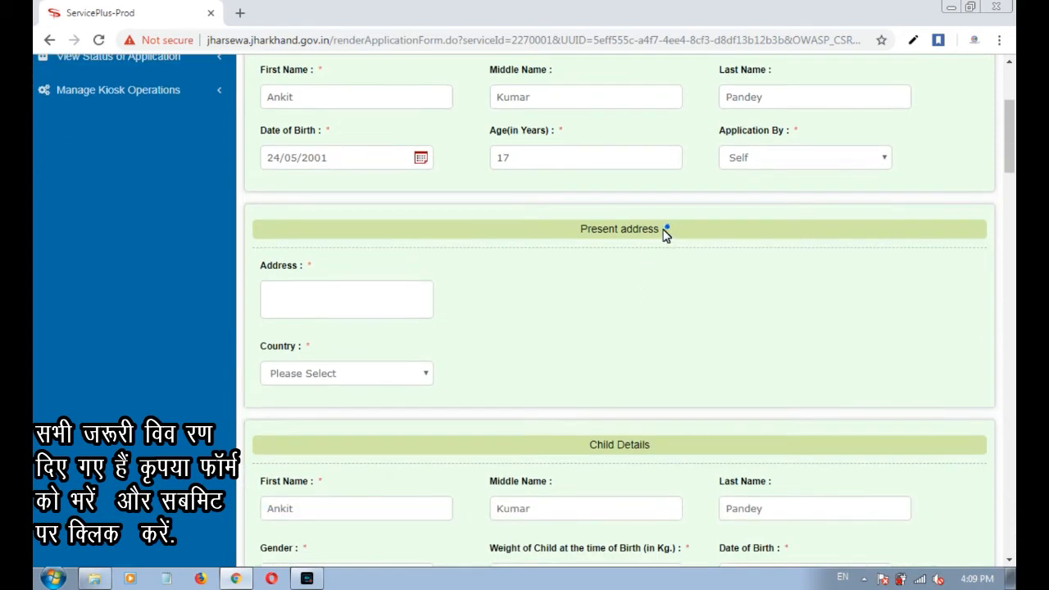
drag(665, 235, 585, 235)
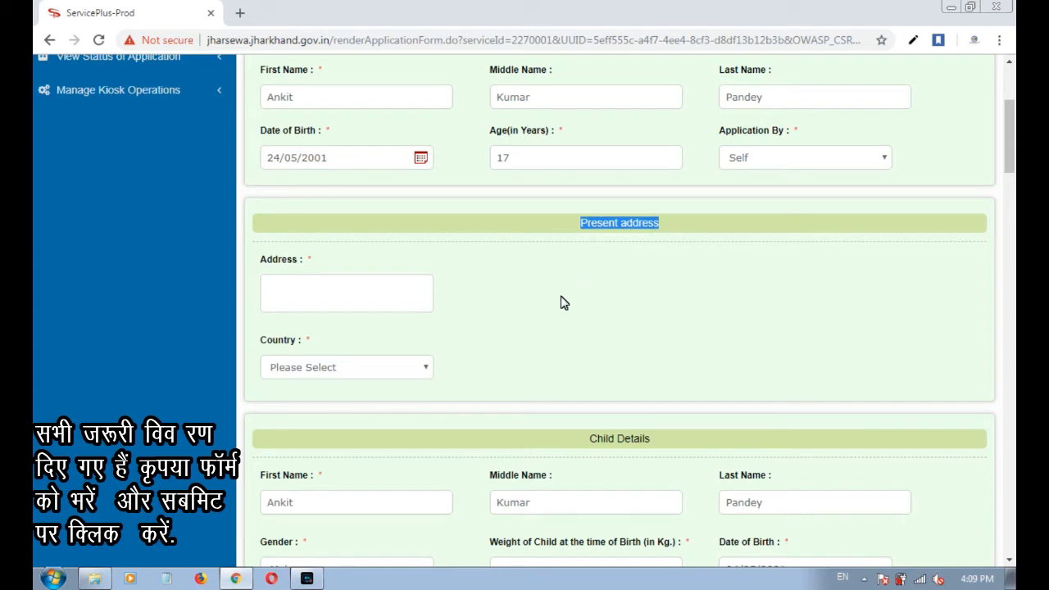
click(611, 225)
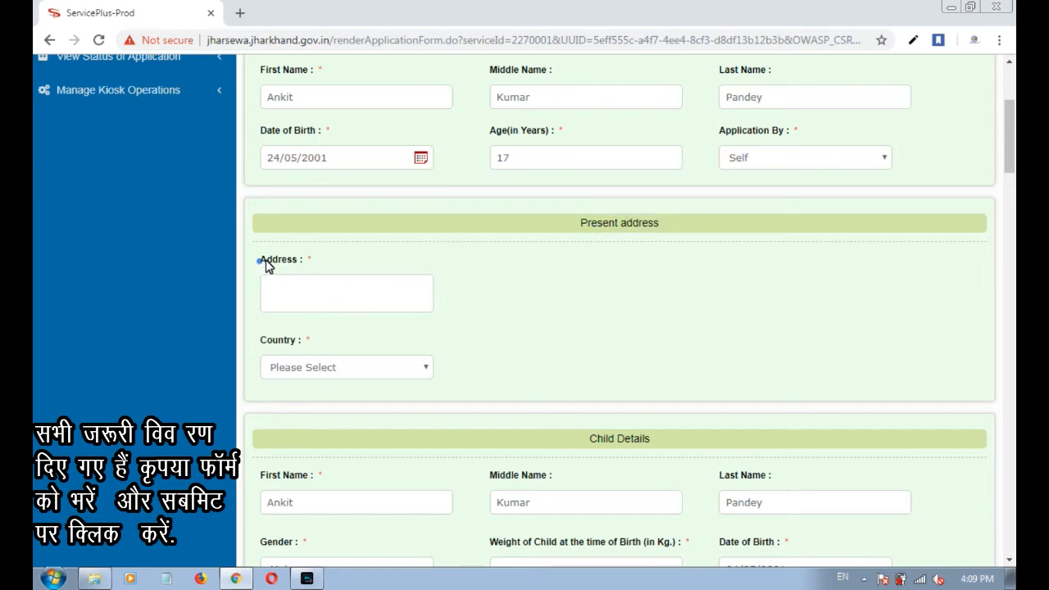
drag(261, 259, 299, 261)
click(303, 310)
drag(301, 334, 261, 341)
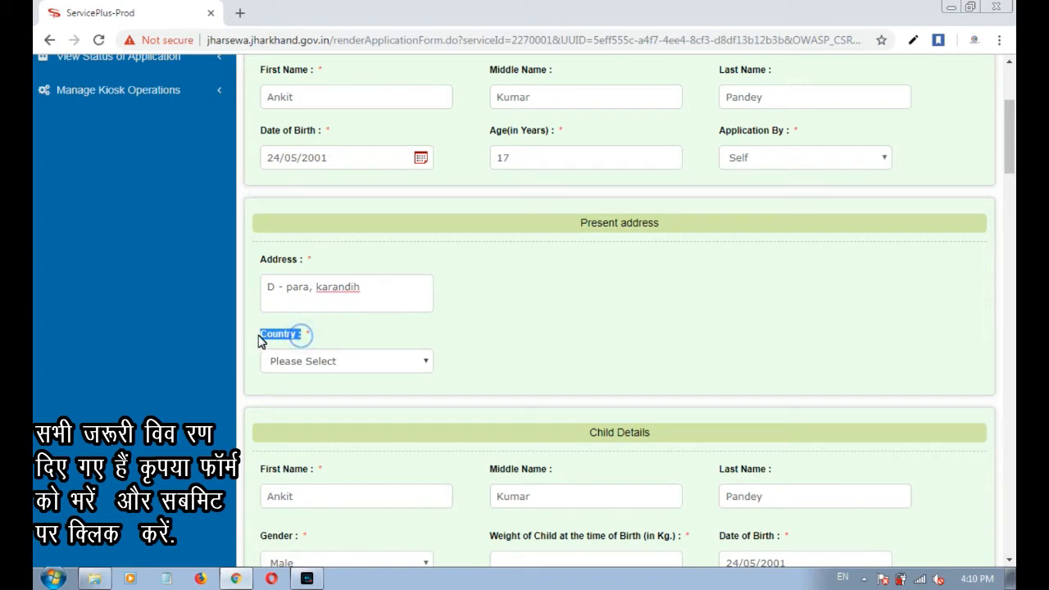
Choose India, JHARKHAND, EAST SINGHBUM, DHALBHUM; enter post office Kitadih and police station Parsudih.
click(303, 361)
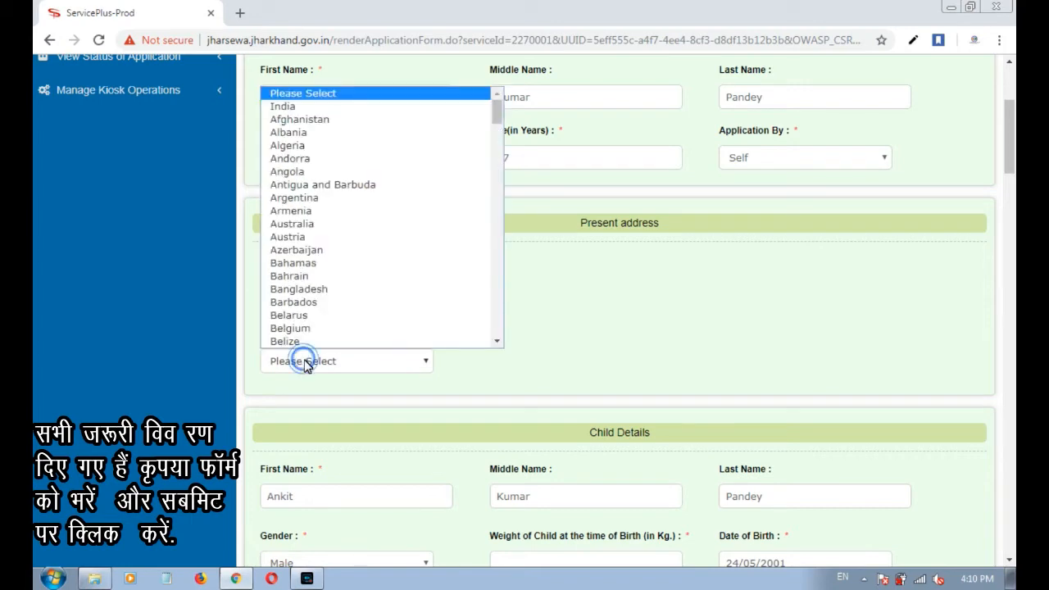
click(289, 106)
click(562, 361)
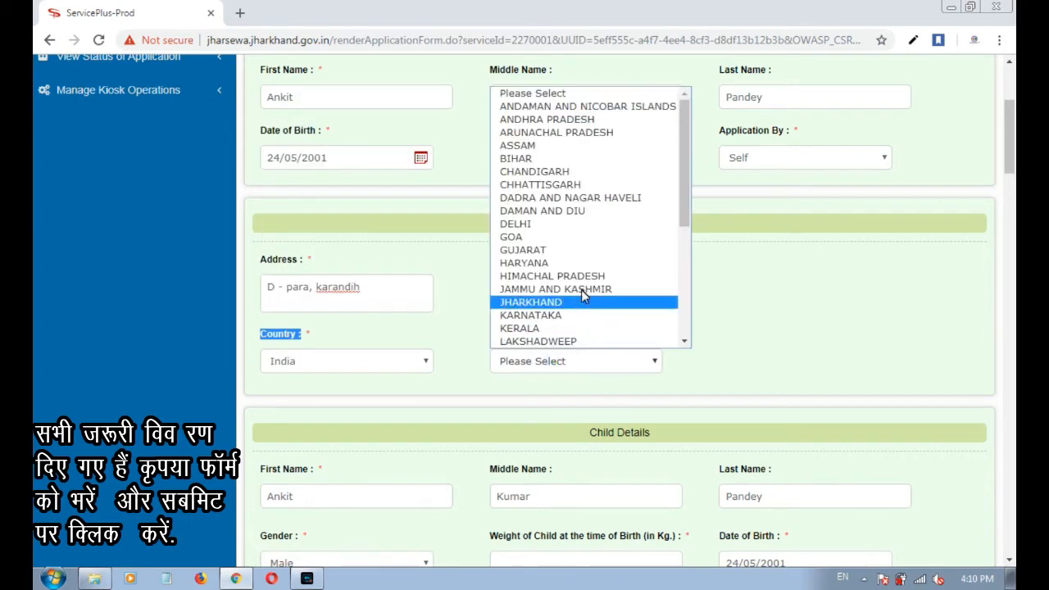
click(564, 302)
click(762, 361)
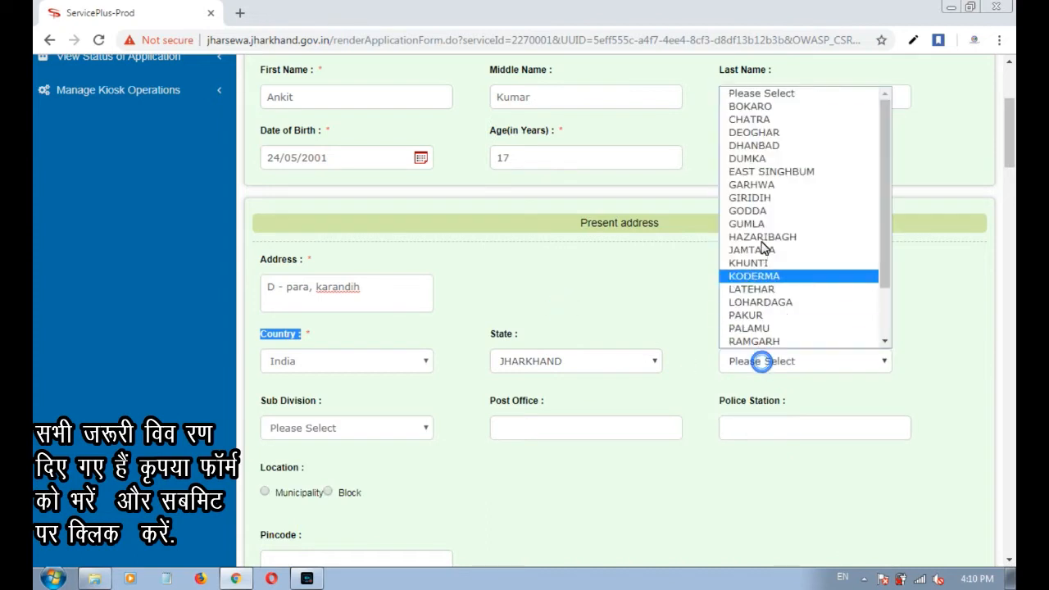
click(777, 173)
click(319, 431)
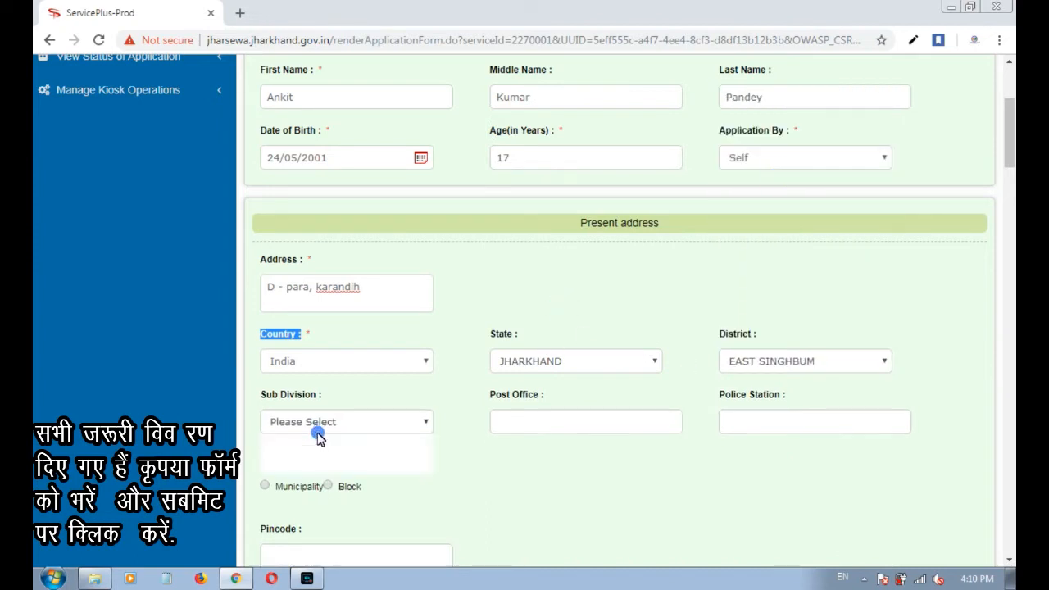
click(315, 454)
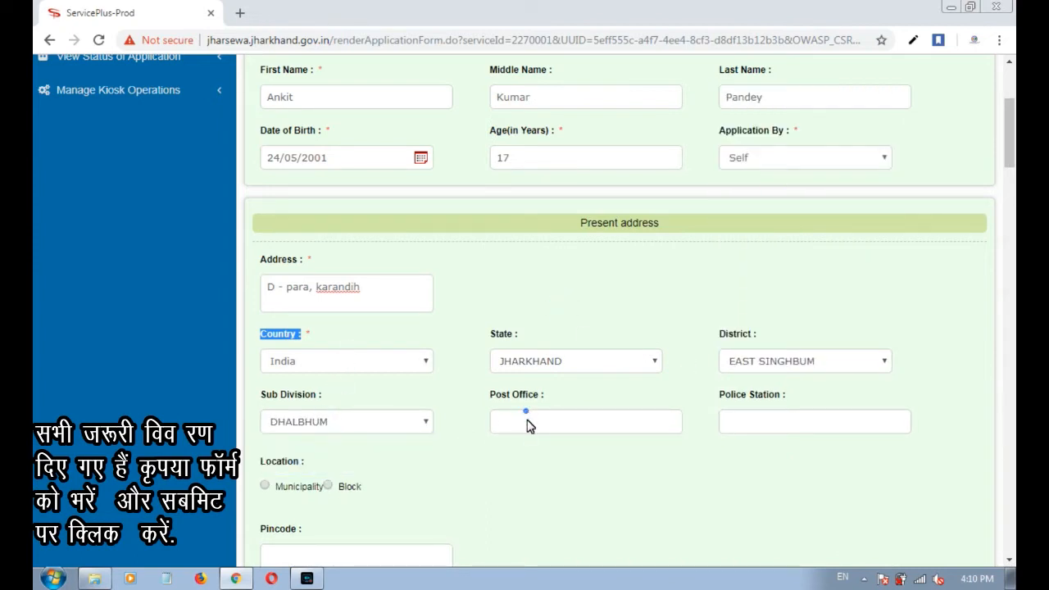
click(527, 424)
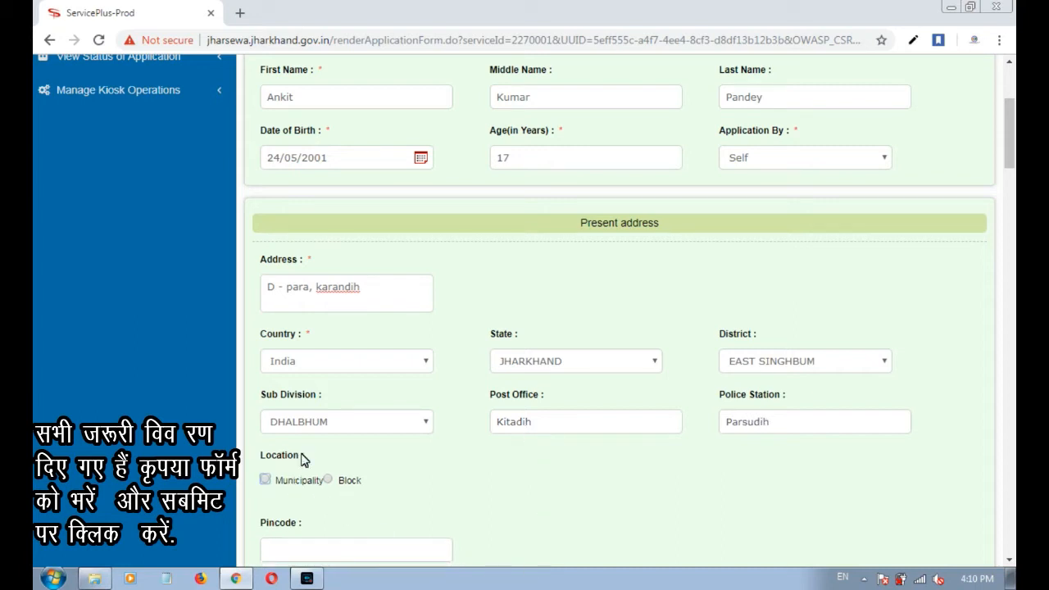
drag(302, 456, 263, 459)
scroll(458, 478, down, 1)
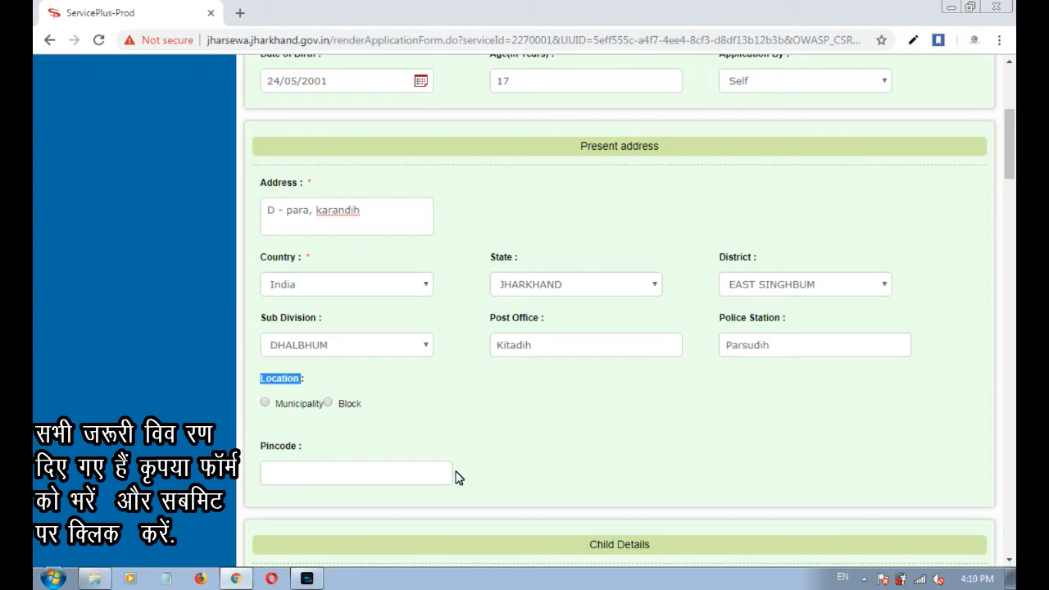
Try the Municipality and Block location types, settling temporarily on Jugsalai municipality.
click(414, 443)
click(297, 407)
scroll(490, 454, down, 1)
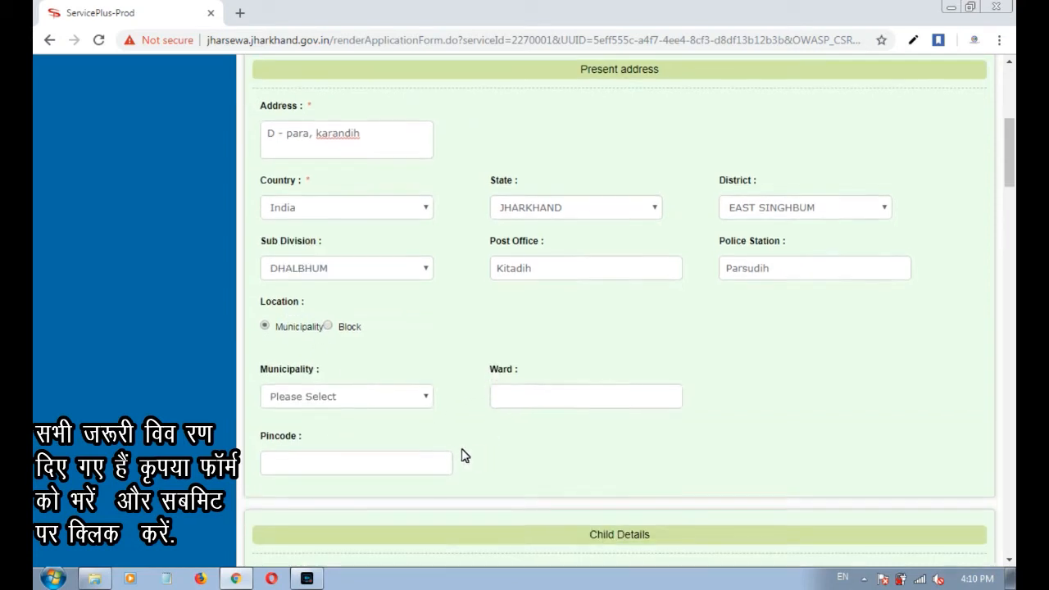
click(380, 394)
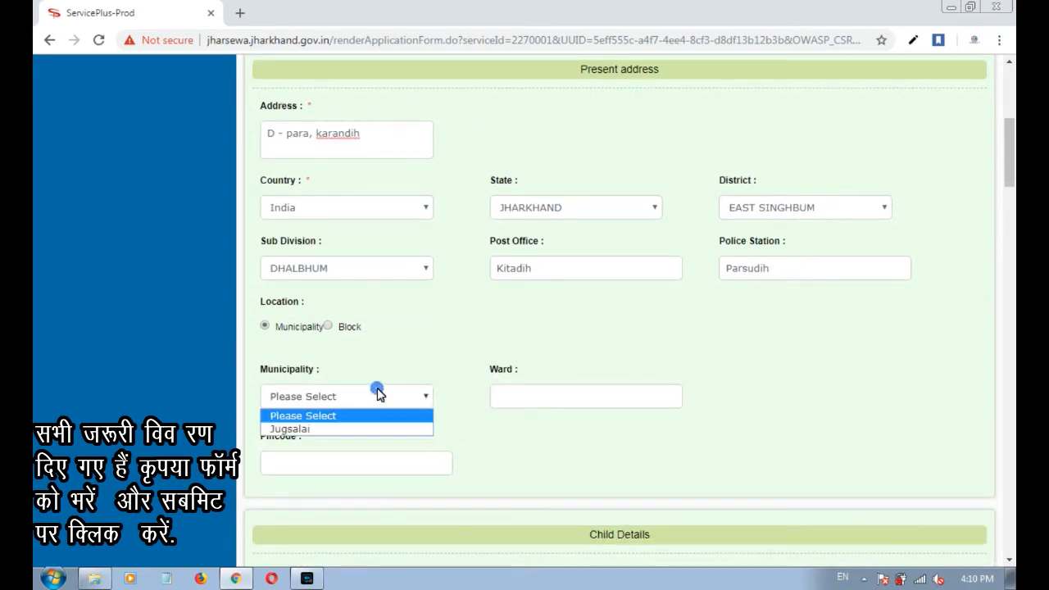
click(549, 390)
click(392, 339)
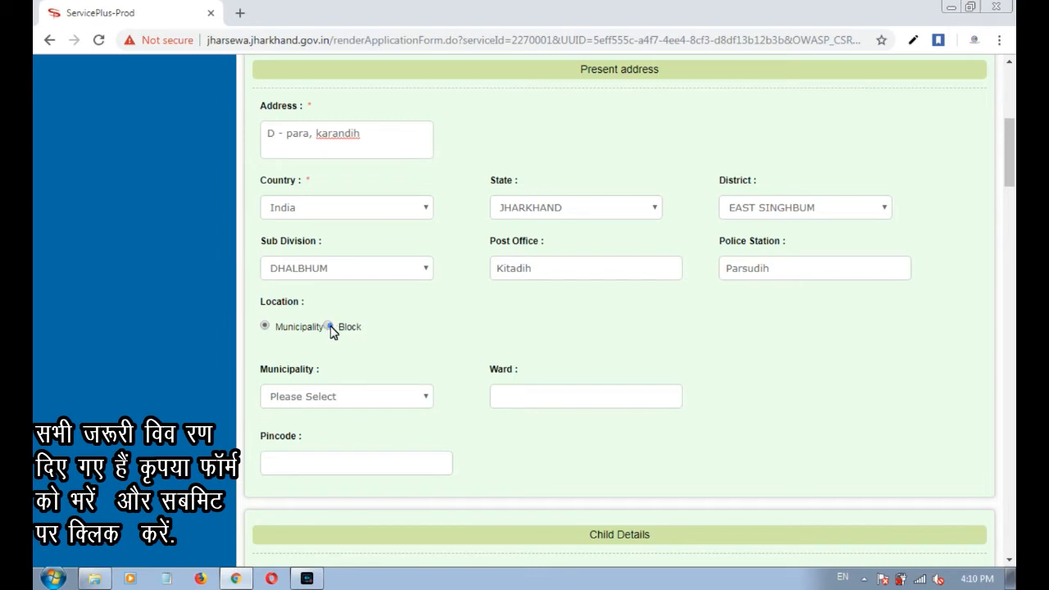
click(330, 327)
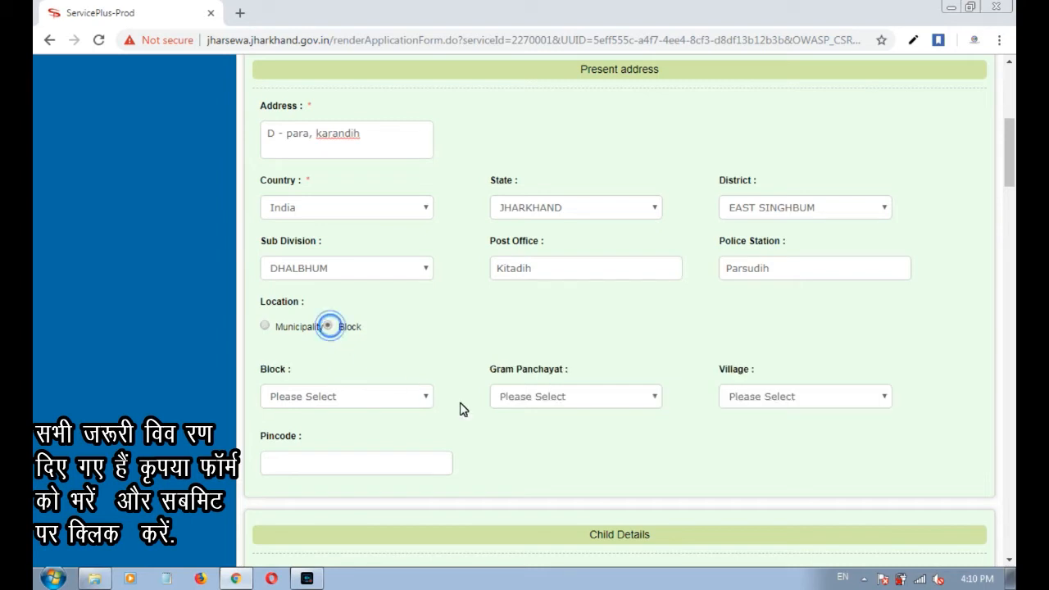
click(400, 401)
click(346, 506)
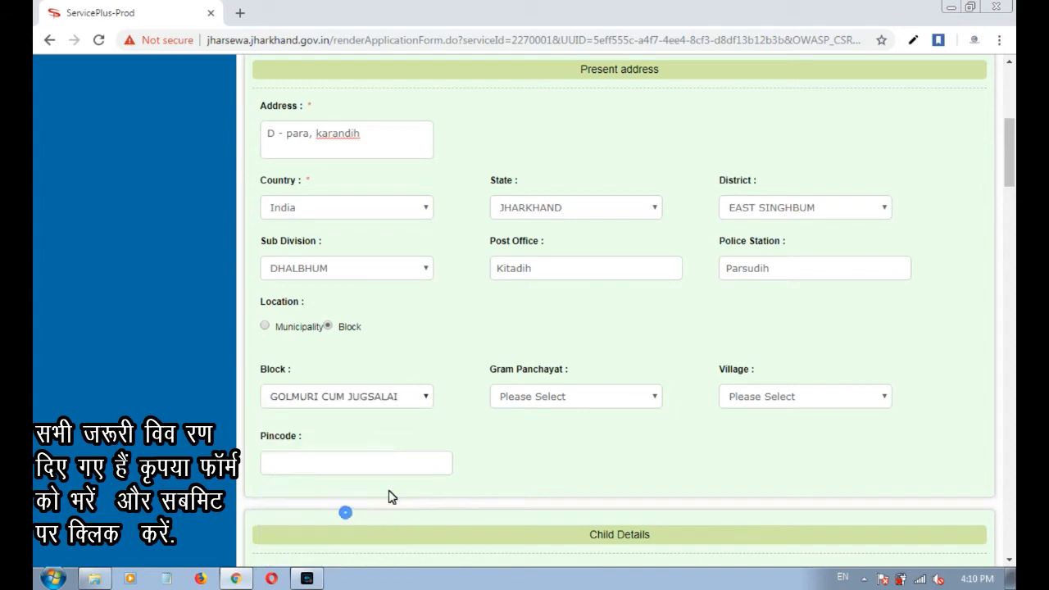
click(551, 402)
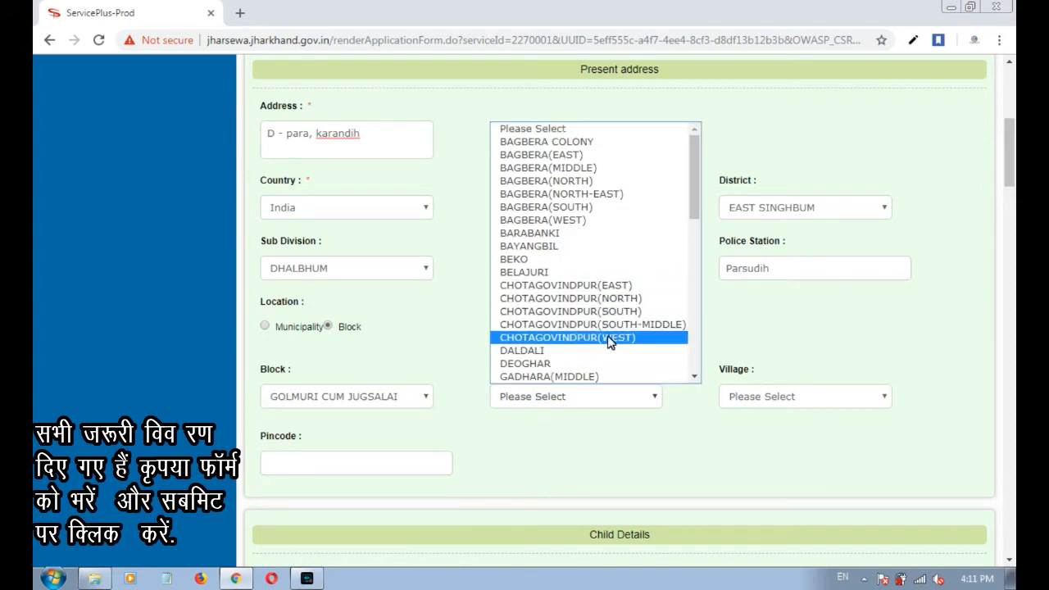
key(k)
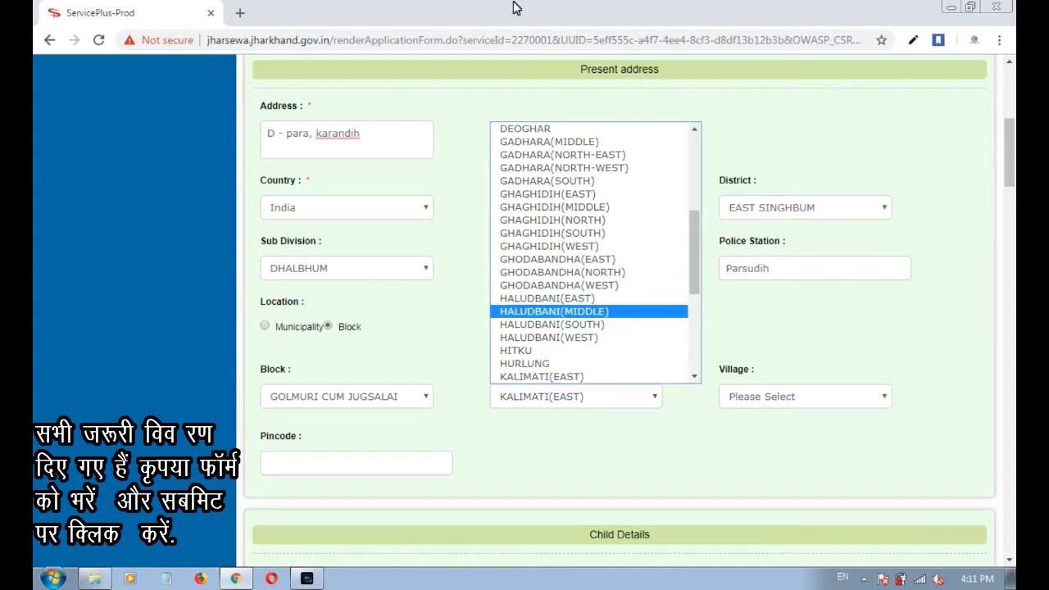
click(268, 326)
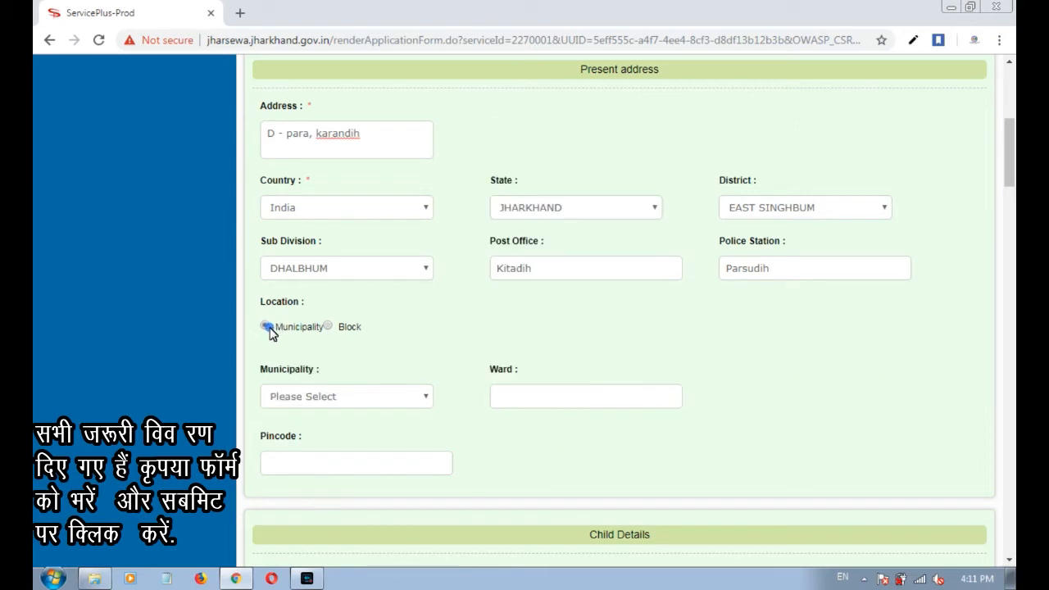
click(427, 399)
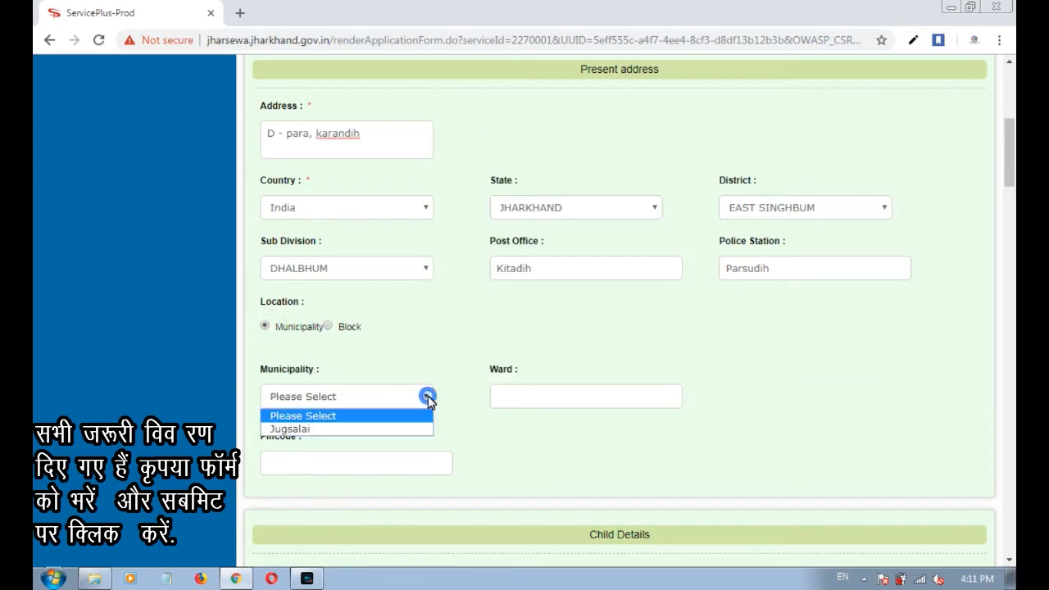
click(363, 429)
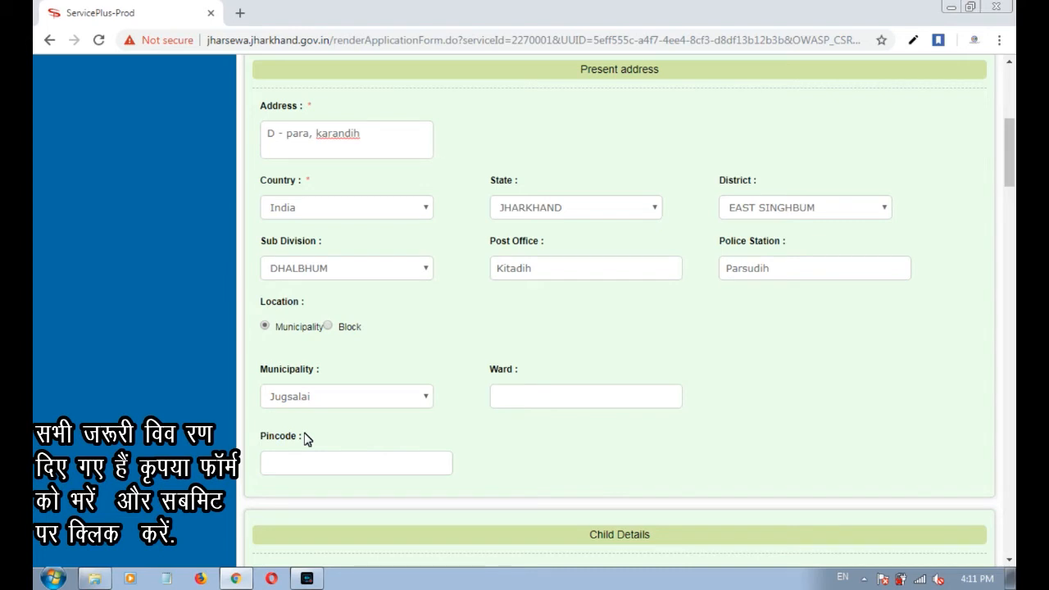
Switch the location type to Block and pick block GOLMURI CUM JUGSALAI.
double_click(534, 270)
drag(778, 270, 707, 277)
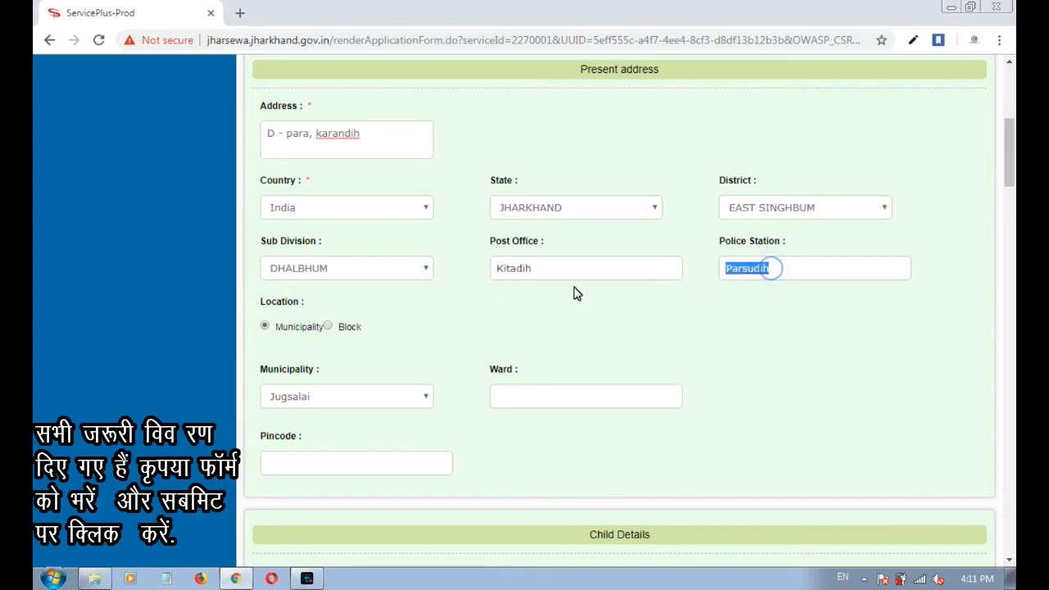
click(379, 397)
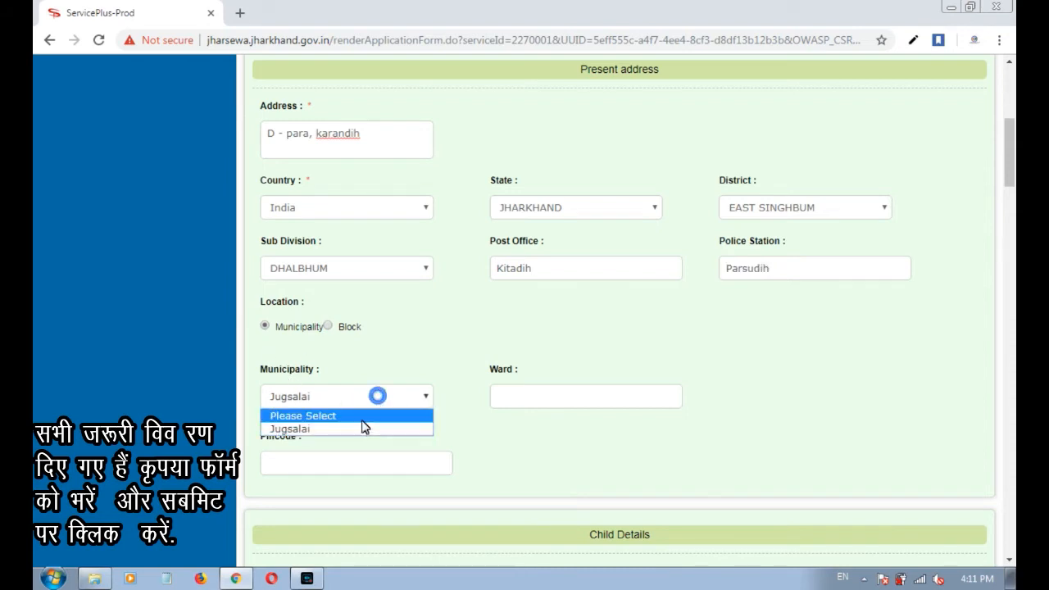
click(343, 351)
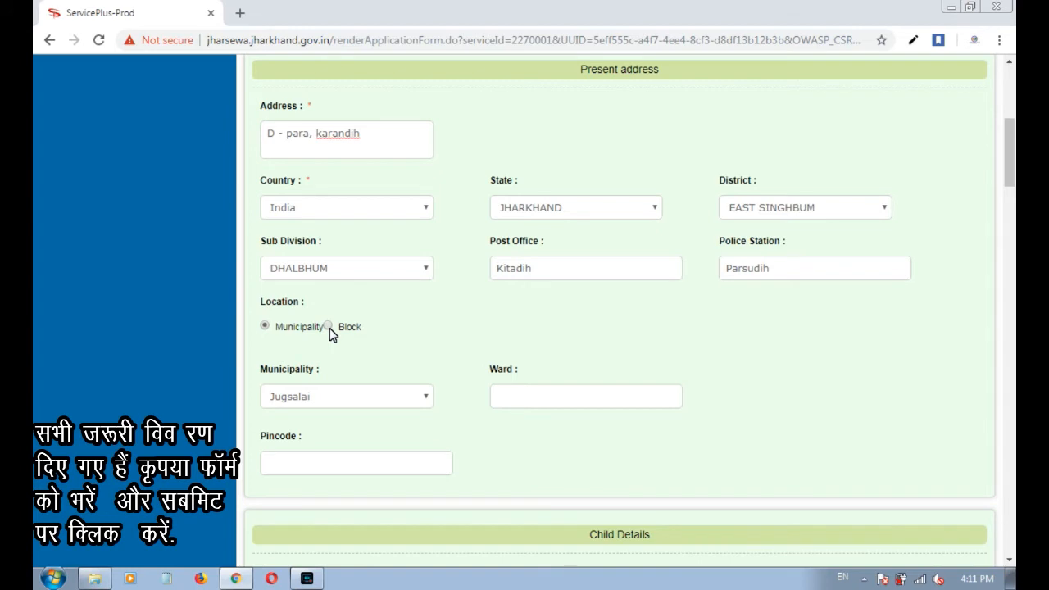
click(329, 327)
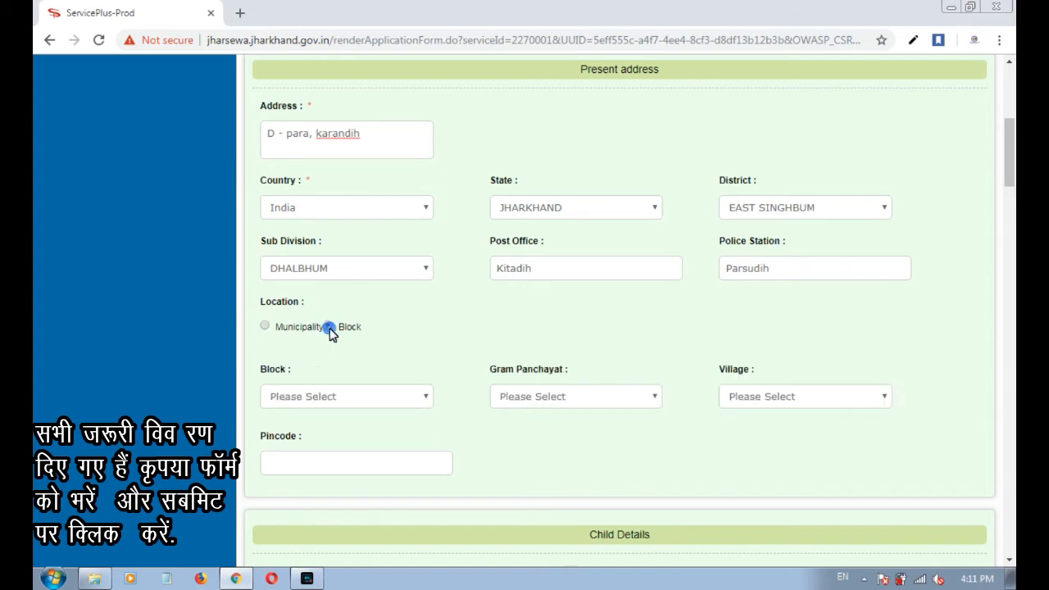
click(428, 397)
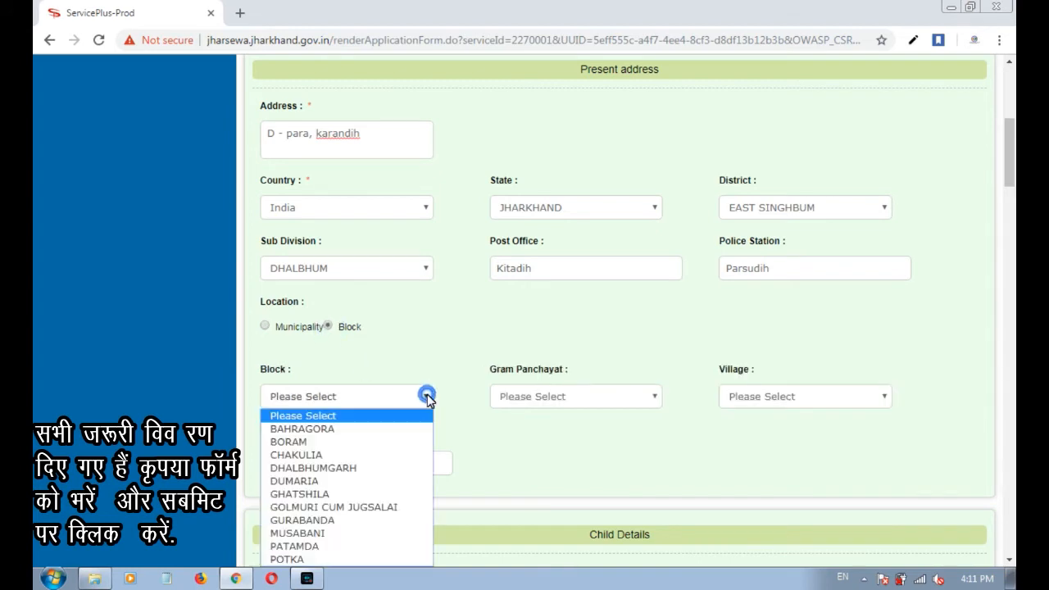
click(394, 516)
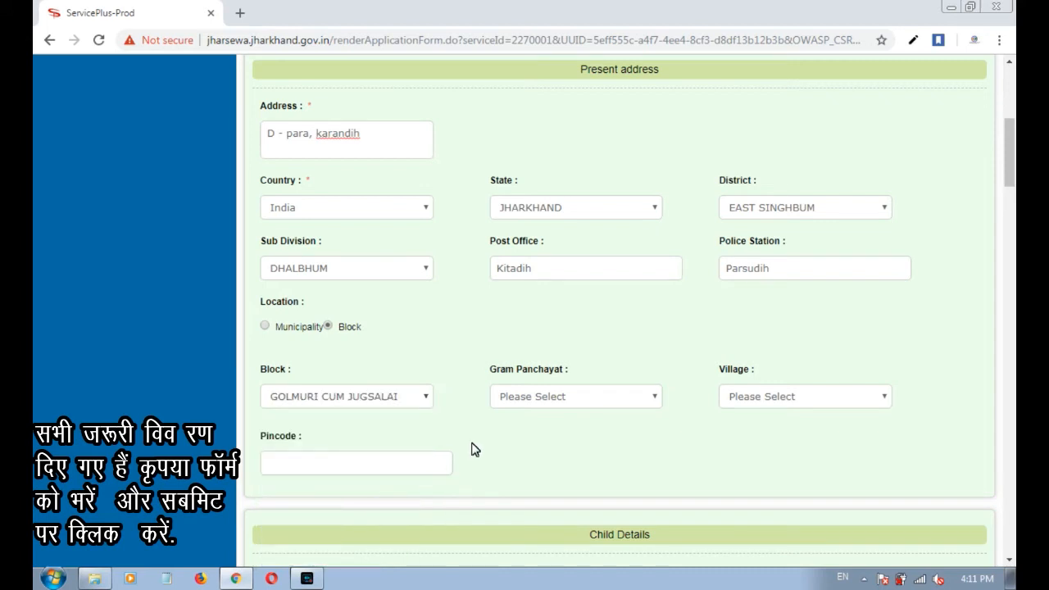
Choose gram panchayat KITADIH(WEST), village Kitadih Part, and enter pincode 831002.
click(647, 400)
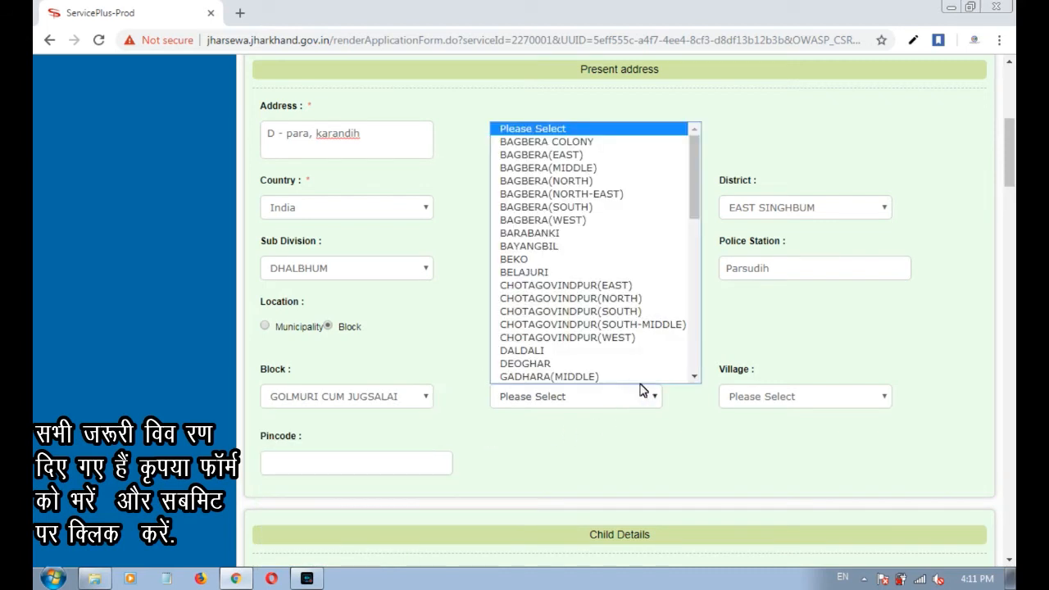
scroll(674, 262, down, 5)
text(ki)
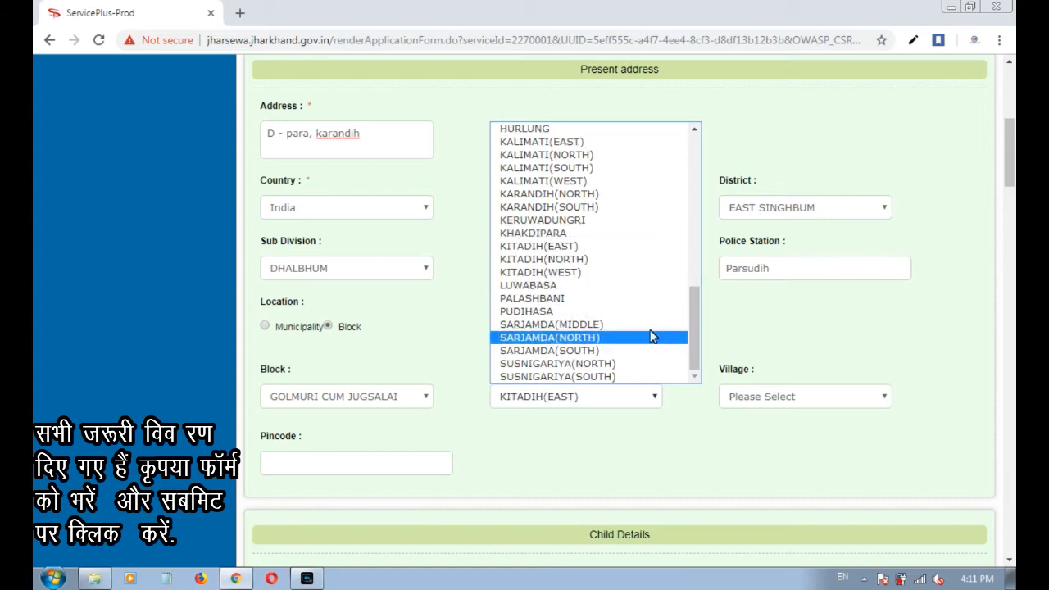
click(577, 272)
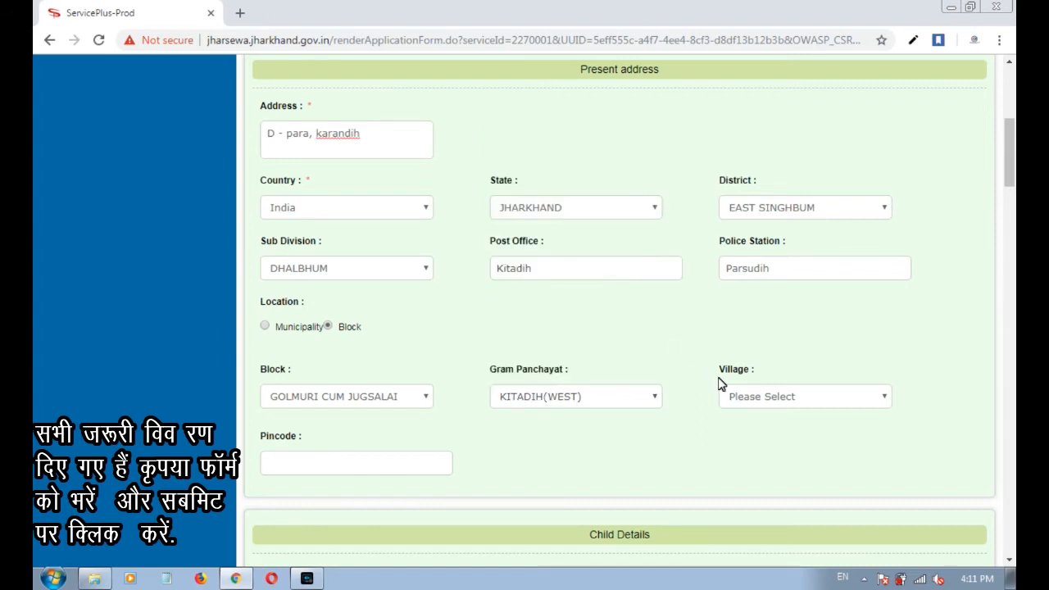
click(877, 400)
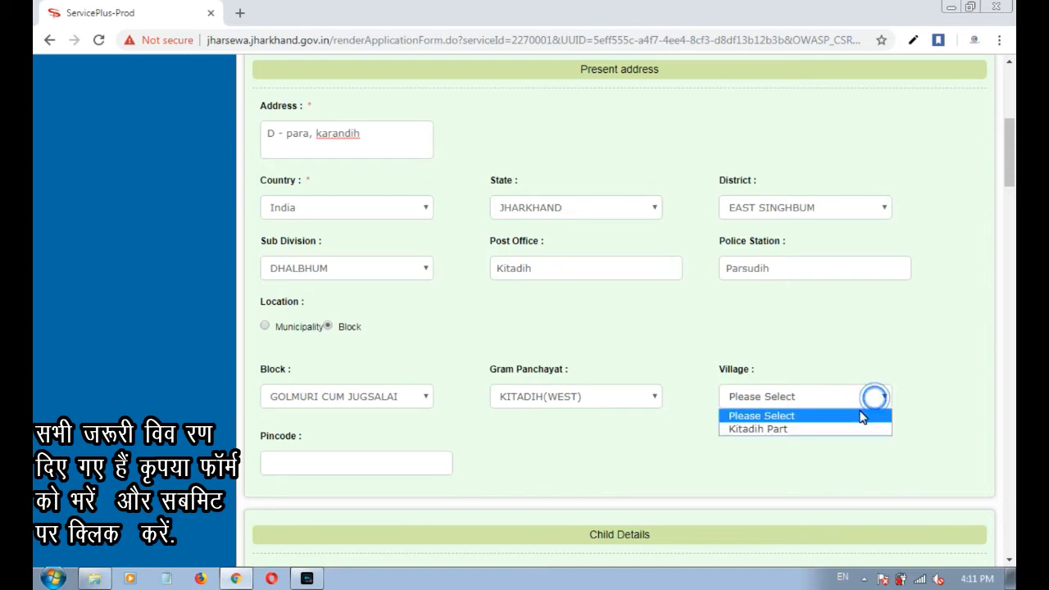
click(779, 431)
click(418, 473)
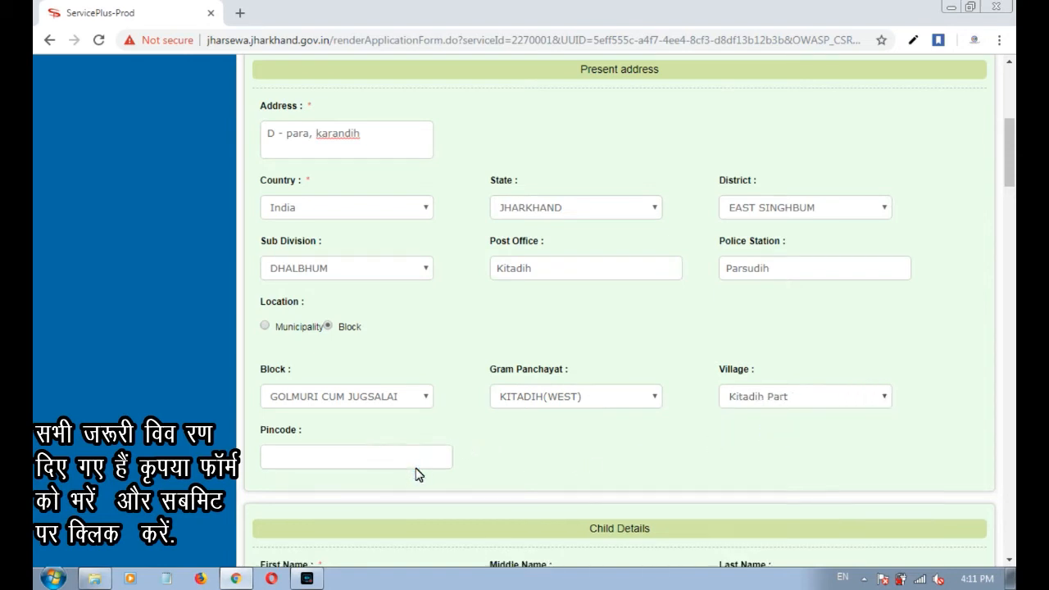
text(831002)
scroll(389, 448, down, 1)
Enter the child's weight at birth as 2 kg.
scroll(403, 432, down, 2)
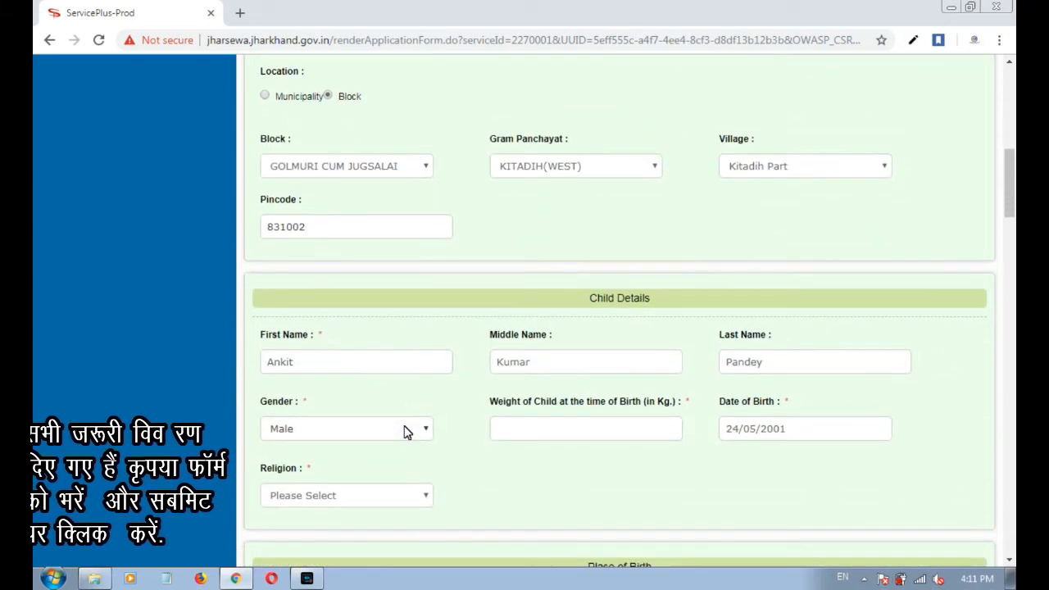
scroll(623, 287, down, 1)
drag(656, 219, 594, 223)
scroll(640, 300, down, 1)
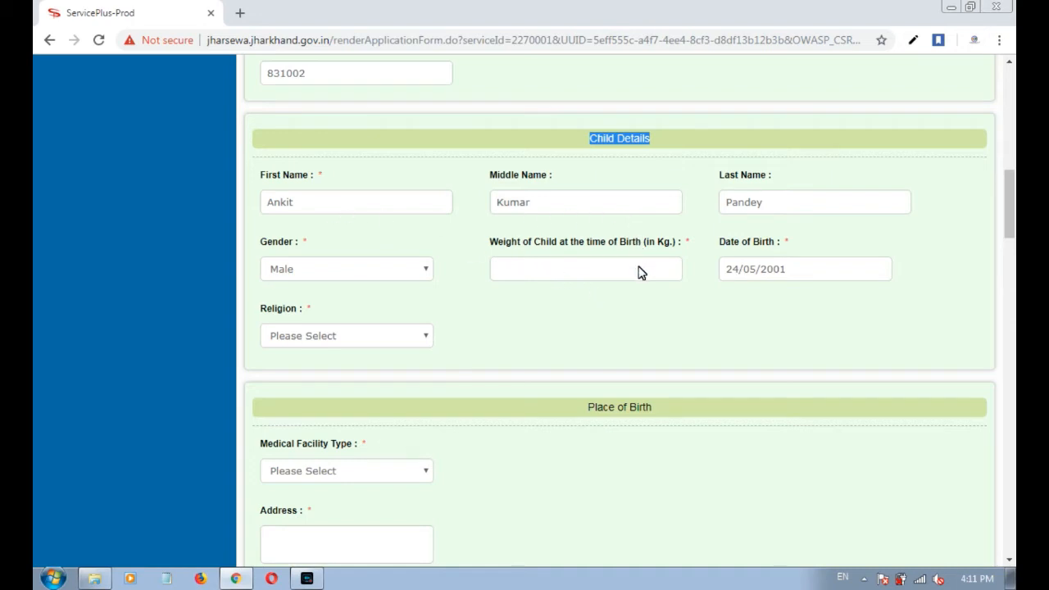
click(608, 269)
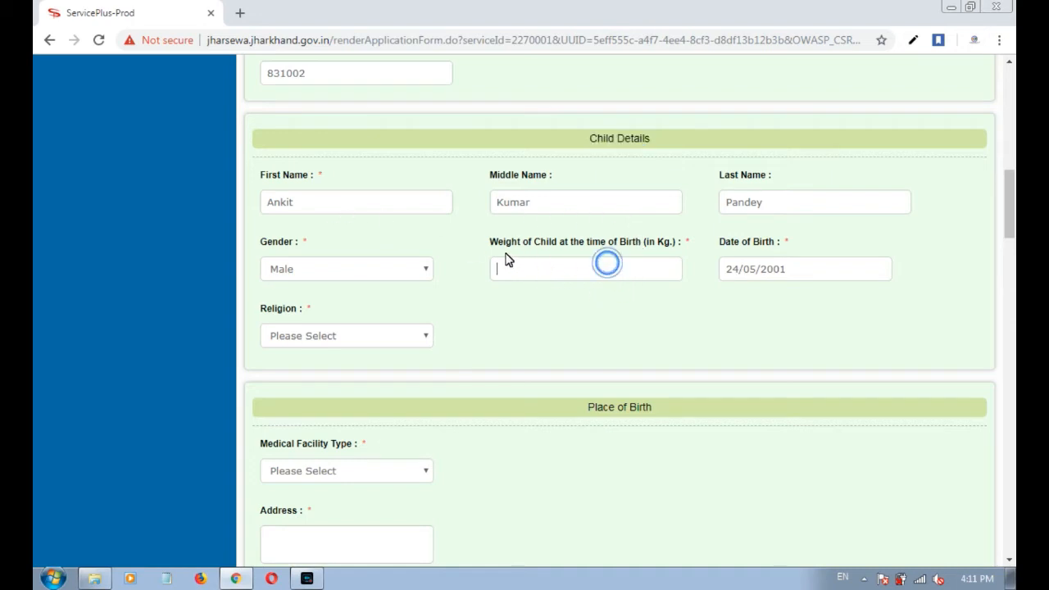
drag(485, 242, 677, 252)
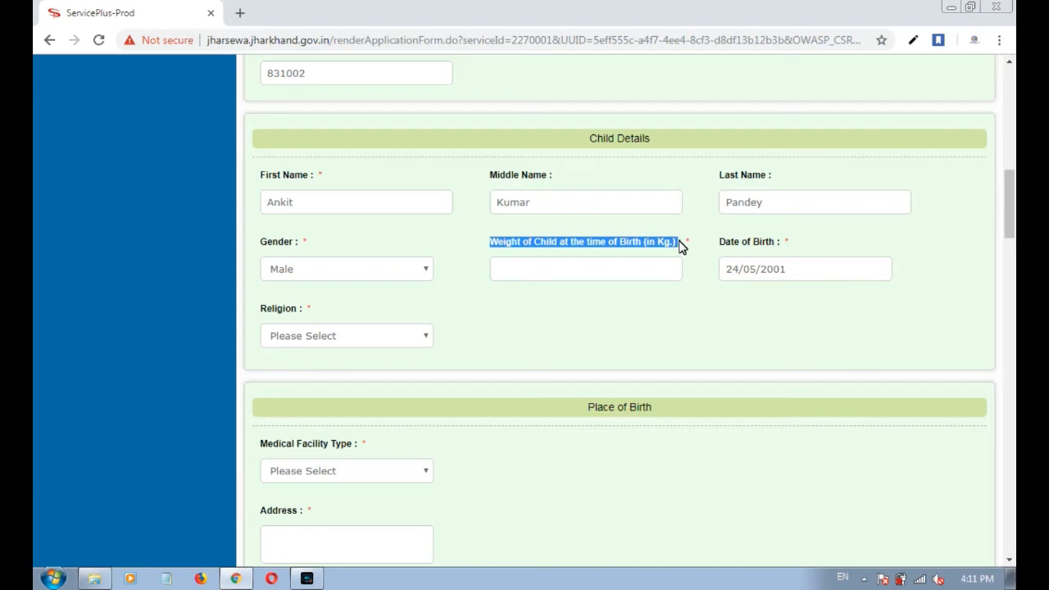
click(630, 274)
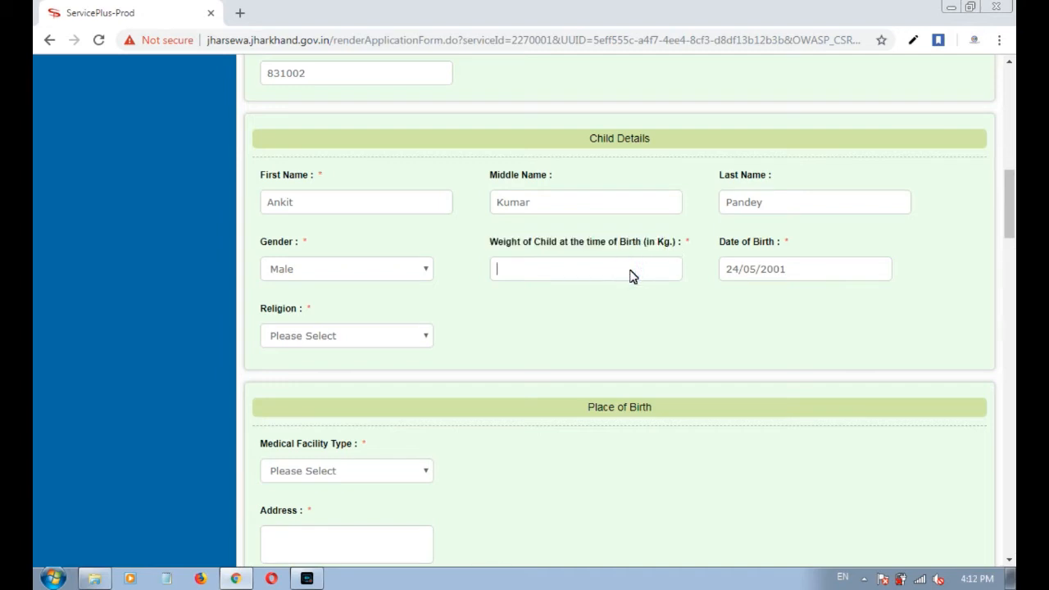
text(2)
Set the child's religion to Hindu.
drag(300, 310, 253, 312)
click(312, 343)
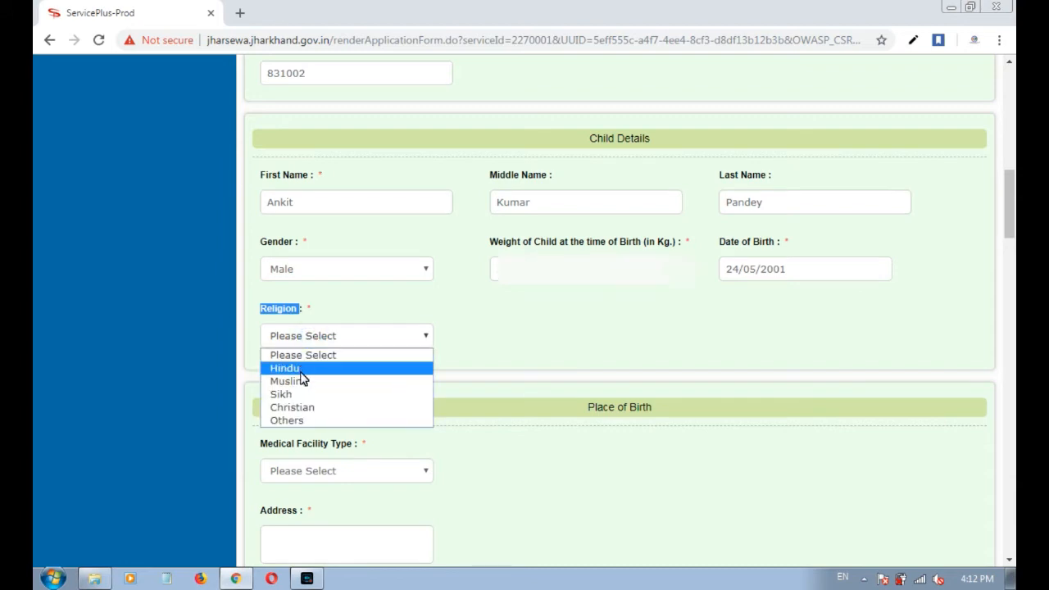
click(295, 368)
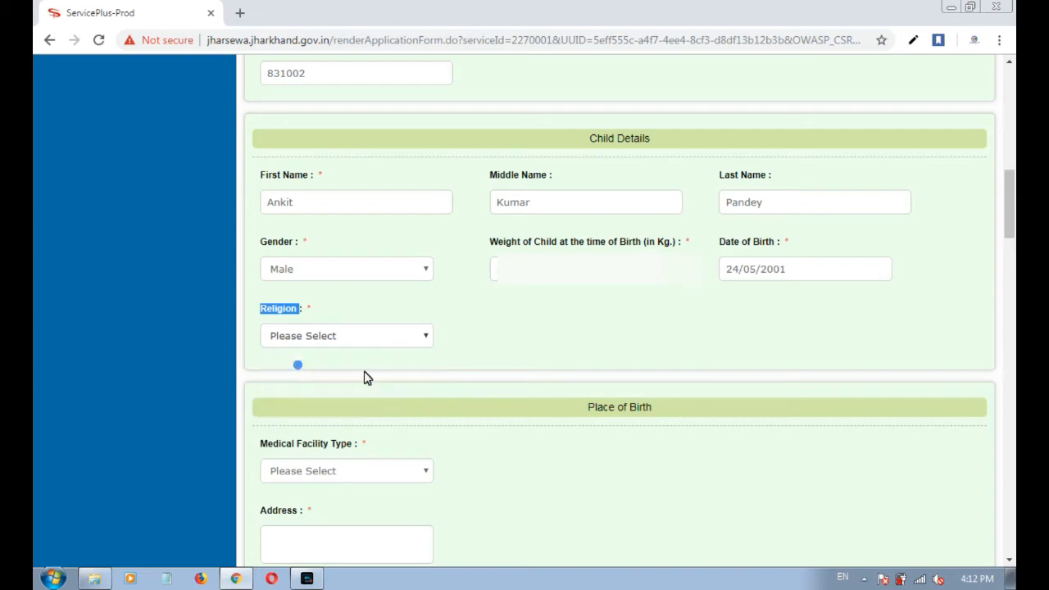
scroll(593, 282, down, 2)
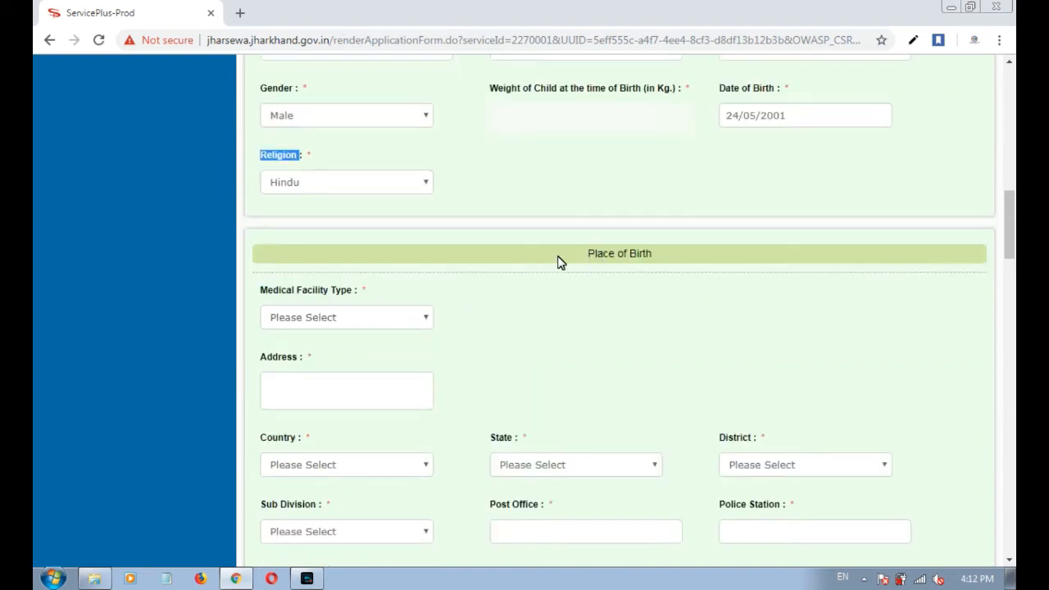
Set the Medical Facility Type to Home instead of Hospital.
drag(565, 249, 656, 255)
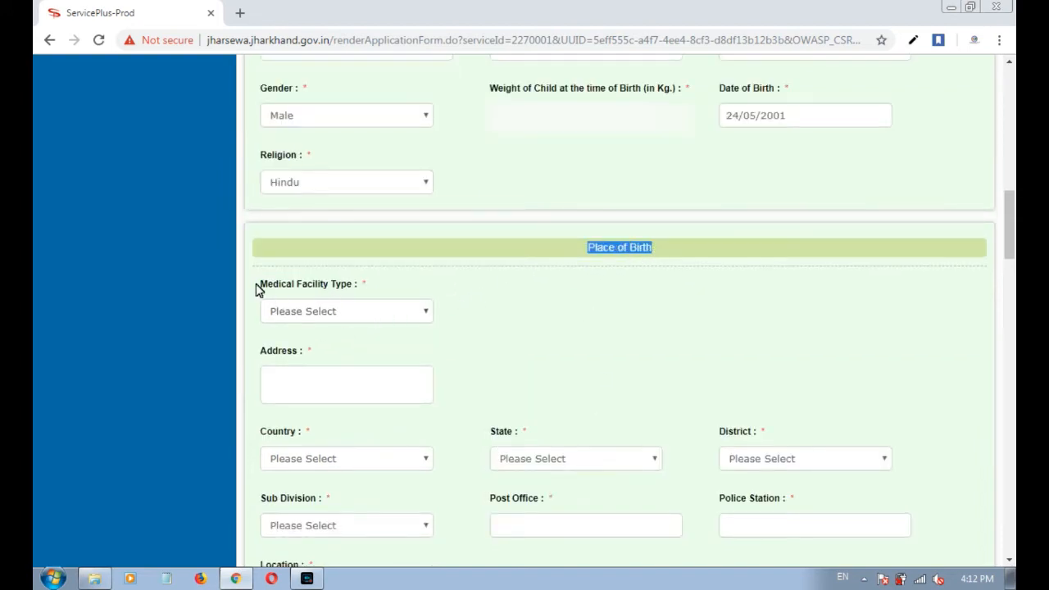
drag(259, 287, 355, 289)
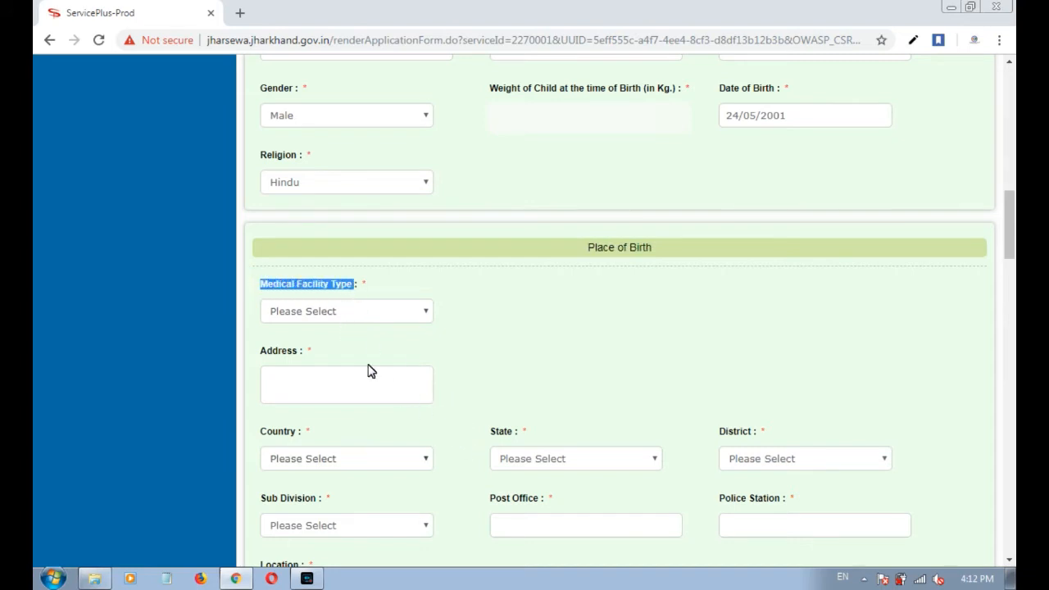
click(318, 317)
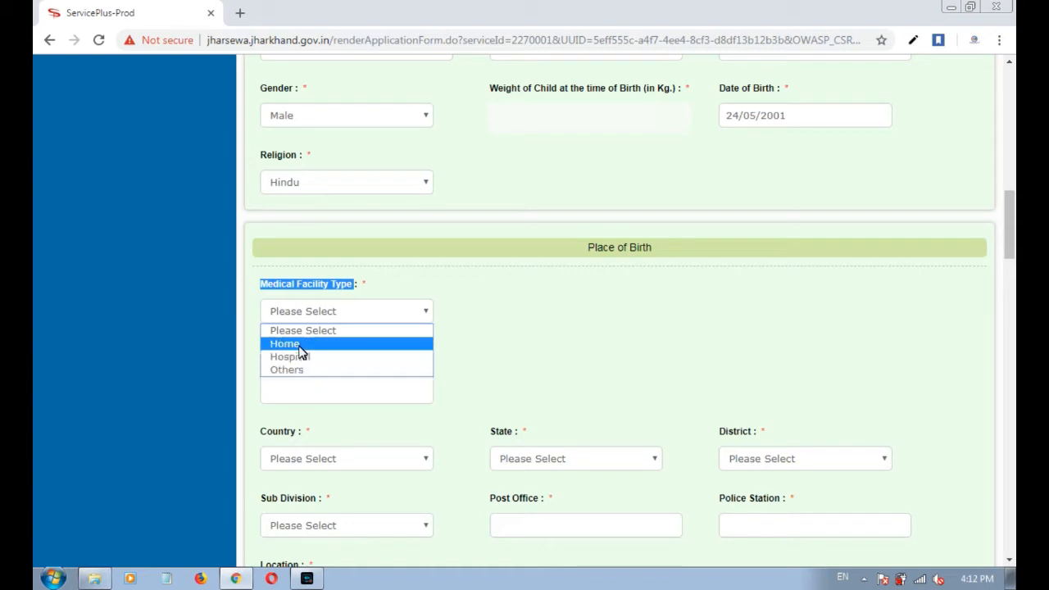
click(298, 358)
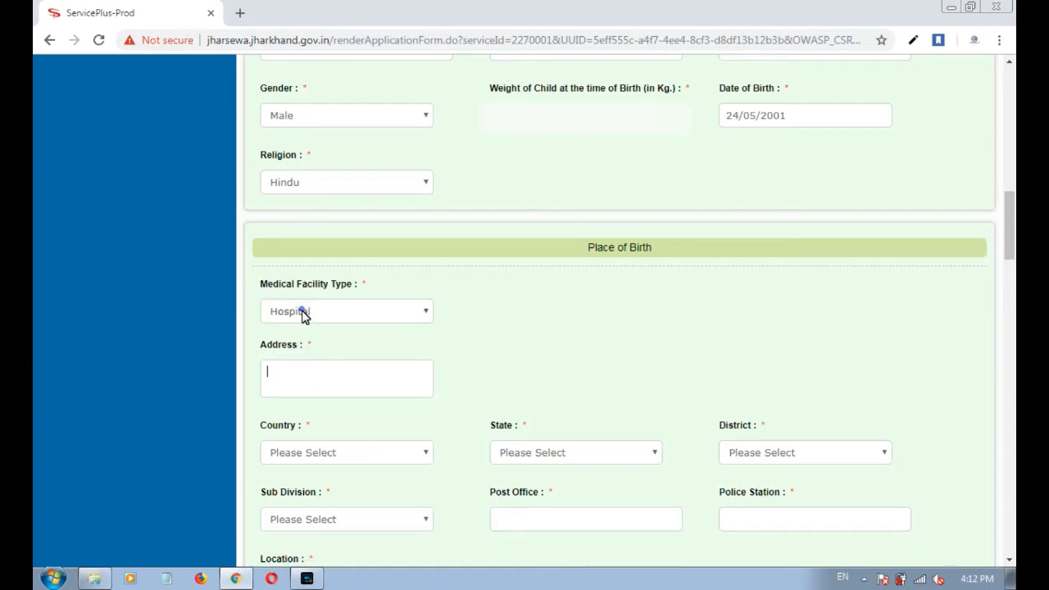
click(300, 311)
click(304, 345)
Fill in the birth address and choose India as the country.
click(304, 380)
click(300, 446)
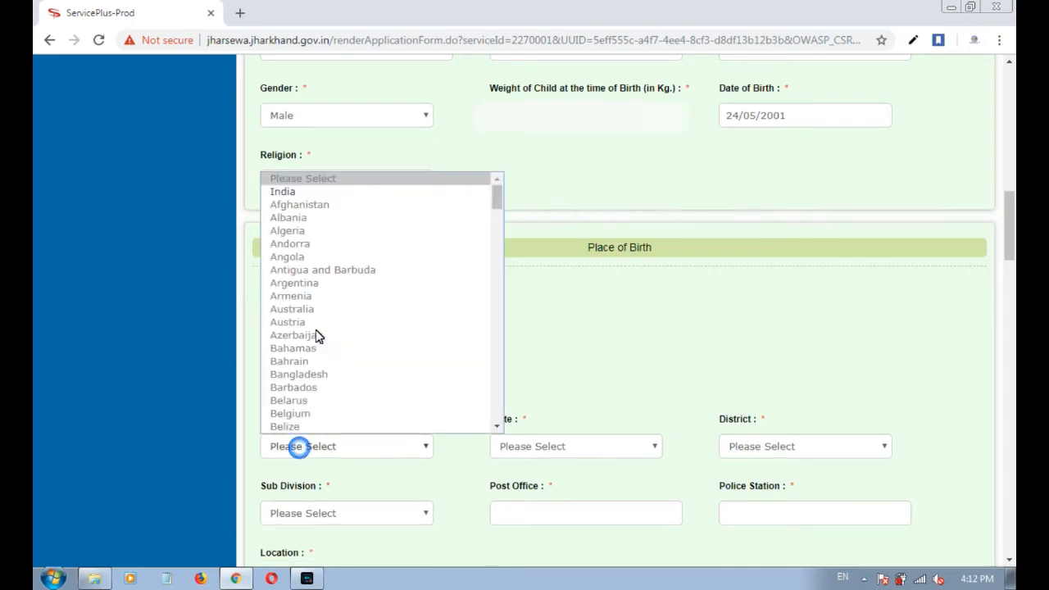
click(287, 193)
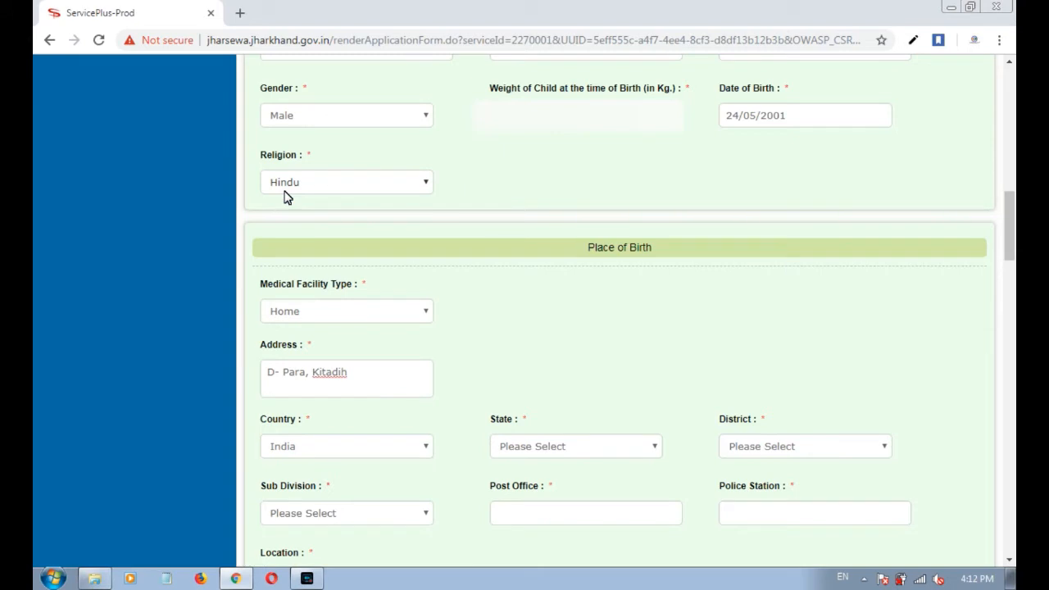
Set the birth place to state JHARKHAND, district EAST SINGHBUM, sub division DHALBHUM.
scroll(492, 403, down, 1)
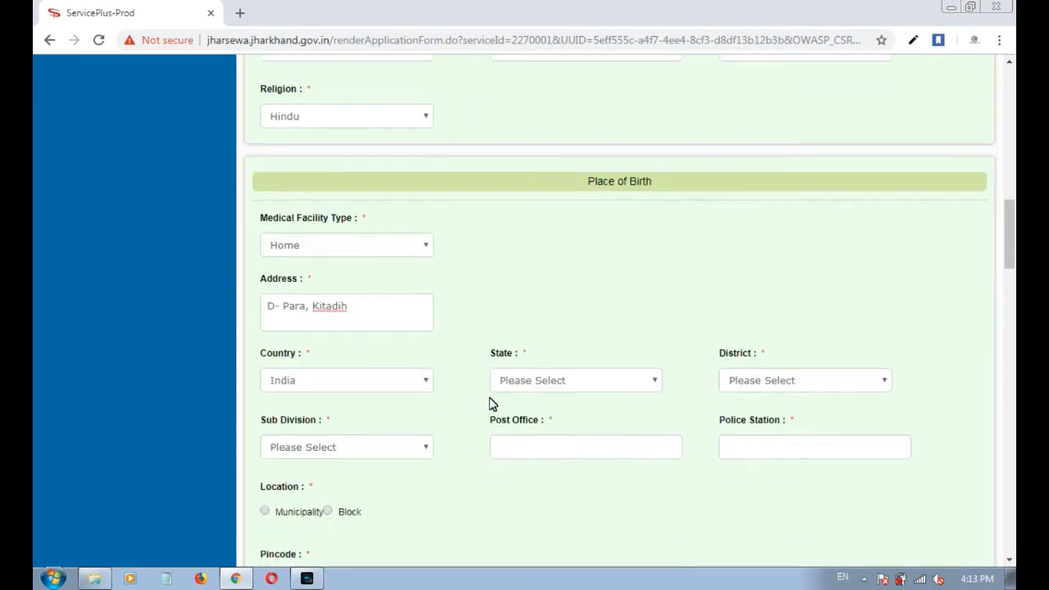
click(529, 369)
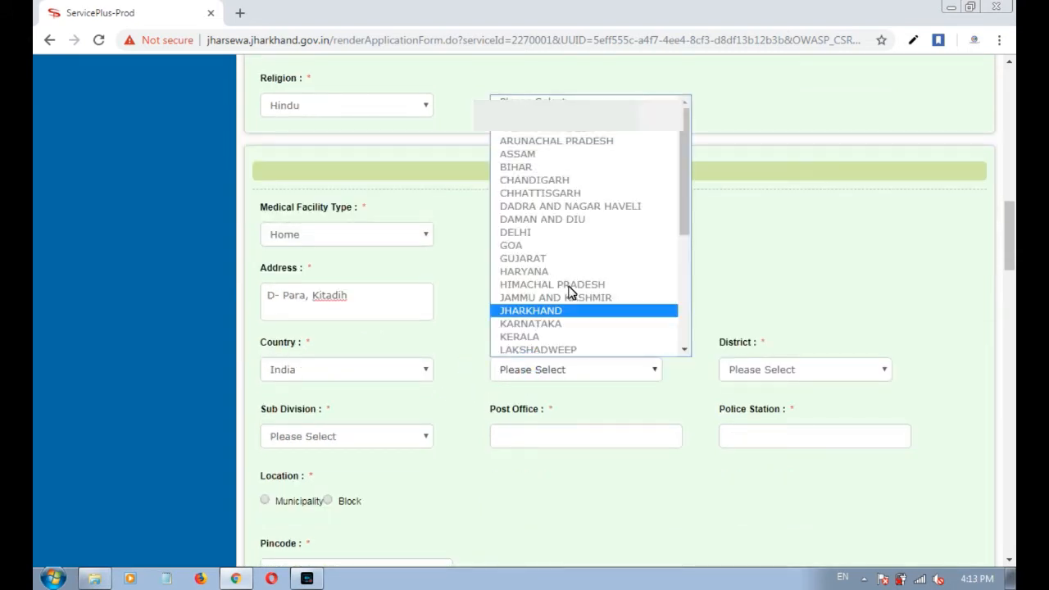
click(552, 317)
click(781, 377)
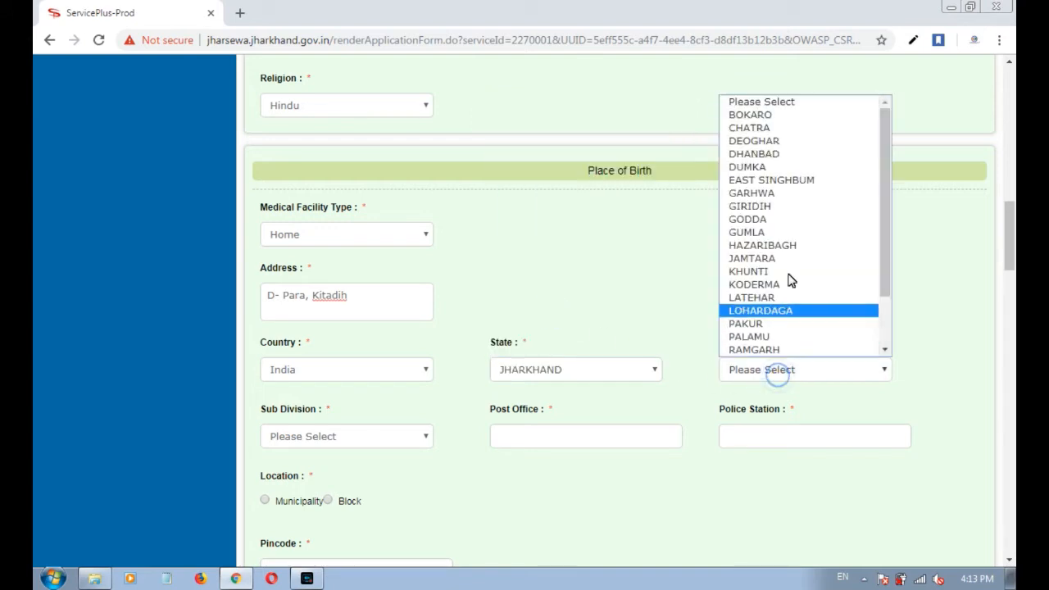
click(791, 180)
click(307, 434)
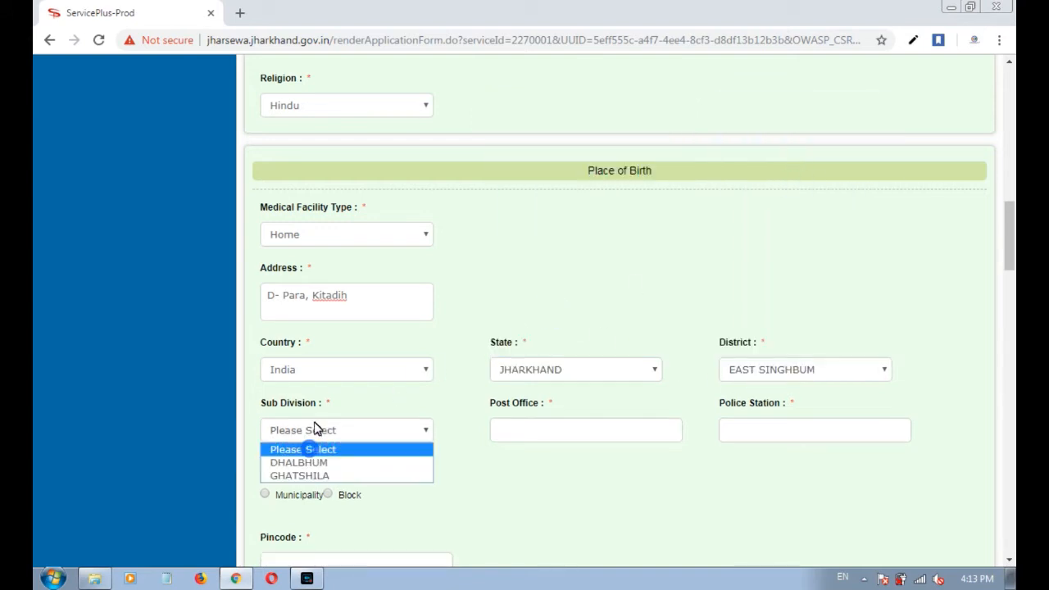
click(303, 463)
Fill in the birth place's post office Kitadih and police station Parsudih.
click(509, 430)
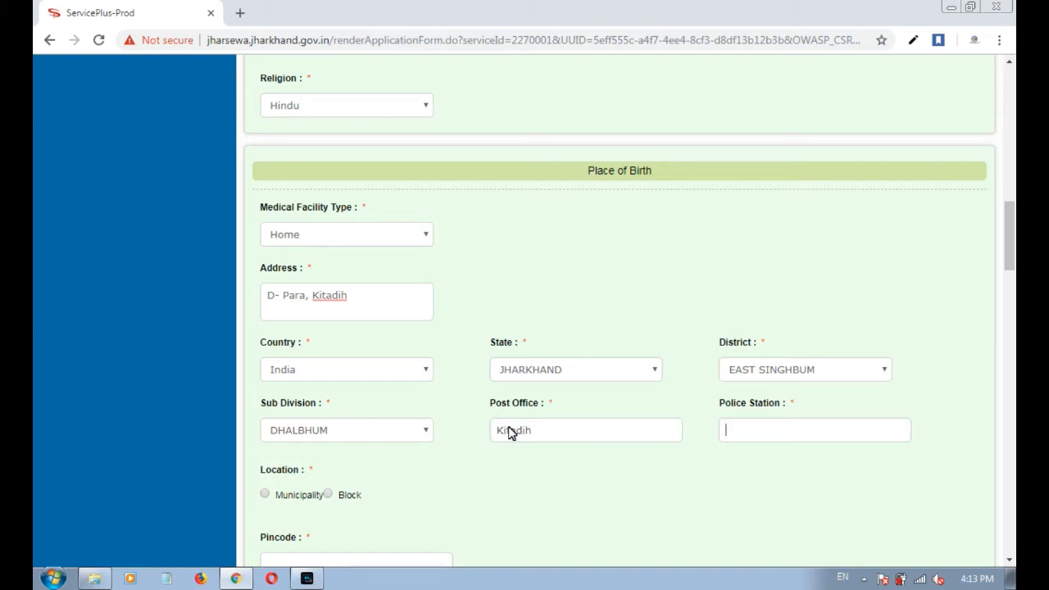
text(Parsudih)
key(Tab)
scroll(343, 445, down, 1)
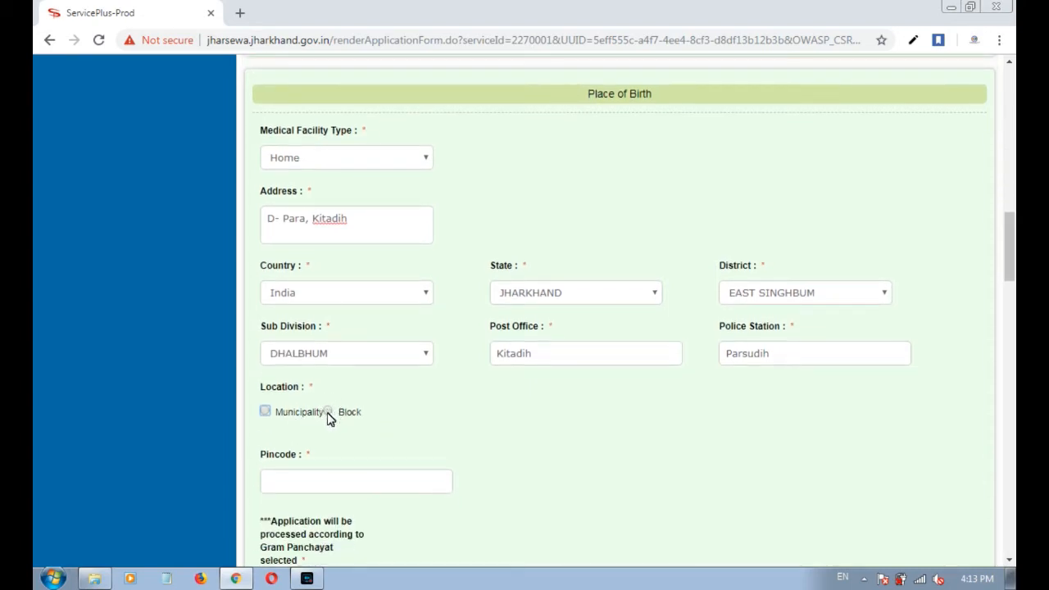
Mark the birth location as a Block: GOLMURI CUM JUGSALAI, gram panchayat KITADIH(WEST).
click(328, 412)
click(315, 489)
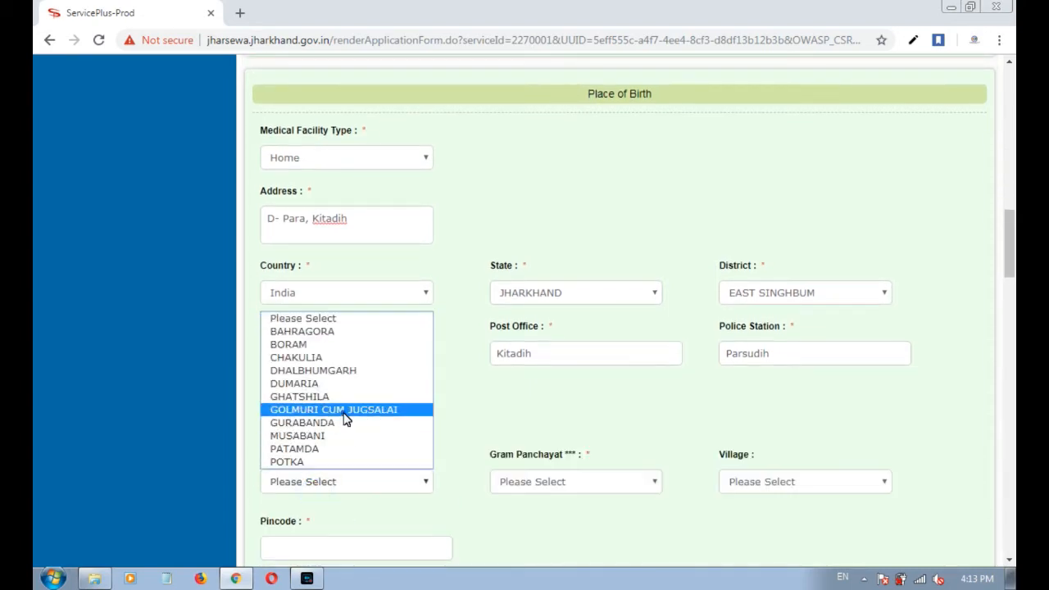
click(342, 410)
click(551, 489)
click(544, 502)
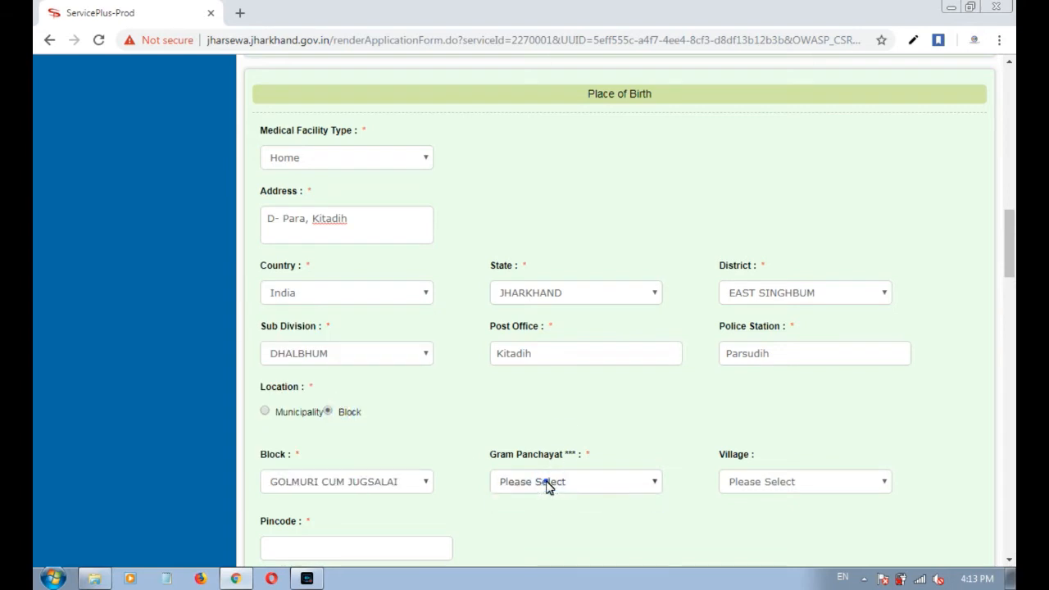
click(548, 484)
key(k)
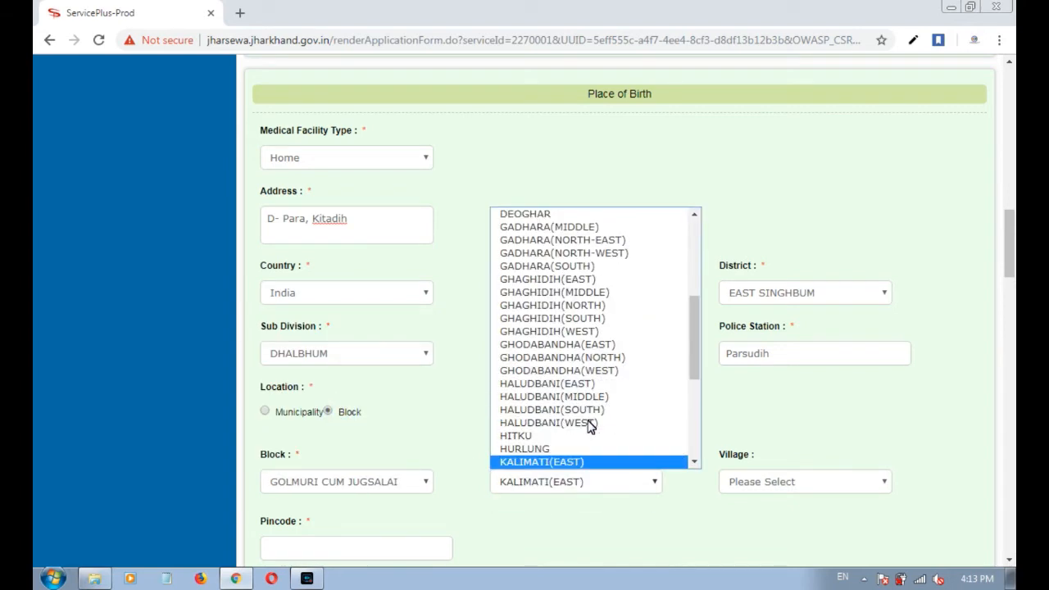
key(Down)
key(Down)
key(Down)
key(Down)
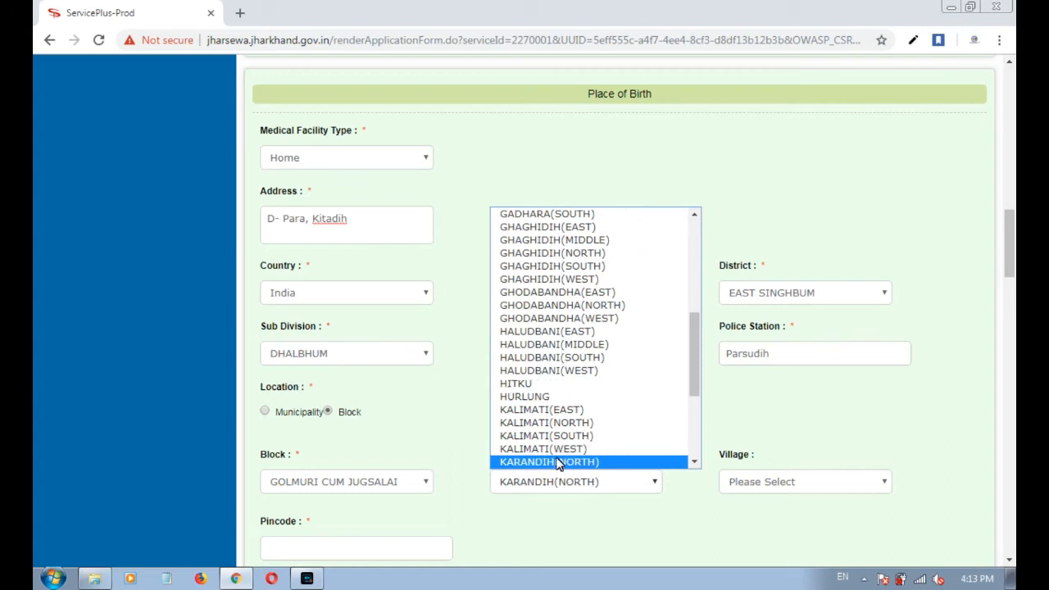
key(Down)
key(Down)
key(Down)
key(Down)
key(Down)
key(Down)
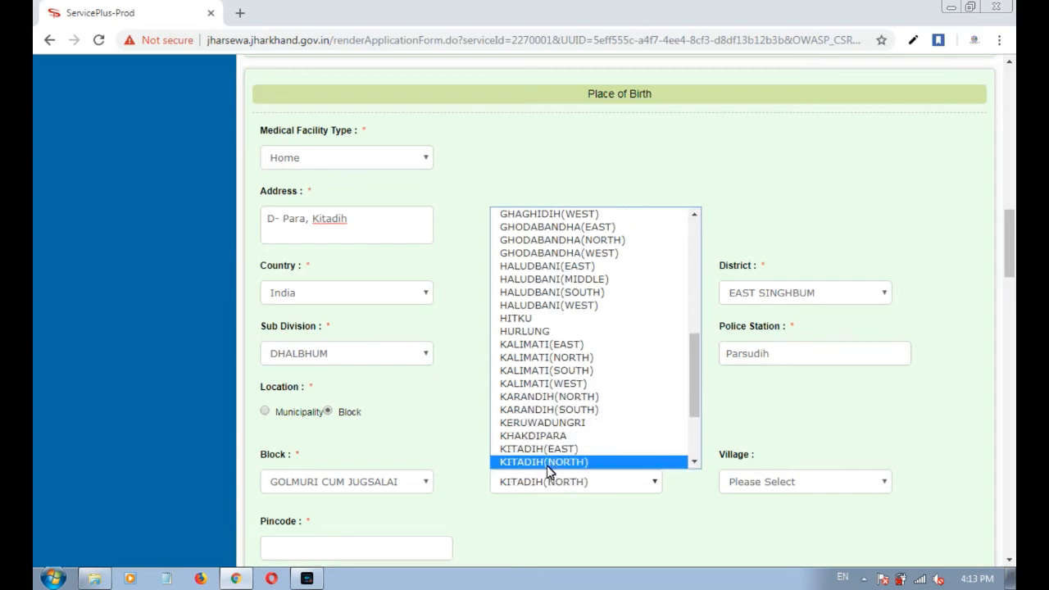
click(546, 464)
Choose village Kitadih Part and enter pincode 831002.
click(764, 484)
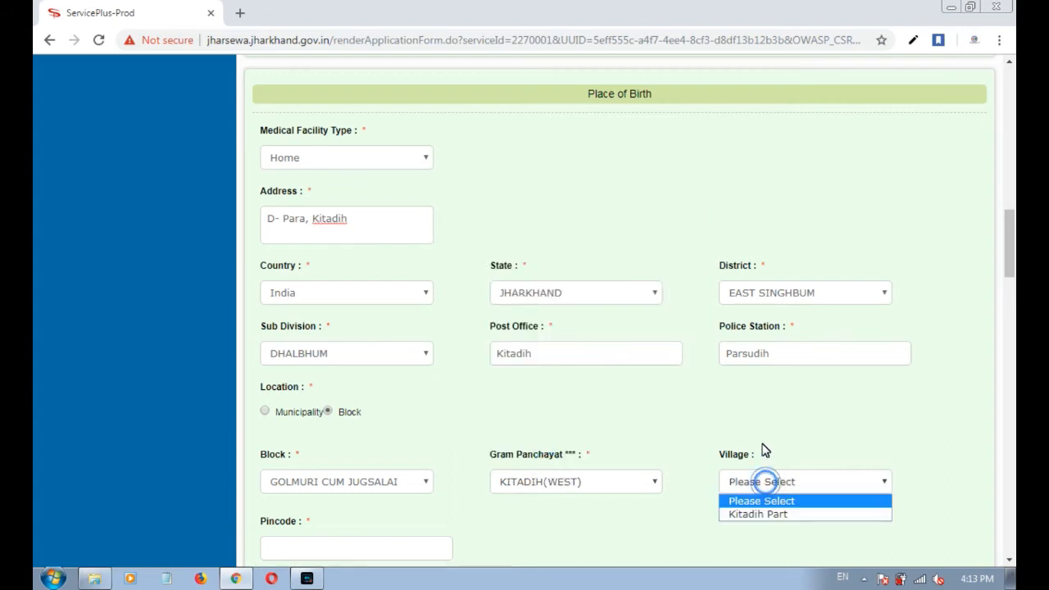
click(756, 514)
click(358, 549)
text(831)
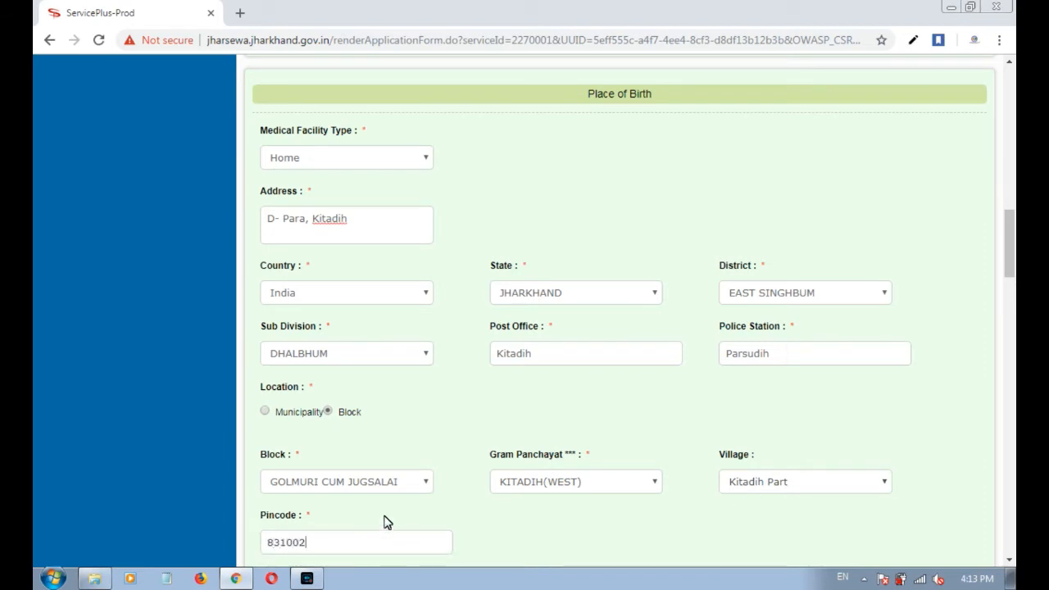
text(002)
scroll(387, 522, down, 1)
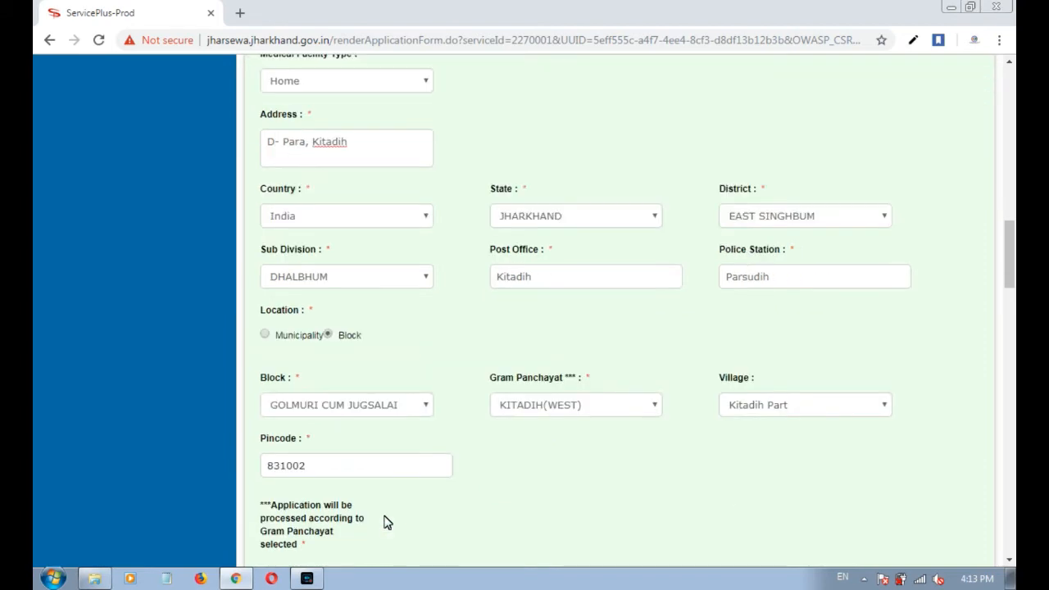
click(324, 438)
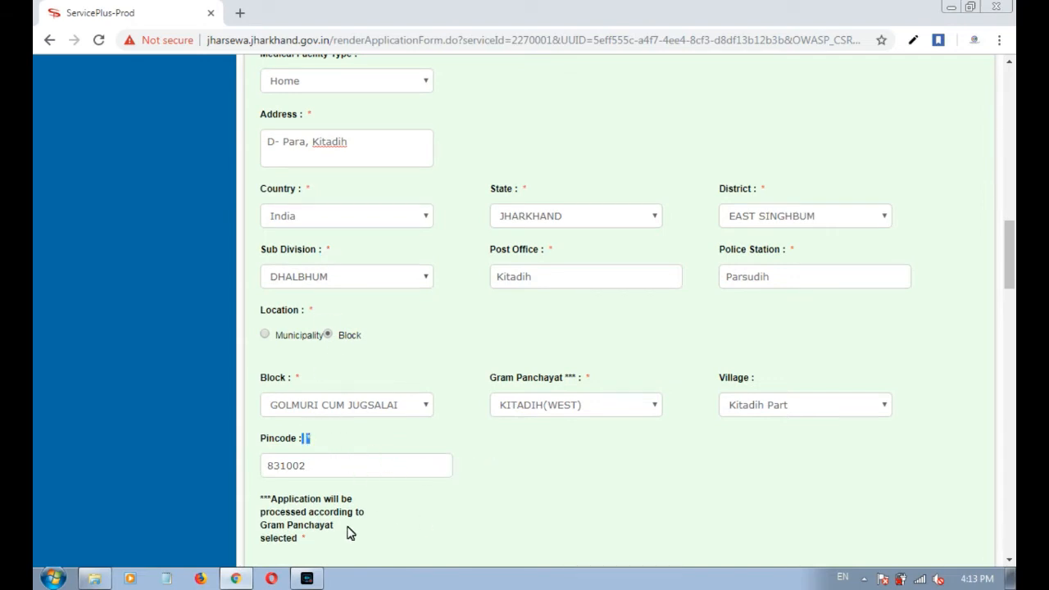
click(305, 541)
click(414, 538)
Scroll down to Father Details and place the cursor in the father's first name field.
scroll(414, 538, down, 1)
scroll(414, 538, down, 3)
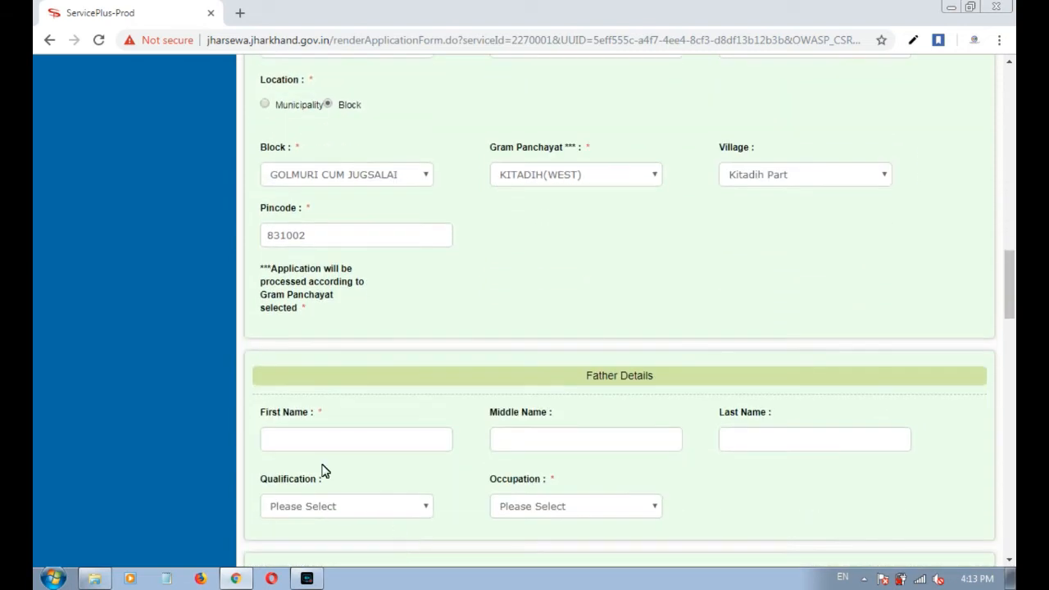
click(318, 438)
click(318, 440)
drag(584, 375, 666, 377)
scroll(430, 442, down, 1)
Enter the father's first and last name.
scroll(429, 443, down, 2)
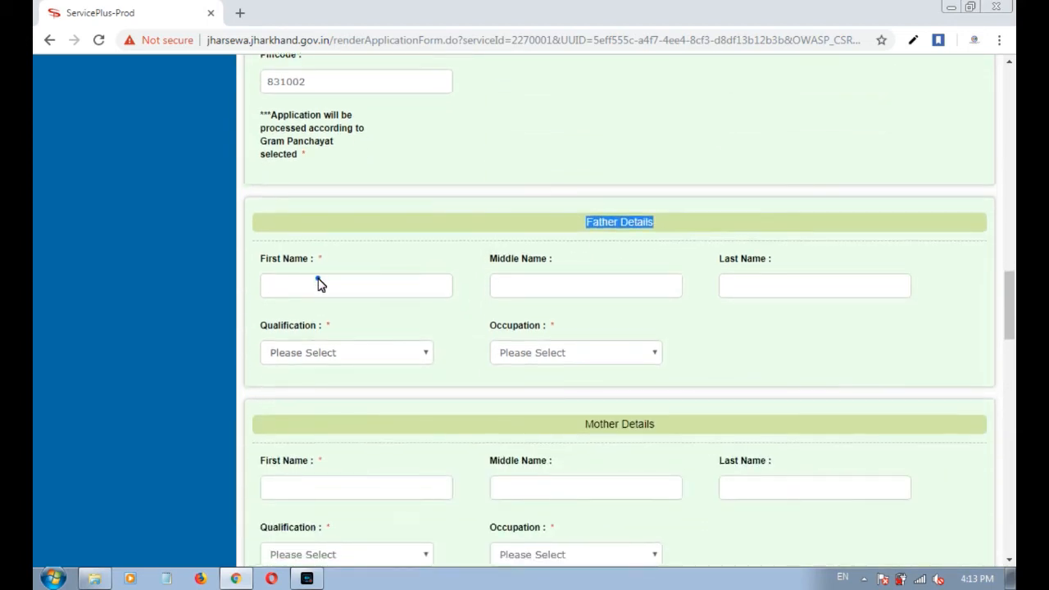
click(318, 279)
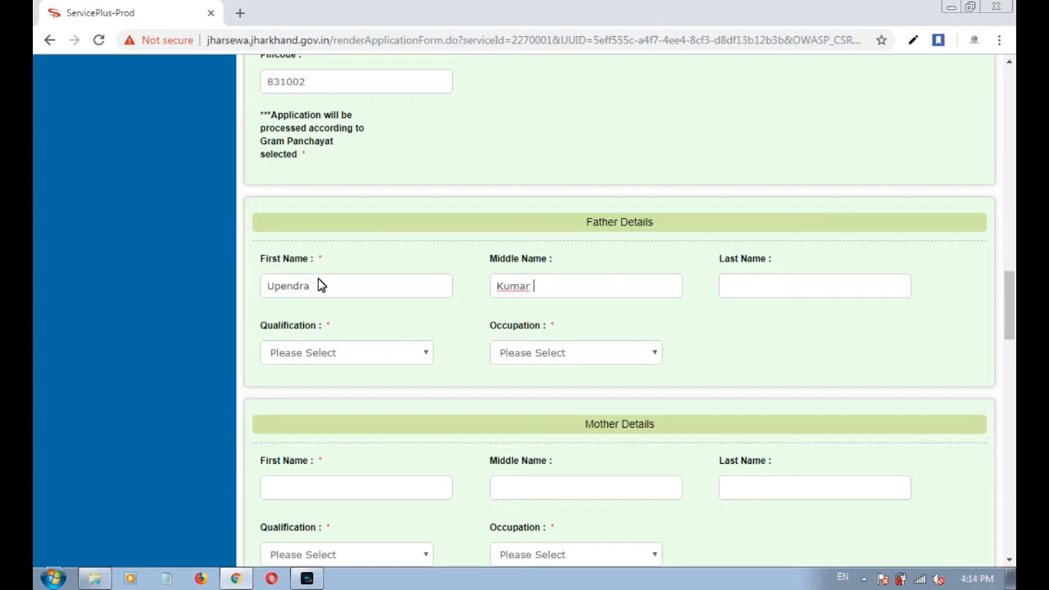
key(Tab)
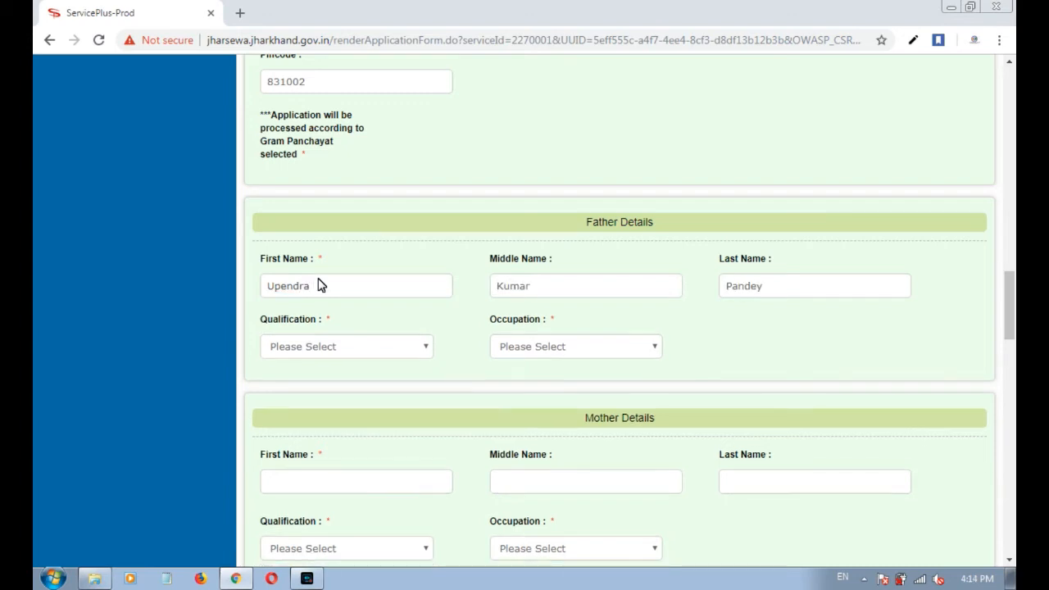
Set the father's qualification to Higher Secondary and occupation to Teacher.
click(347, 346)
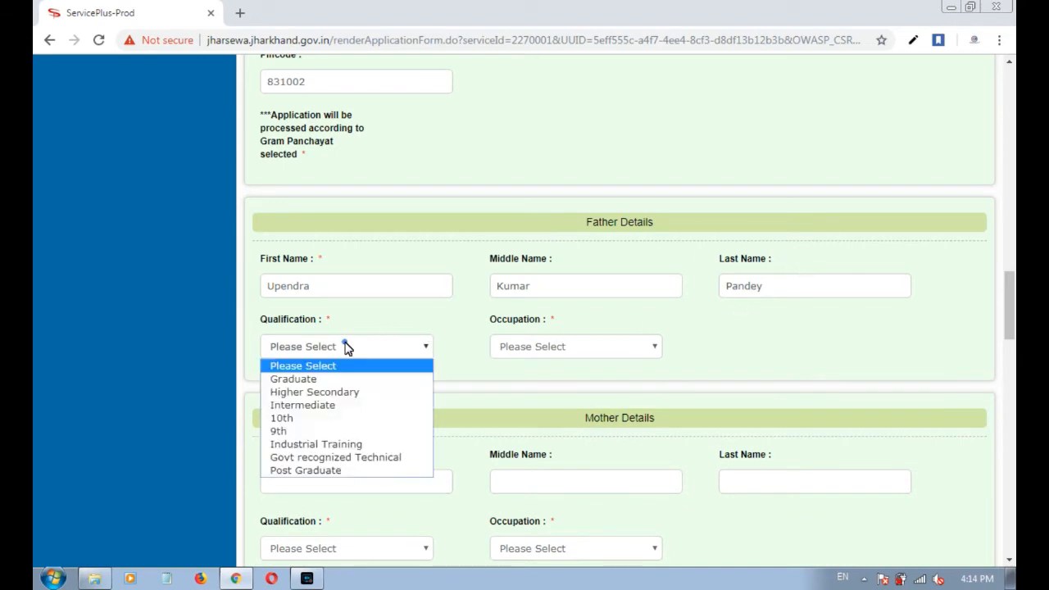
click(317, 393)
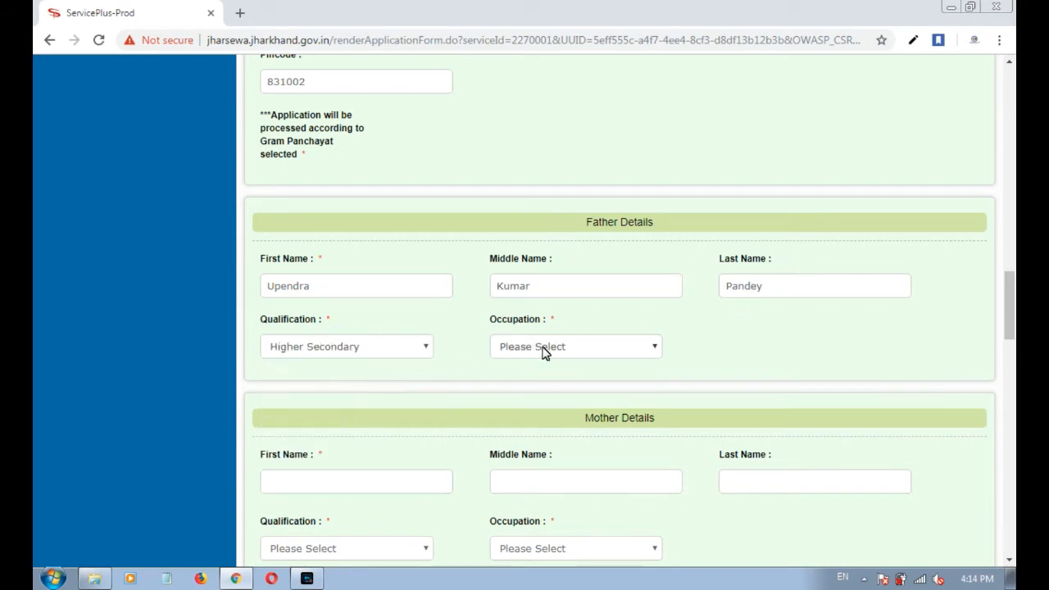
click(544, 349)
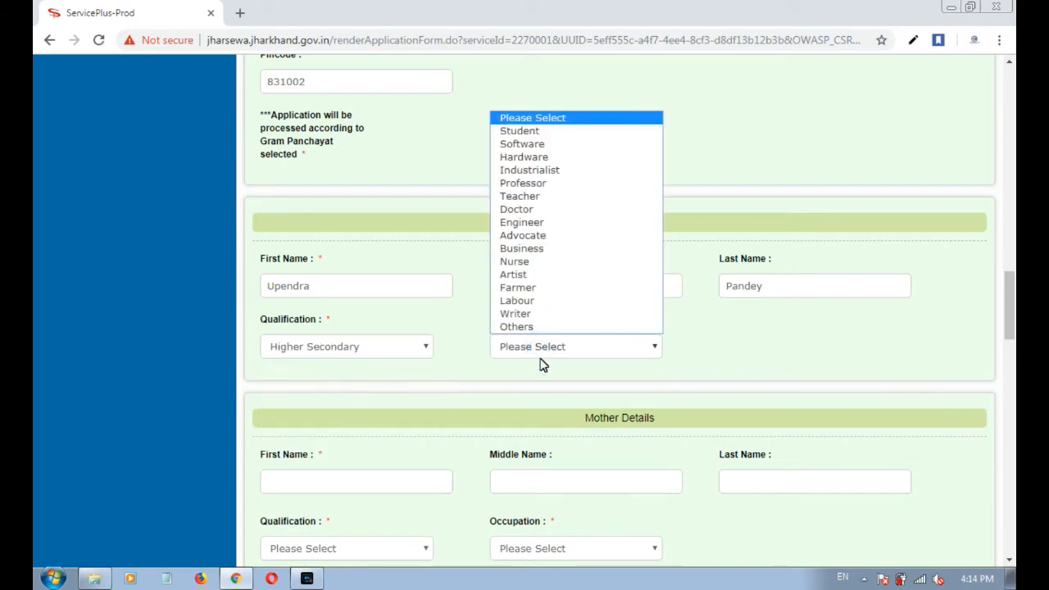
click(539, 357)
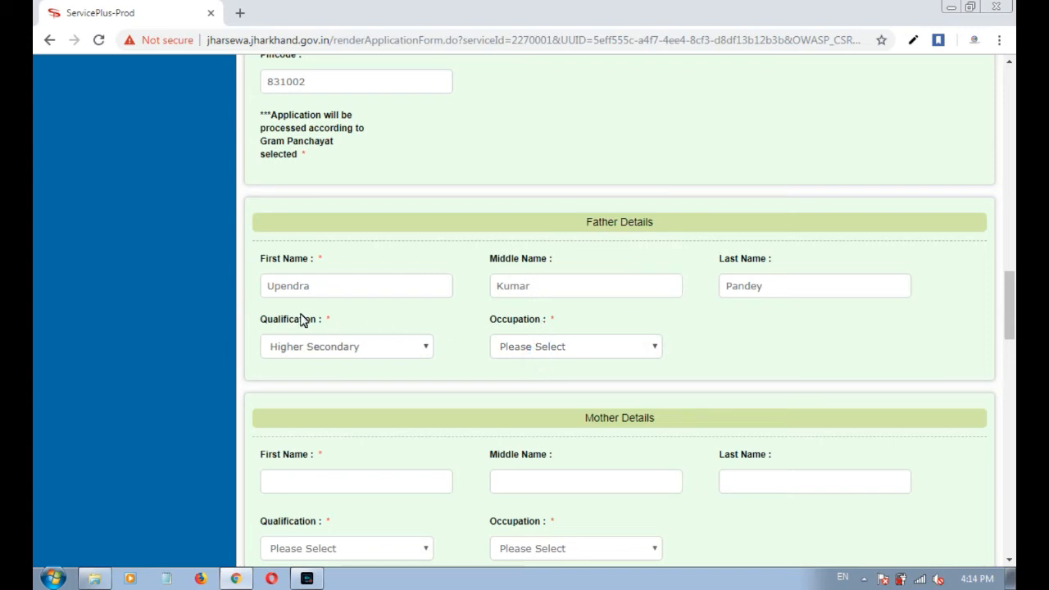
click(286, 344)
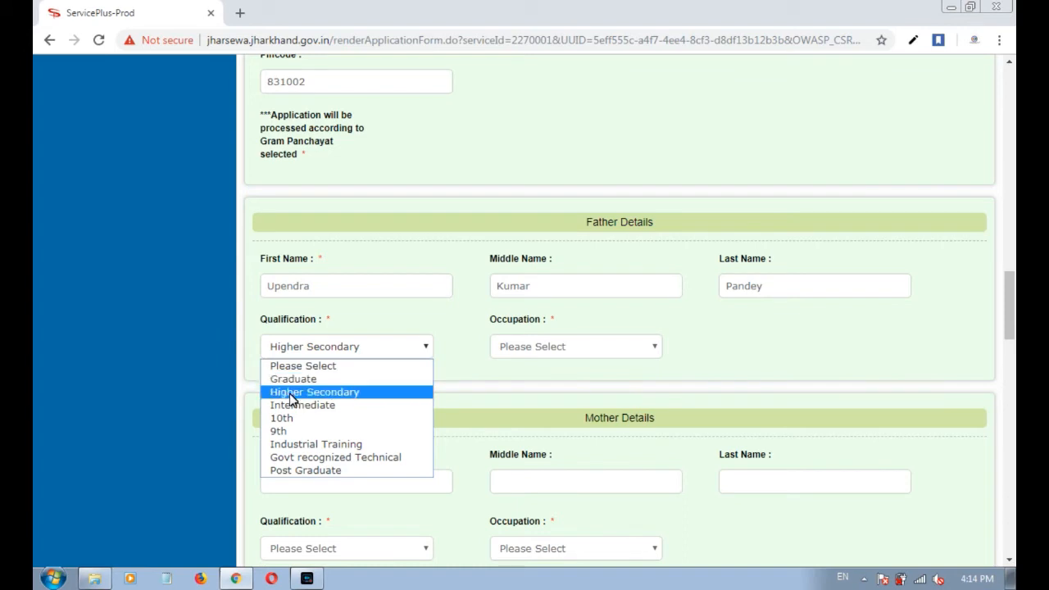
click(293, 392)
drag(542, 320, 492, 318)
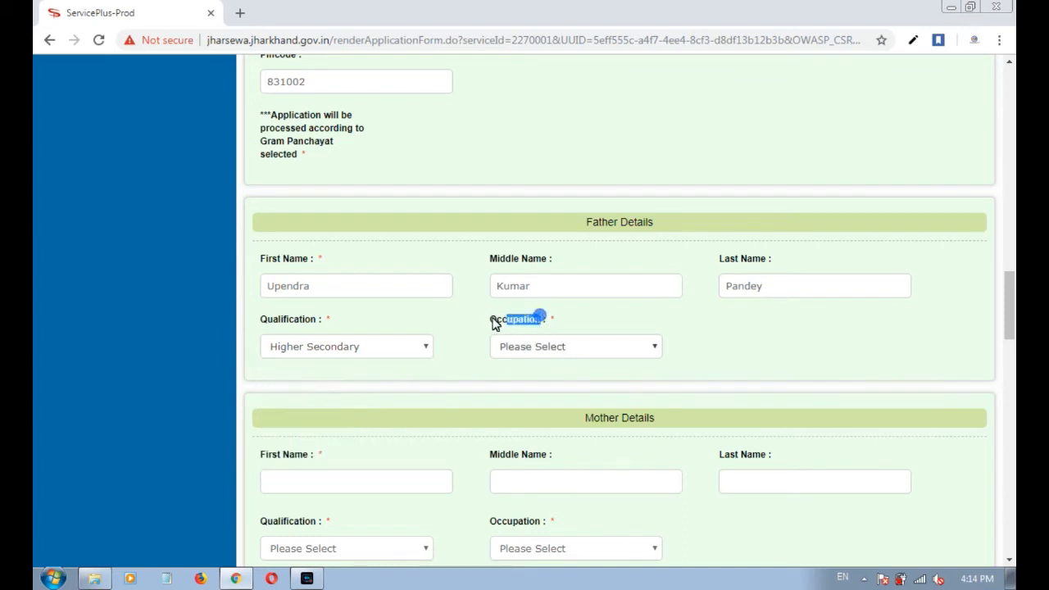
click(492, 315)
click(517, 349)
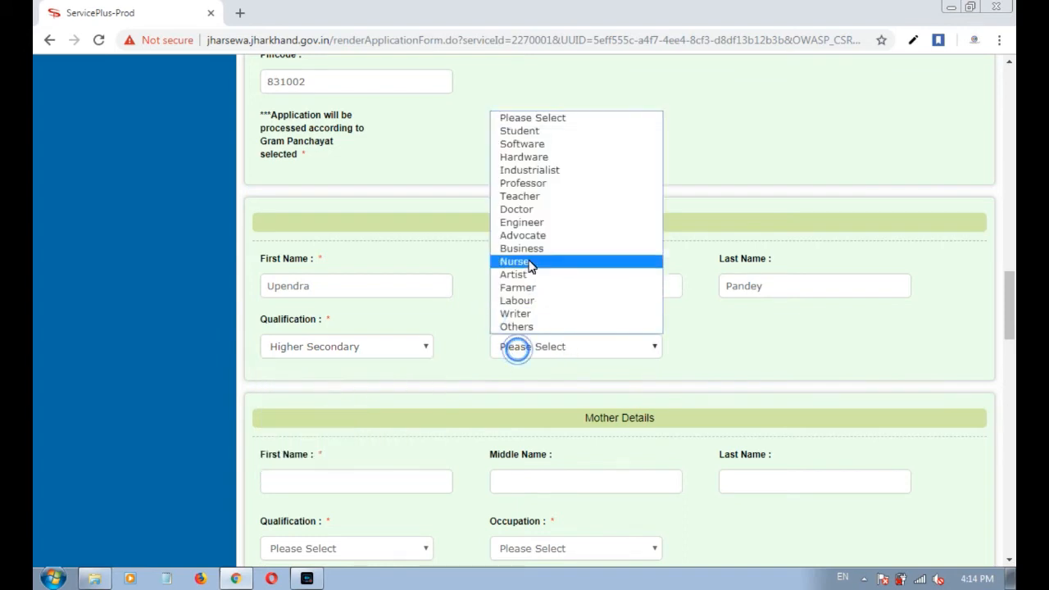
click(528, 198)
scroll(544, 382, down, 2)
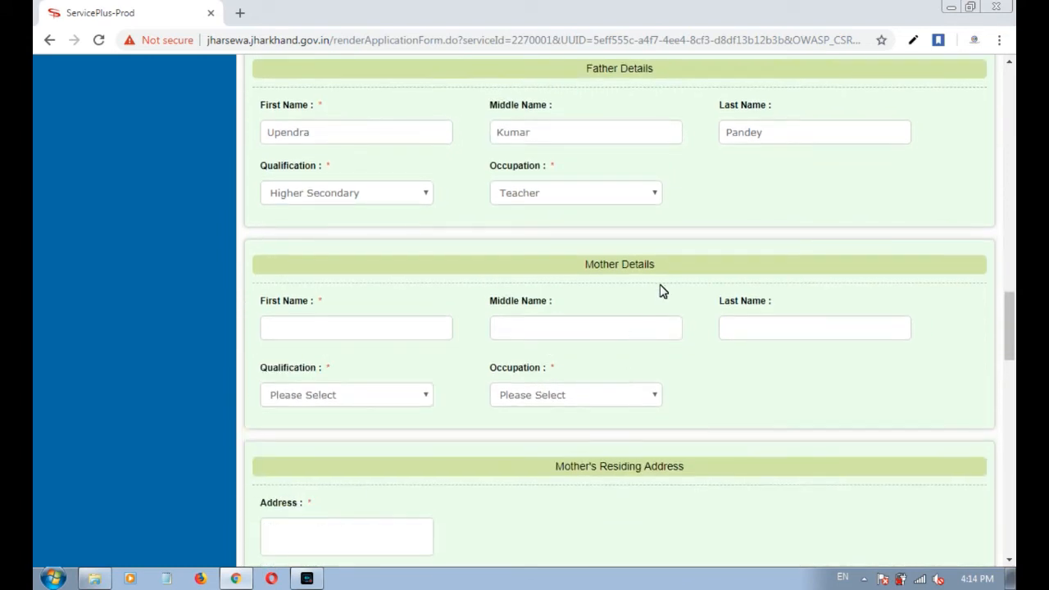
Enter the mother's first and last name, correcting the surname's capital letter.
drag(661, 264, 587, 261)
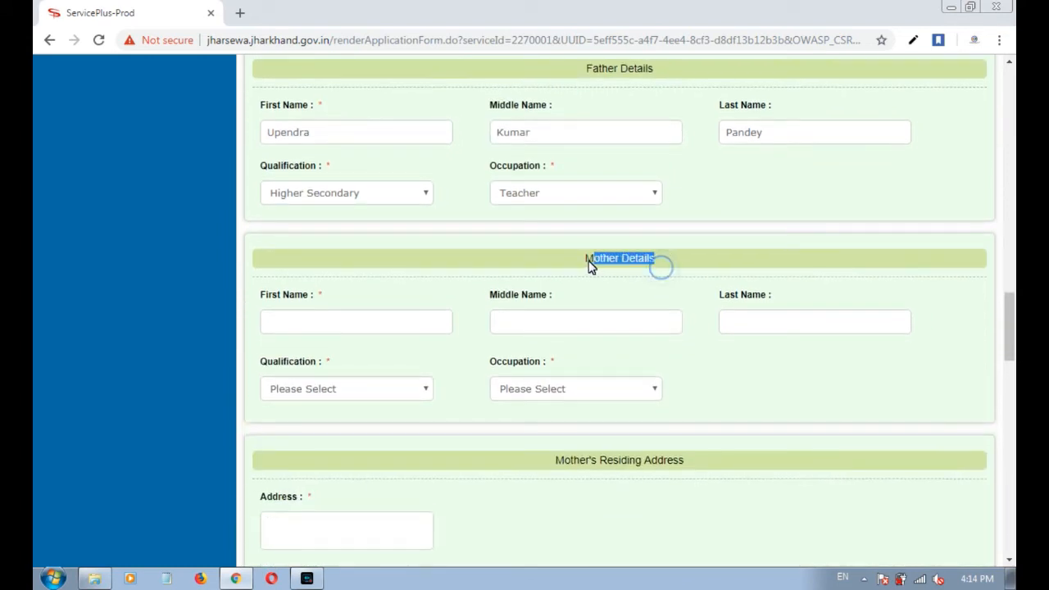
click(313, 318)
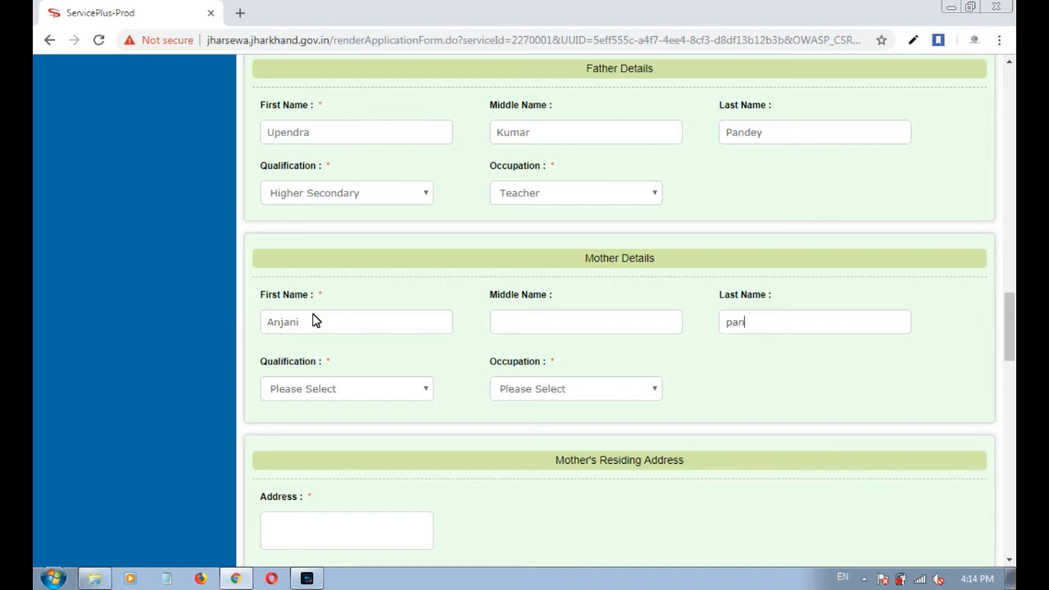
key(Delete)
text(Pandey)
Set the mother's qualification to Higher Secondry and occupation to House Wife.
click(317, 388)
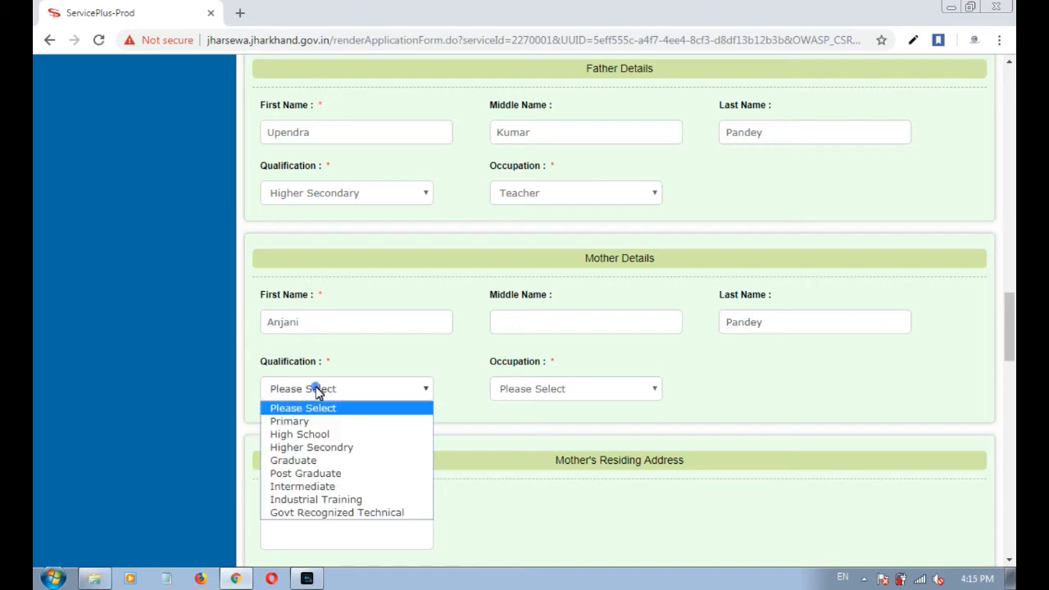
click(315, 447)
drag(549, 361, 494, 364)
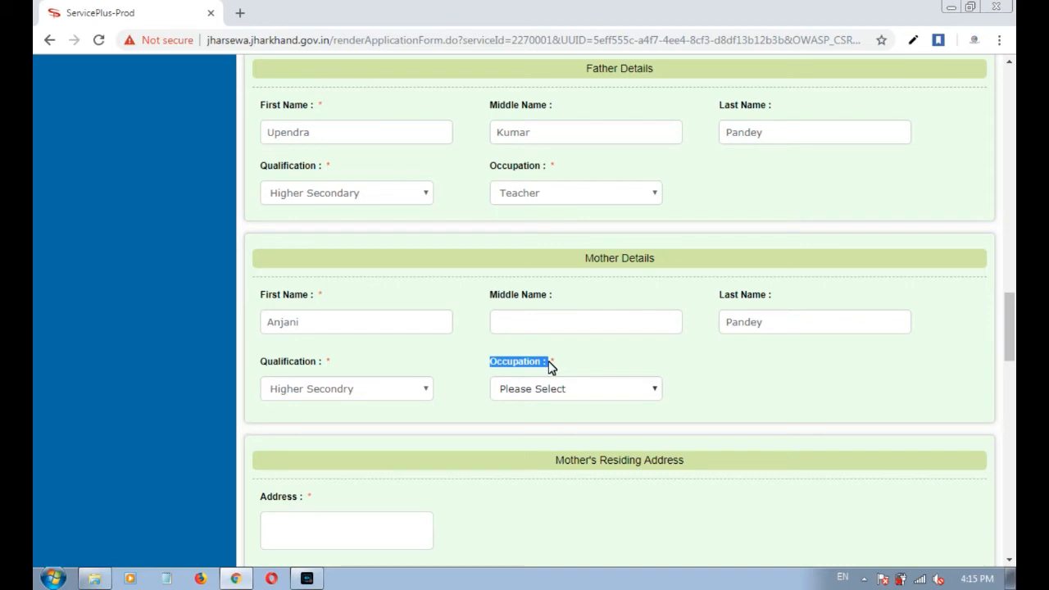
click(545, 395)
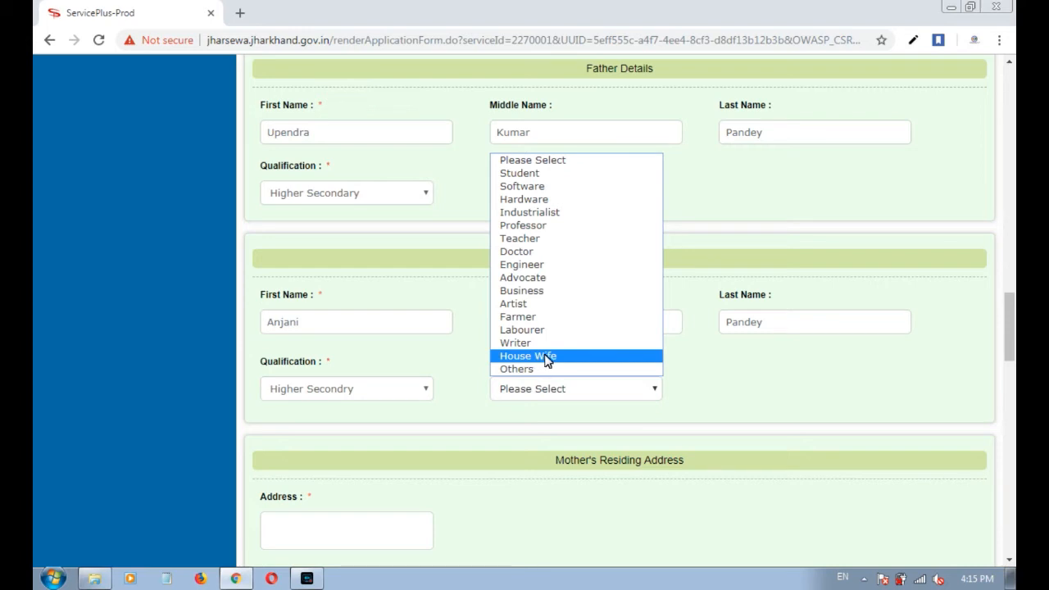
click(546, 358)
scroll(612, 372, down, 3)
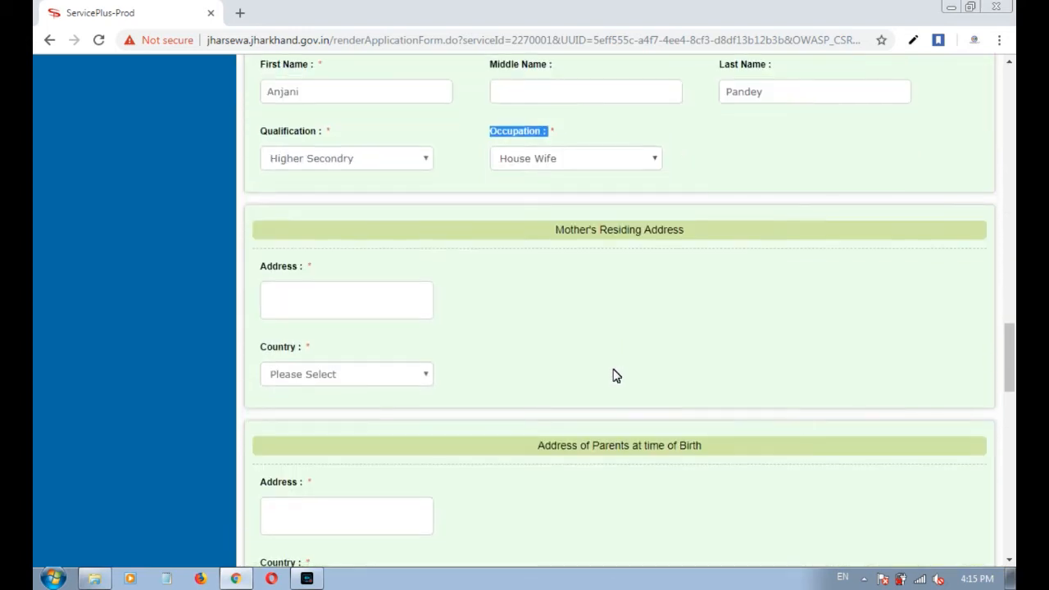
Enter the mother's street address and choose India, JHARKHAND, EAST SINGHBUM, DHALBHUM.
drag(697, 233, 564, 230)
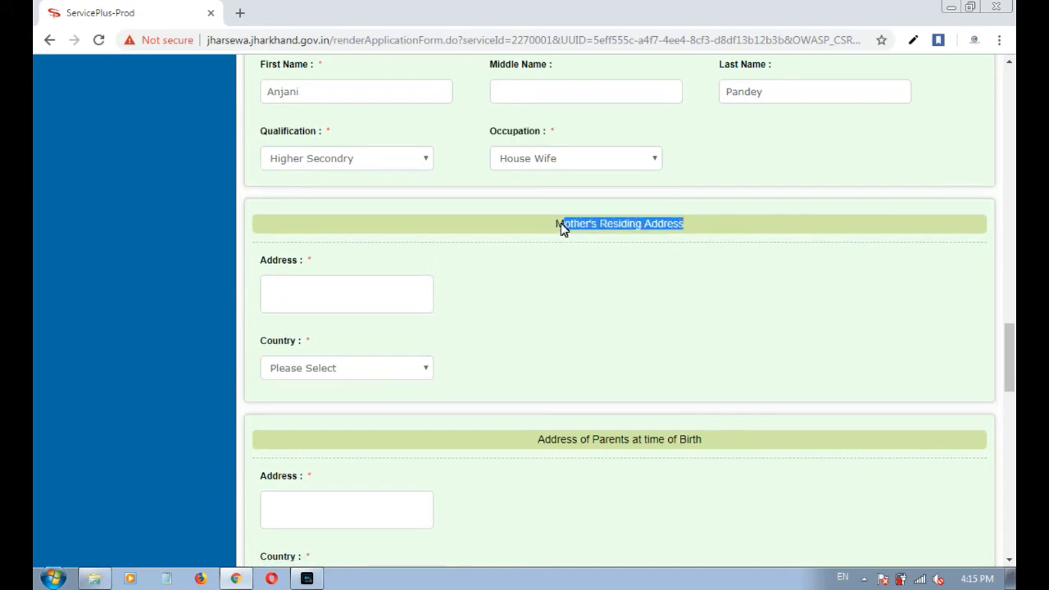
click(561, 262)
click(367, 292)
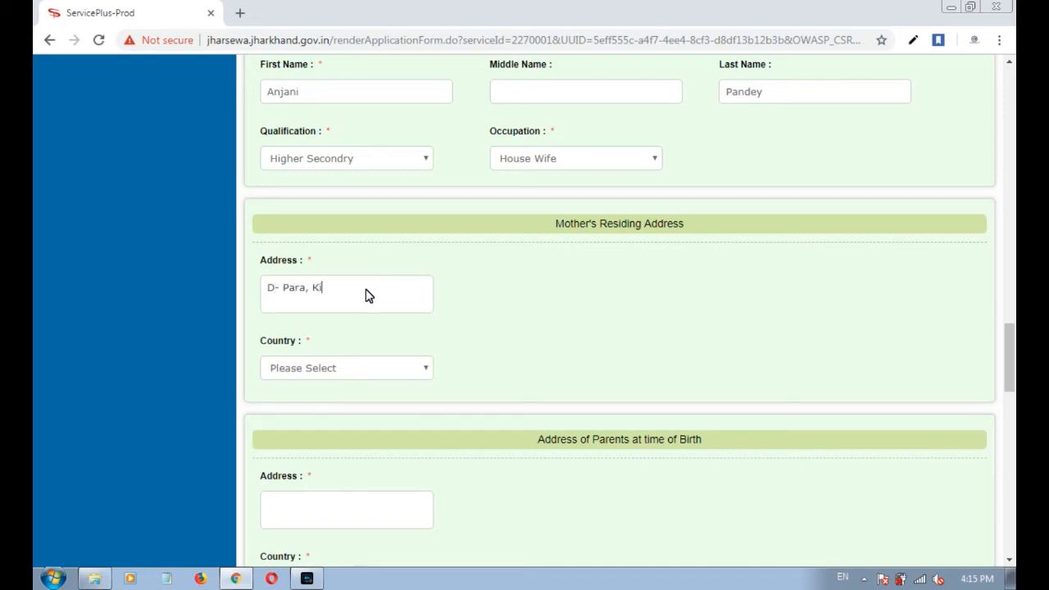
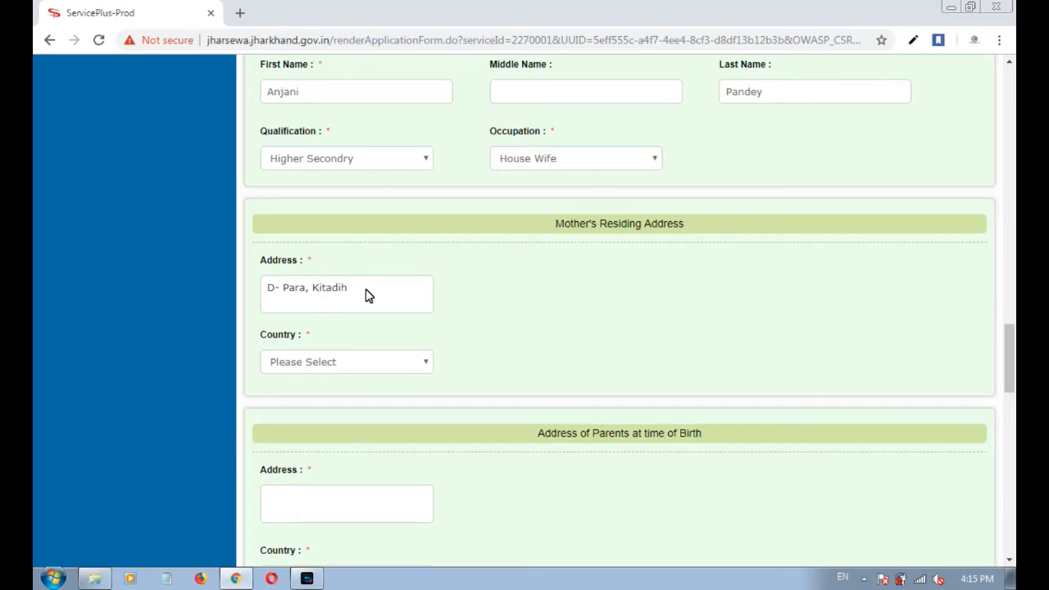
click(309, 362)
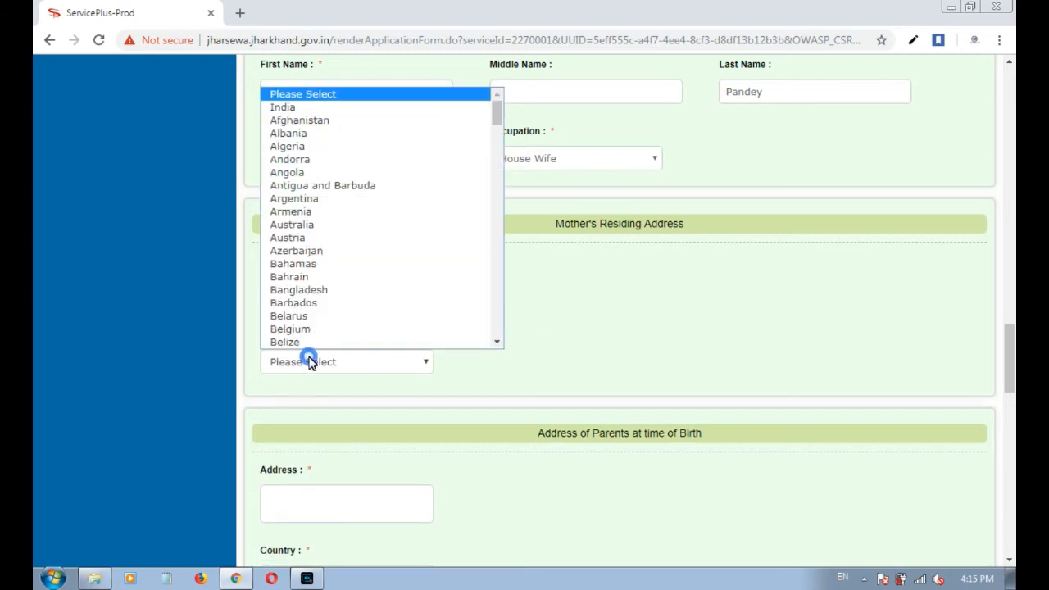
click(310, 109)
click(566, 362)
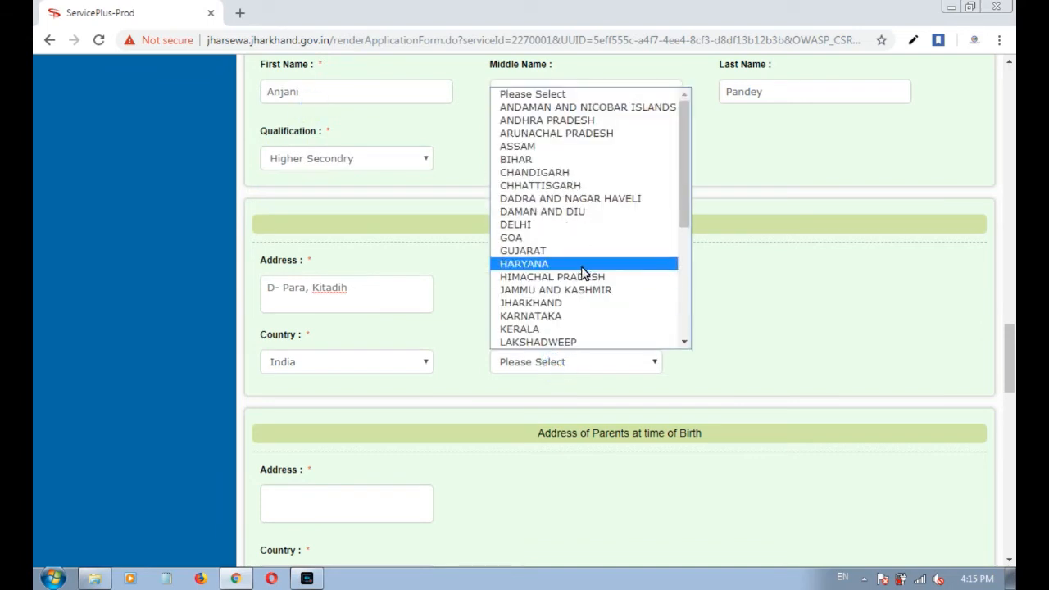
click(571, 303)
click(734, 365)
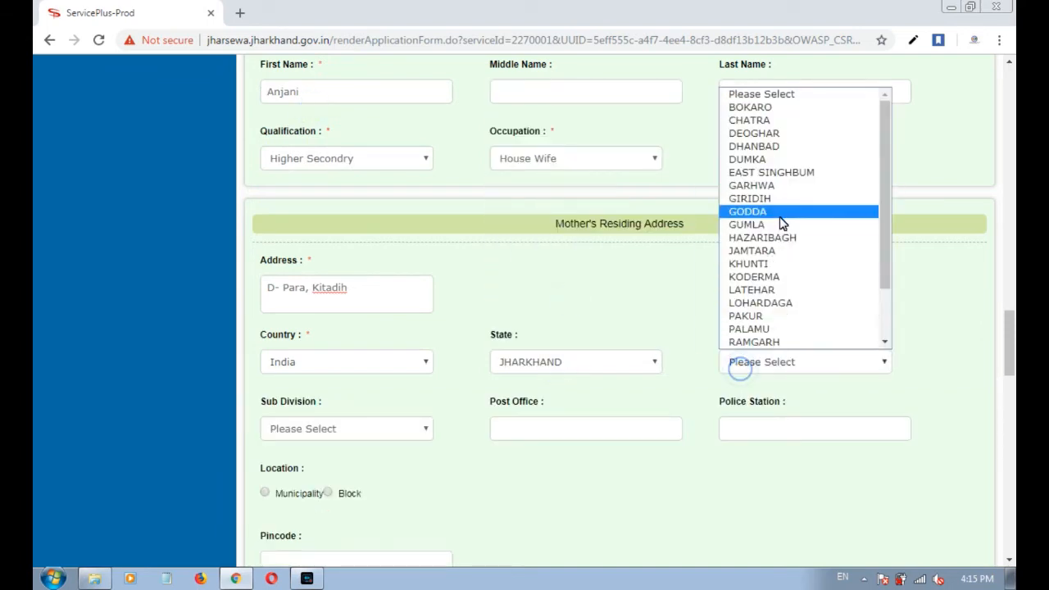
click(792, 171)
click(347, 437)
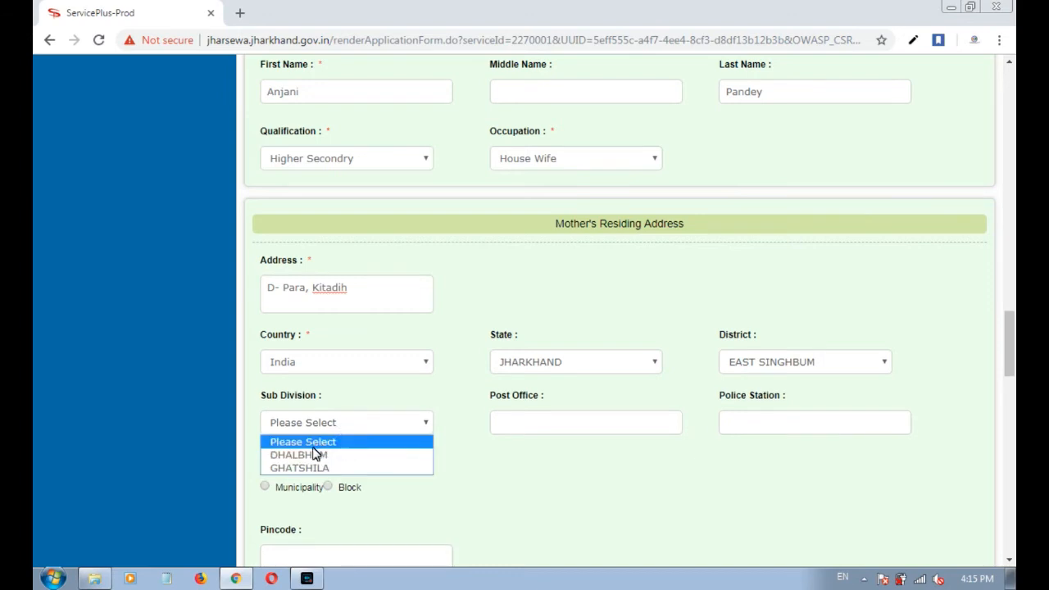
click(316, 455)
Fill the mother's post office, select Block, and choose gram panchayat KITADIH(WEST).
click(530, 417)
text(Kitadih)
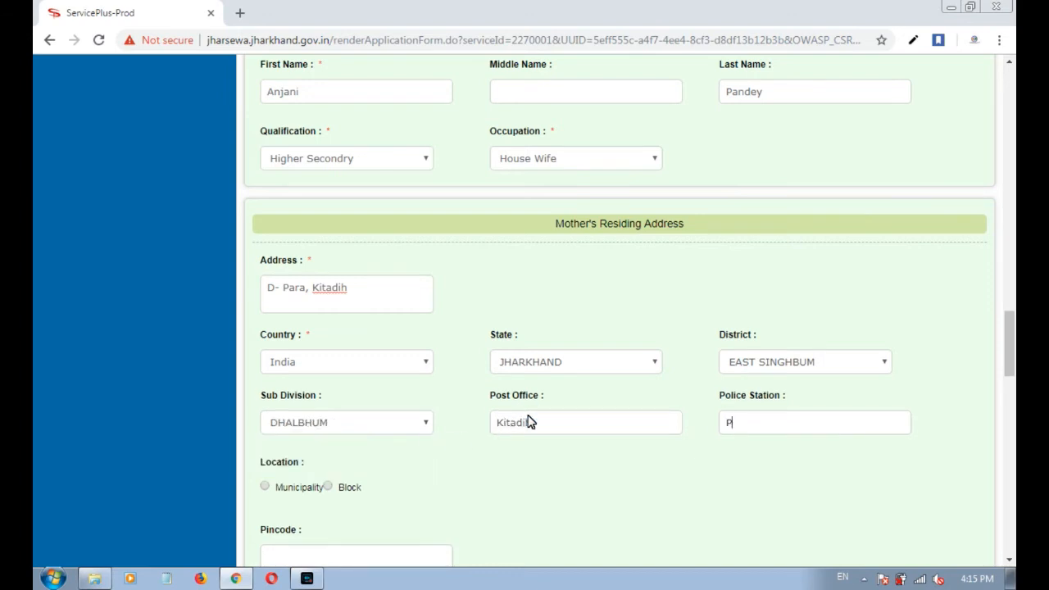
text(Parsudih)
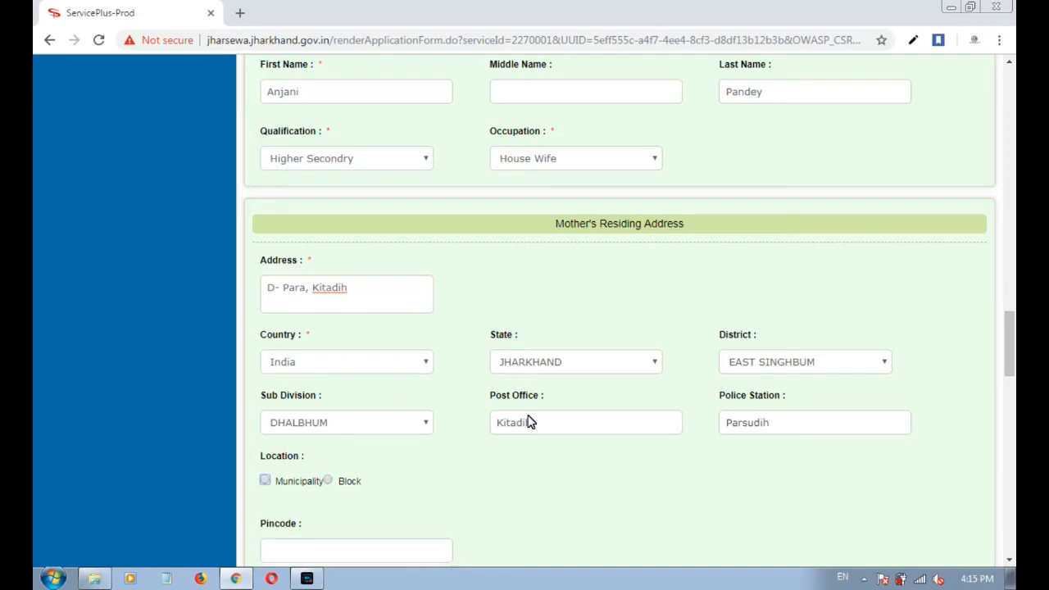
click(328, 481)
scroll(351, 513, down, 2)
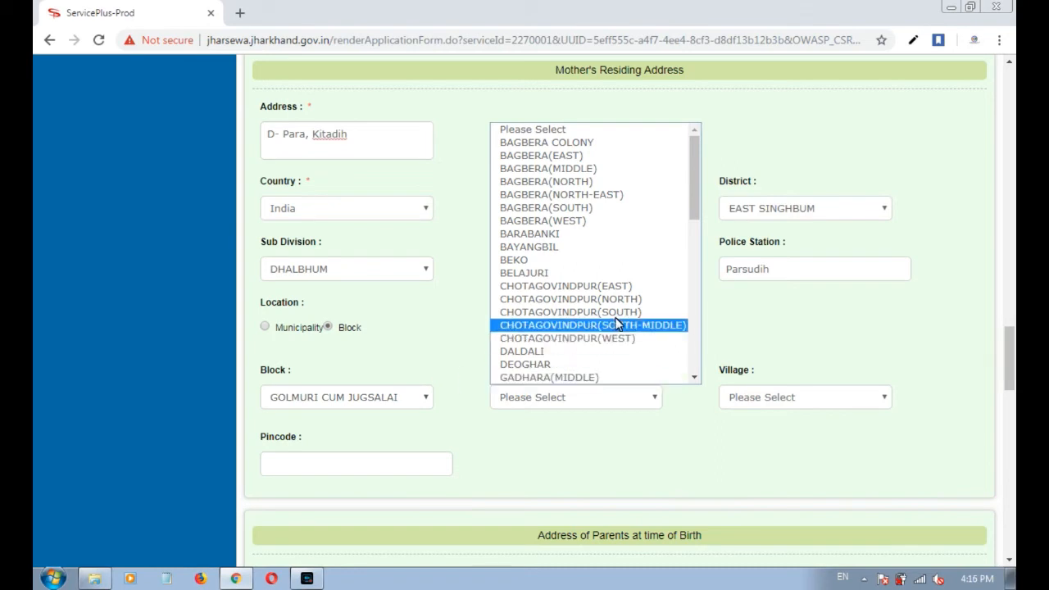
scroll(614, 331, down, 5)
scroll(560, 349, down, 4)
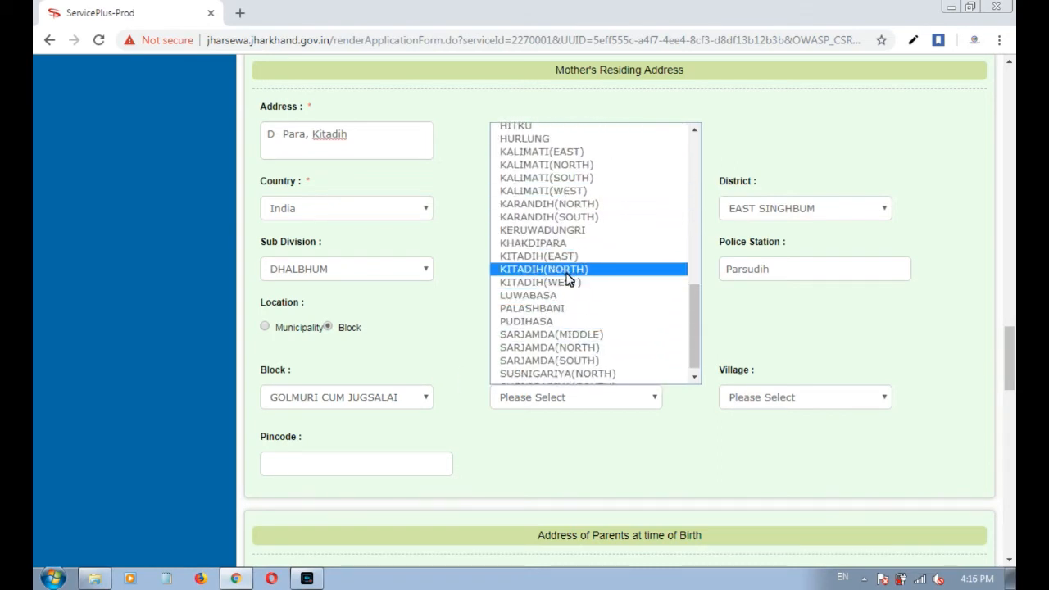
click(564, 283)
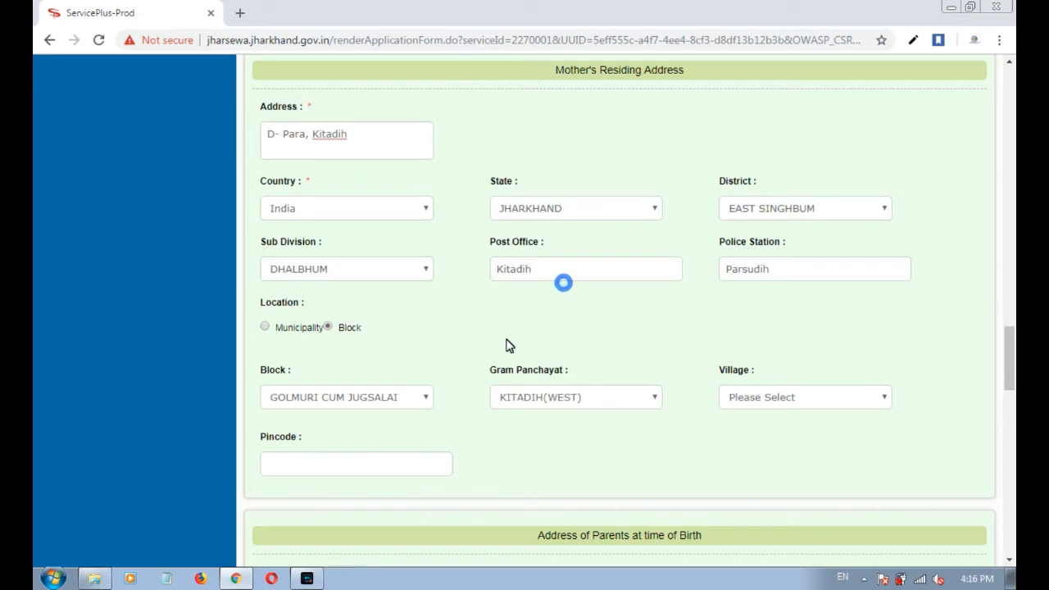
Choose village Kitadih Part and enter pincode 831002 for the mother's address.
click(759, 400)
click(752, 420)
click(750, 393)
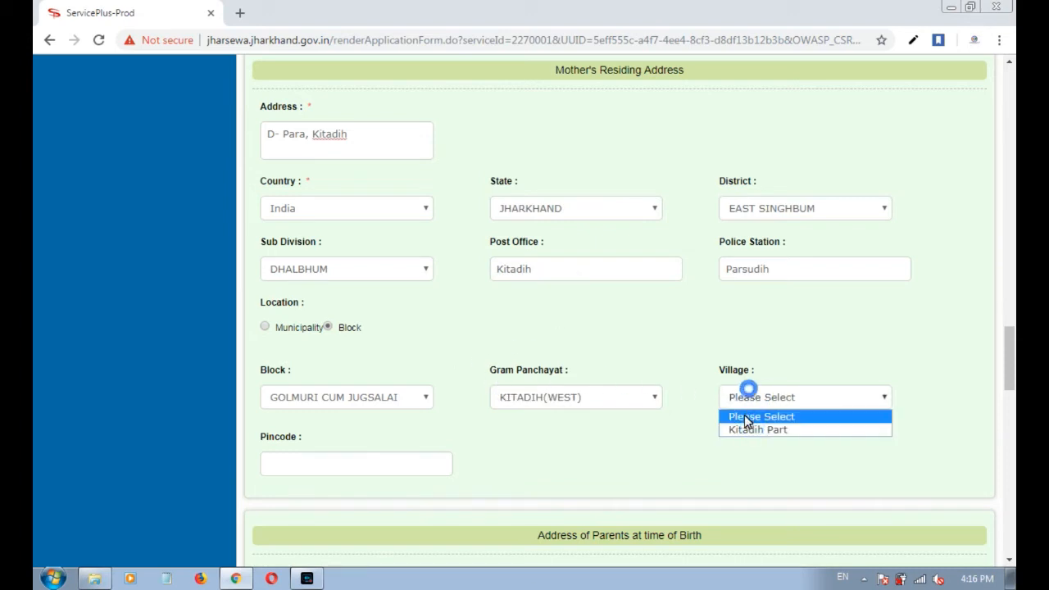
click(745, 430)
click(308, 469)
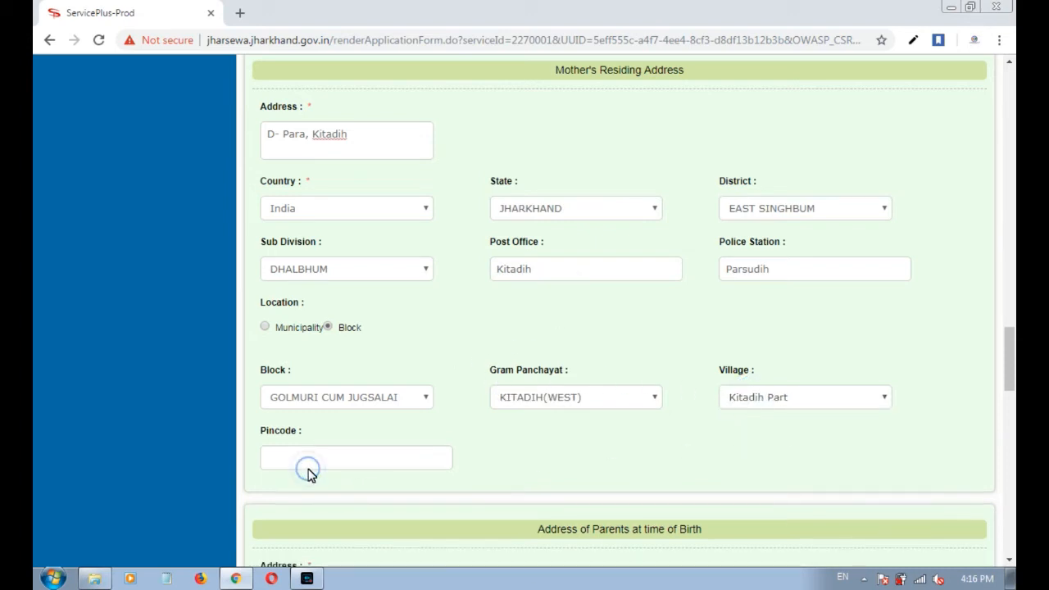
text(831002)
scroll(419, 410, down, 4)
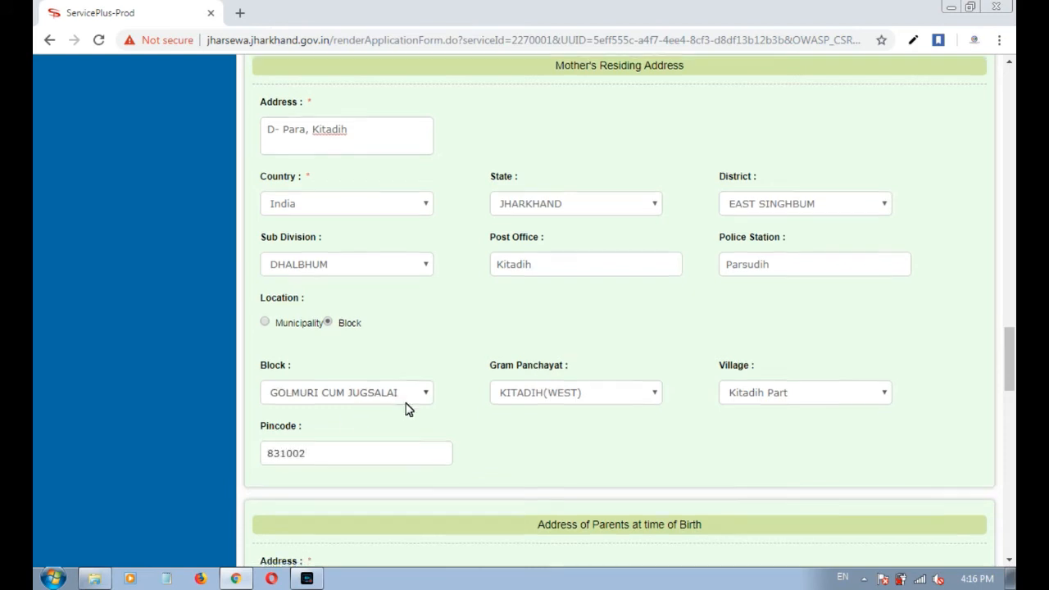
drag(705, 229, 533, 223)
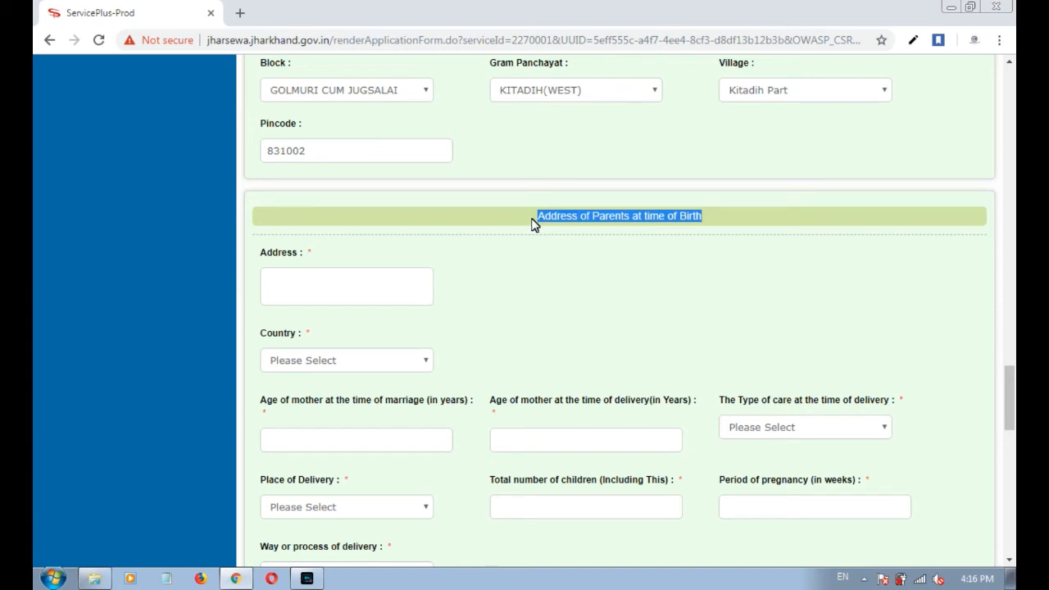
Enter the parents' street address at birth, with India, JHARKHAND, EAST SINGHBUM, DHALBHUM.
click(333, 284)
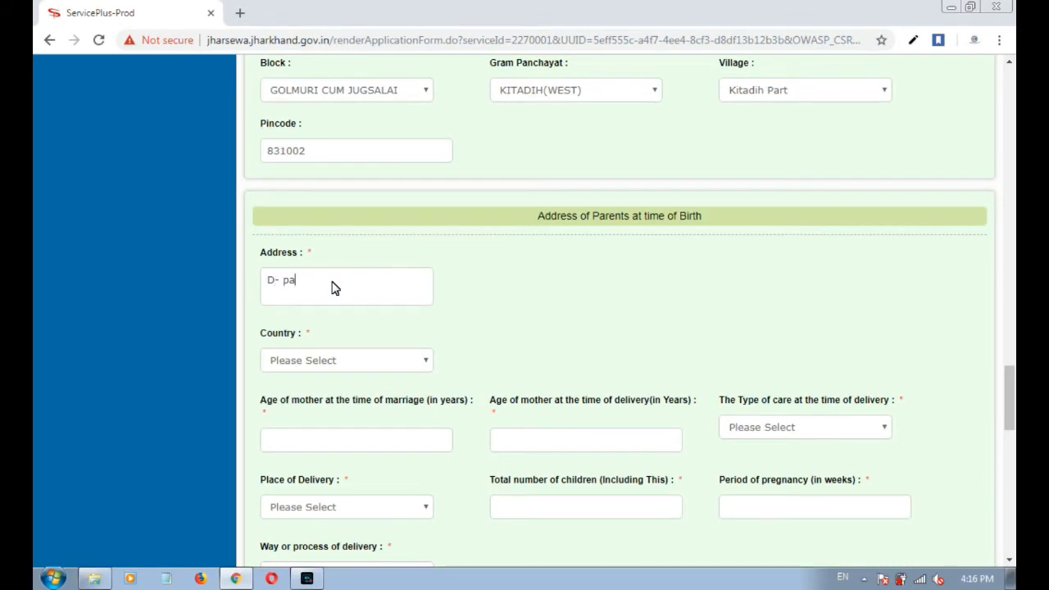
text(, Kitadih)
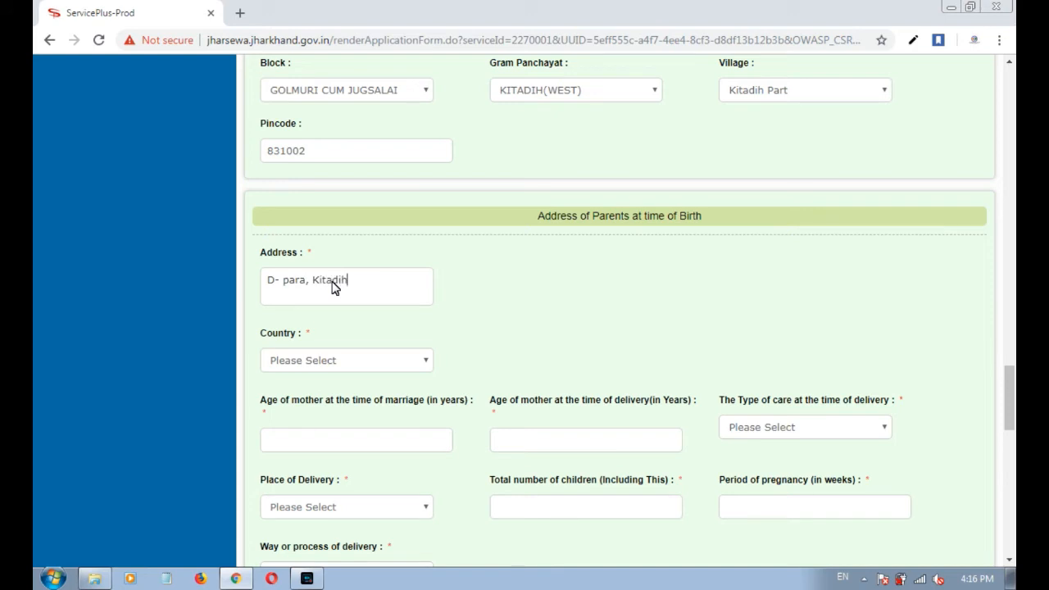
key(Tab)
key(i)
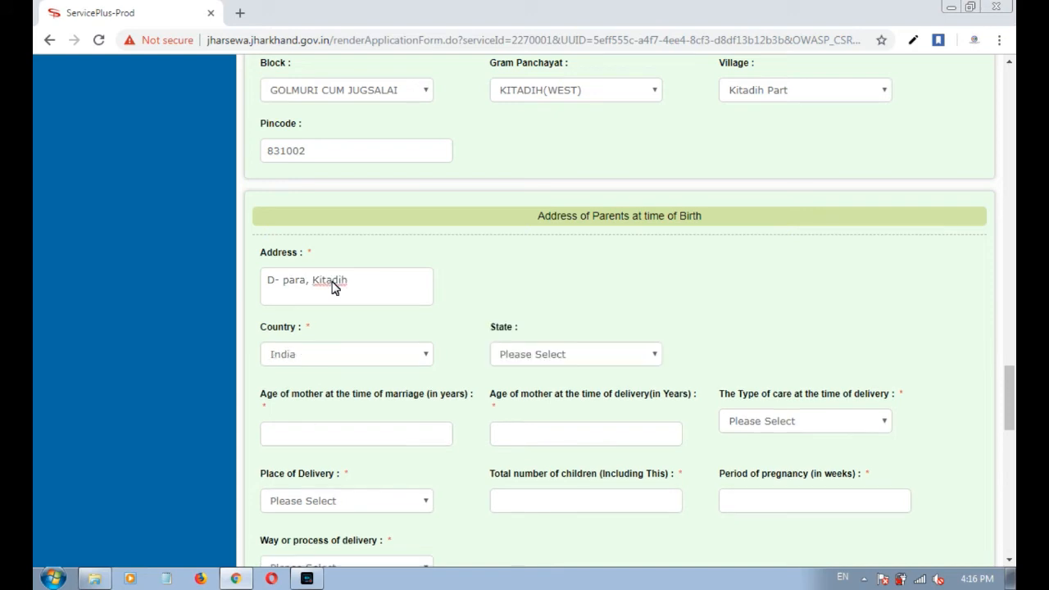
key(Tab)
key(j)
key(h)
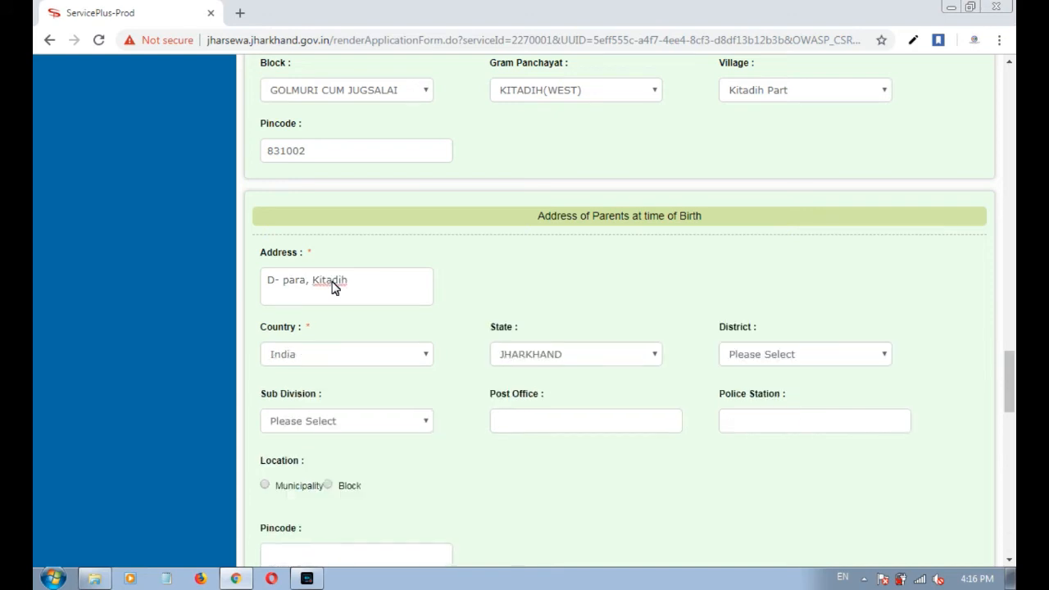
key(Tab)
key(e)
key(Tab)
key(d)
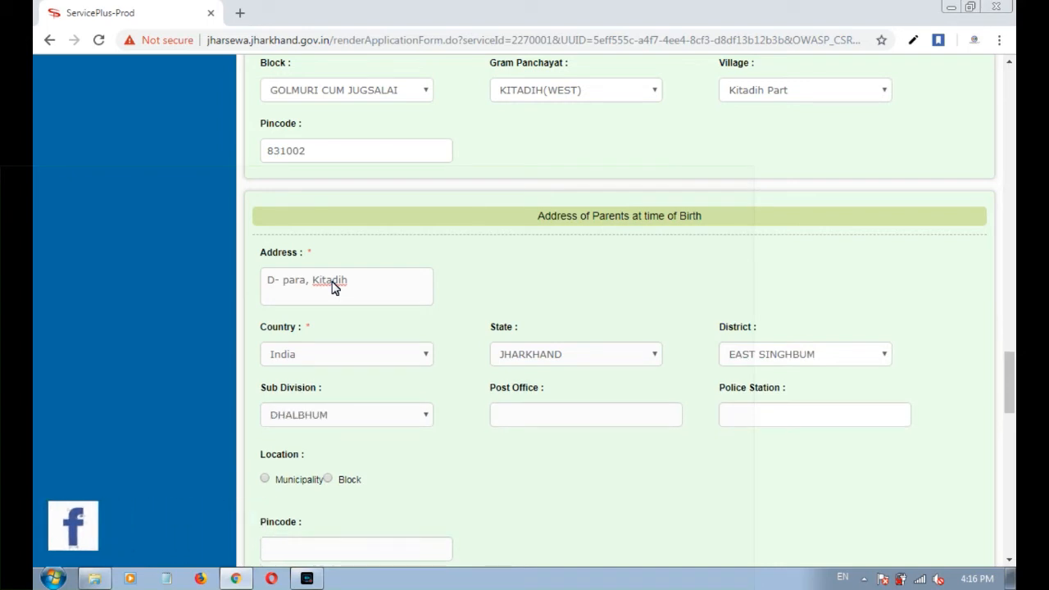
Fill in post office Kitadih and police station Parsudih for the parents' address.
key(Tab)
text(Kita)
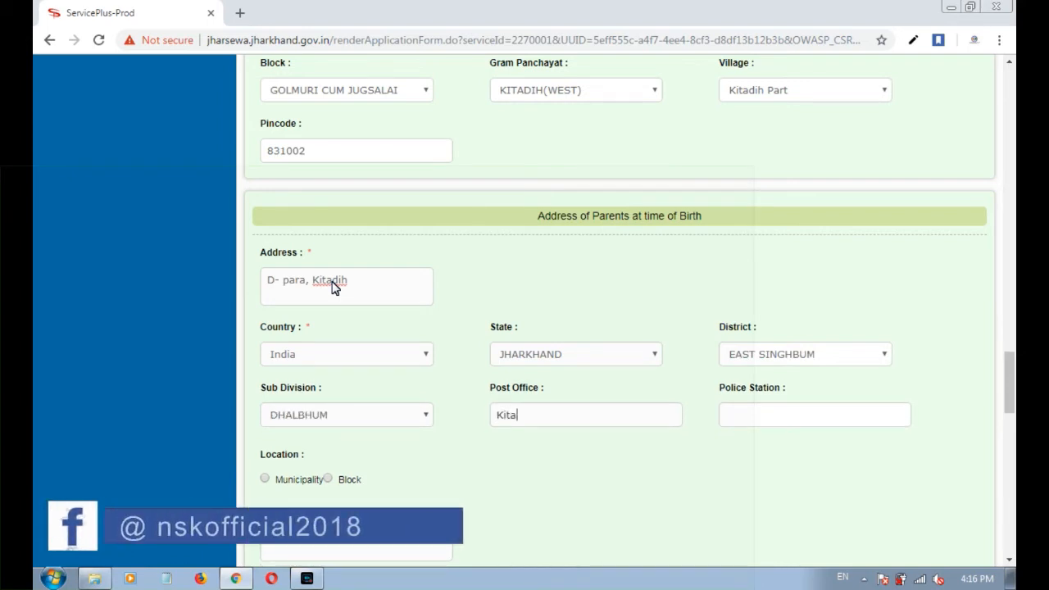
text(dih)
key(Tab)
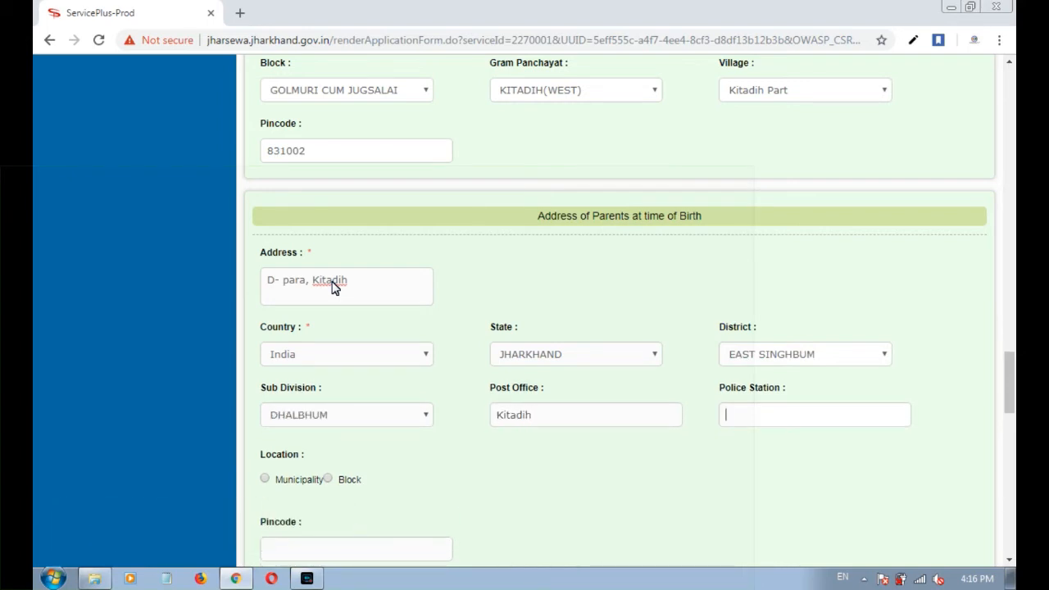
text(Parsudih)
key(Tab)
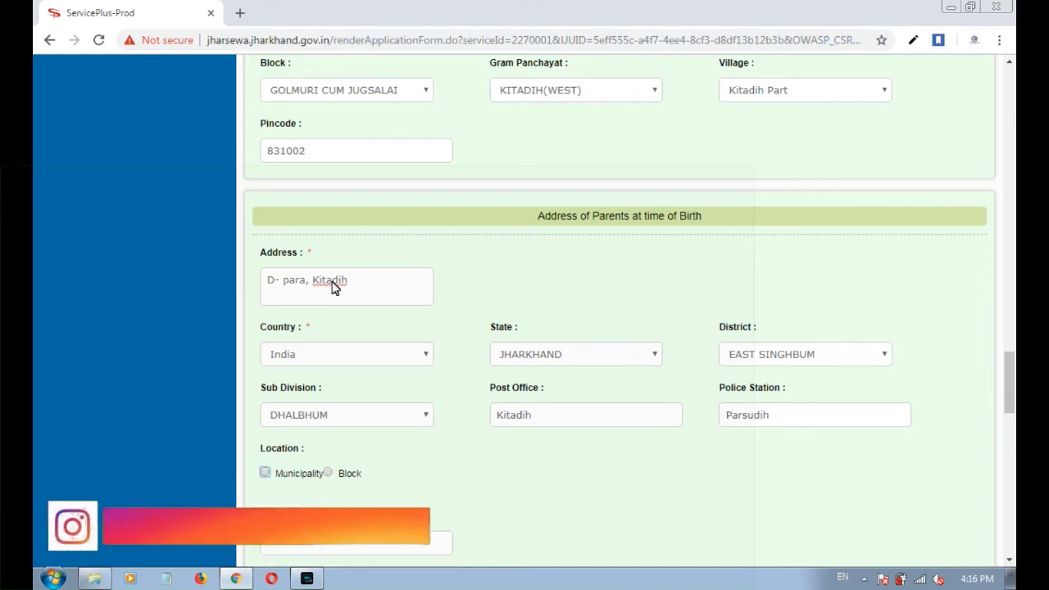
Set Block GOLMURI CUM JUGSALAI, panchayat KITADIH(WEST), village Kitadih Part, then select the pincode field.
scroll(353, 412, down, 1)
click(350, 398)
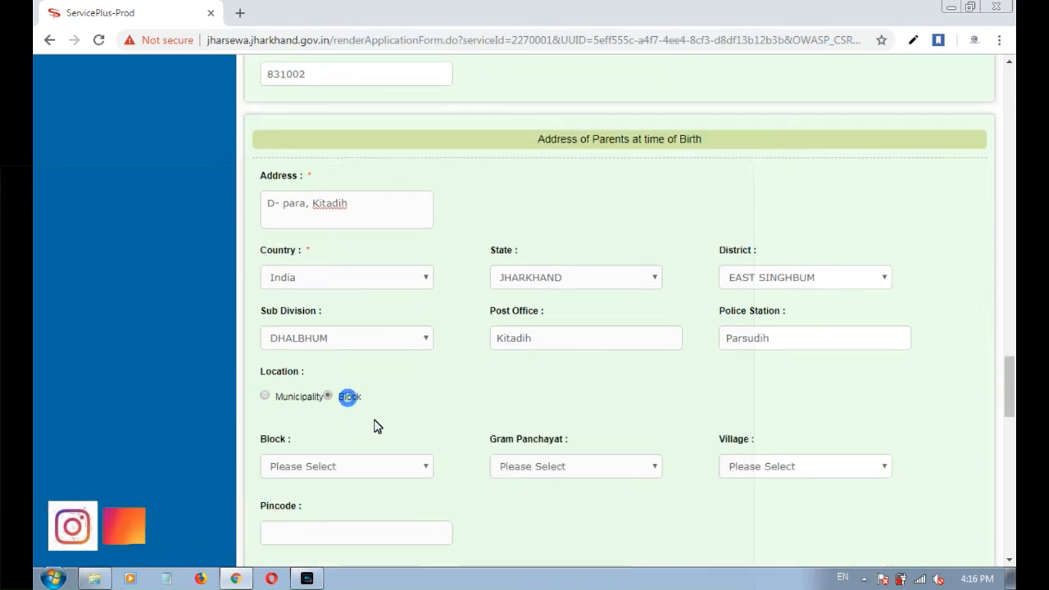
click(344, 466)
click(602, 472)
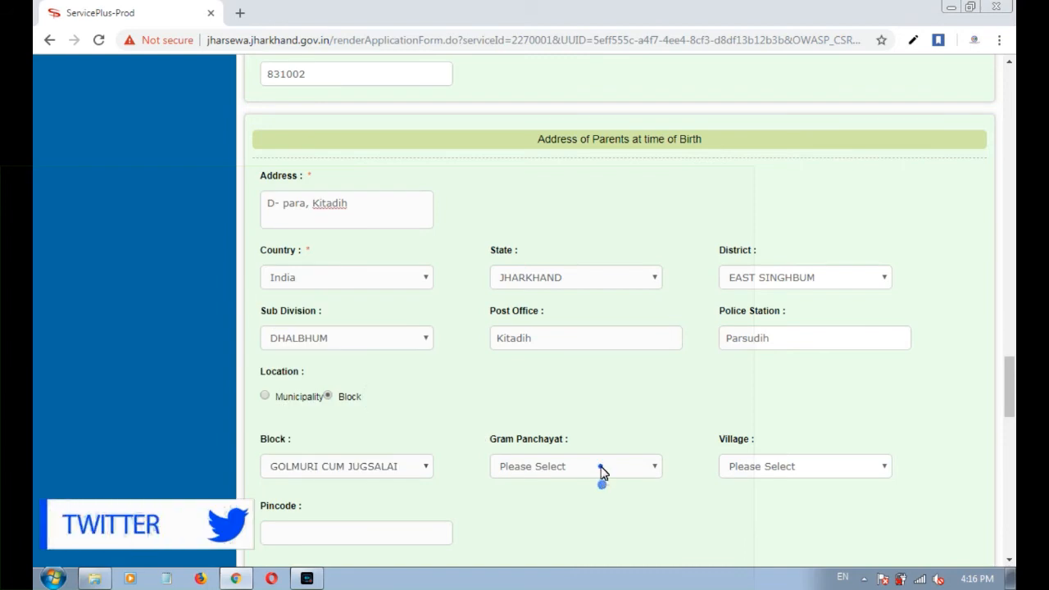
scroll(574, 402, down, 10)
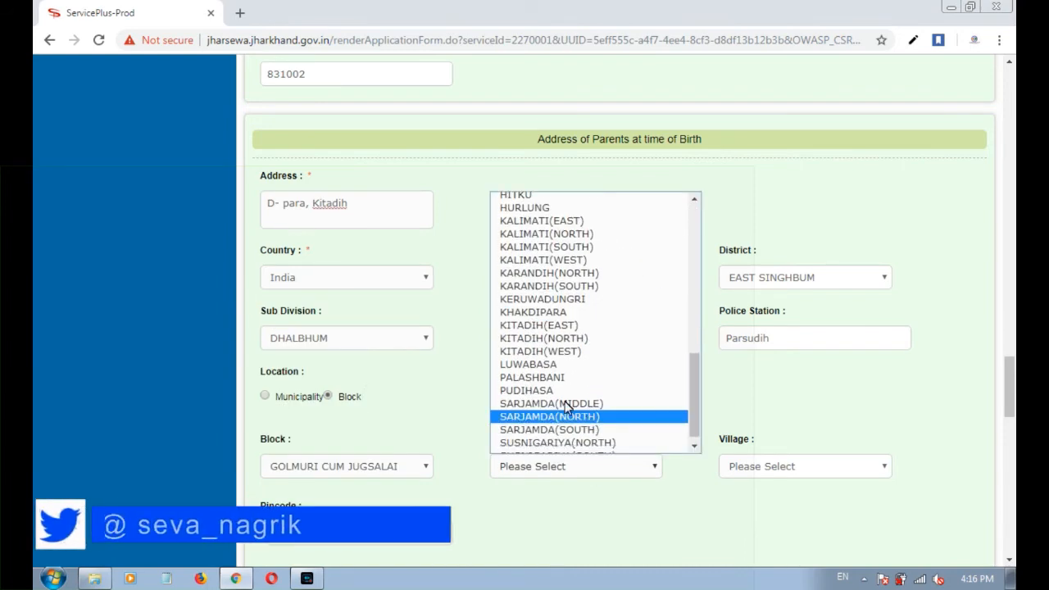
click(549, 351)
click(785, 466)
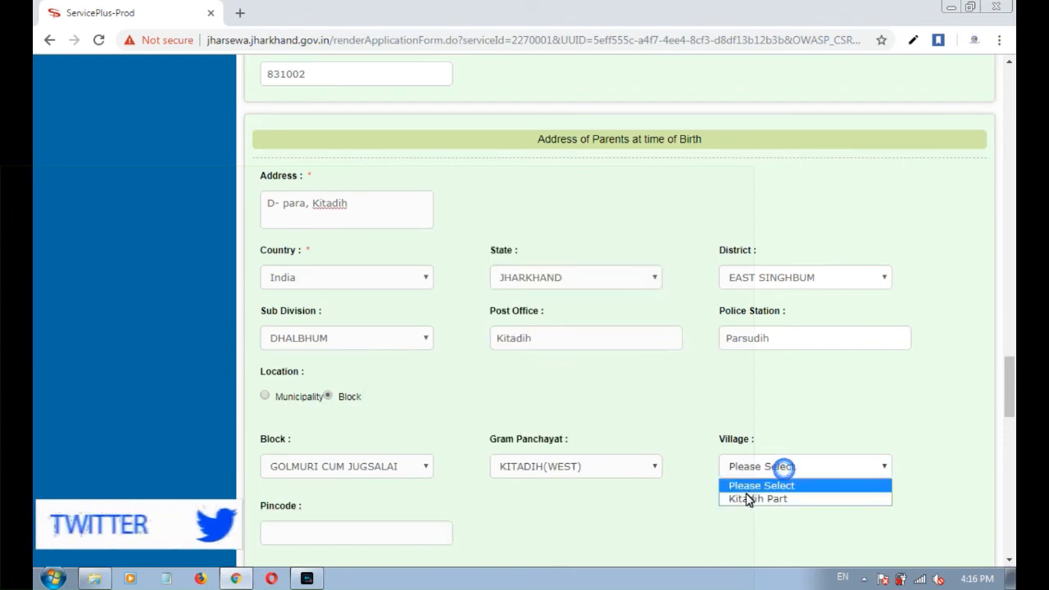
click(747, 498)
click(371, 537)
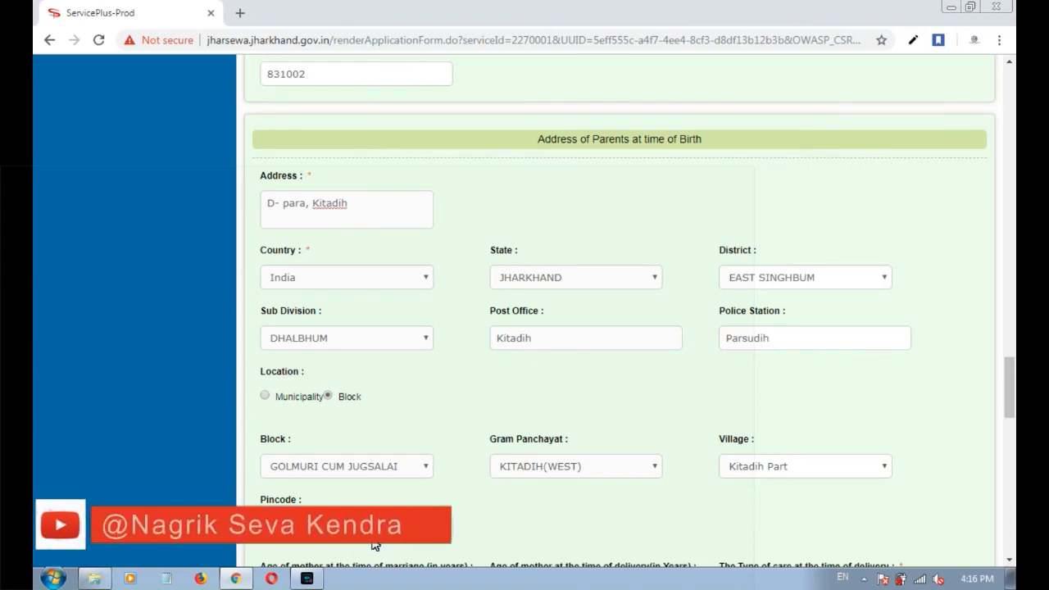
scroll(386, 508, down, 3)
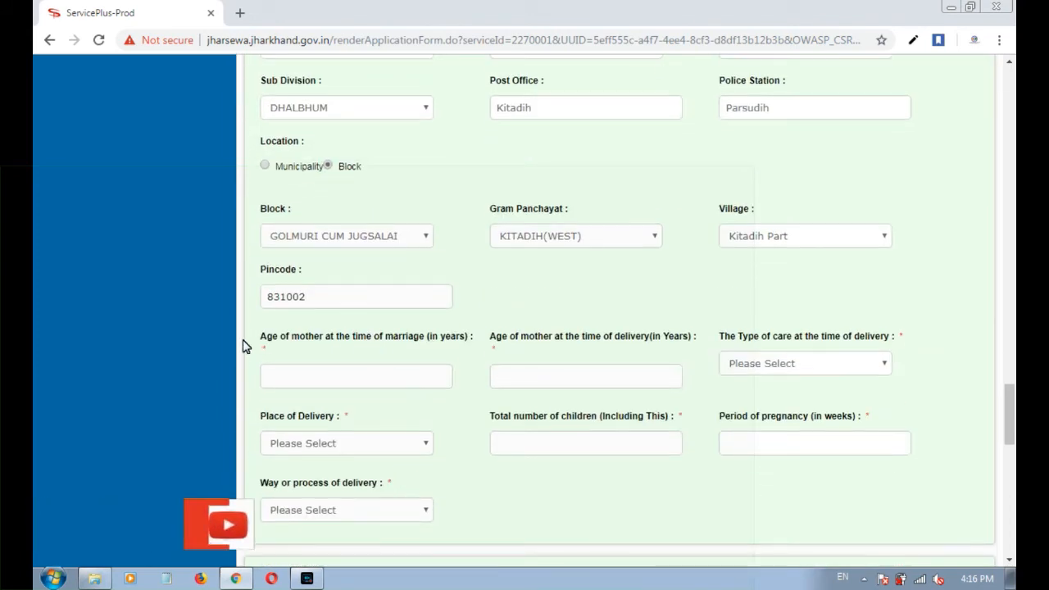
Enter 18 as the mother's age at the time of marriage.
drag(256, 338, 387, 334)
click(387, 335)
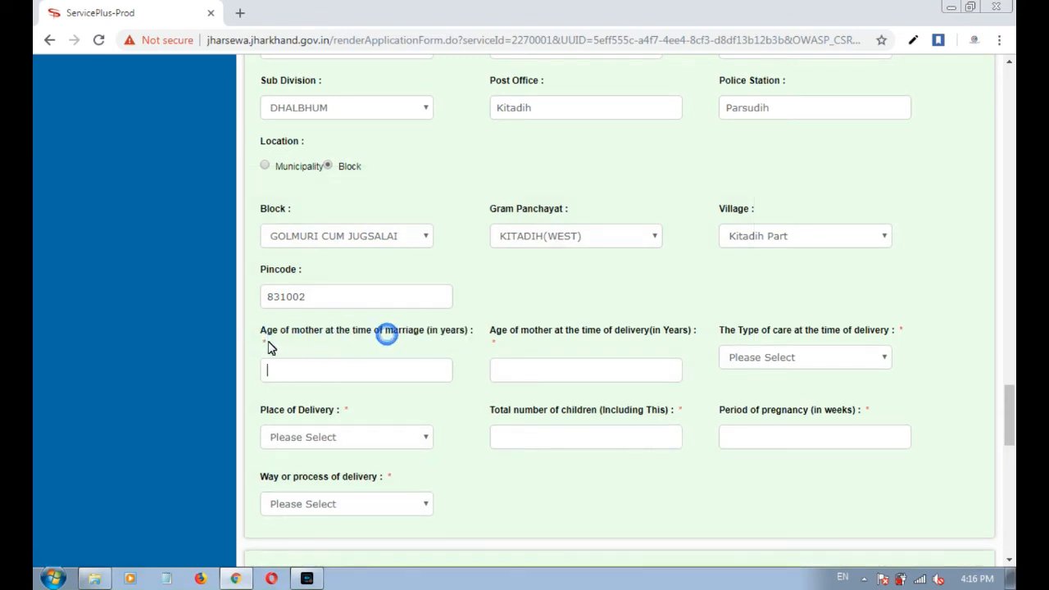
drag(262, 342, 363, 337)
scroll(377, 333, down, 1)
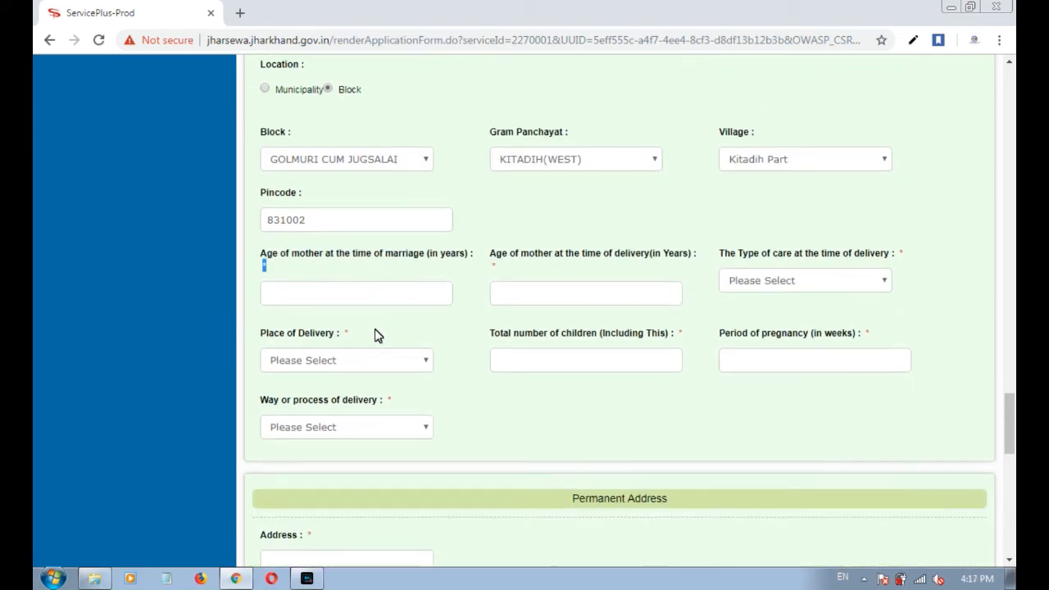
click(319, 272)
drag(260, 254, 476, 255)
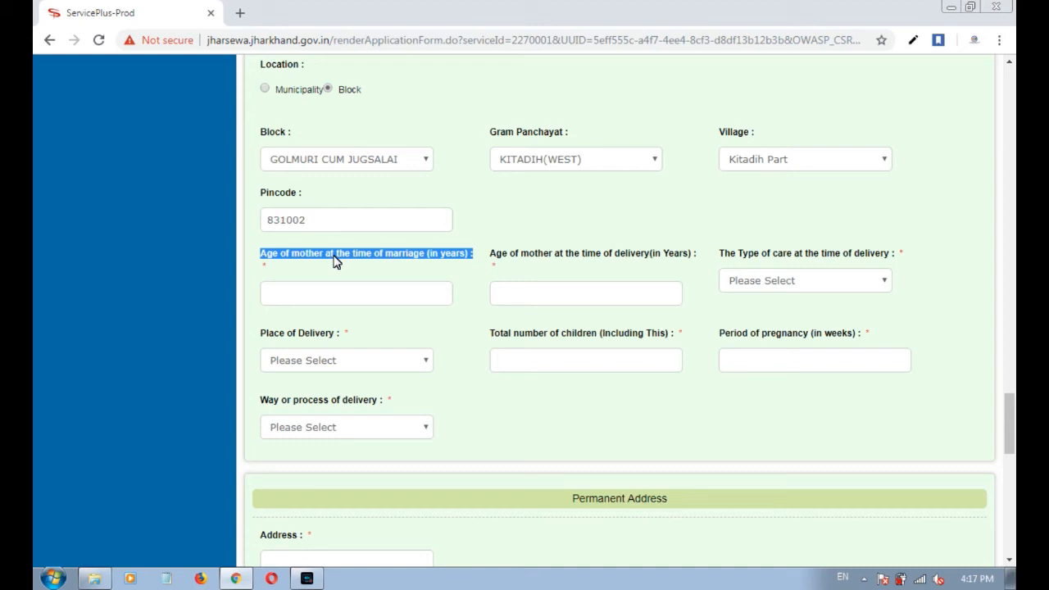
click(347, 260)
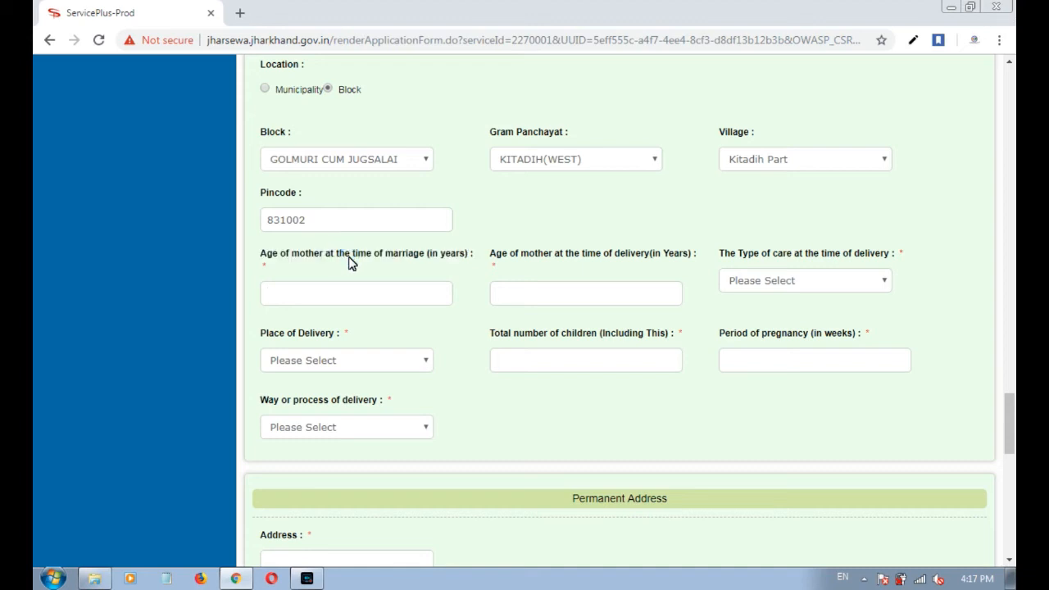
click(337, 289)
drag(262, 256, 433, 259)
click(331, 303)
Enter 20 as the mother's age at the time of delivery.
drag(488, 251, 698, 262)
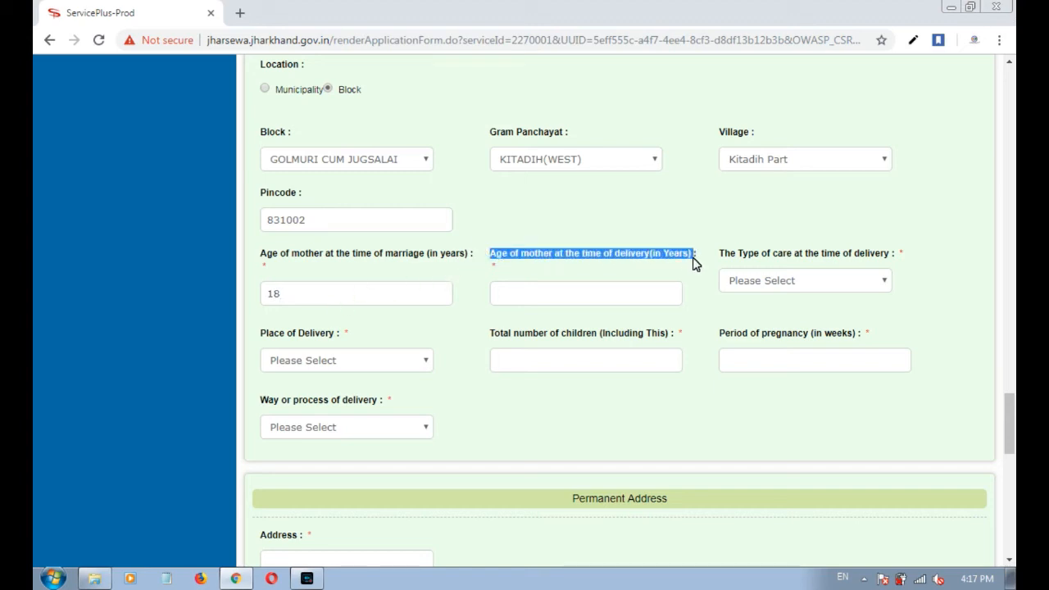
click(589, 303)
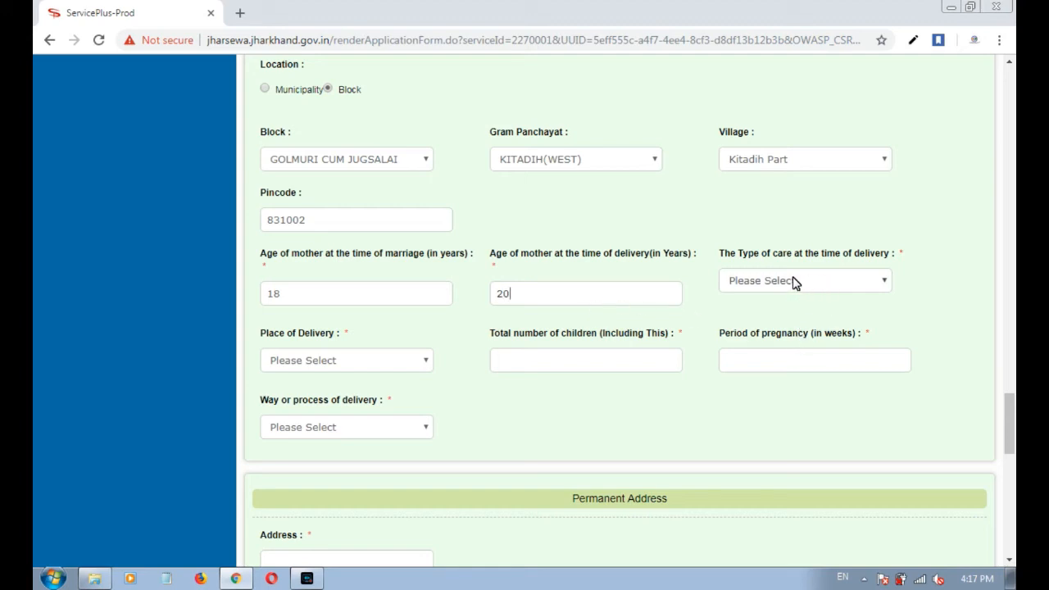
drag(721, 254, 895, 257)
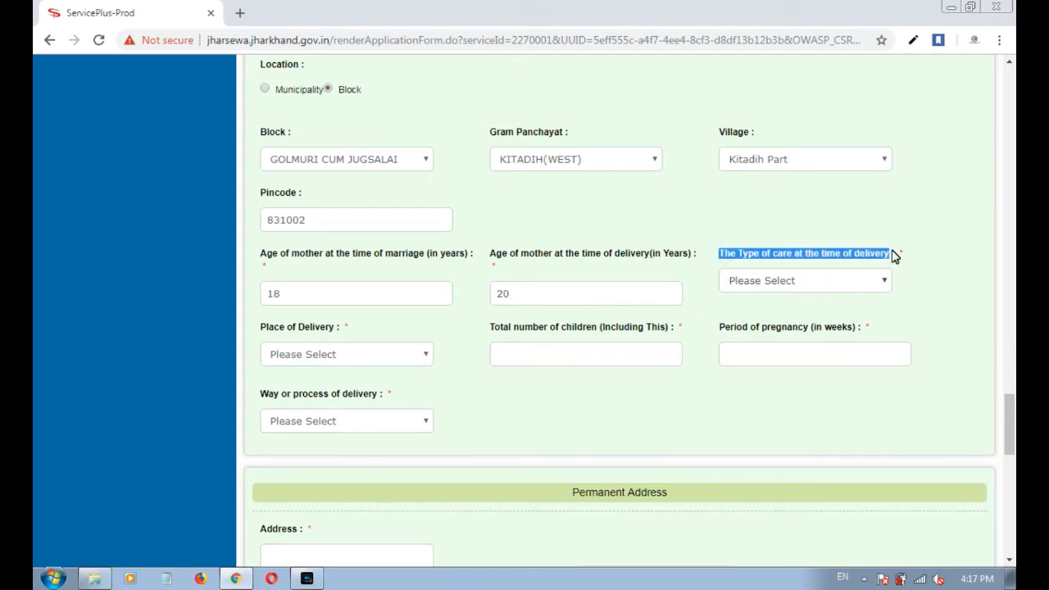
Set both the type of care and the place of delivery to Home.
click(848, 282)
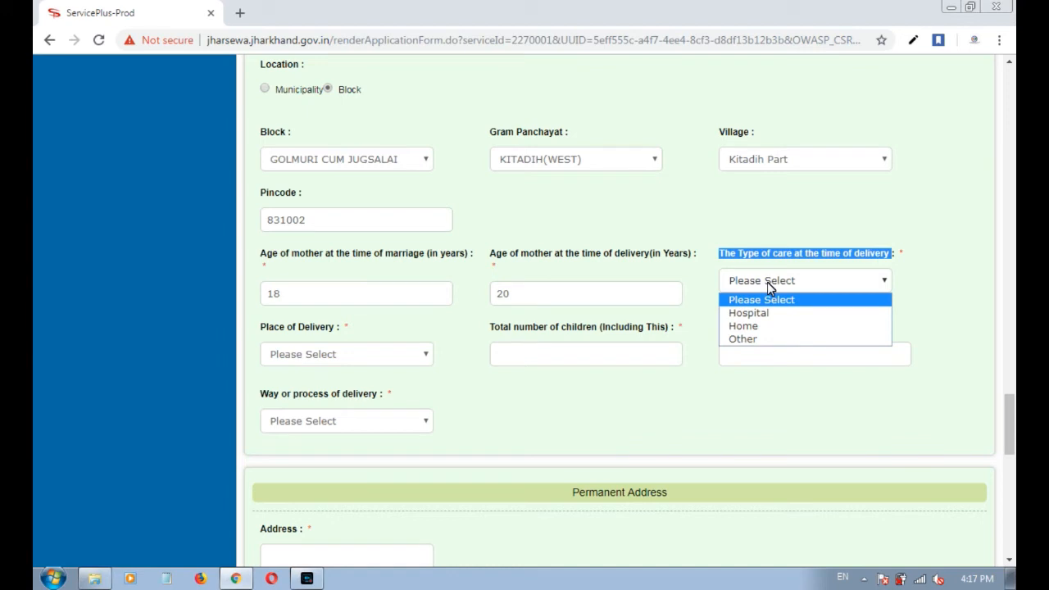
click(774, 332)
click(336, 354)
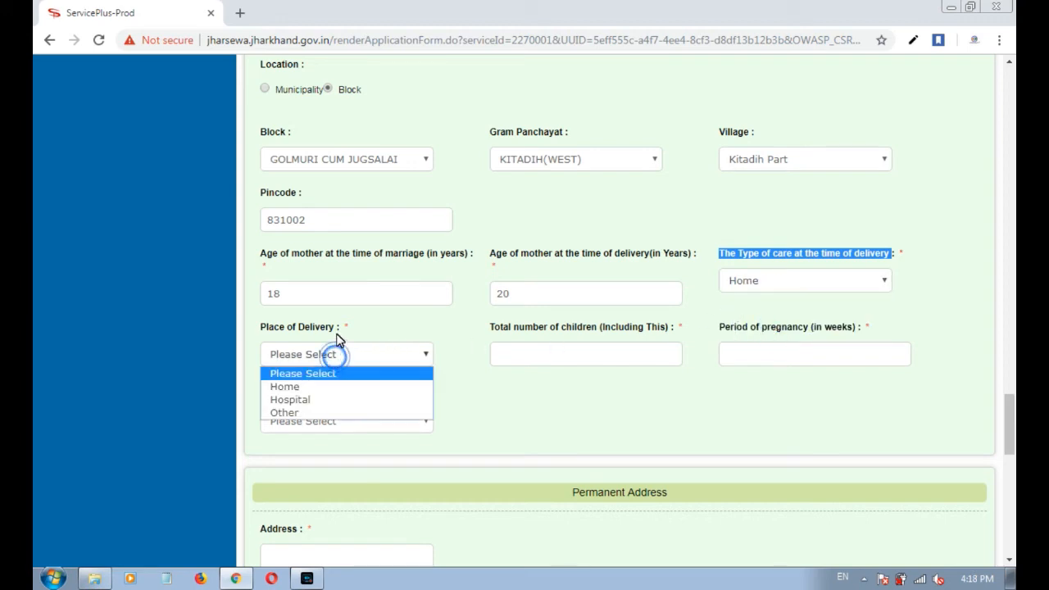
click(336, 337)
drag(336, 332, 264, 339)
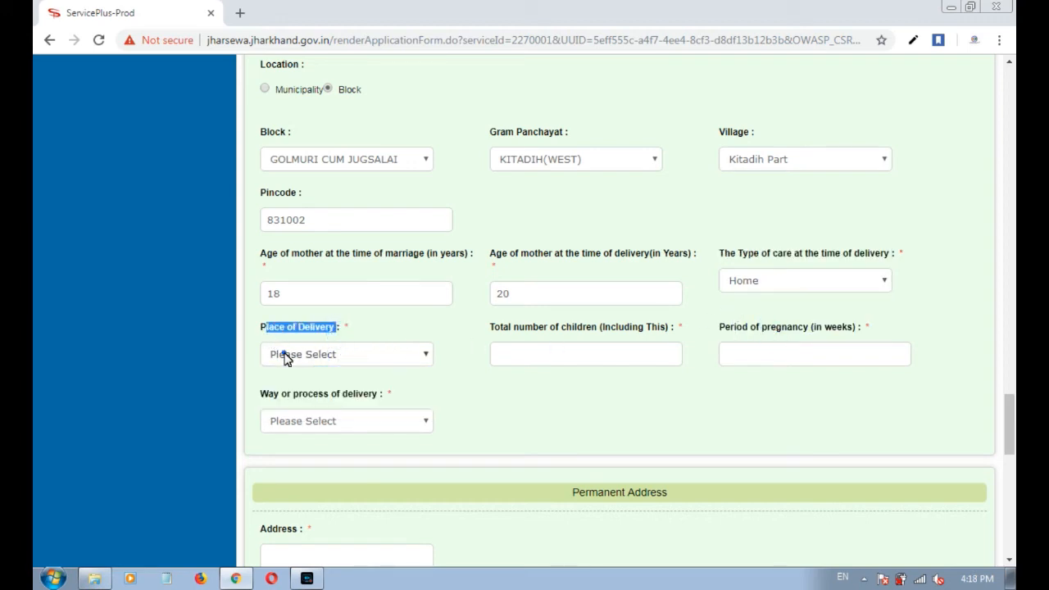
click(286, 359)
click(287, 329)
click(289, 360)
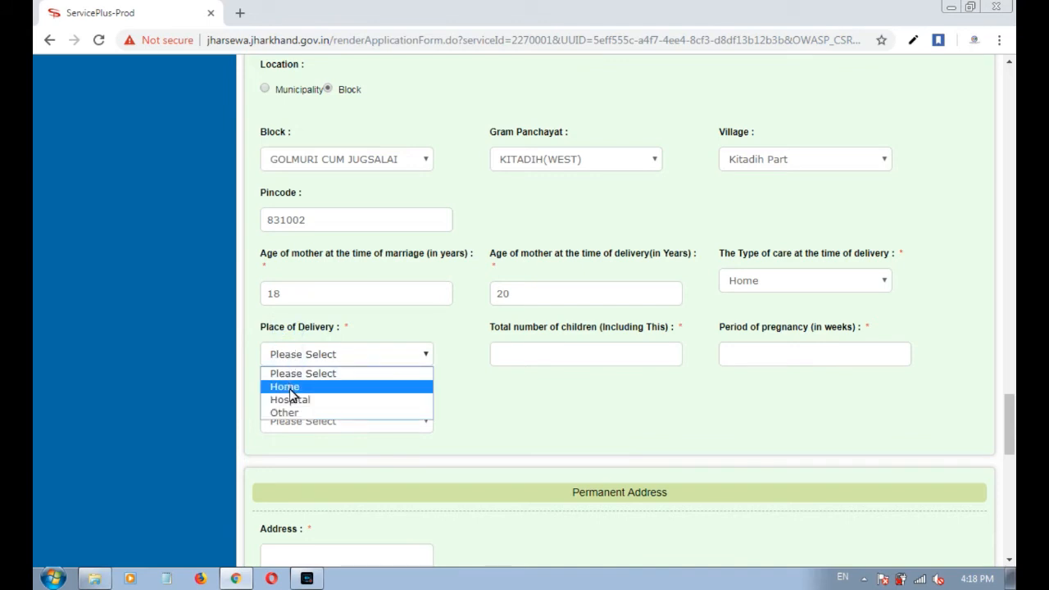
click(288, 390)
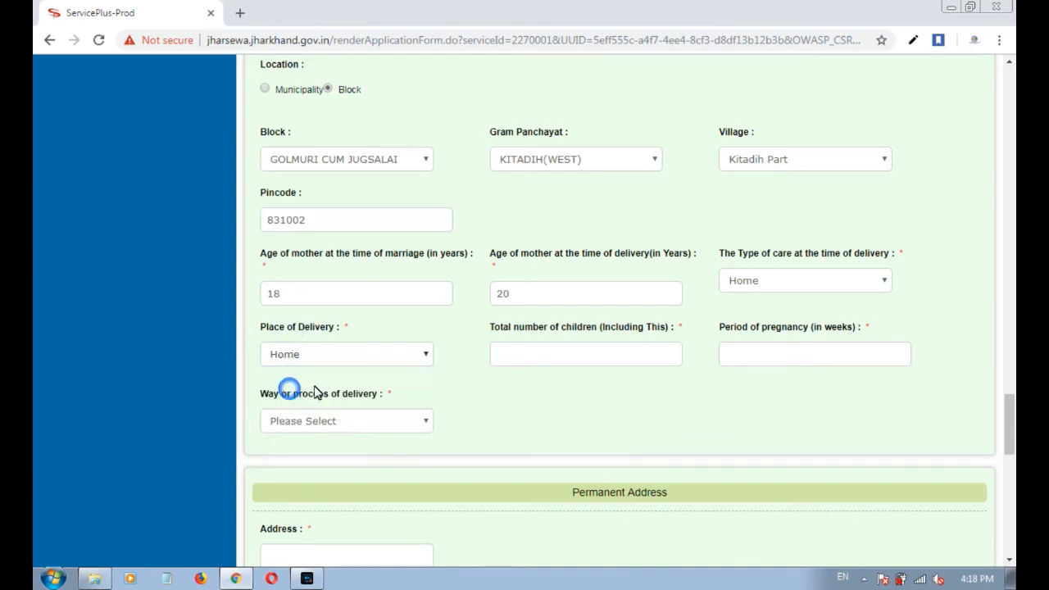
Enter 1 as the total number of children and 36 weeks as the pregnancy period.
click(585, 347)
drag(482, 326, 658, 329)
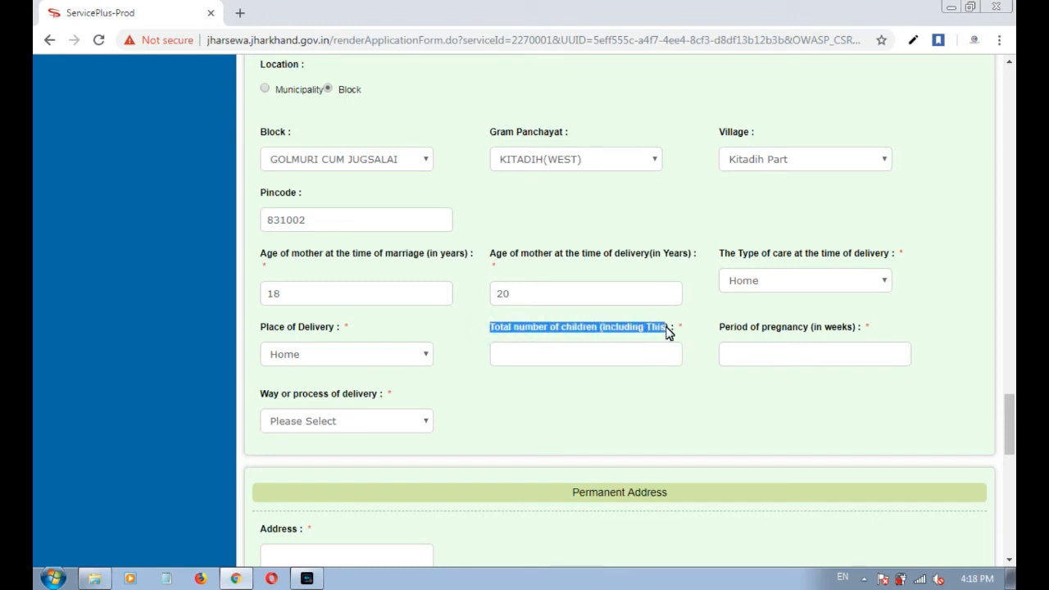
click(587, 362)
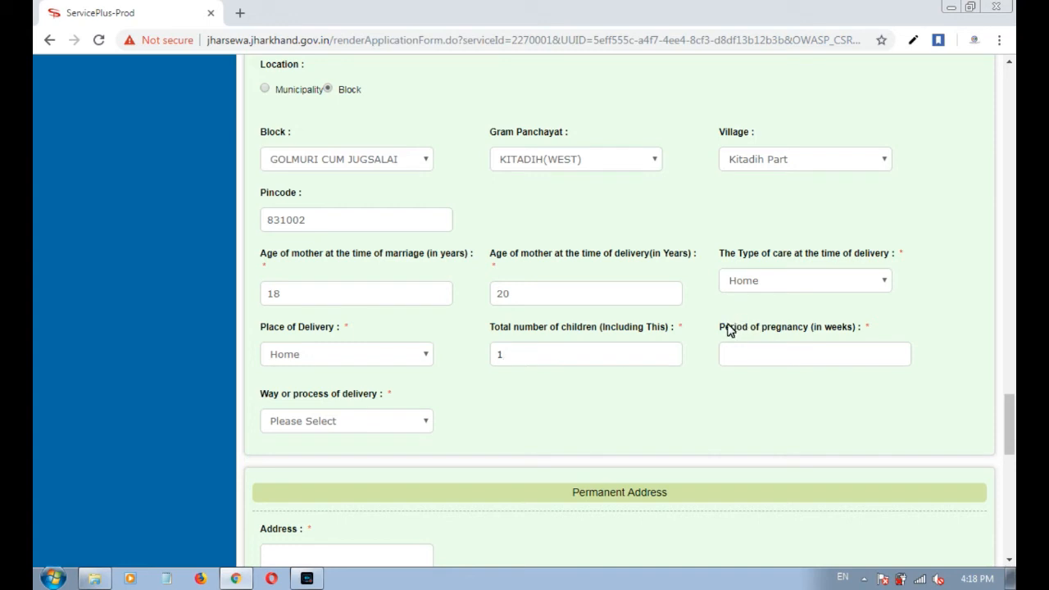
drag(725, 330, 815, 330)
click(793, 350)
Set the way of delivery to Normal.
scroll(779, 367, down, 1)
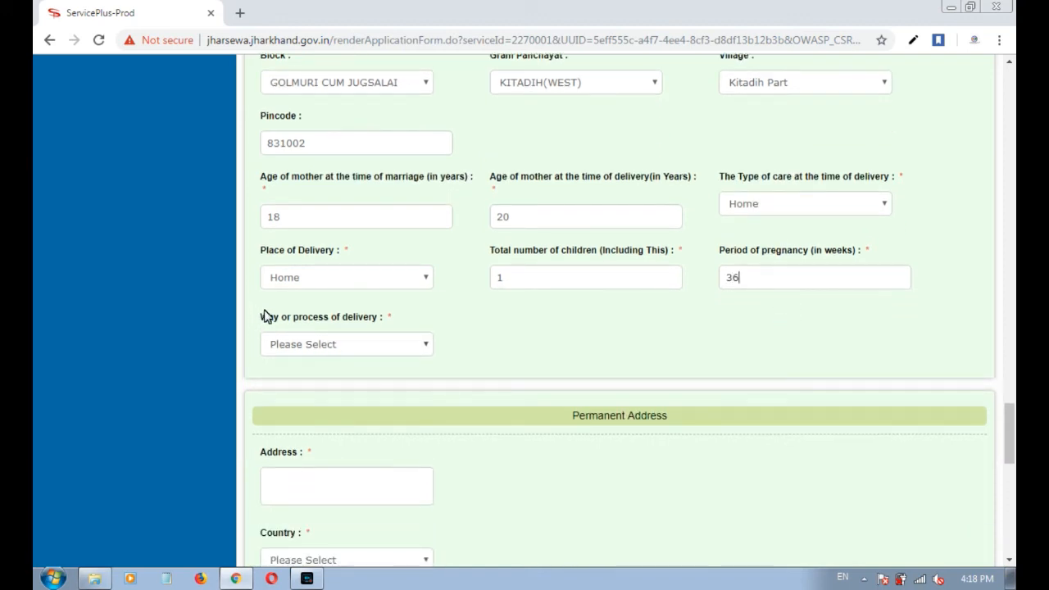
drag(259, 317, 385, 323)
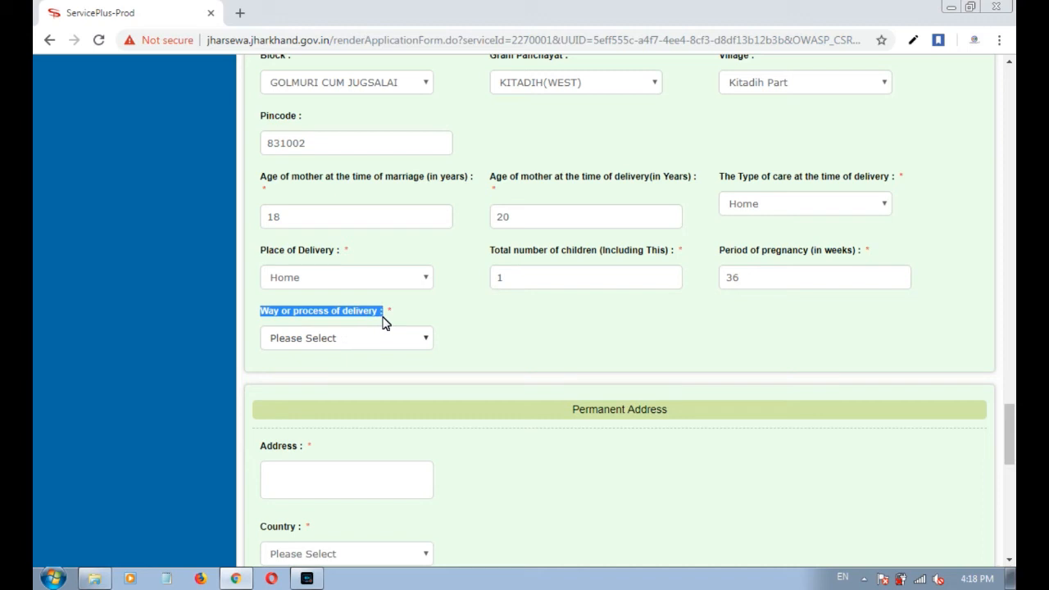
click(478, 316)
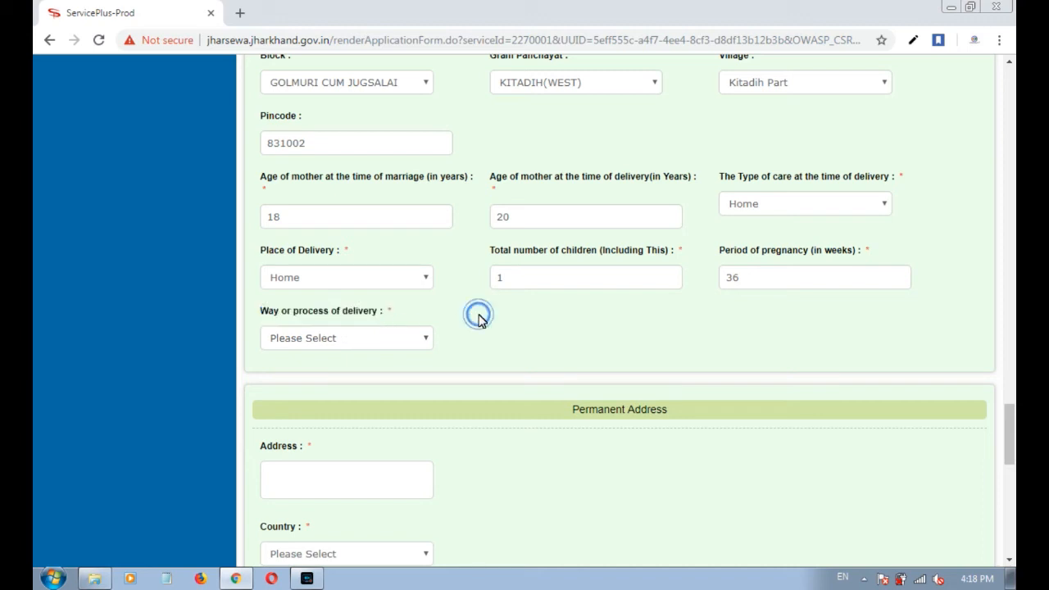
click(403, 342)
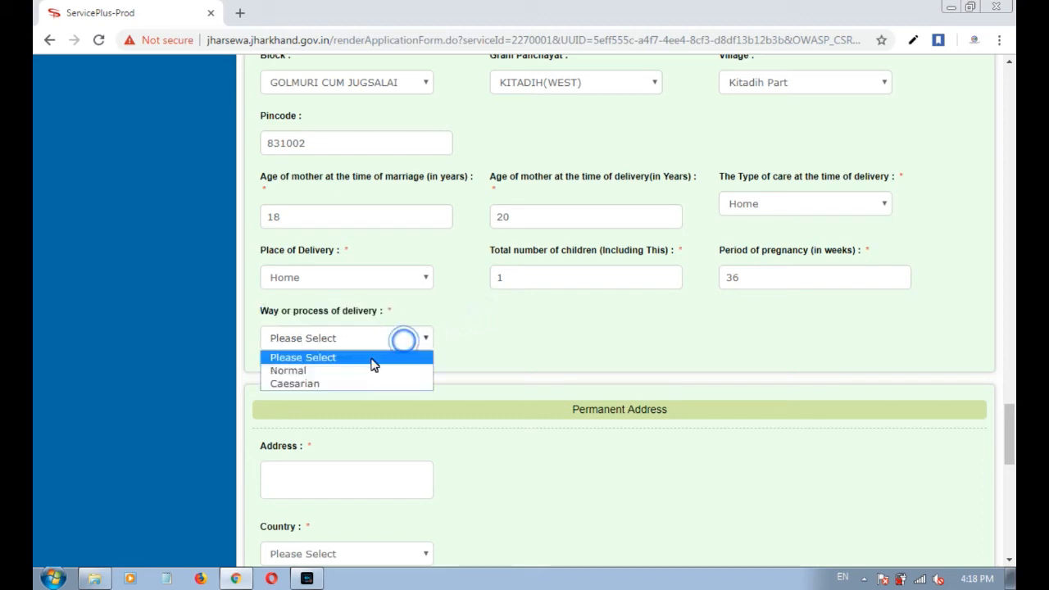
click(319, 374)
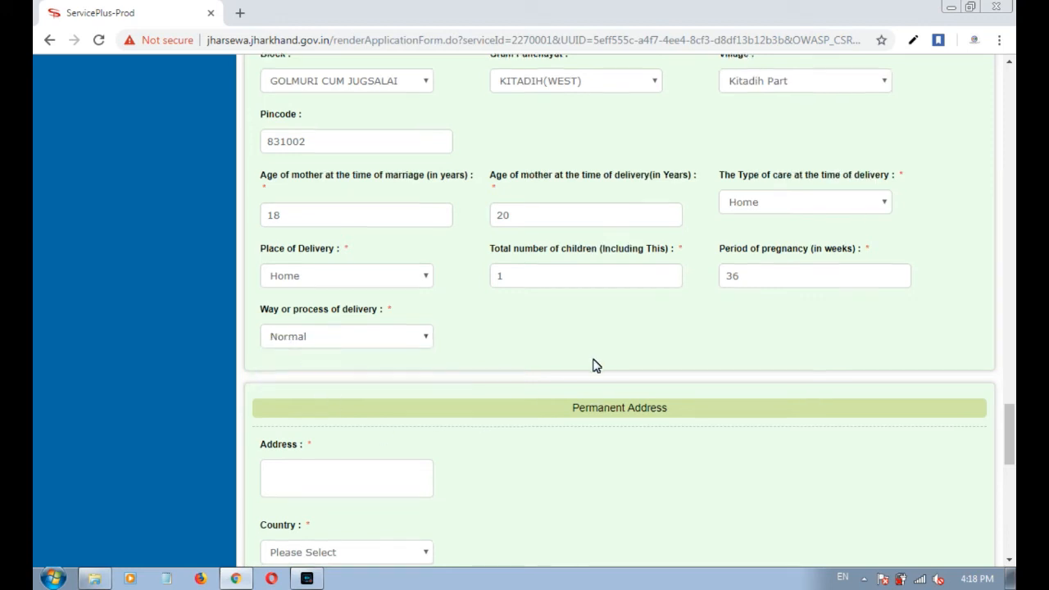
scroll(596, 366, down, 2)
drag(604, 260, 667, 257)
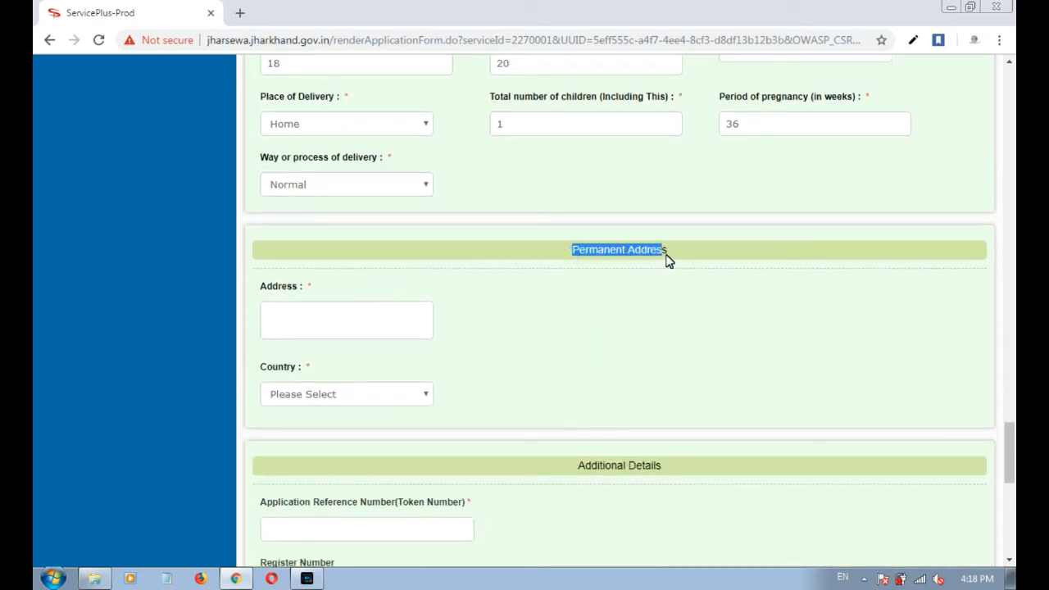
Enter the permanent house address, then pick India, JHARKHAND, EAST SINGHBUM and DHALBHUM sub division.
click(533, 345)
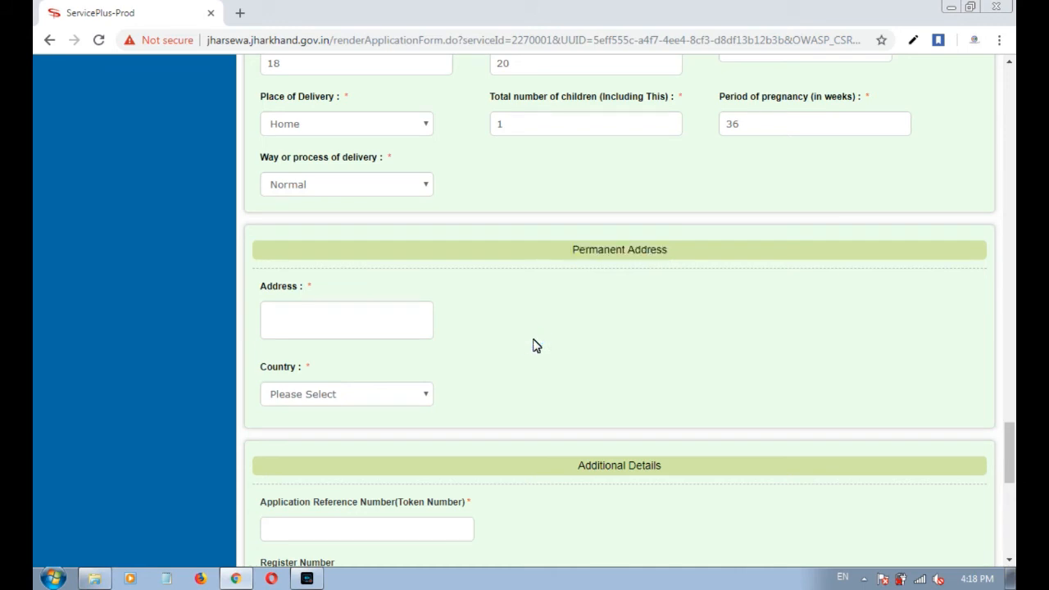
click(323, 324)
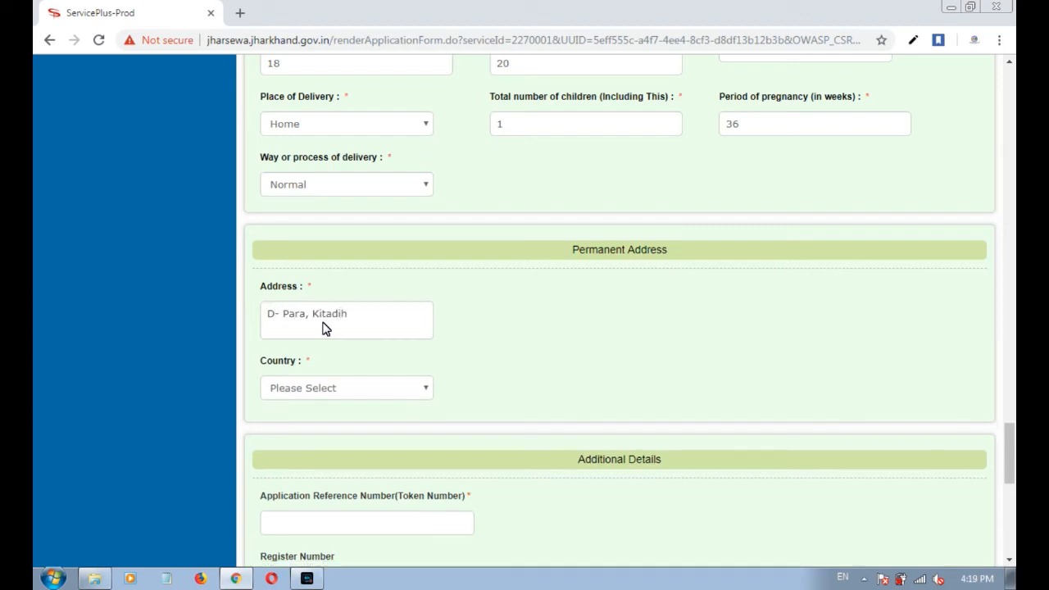
key(Tab)
key(i)
key(Tab)
key(j)
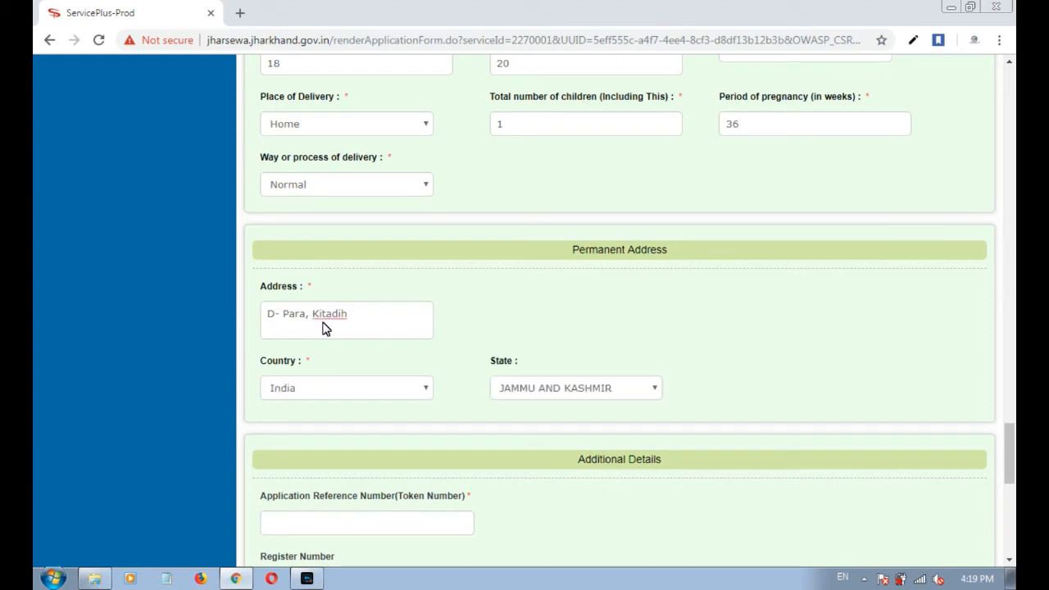
key(h)
key(Tab)
key(e)
key(Tab)
key(d)
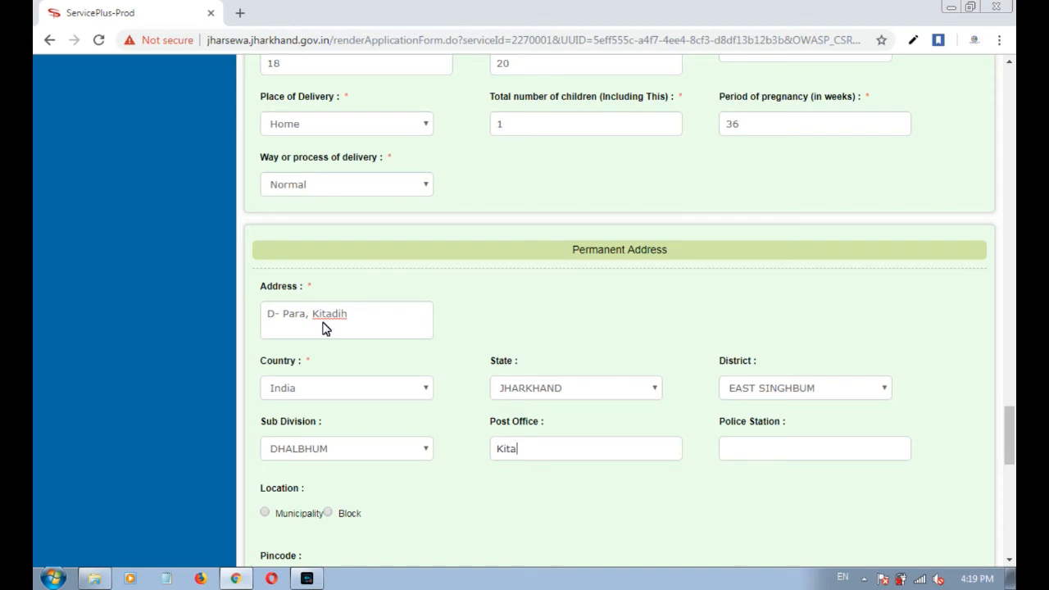
Fill in the post office and police station, set location to Block, choose GOLMURI CUM JUGSALAI.
text(Parsudih)
key(Tab)
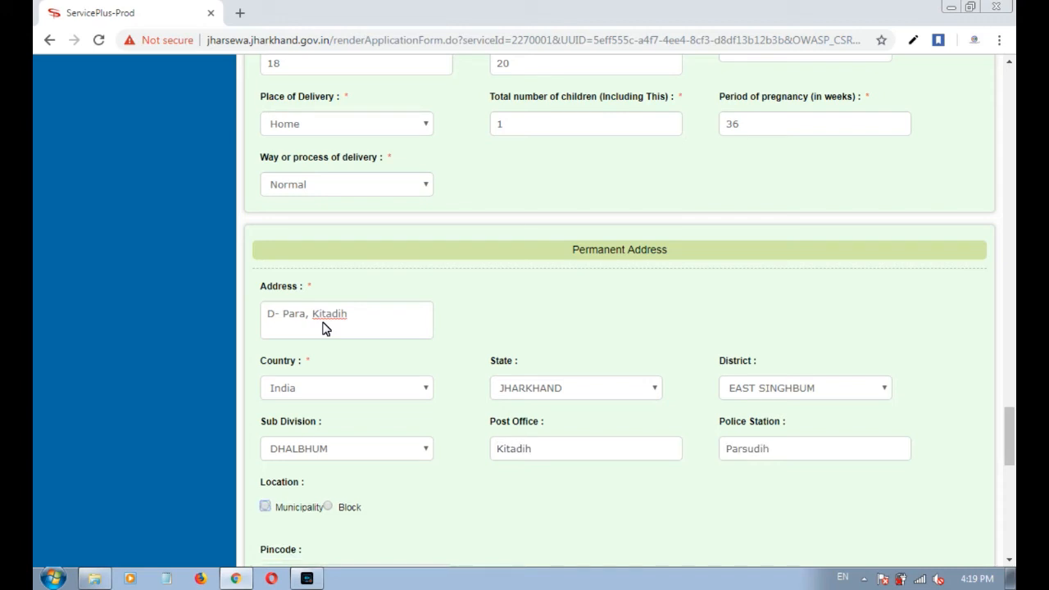
key(space)
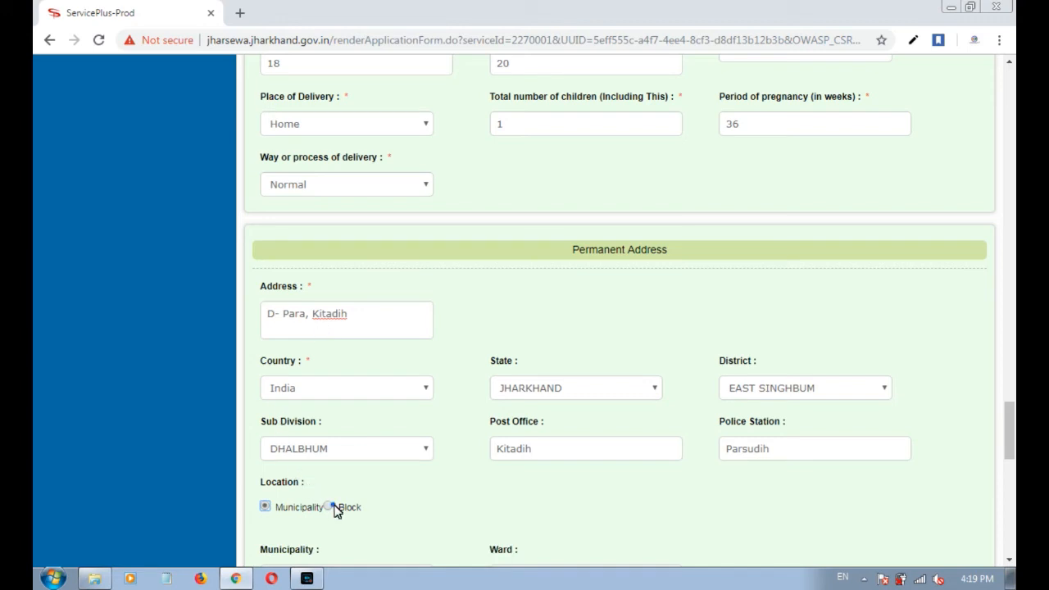
click(336, 507)
scroll(349, 498, down, 2)
click(353, 421)
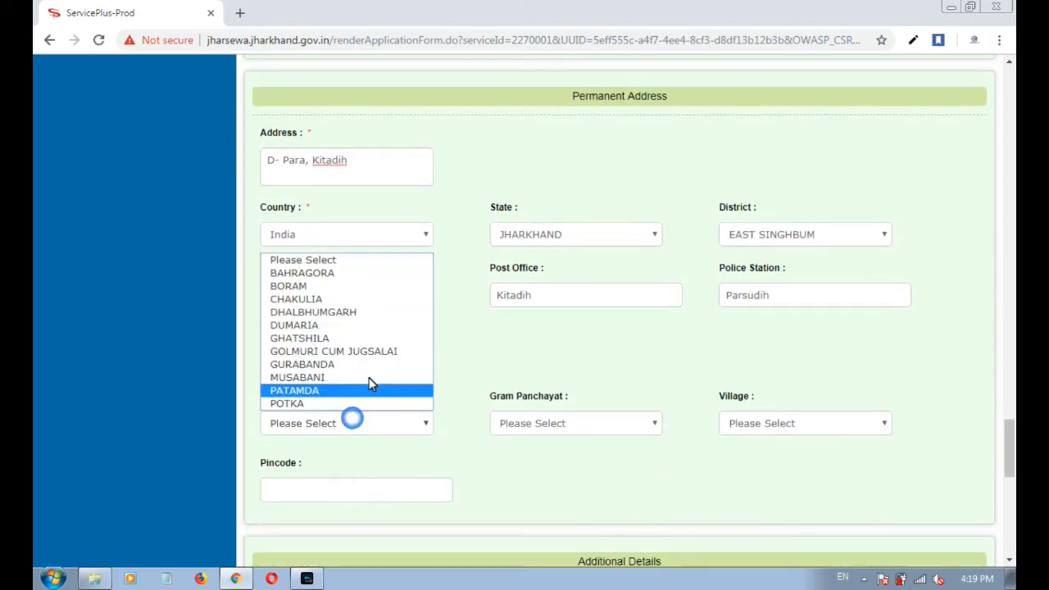
click(381, 353)
Choose gram panchayat KITADIH(WEST), village Kitadih Part, and enter pincode 831002.
click(517, 423)
scroll(545, 401, down, 1)
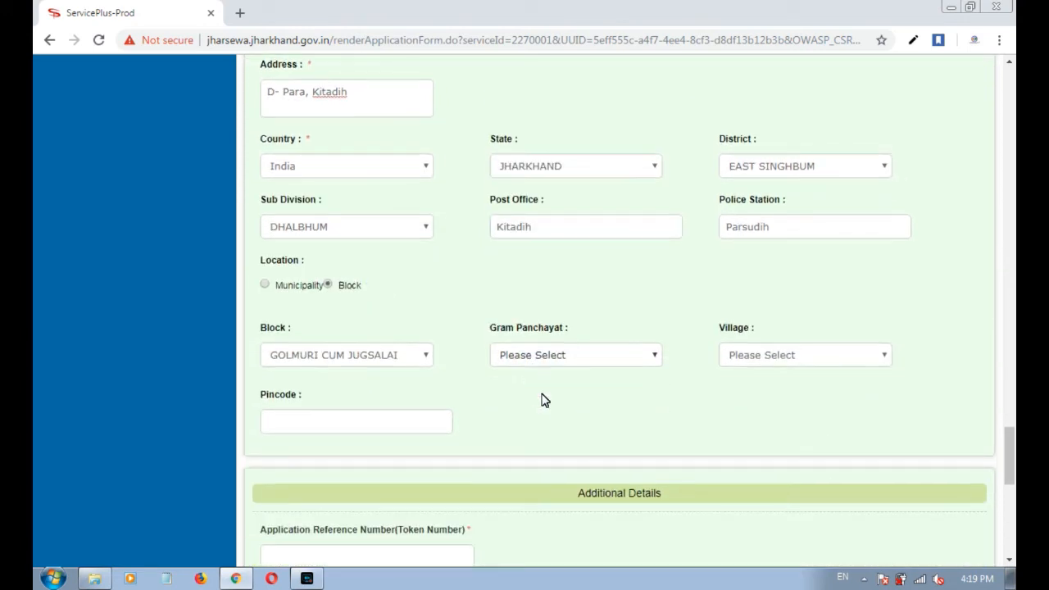
scroll(545, 401, down, 2)
click(557, 197)
scroll(567, 295, down, 3)
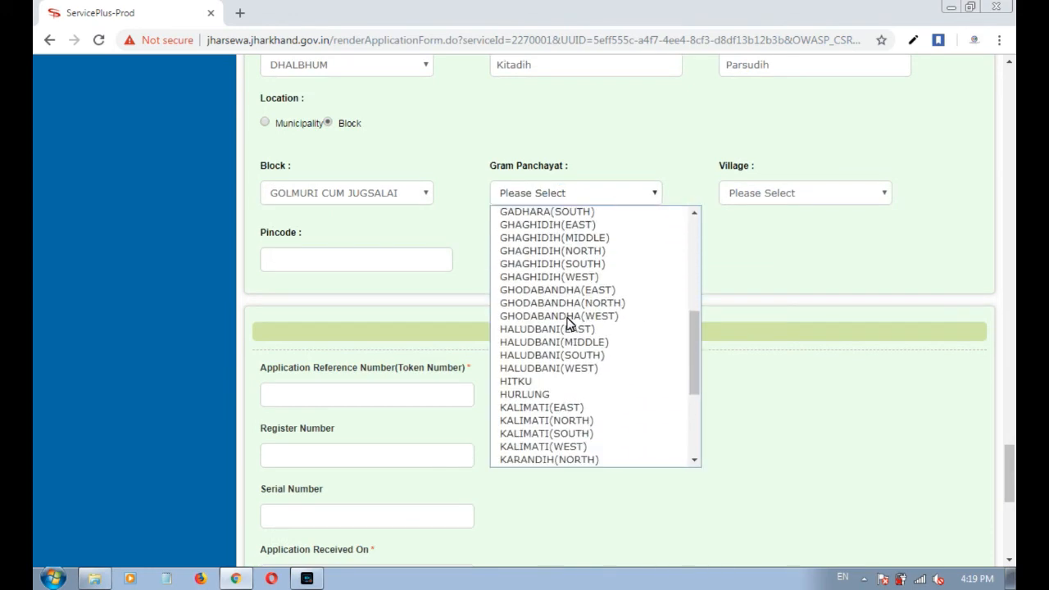
key(k)
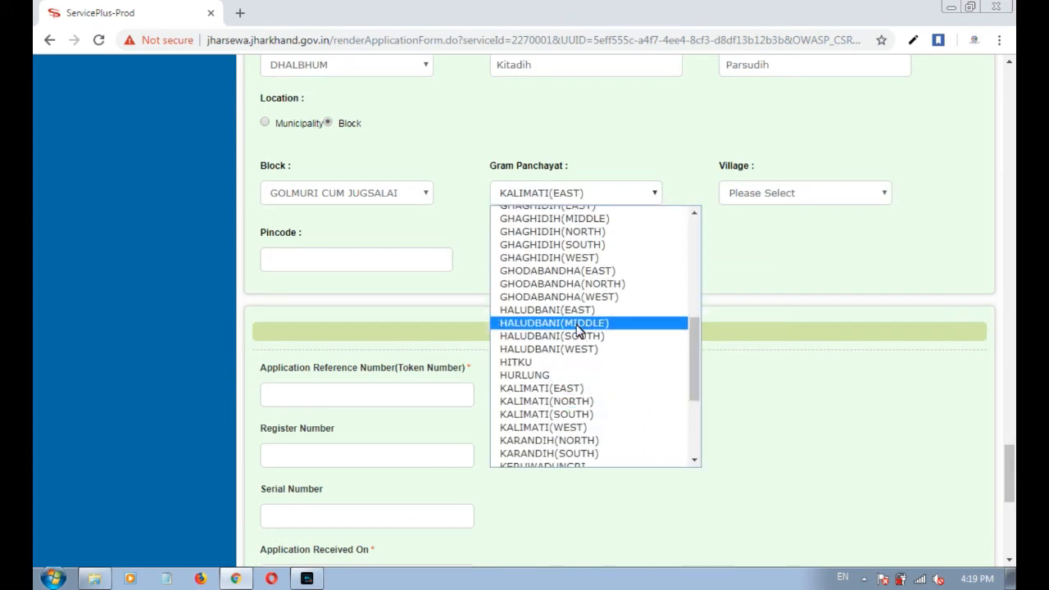
scroll(578, 332, down, 4)
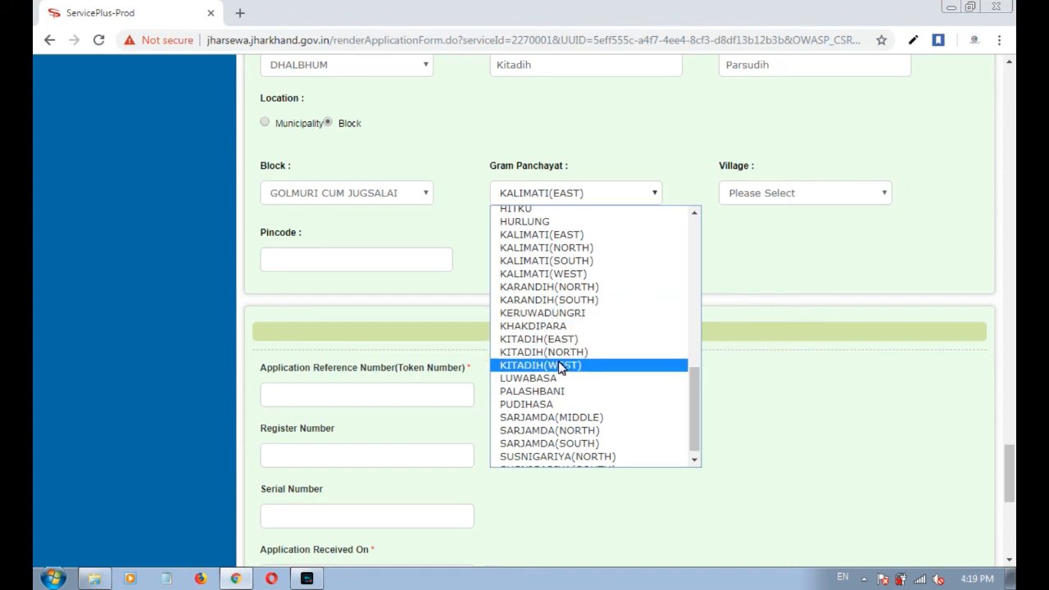
click(561, 367)
click(743, 194)
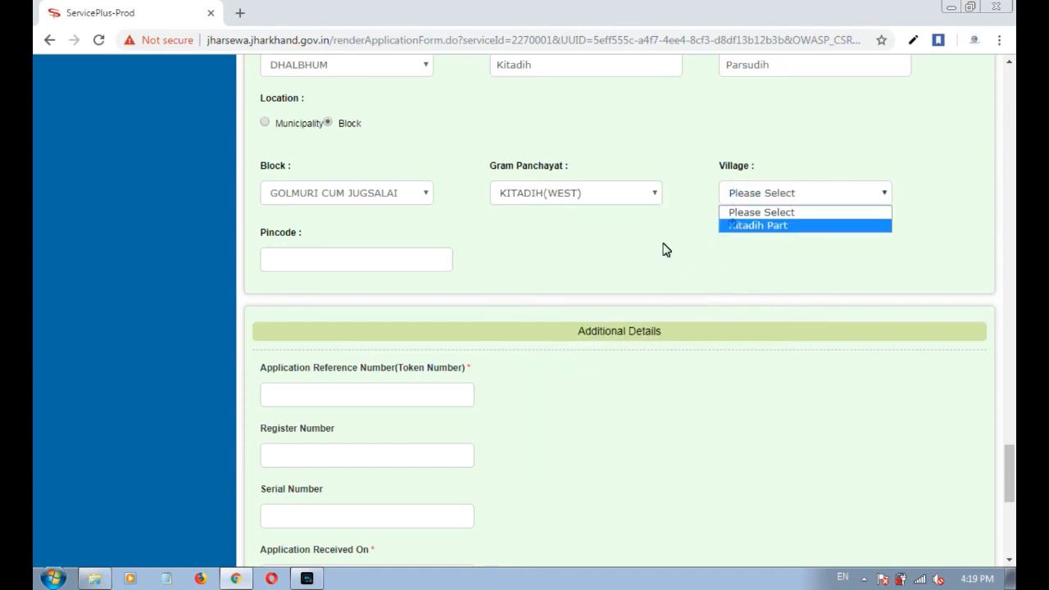
click(733, 225)
click(349, 267)
text(83)
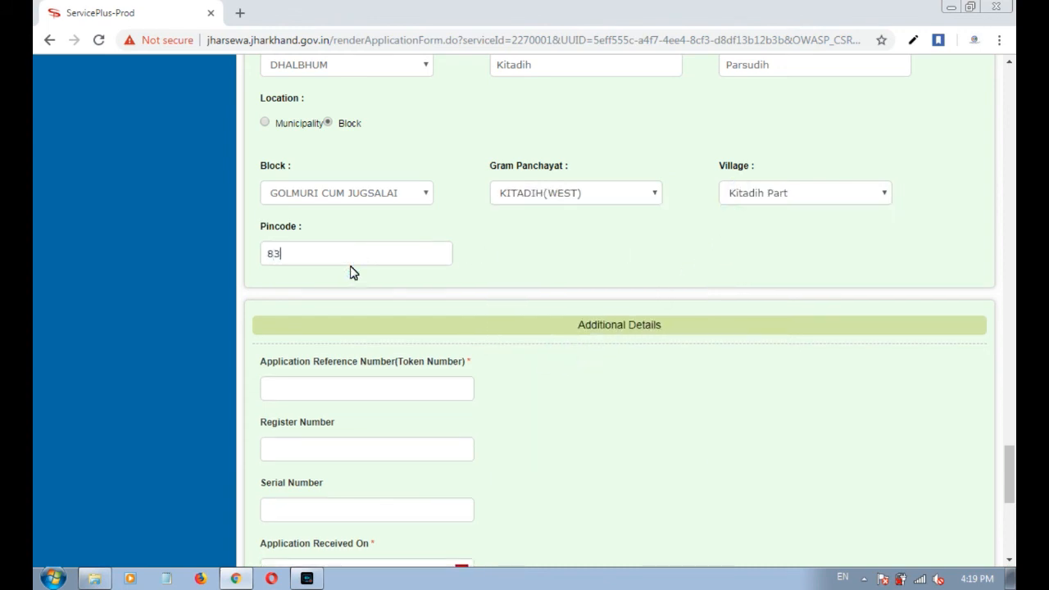
text(1002)
scroll(390, 280, down, 2)
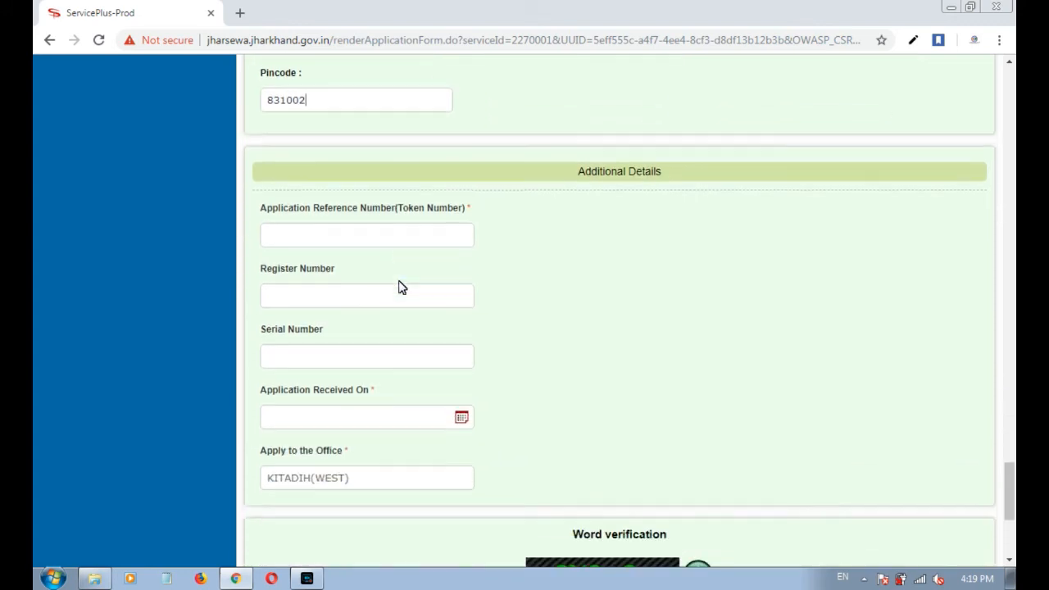
Go to Additional Details and place the cursor in the Application Reference (Token) Number field.
drag(680, 171, 570, 177)
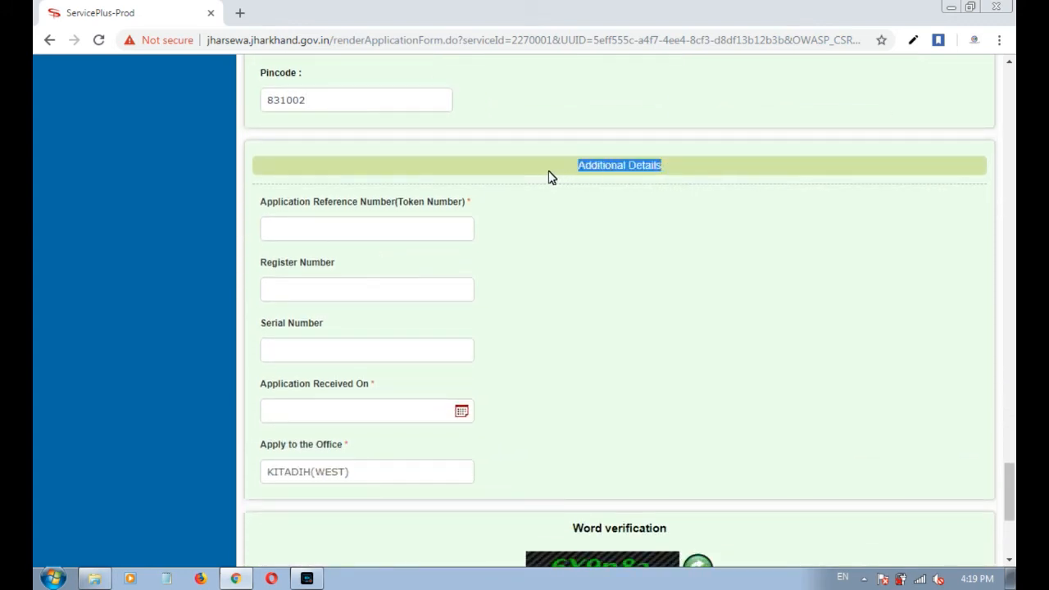
click(369, 227)
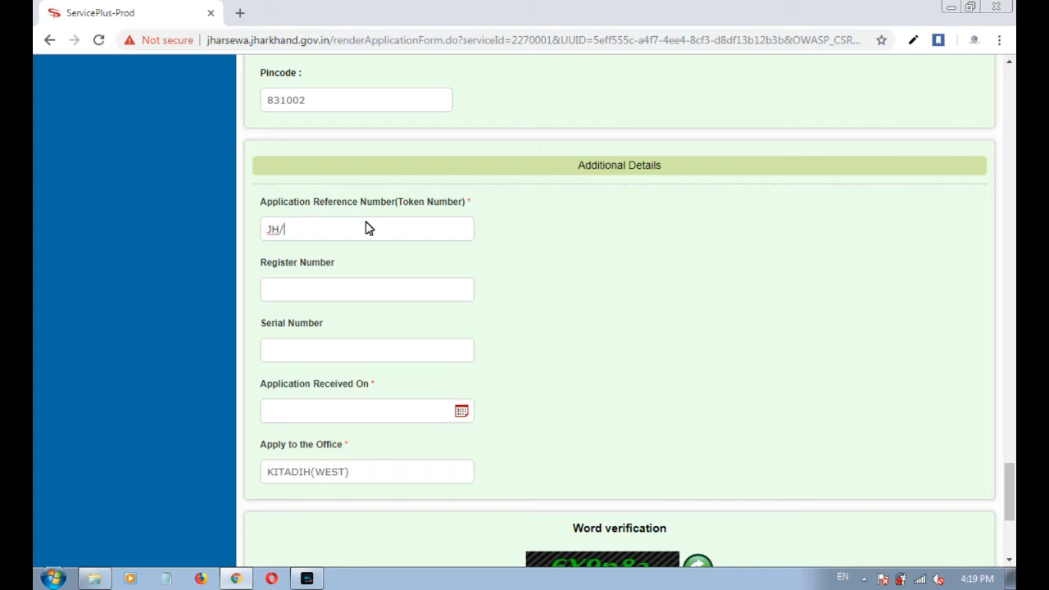
Finish the token number (ending BC/2018) and copy it into Register Number and Serial Number.
click(331, 292)
click(333, 235)
double_click(334, 235)
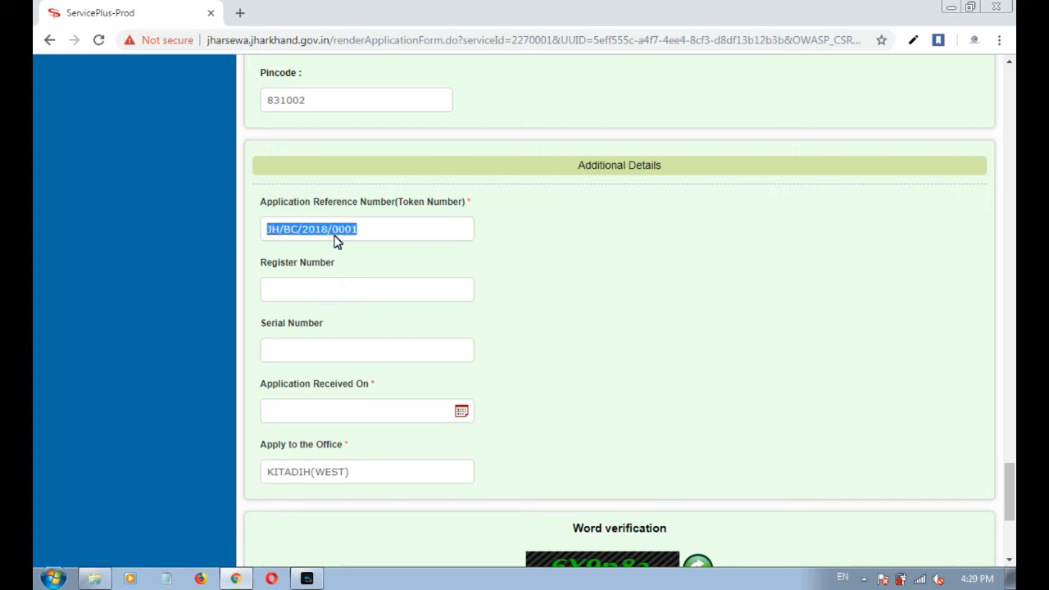
key(ctrl+c)
key(Tab)
key(ctrl+v)
key(Tab)
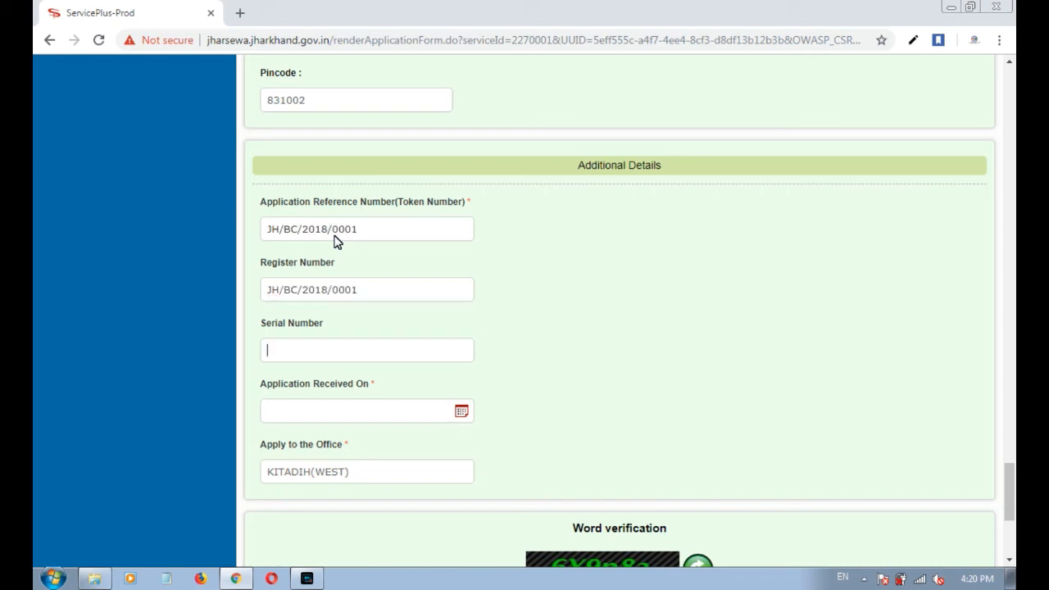
key(ctrl+v)
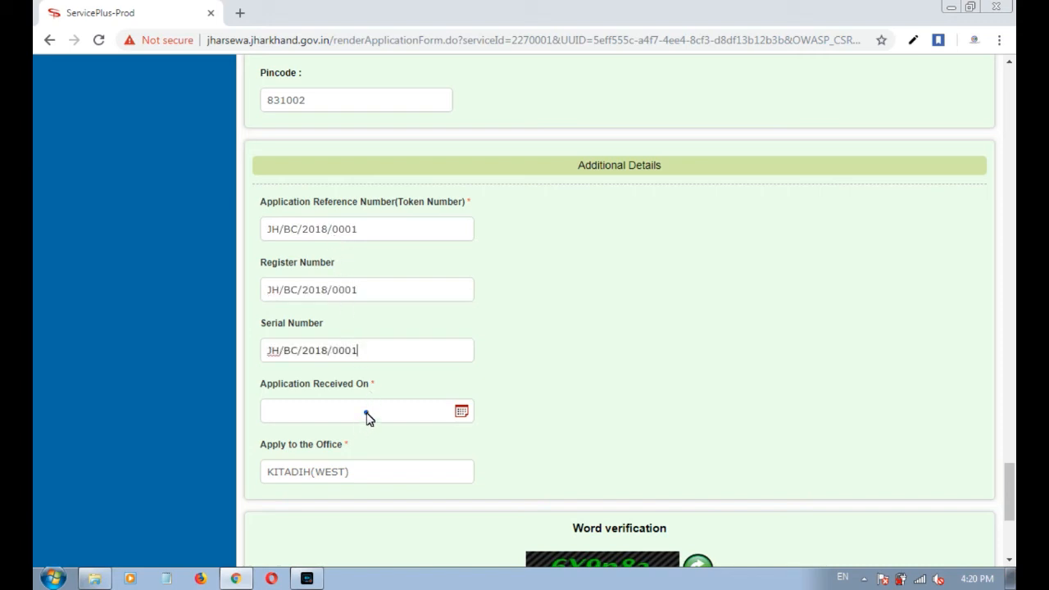
Set Application Received On to 16/11/2018 with the date picker.
click(366, 416)
click(417, 334)
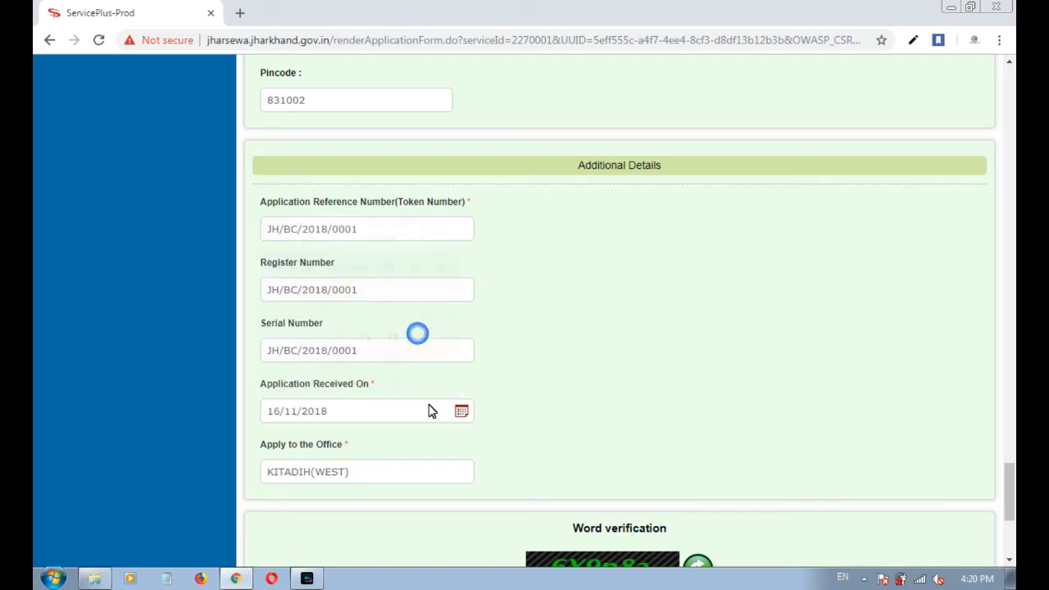
double_click(377, 385)
click(582, 384)
Type the captcha characters shown into the Word verification field.
scroll(582, 385, down, 2)
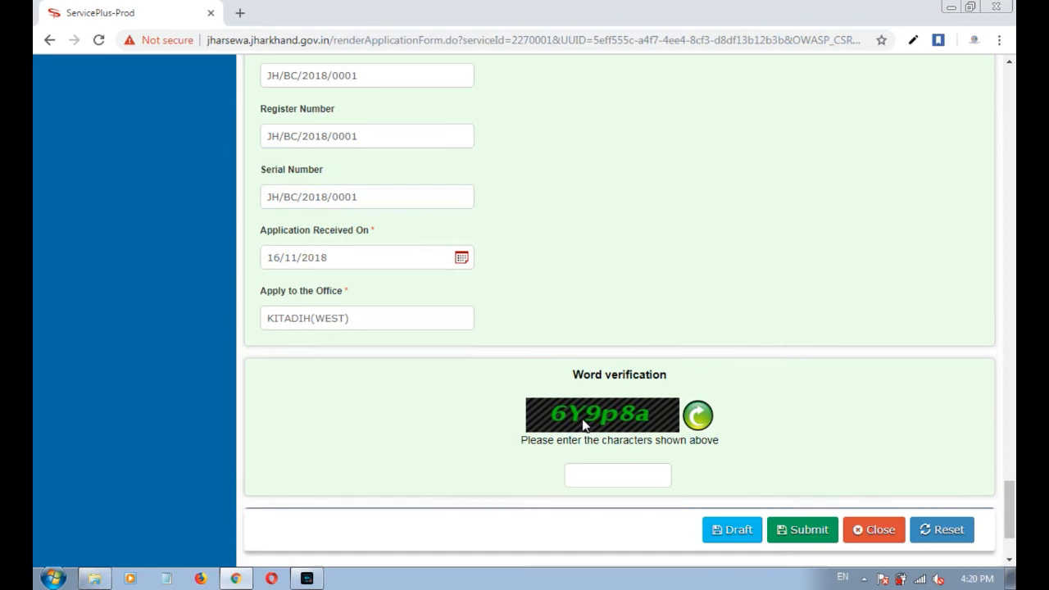
click(623, 478)
text(6Y9p8a)
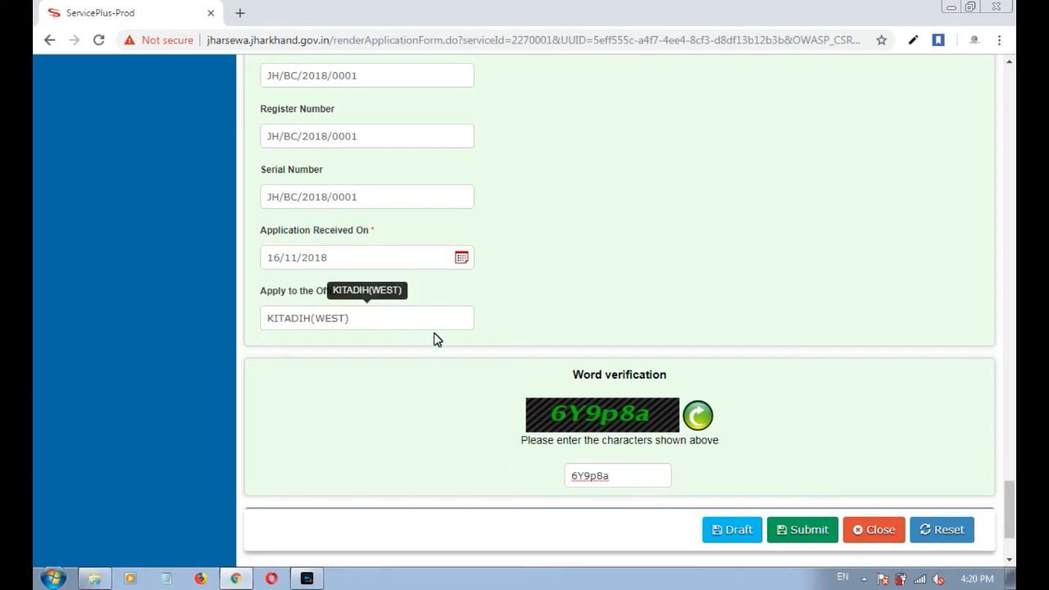
drag(574, 370, 689, 377)
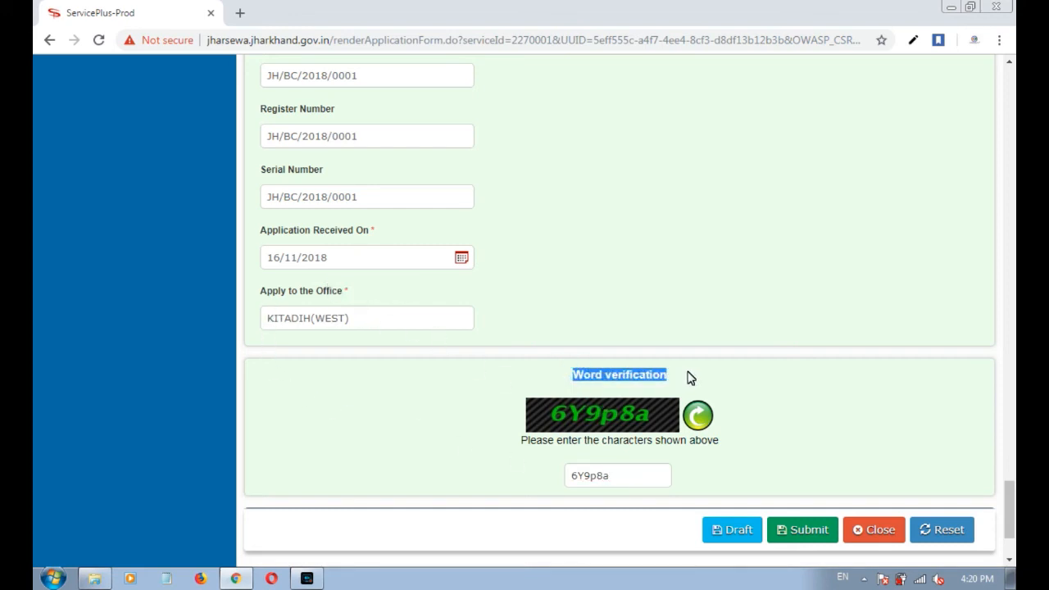
drag(621, 480, 566, 441)
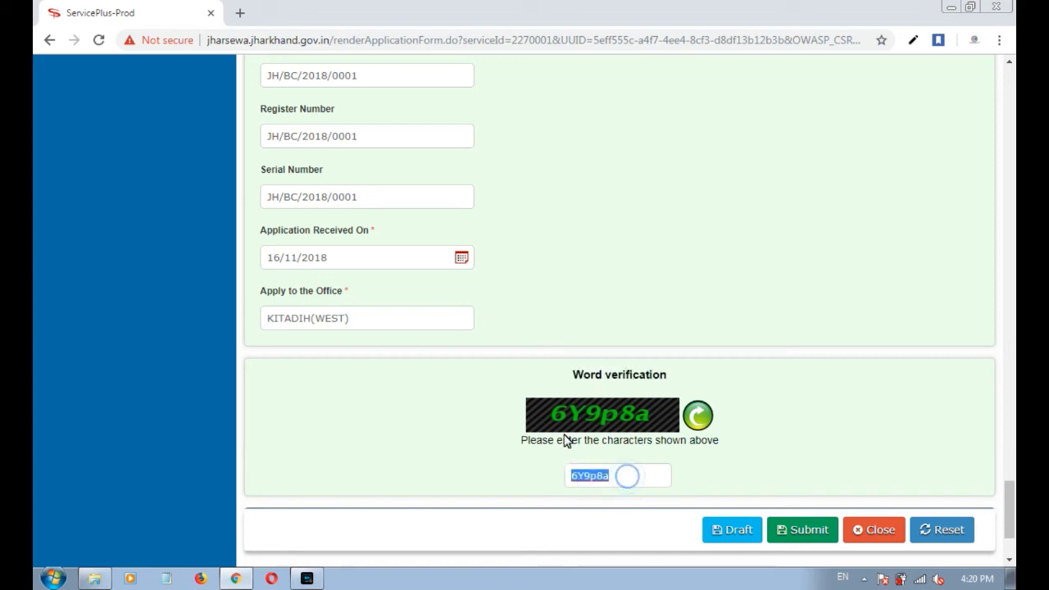
click(610, 484)
drag(621, 482, 581, 485)
click(605, 501)
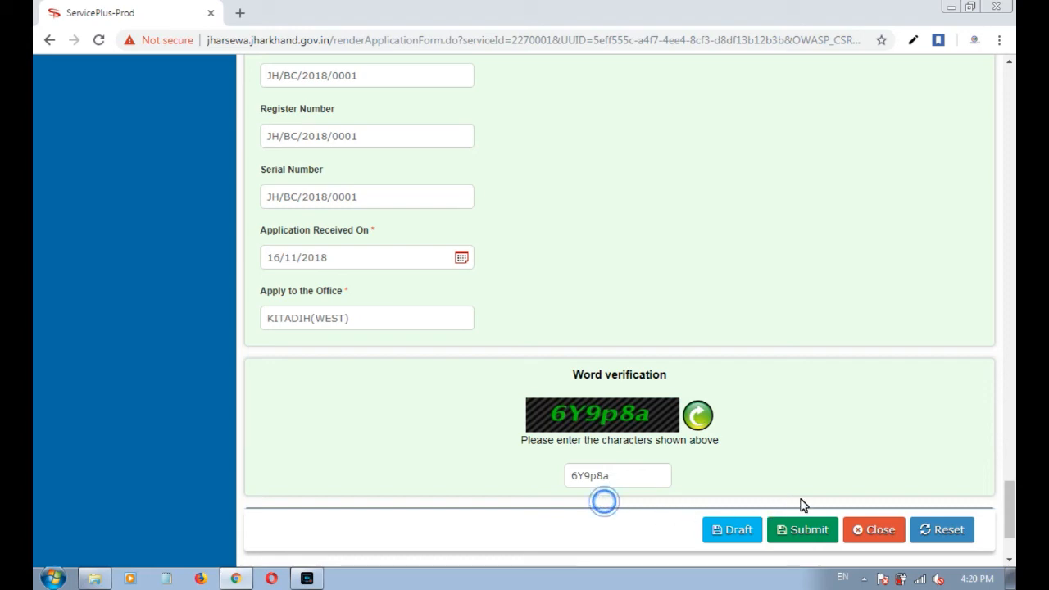
drag(1012, 512, 1008, 550)
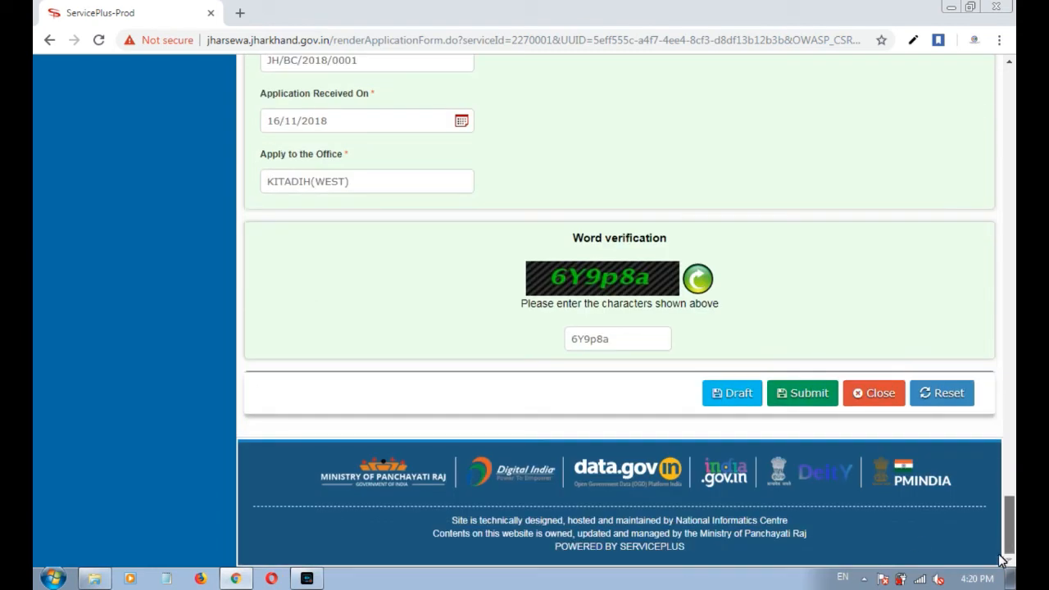
Submit the form and scroll the Applicant Details summary down to the action buttons.
click(810, 395)
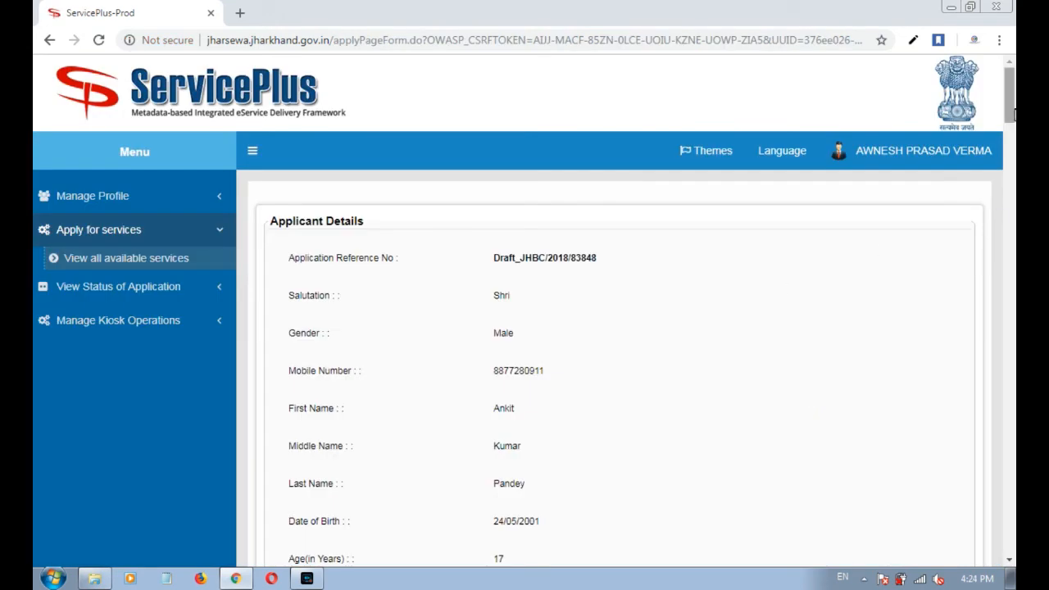
scroll(1009, 123, down, 1)
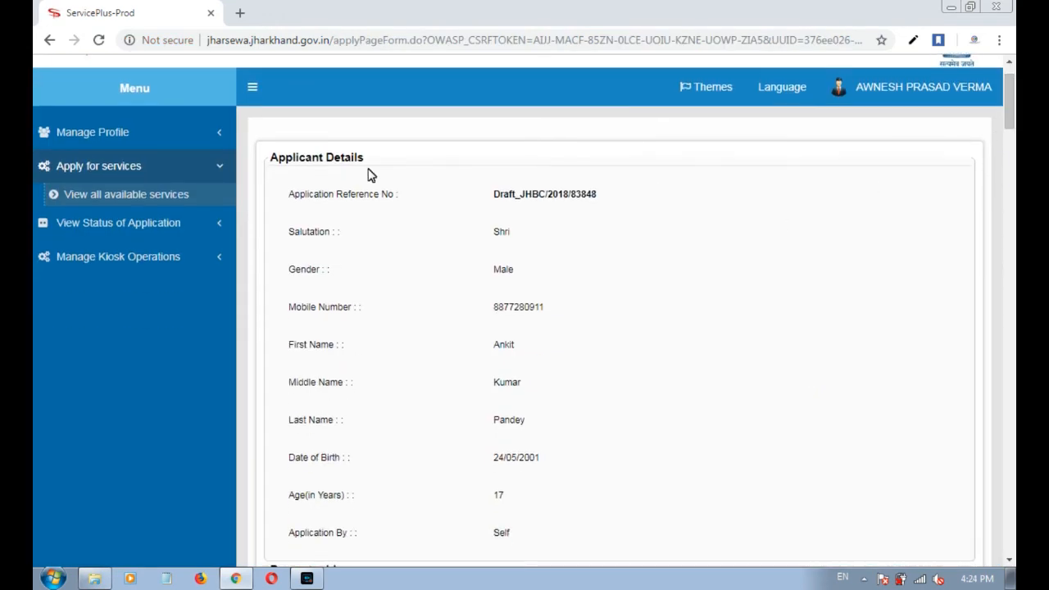
drag(369, 164, 273, 169)
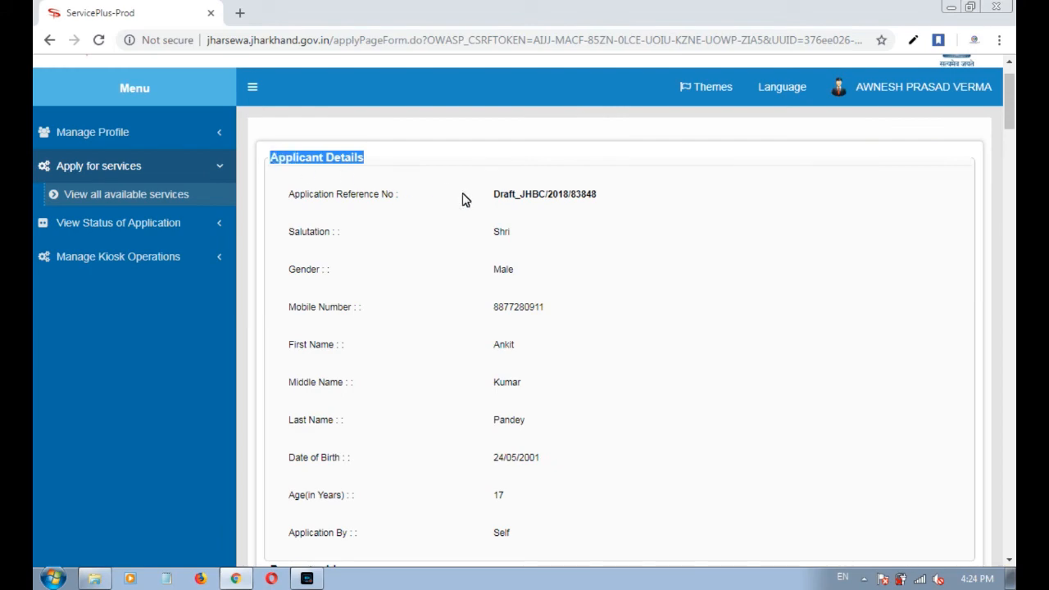
scroll(527, 238, down, 1)
scroll(527, 239, down, 7)
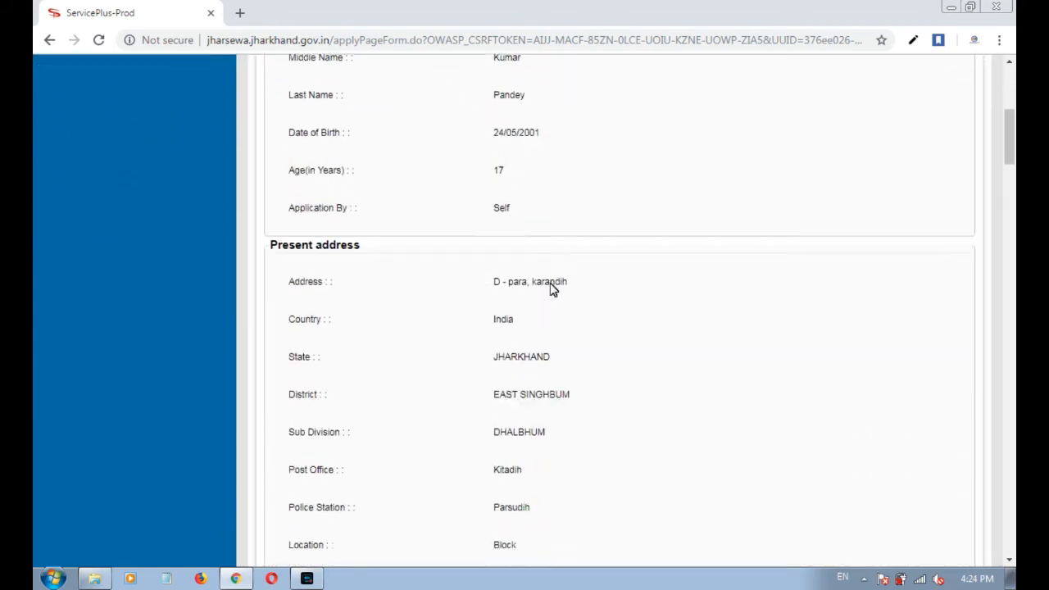
scroll(551, 292, down, 10)
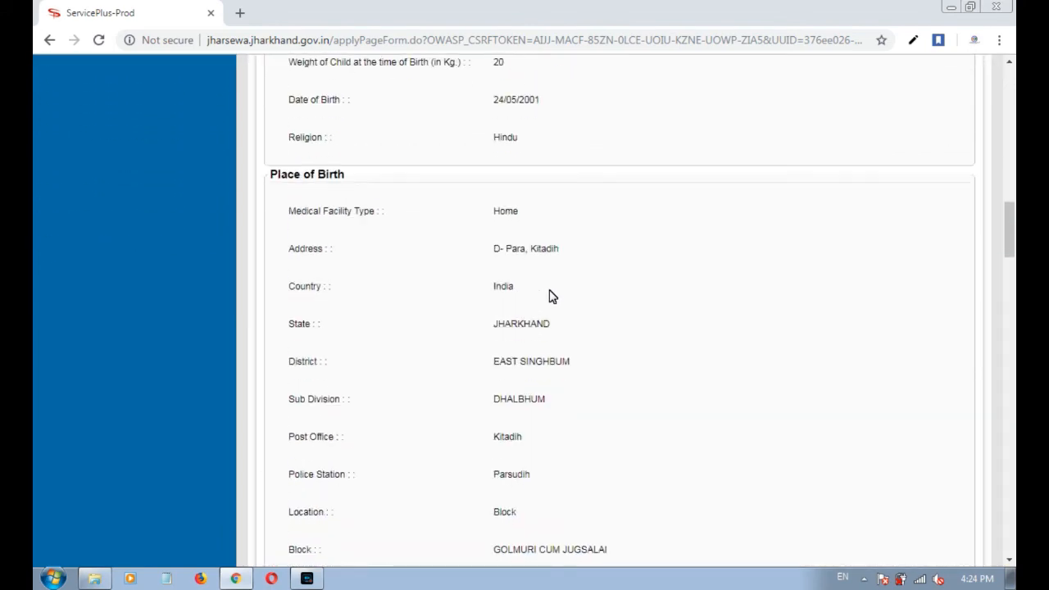
scroll(552, 296, down, 15)
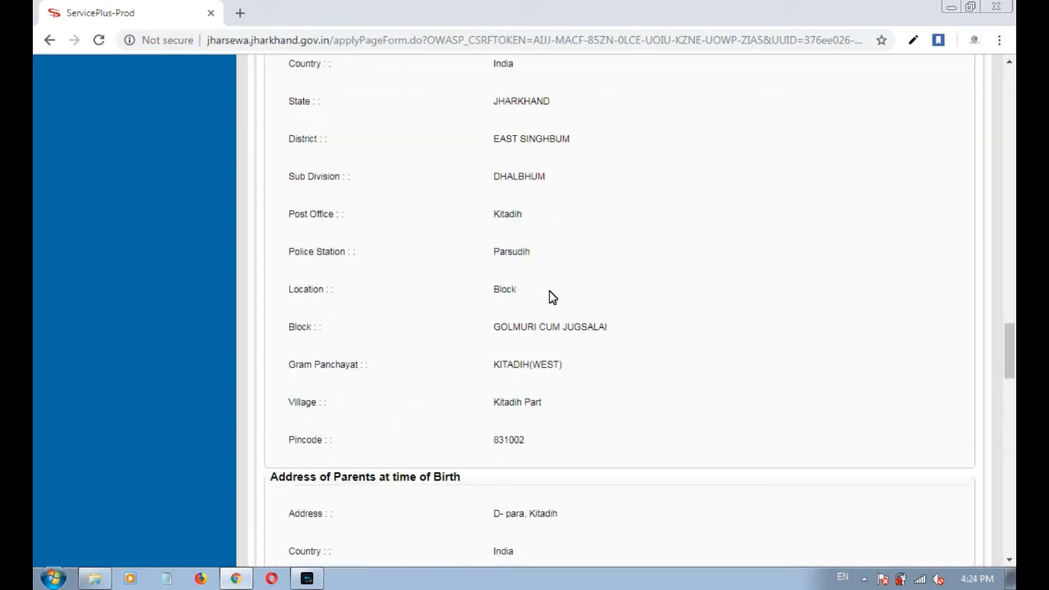
scroll(552, 297, down, 10)
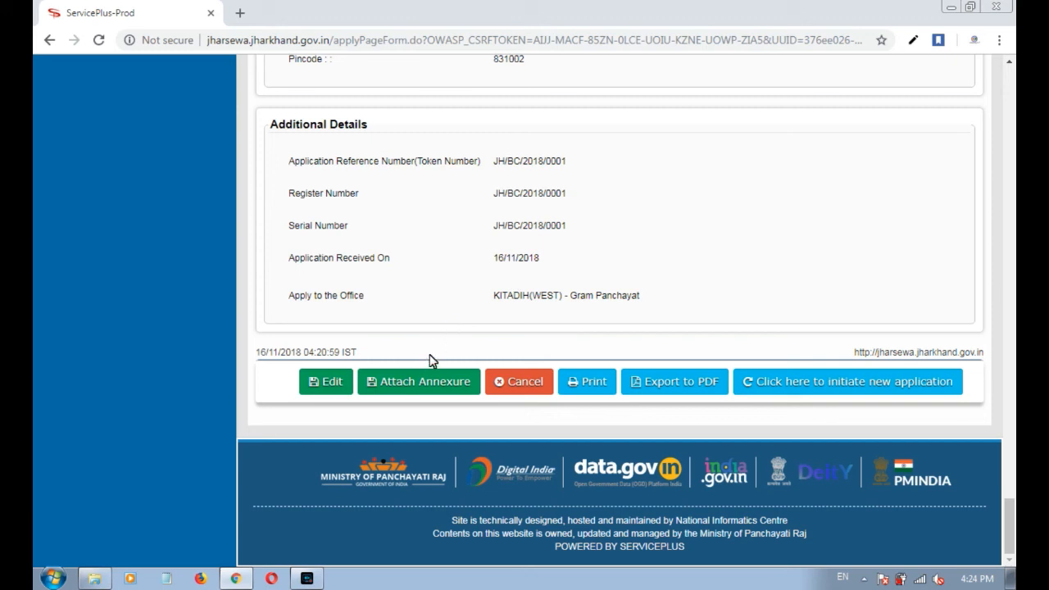
Open the Attach Enclosure(s) page via Attach Annexure.
click(414, 383)
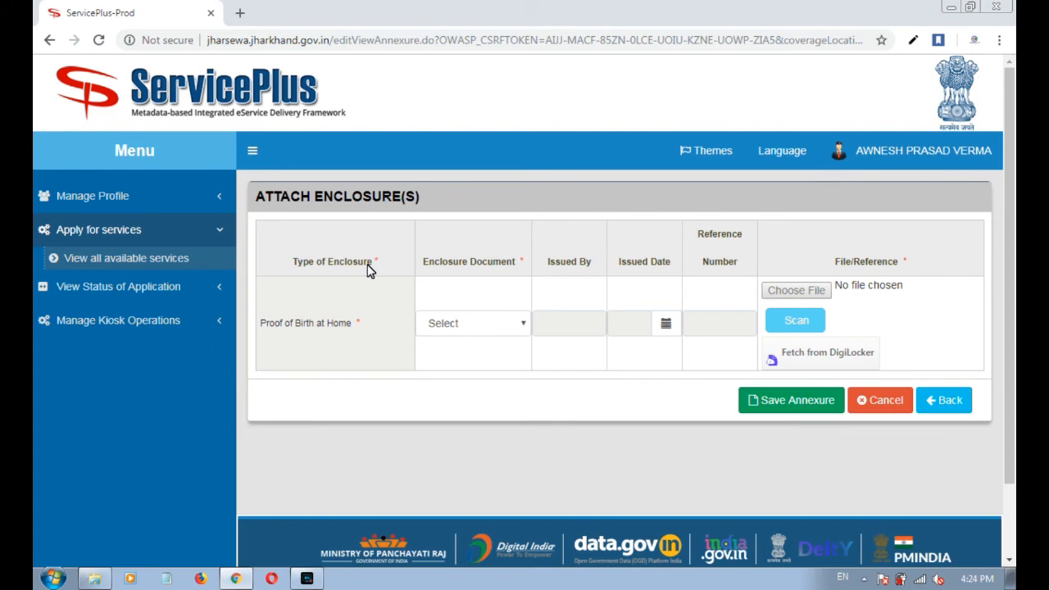
triple_click(259, 202)
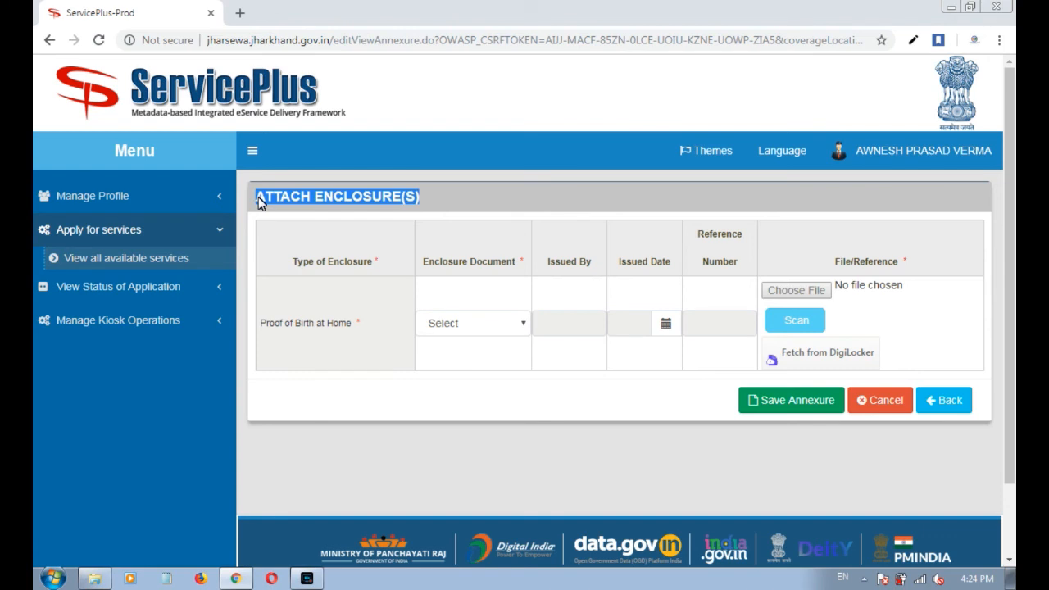
click(377, 199)
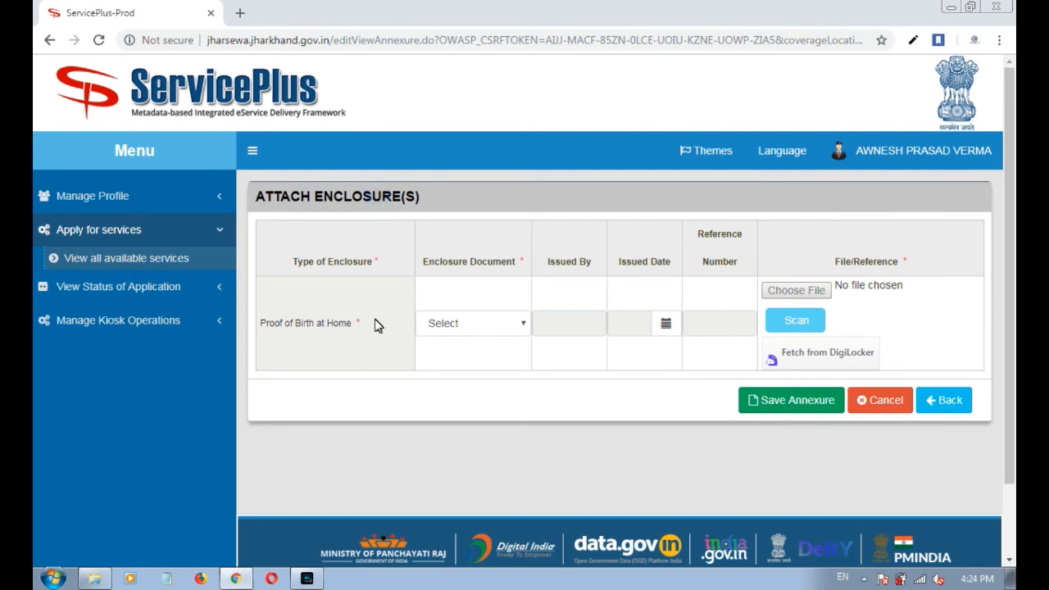
drag(355, 326, 275, 325)
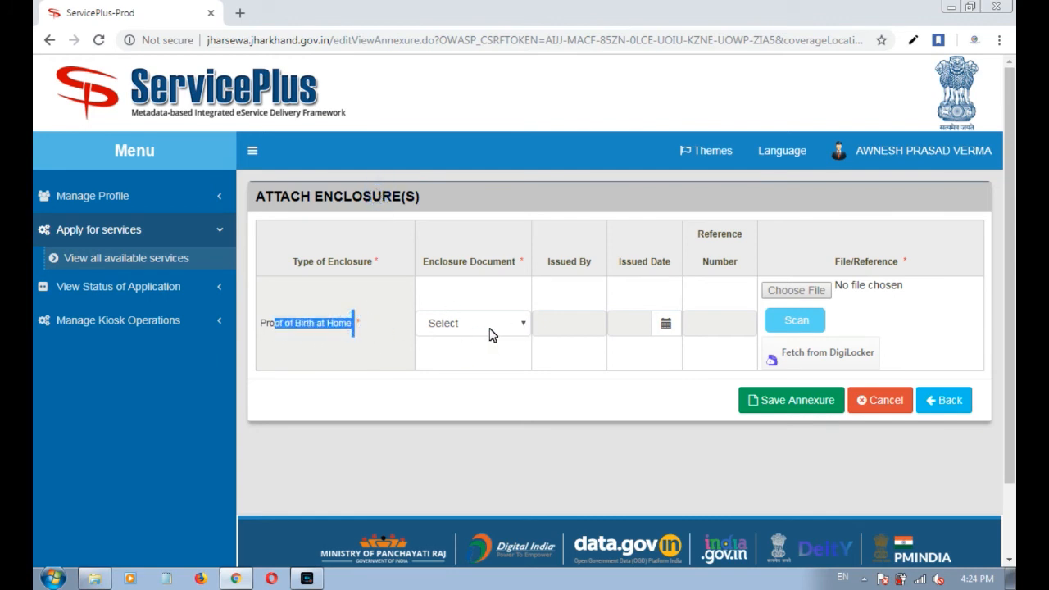
click(379, 330)
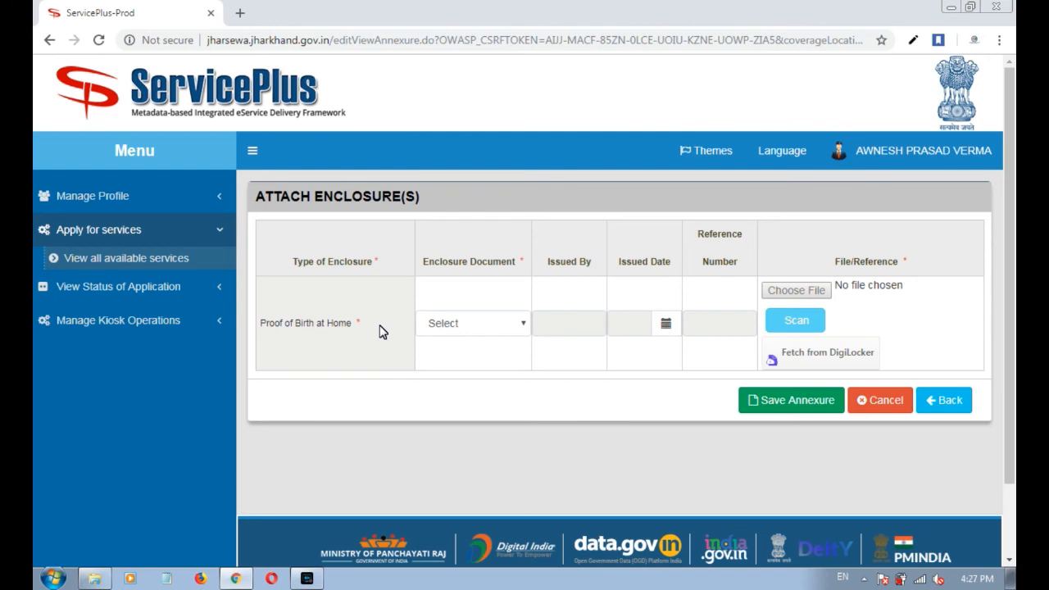
Open the Enclosure Document dropdown for Proof of Birth at Home.
drag(404, 202, 301, 211)
drag(259, 323, 347, 331)
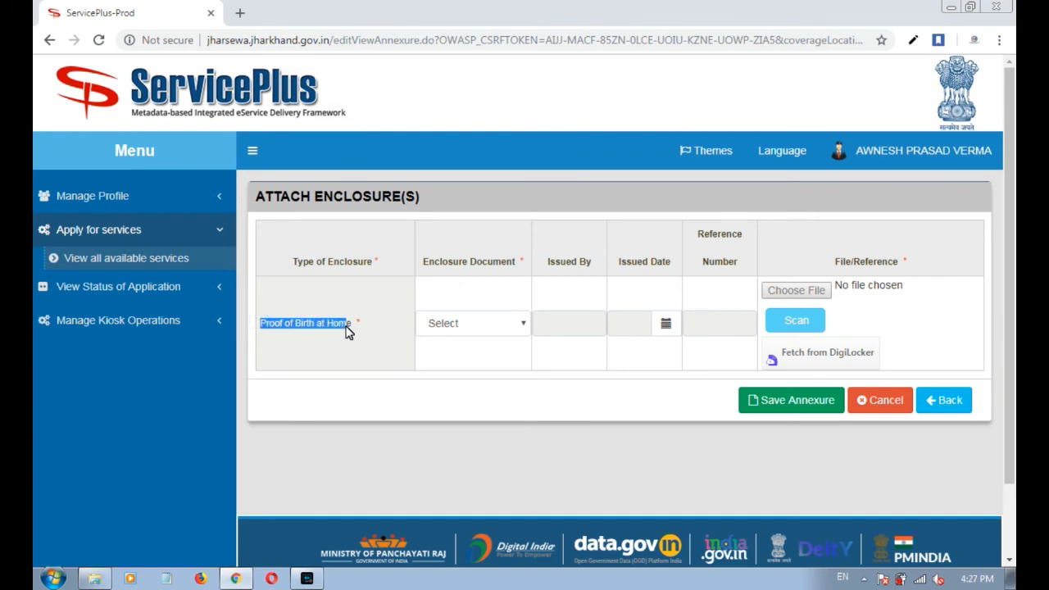
click(447, 365)
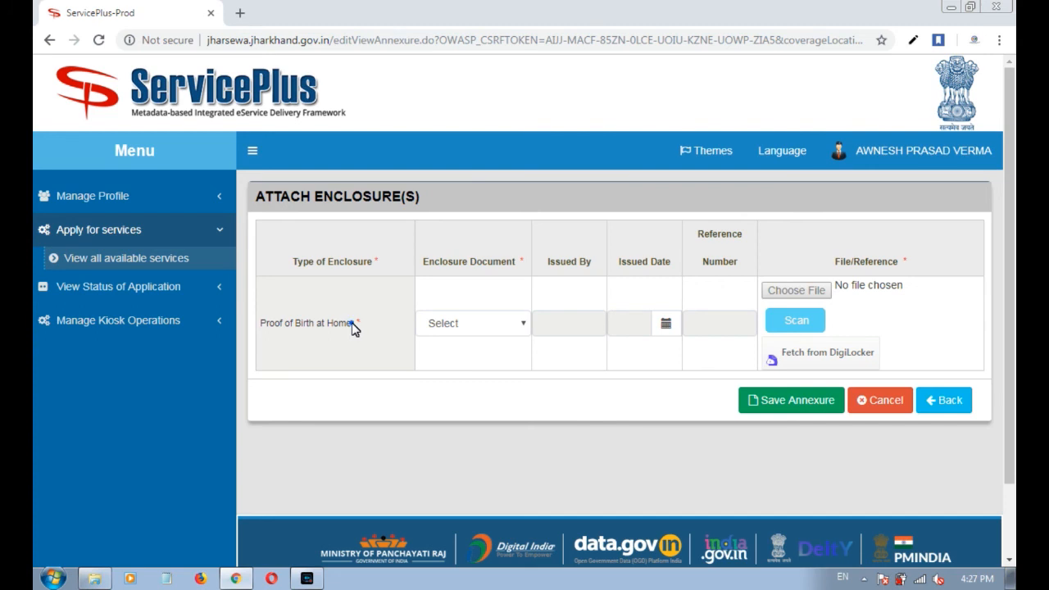
drag(354, 327, 328, 326)
click(342, 328)
drag(424, 262, 516, 264)
click(466, 323)
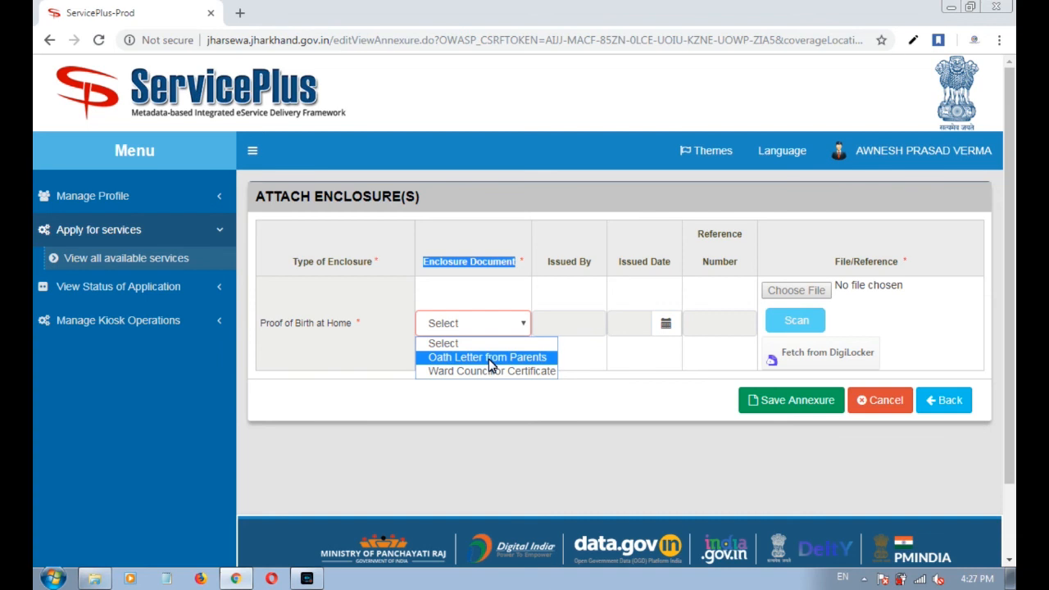
Choose Ward Councillor Certificate as the enclosure, issued on 16/11/2018.
click(490, 370)
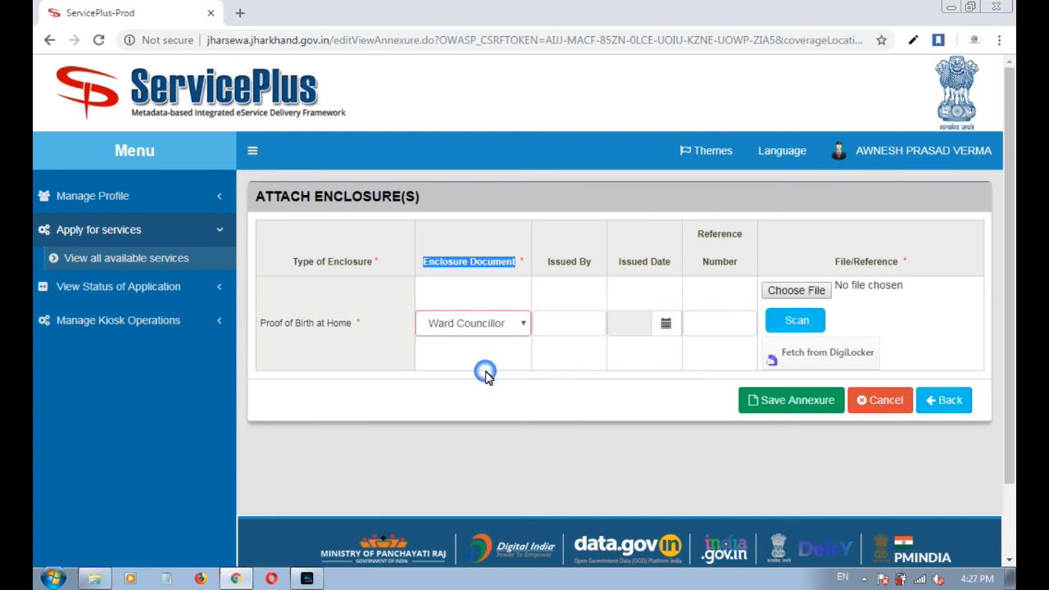
click(548, 385)
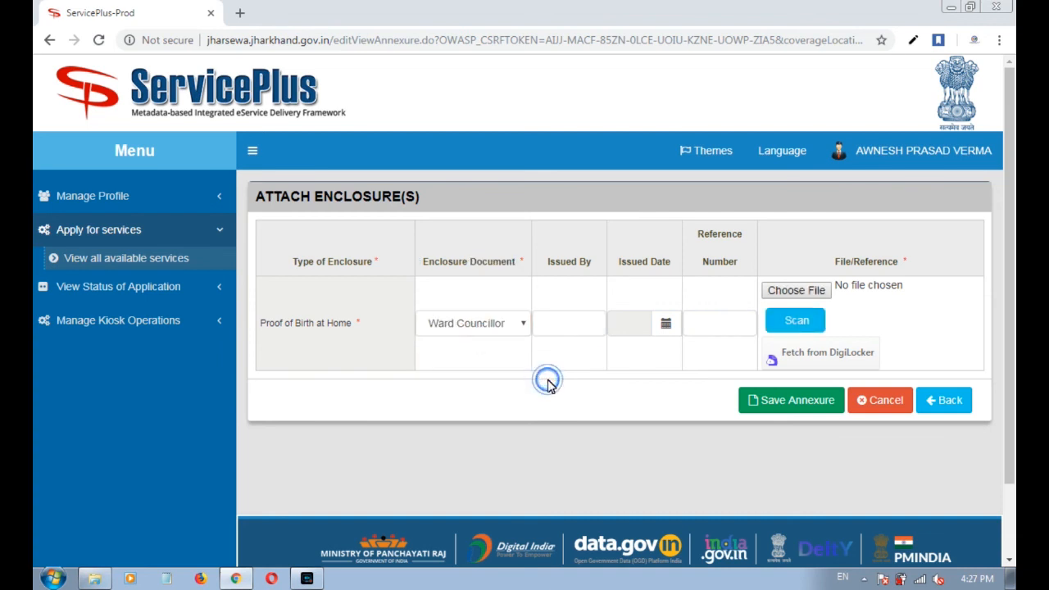
click(665, 326)
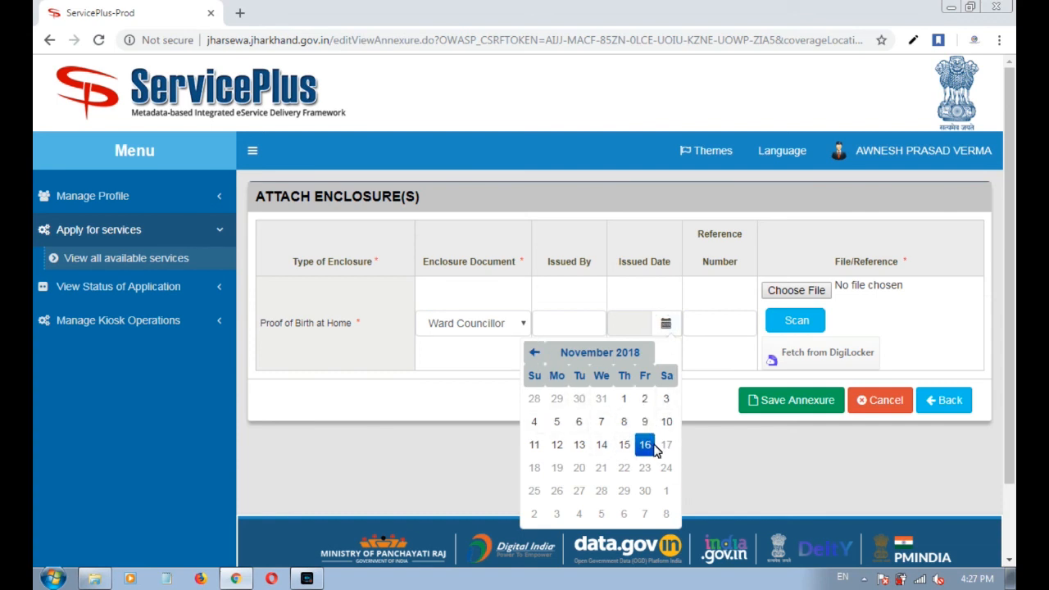
click(655, 449)
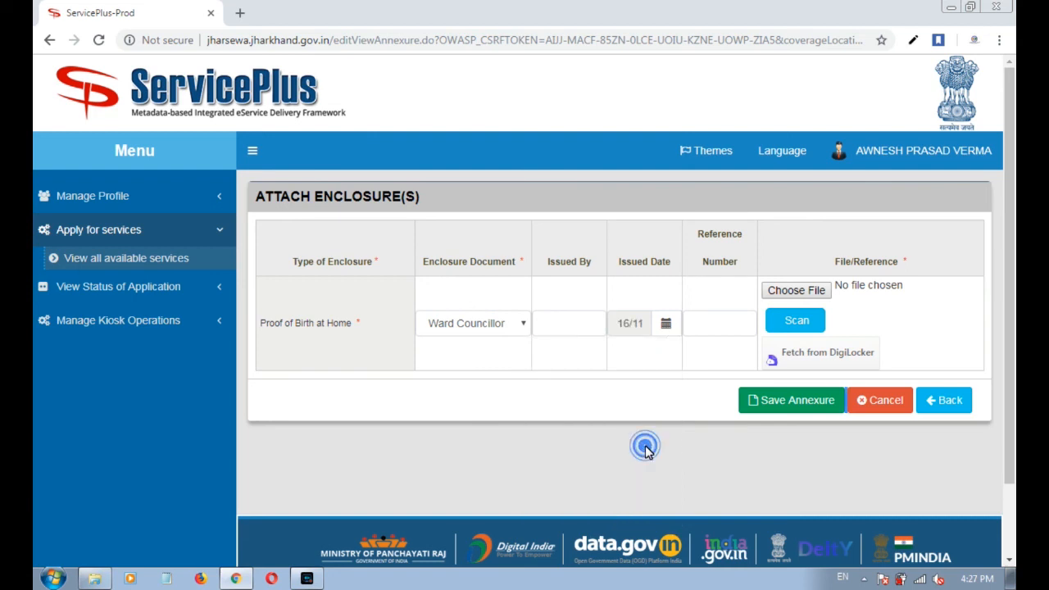
click(633, 262)
Attach Dsc_Service_Providers.pdf from the Information Store (E:) drive.
click(795, 293)
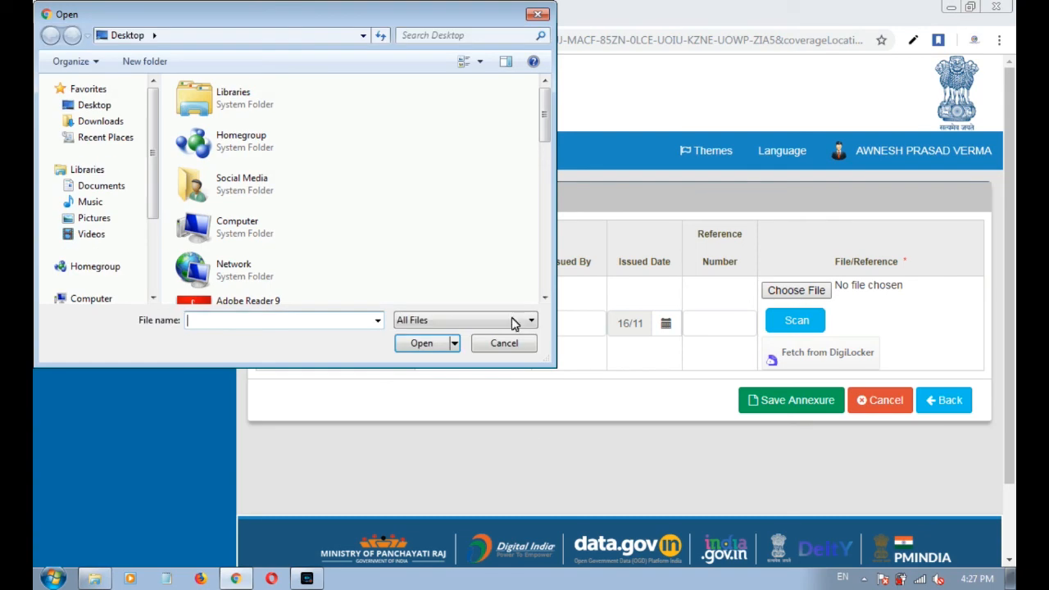
double_click(254, 218)
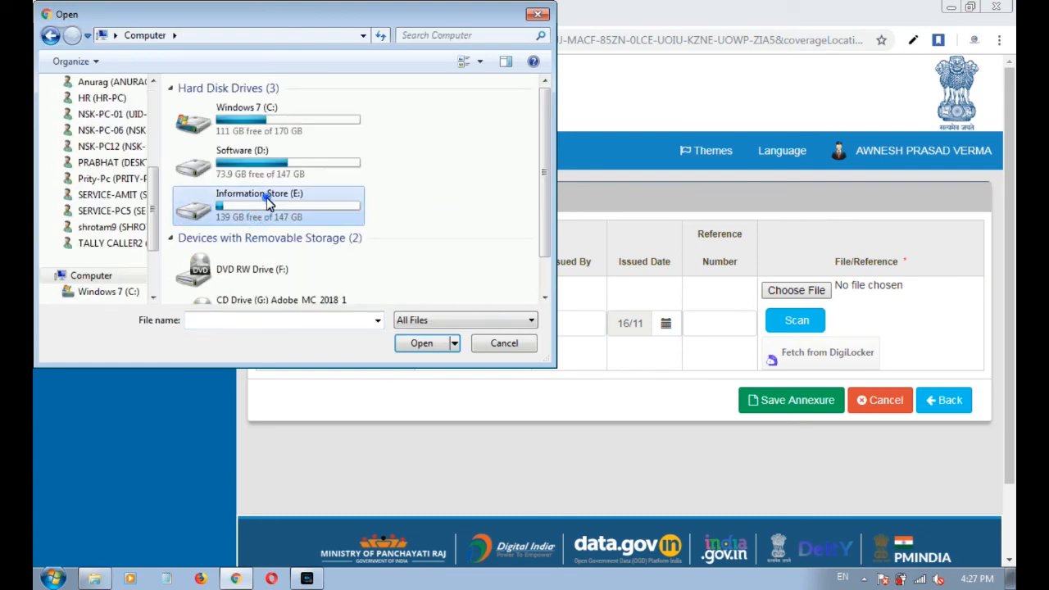
double_click(267, 197)
scroll(221, 218, down, 3)
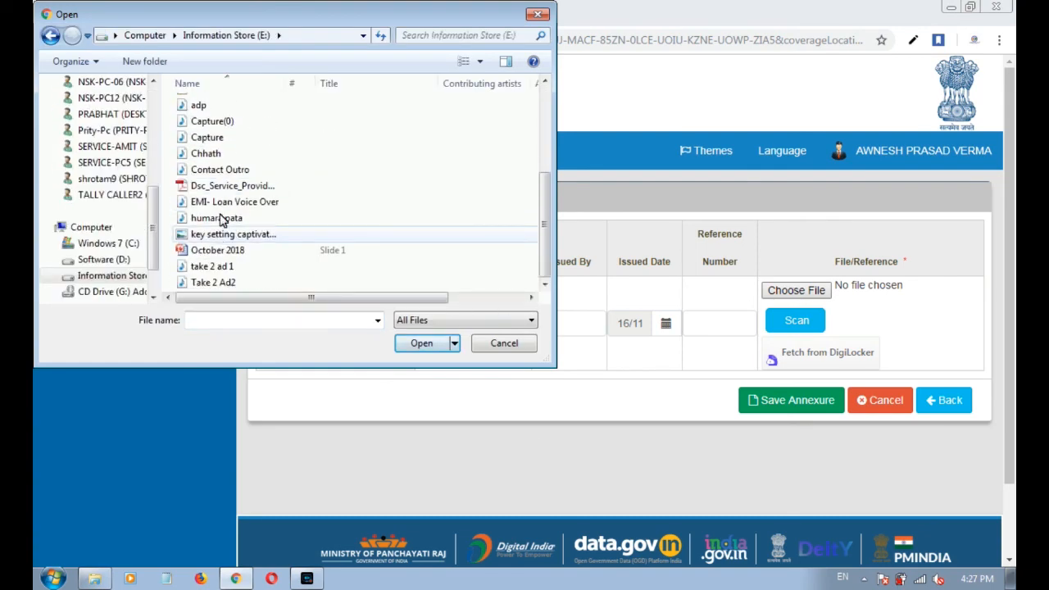
double_click(221, 185)
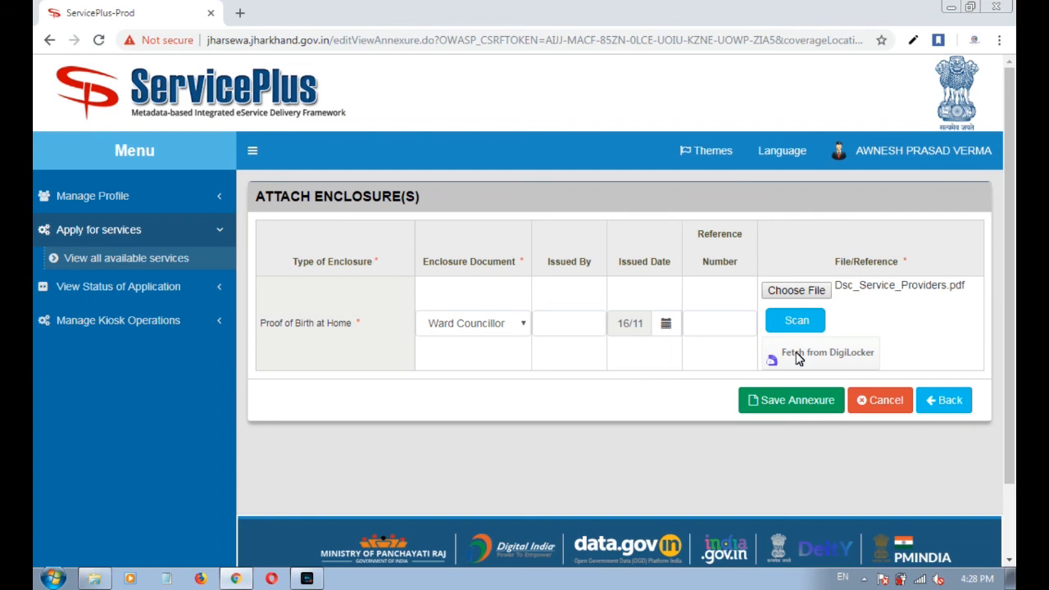
Save the annexure and scroll through the application preview.
click(792, 399)
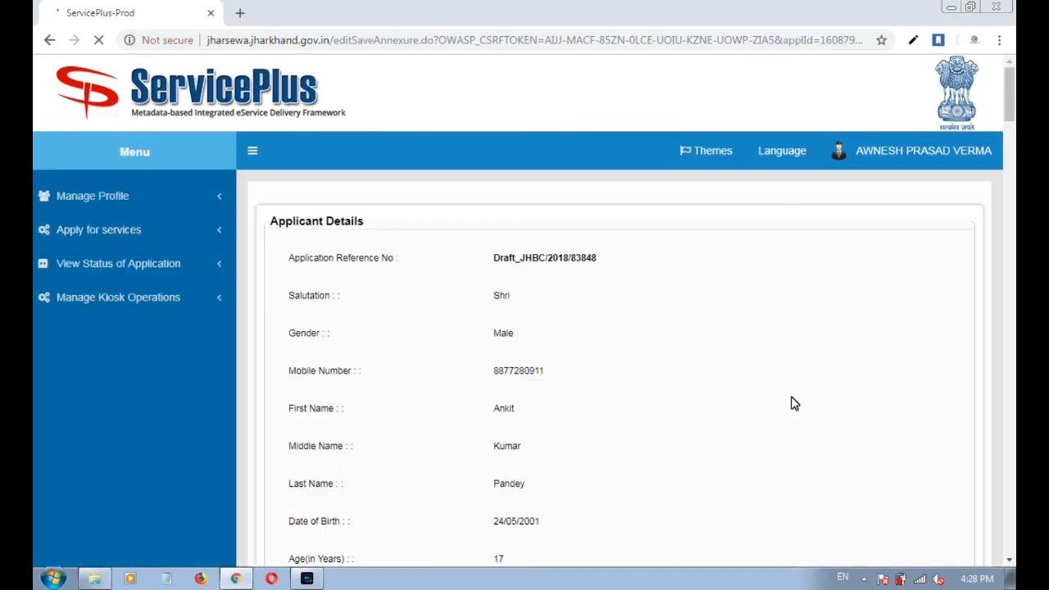
scroll(729, 372, down, 5)
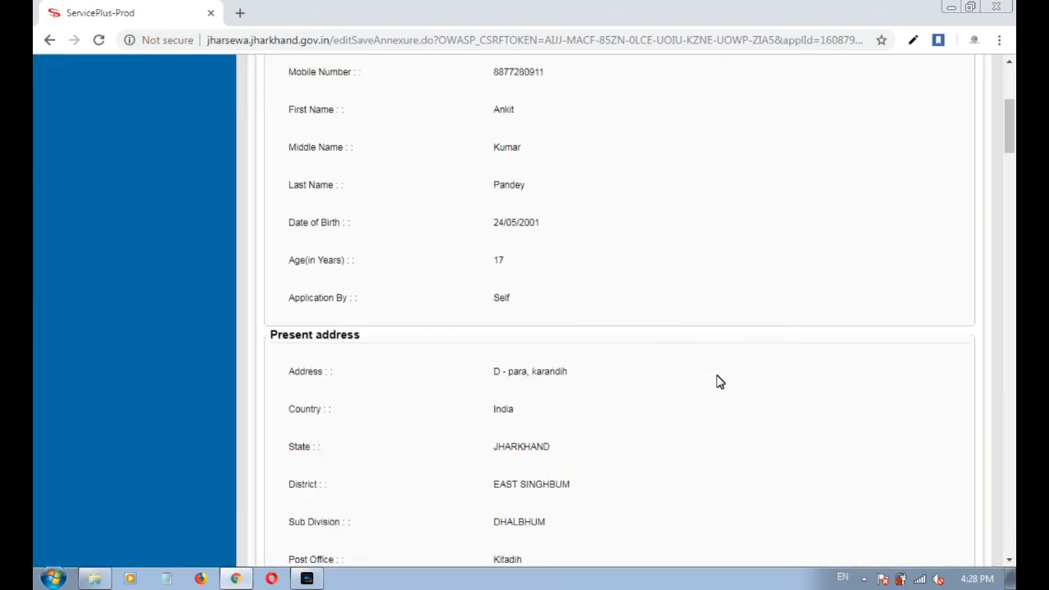
scroll(718, 384, down, 9)
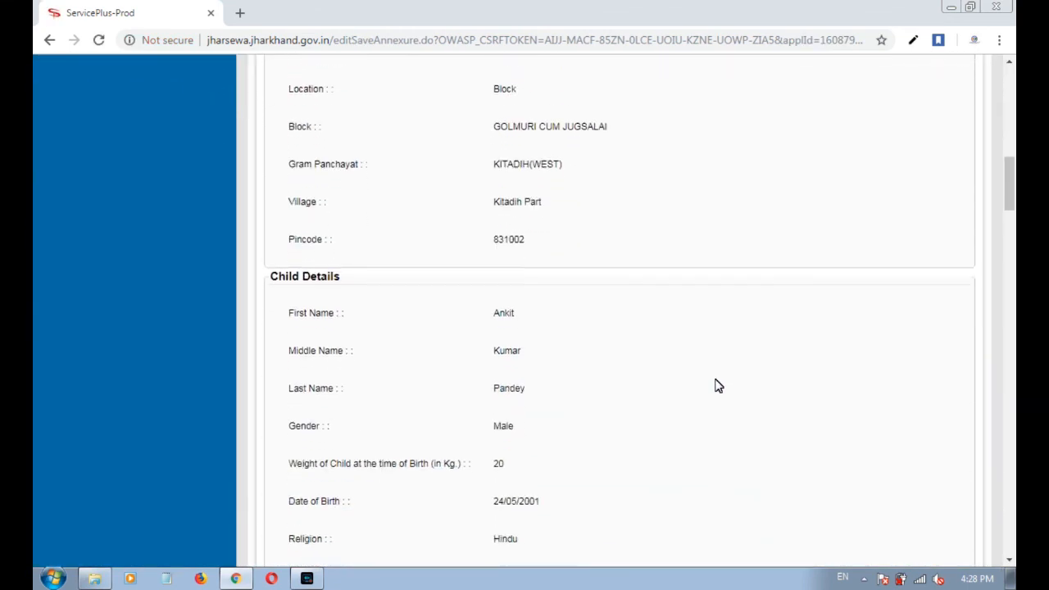
scroll(718, 385, down, 14)
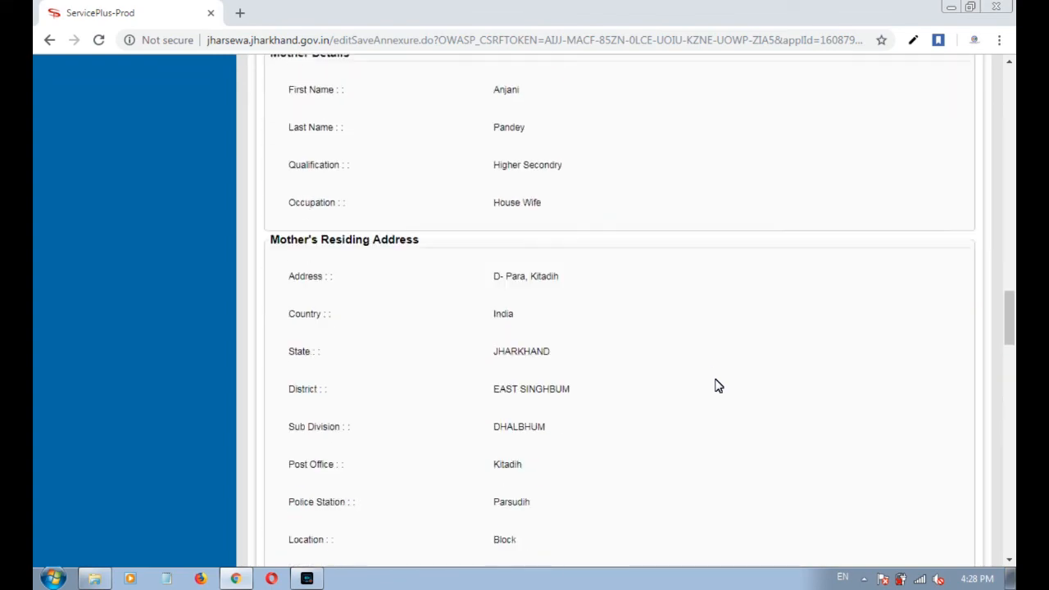
scroll(718, 386, down, 12)
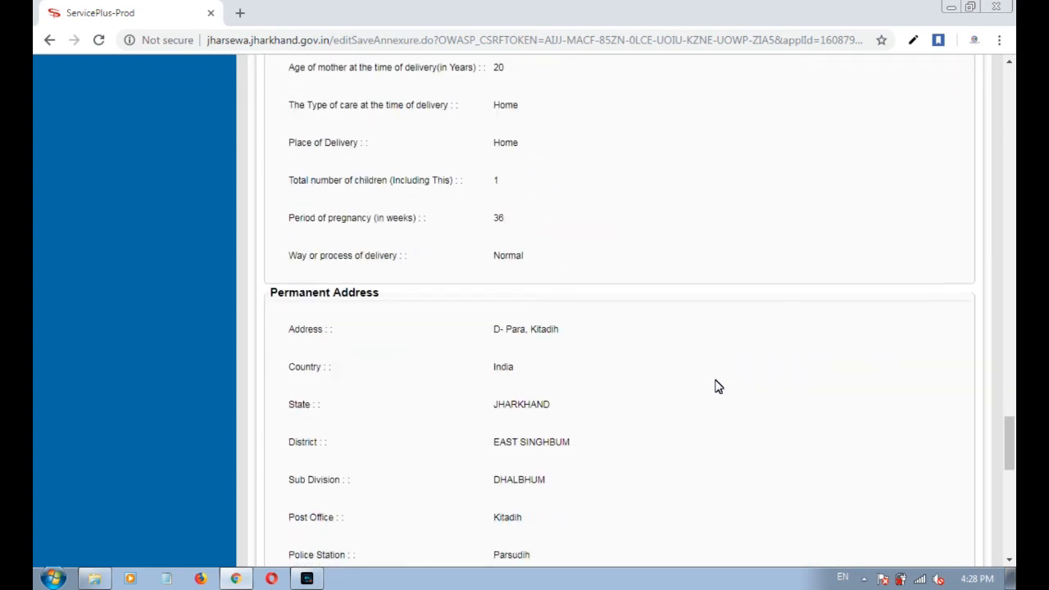
scroll(715, 387, down, 5)
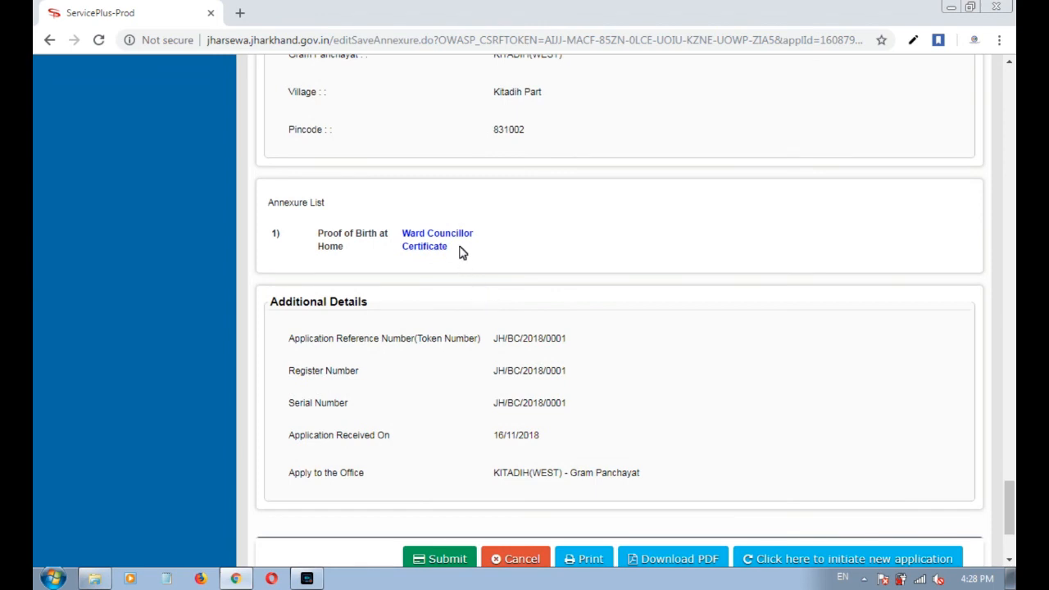
Check the attached Ward Councillor Certificate, then submit the application.
drag(467, 244, 404, 230)
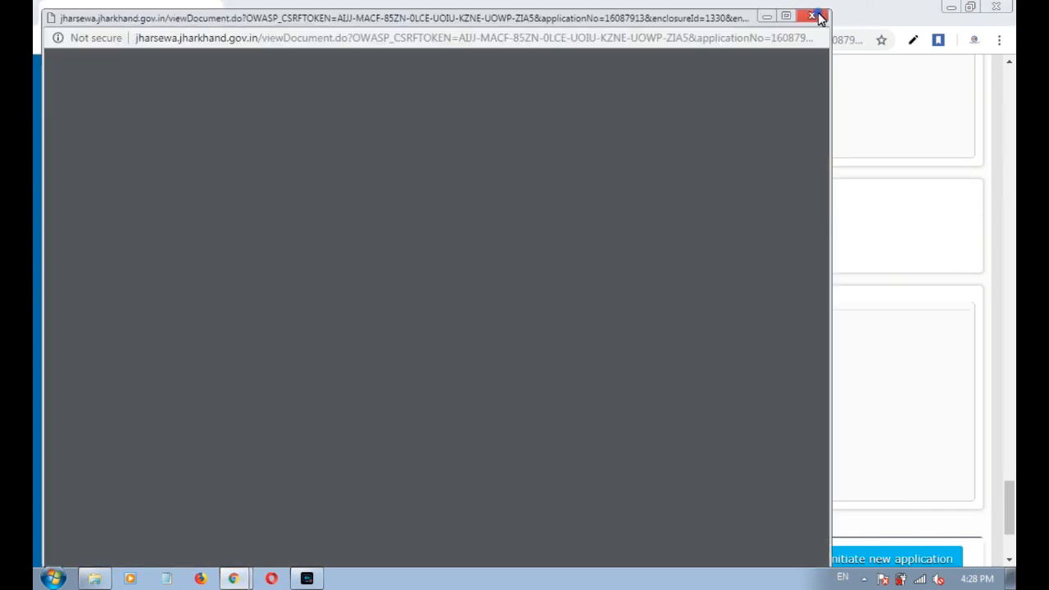
click(812, 15)
click(722, 370)
scroll(623, 374, down, 2)
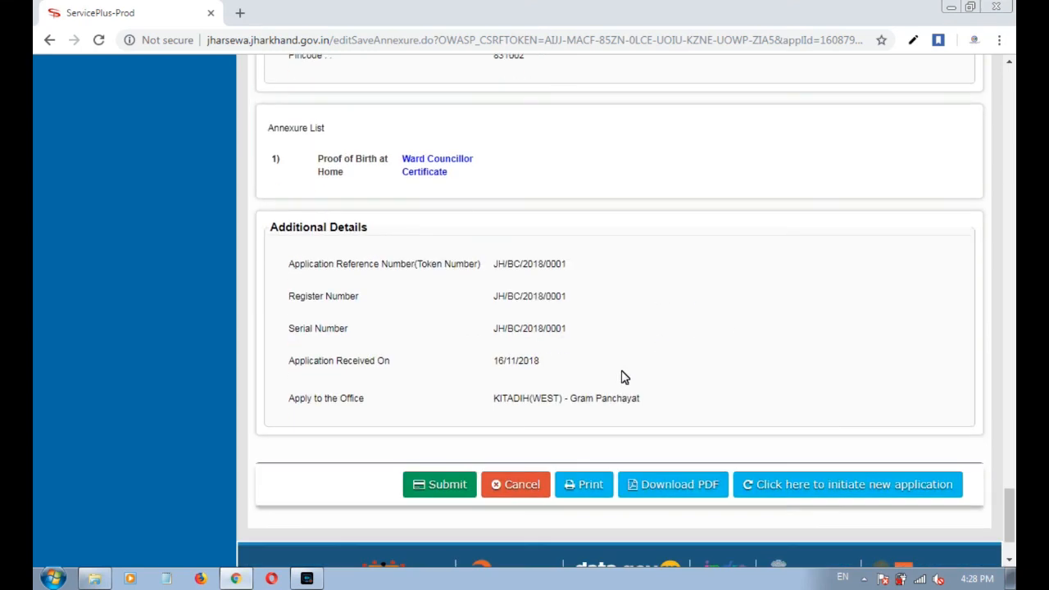
click(431, 415)
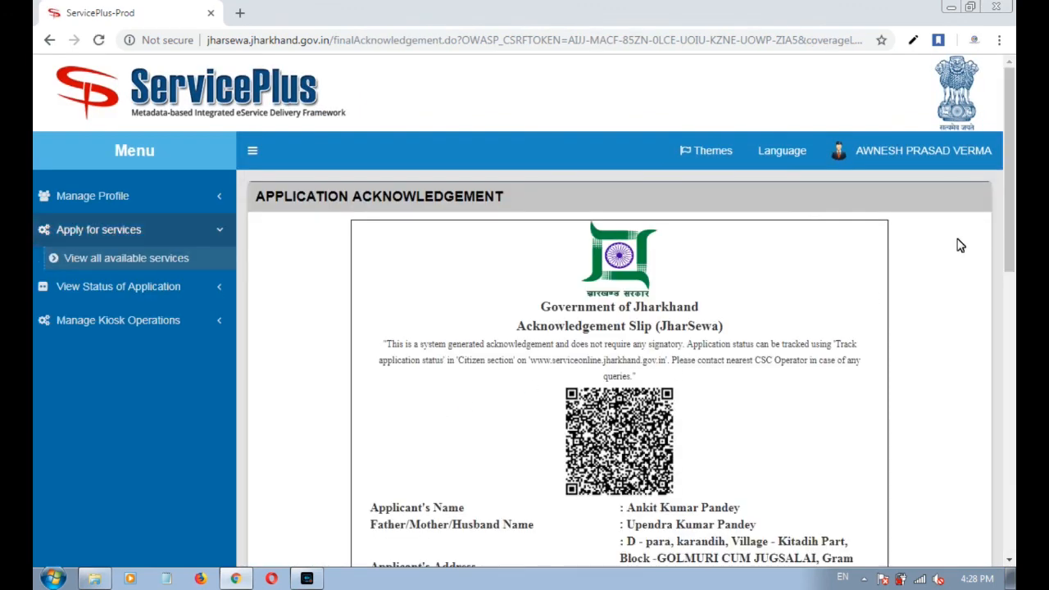
scroll(961, 246, down, 6)
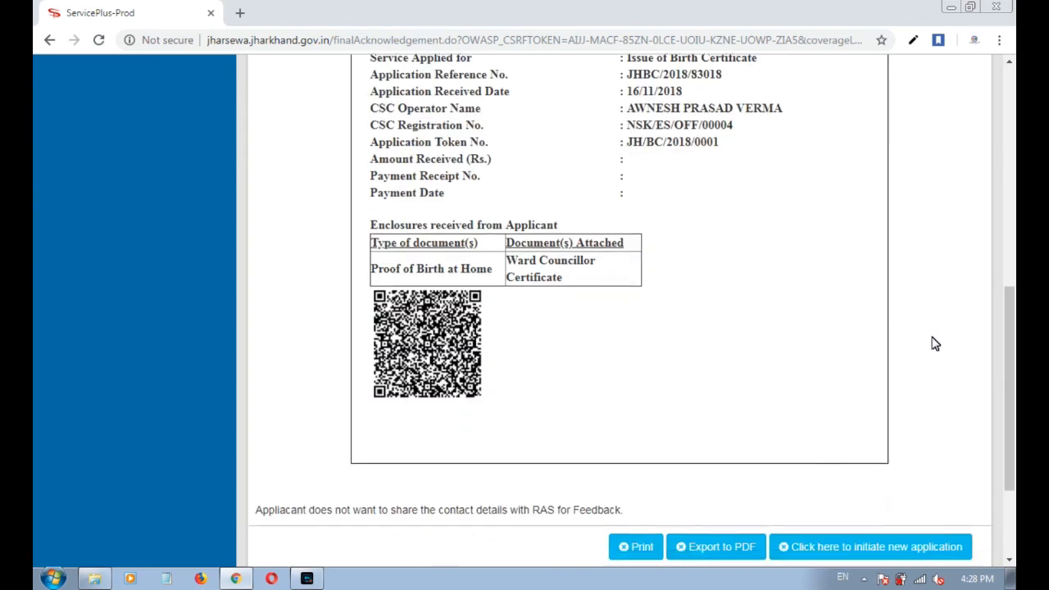
scroll(936, 344, down, 2)
click(709, 406)
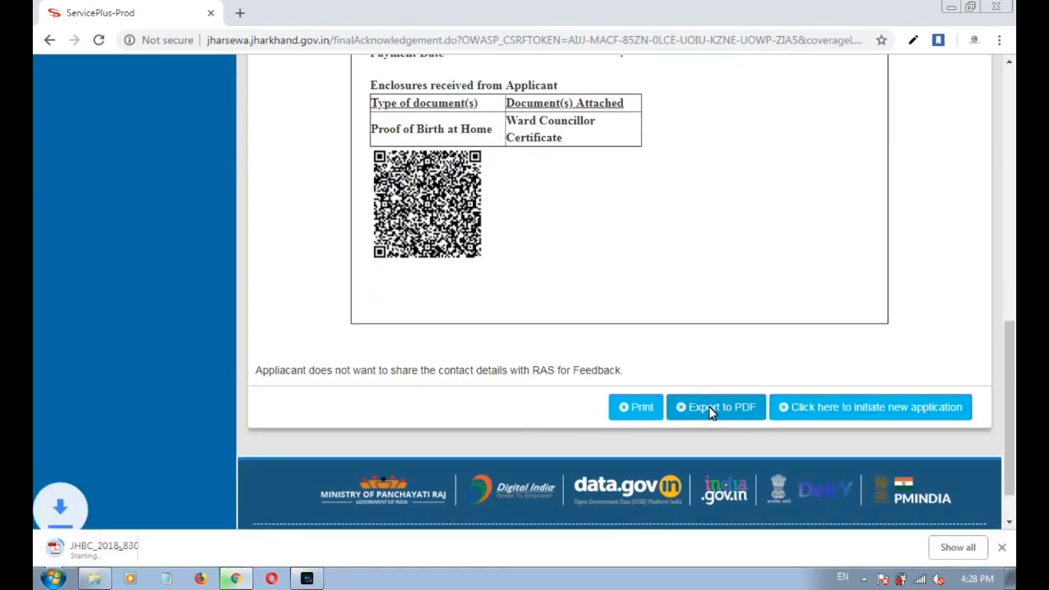
click(138, 552)
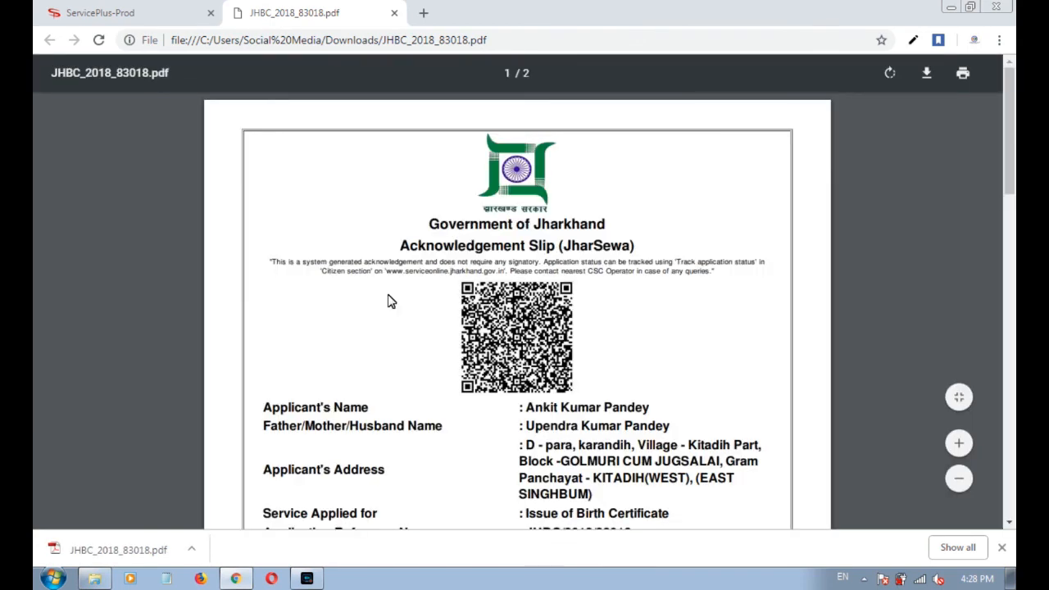
Scroll through the two-page acknowledgement PDF, then close its tab.
scroll(390, 306, down, 3)
scroll(390, 311, down, 4)
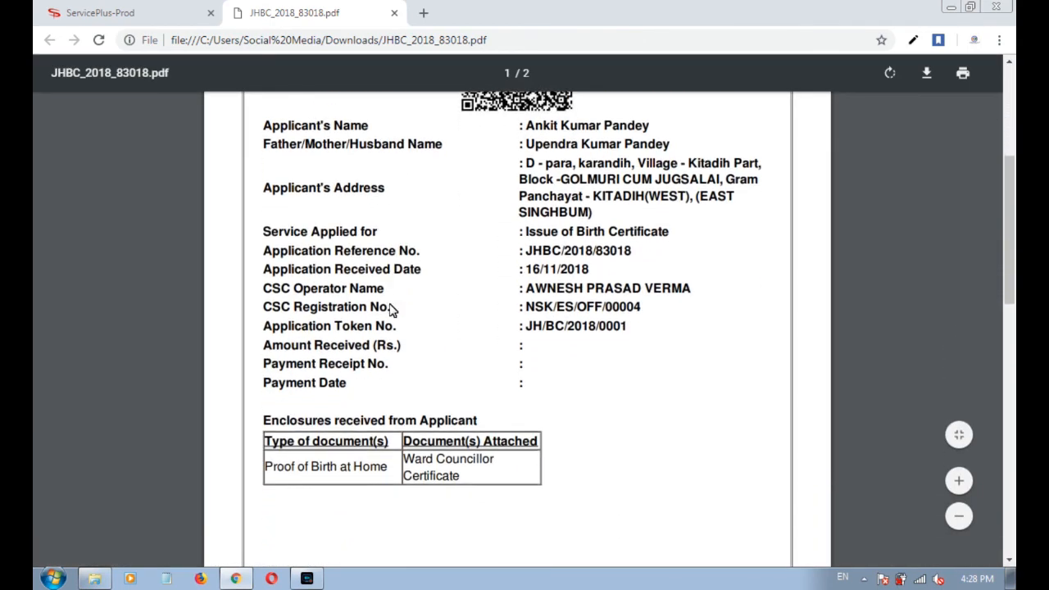
scroll(393, 316, up, 1)
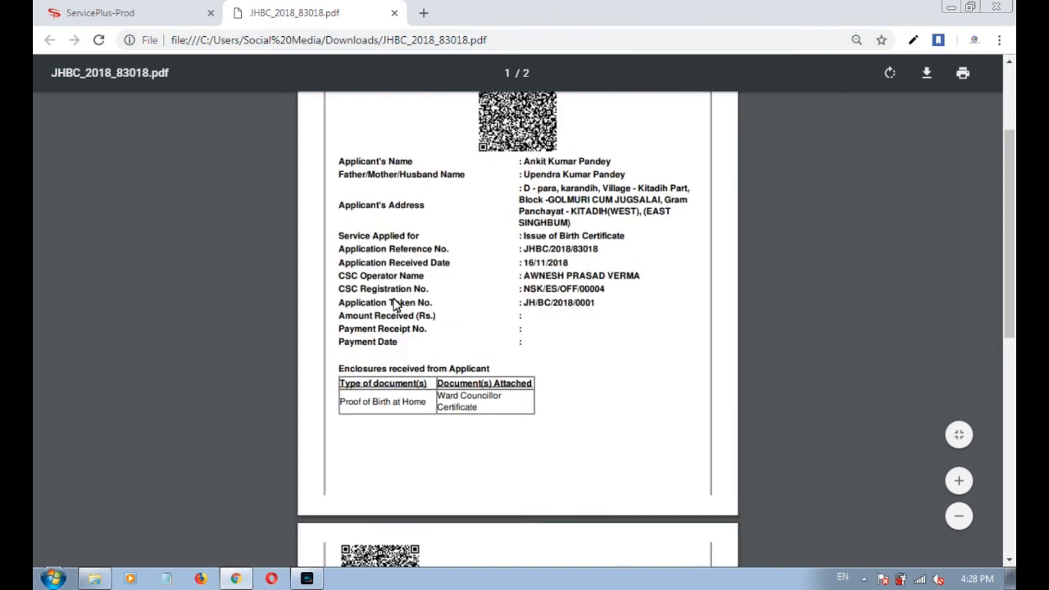
scroll(397, 279, up, 4)
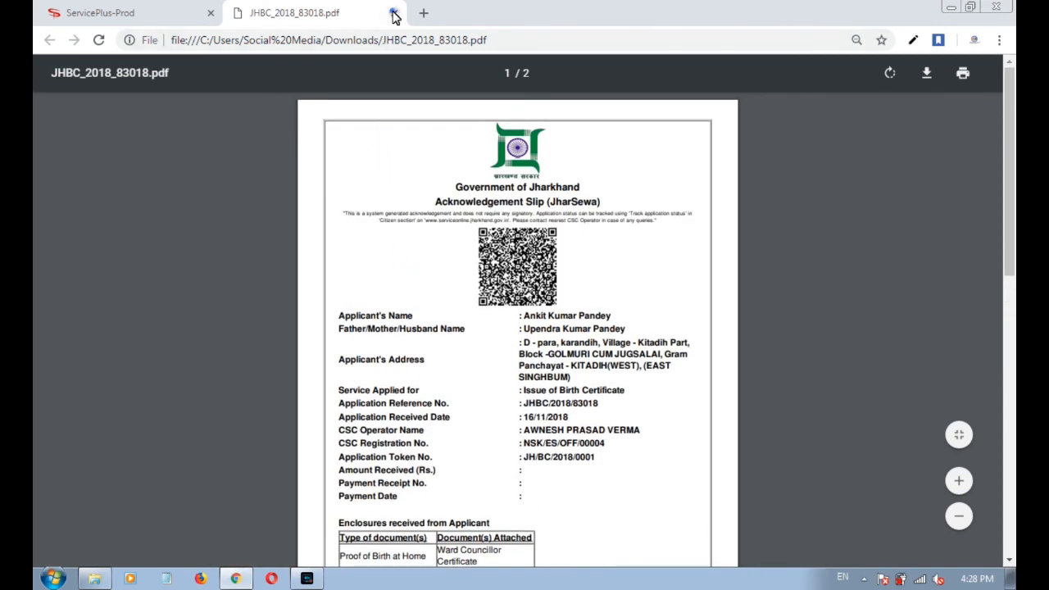
click(394, 14)
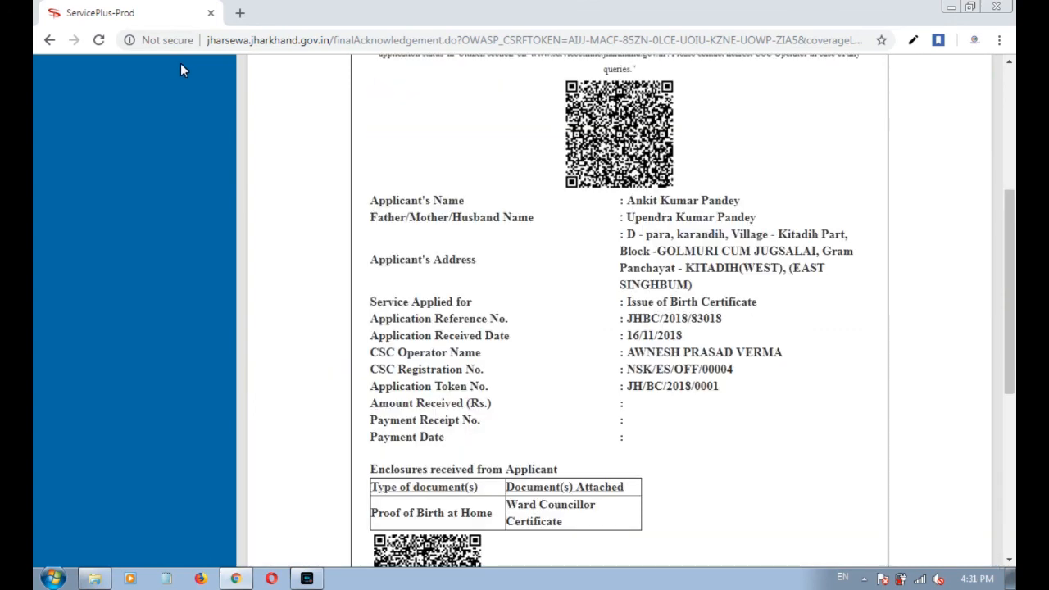
Scroll back to the top and expand View Status of Application in the sidebar.
scroll(168, 232, up, 4)
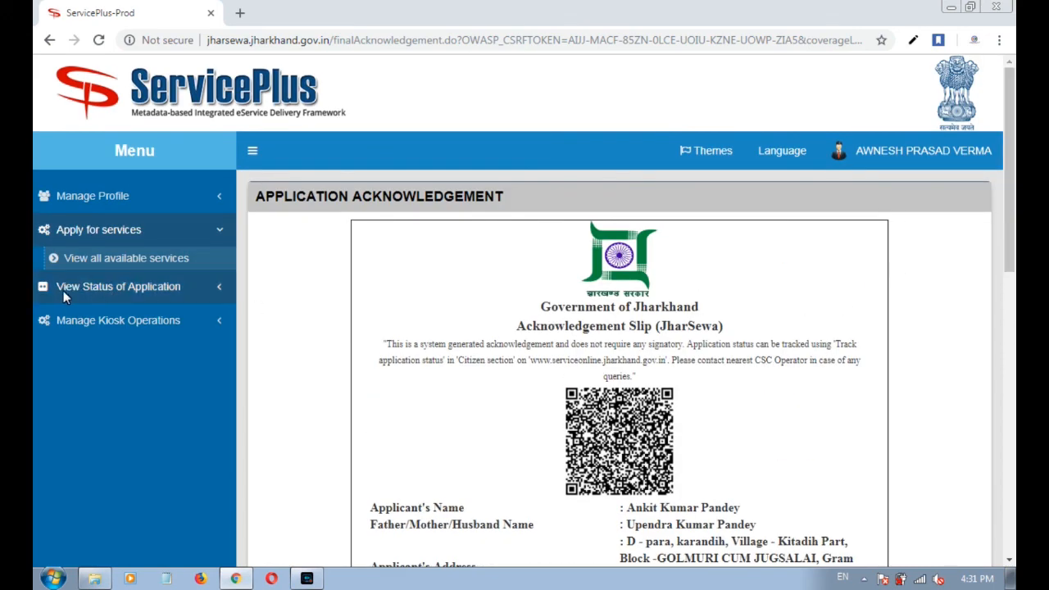
click(145, 288)
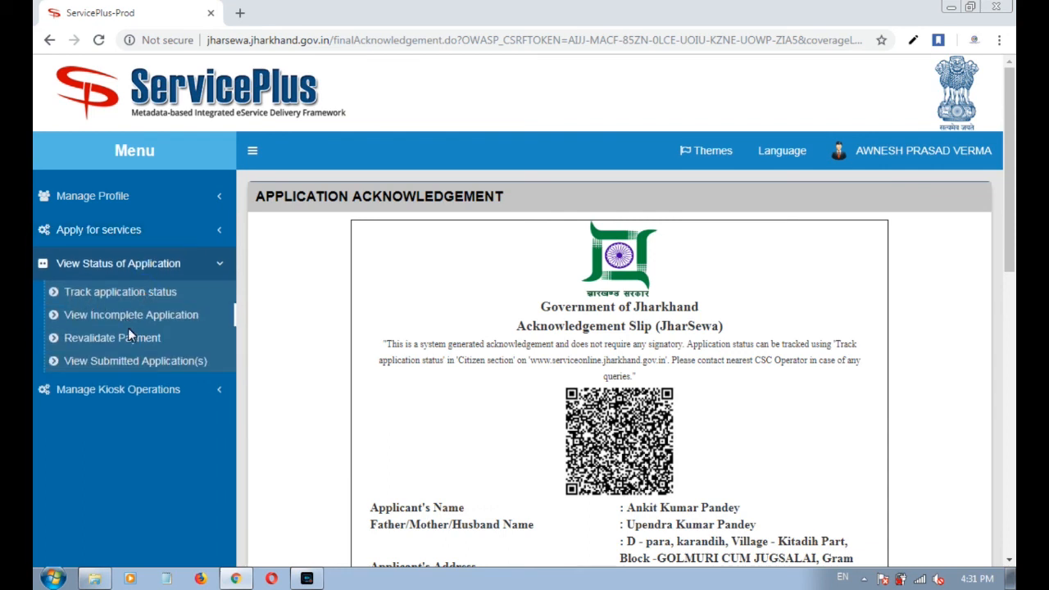
Open View Submitted Application(s) and set From Date to 16/11/2018.
click(120, 363)
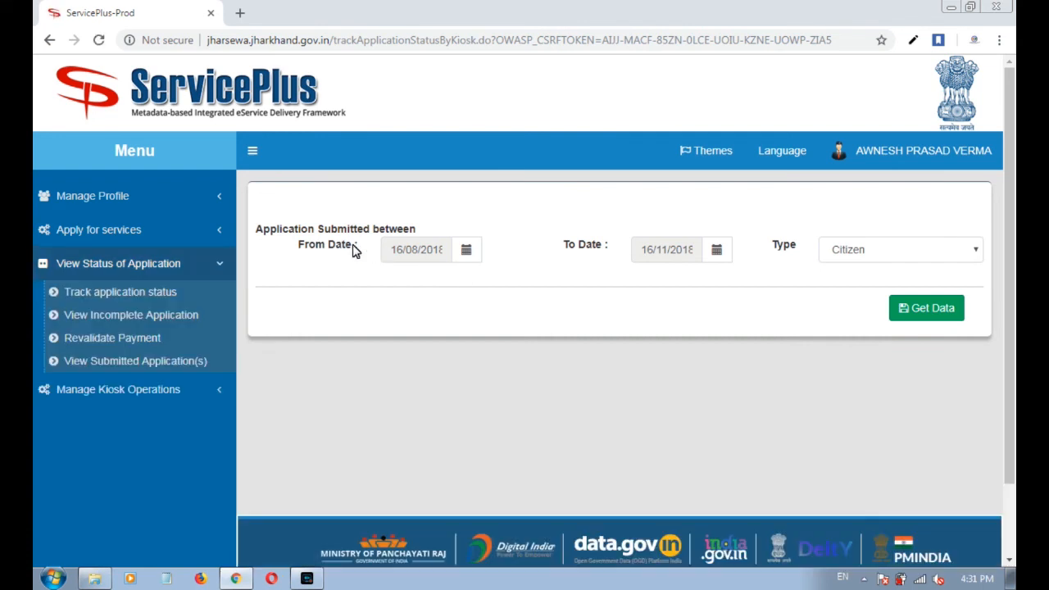
drag(354, 250, 300, 246)
drag(608, 246, 574, 256)
click(530, 256)
click(466, 249)
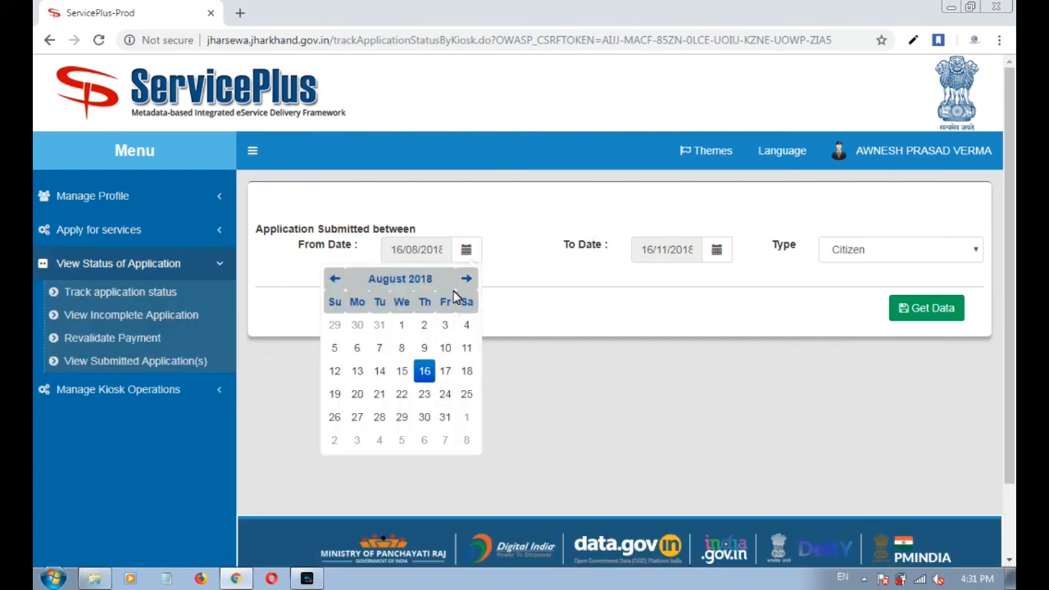
click(466, 279)
click(467, 279)
click(467, 279)
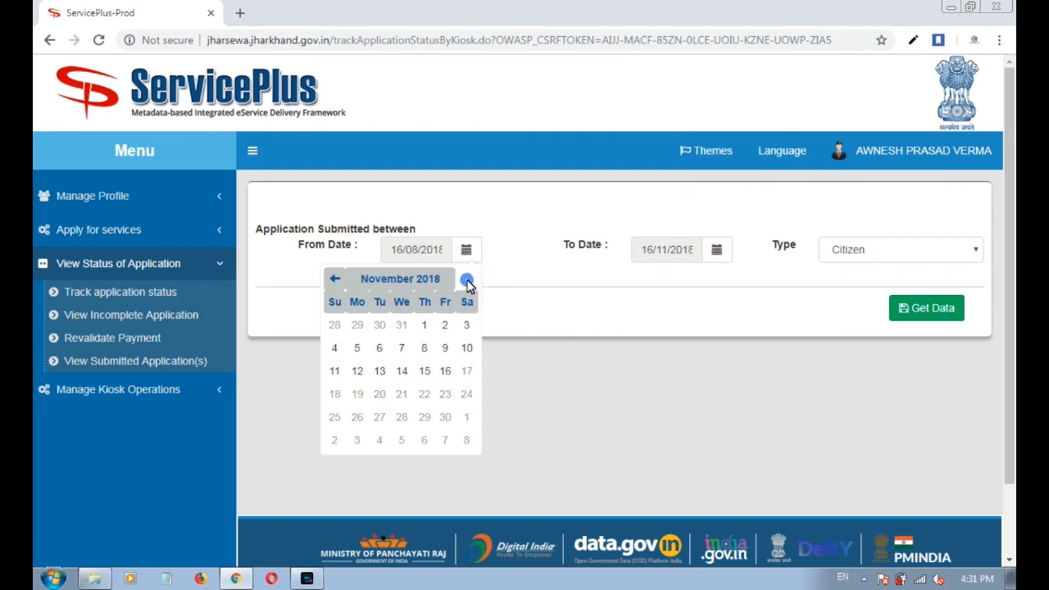
click(445, 370)
Filter by Type 'Self' and fetch the results with Get Data.
click(856, 249)
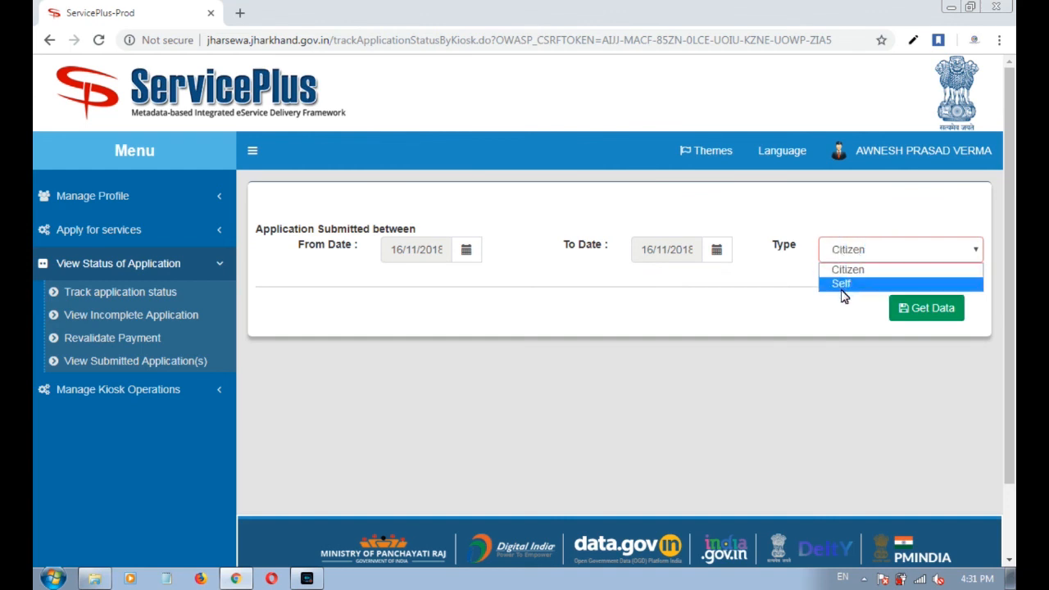
click(844, 285)
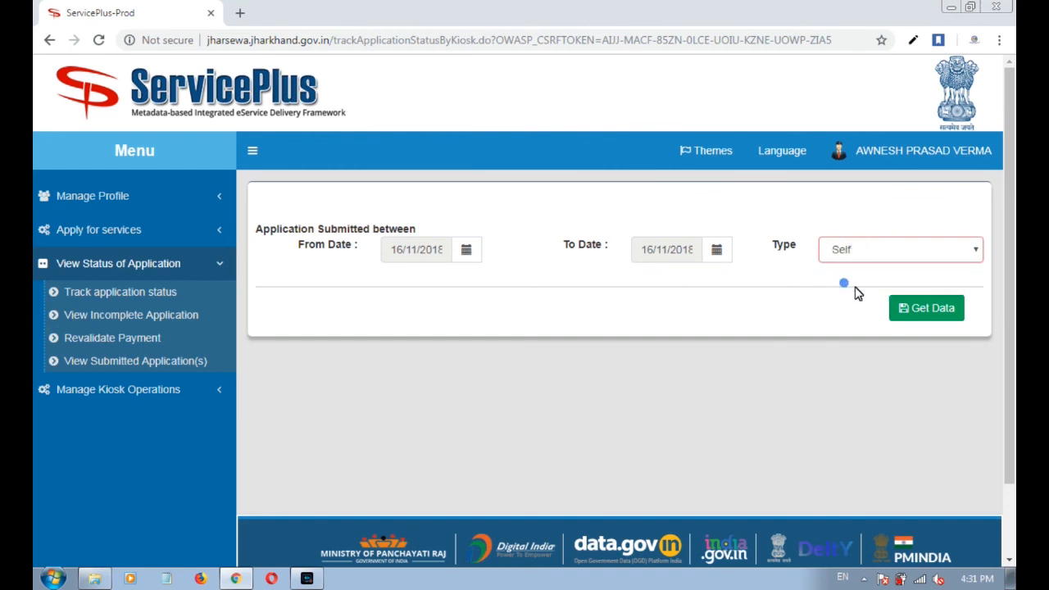
click(902, 311)
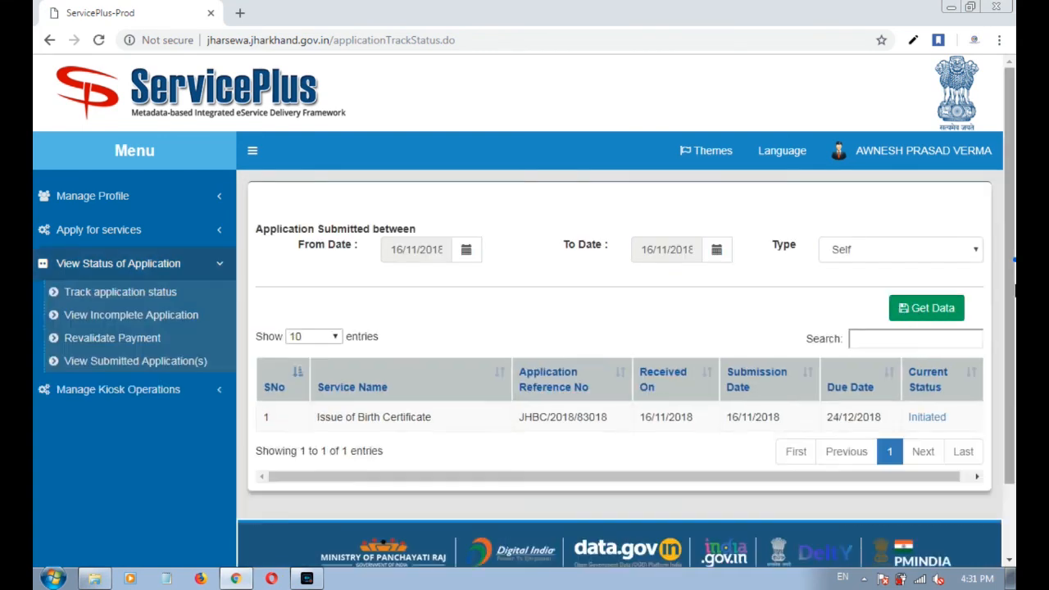
Highlight the Issue of Birth Certificate service name and the application reference number in the results.
scroll(1005, 335, down, 1)
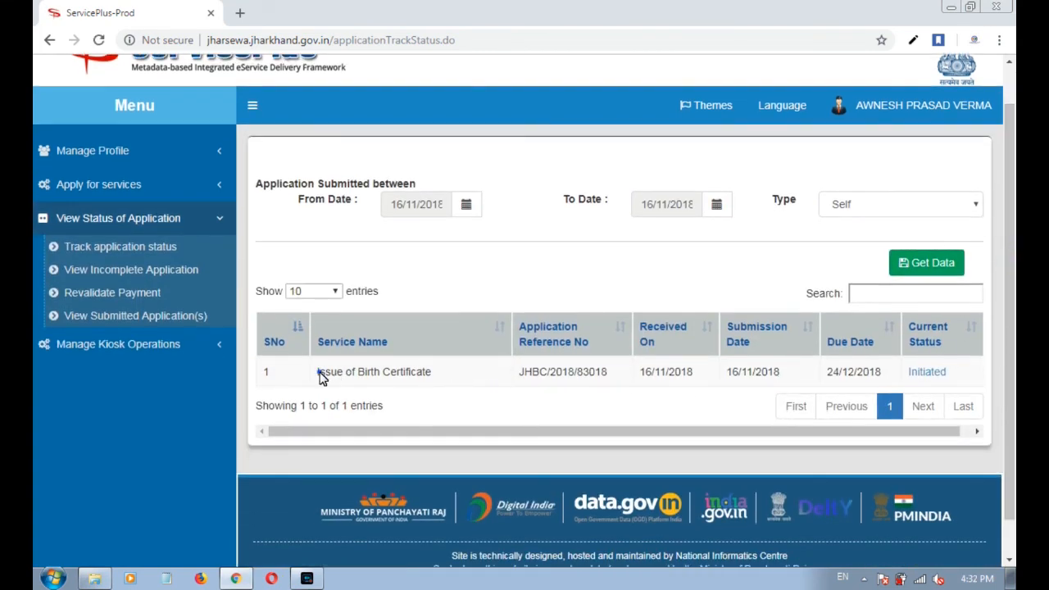
drag(319, 374, 455, 393)
click(453, 391)
drag(525, 373, 529, 333)
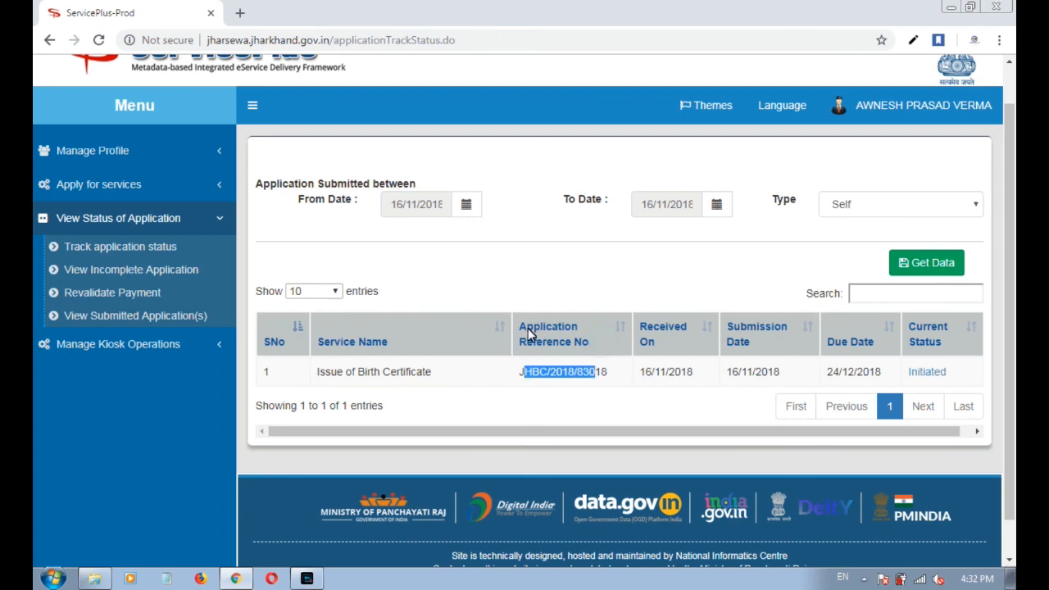
click(576, 412)
Open the Initiated application's details and highlight the Submitted Application Form label.
click(949, 344)
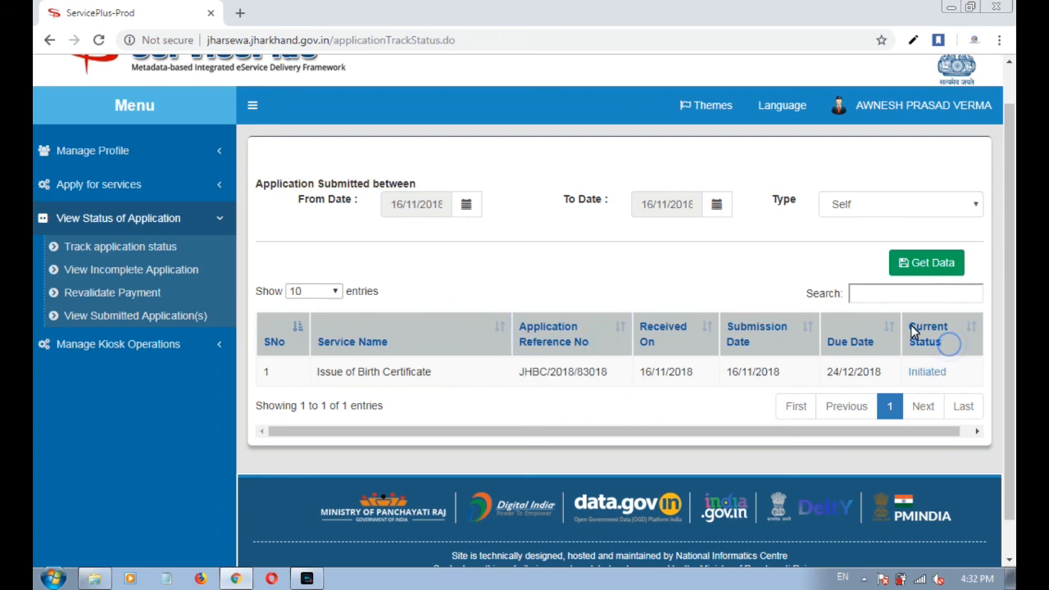
click(929, 373)
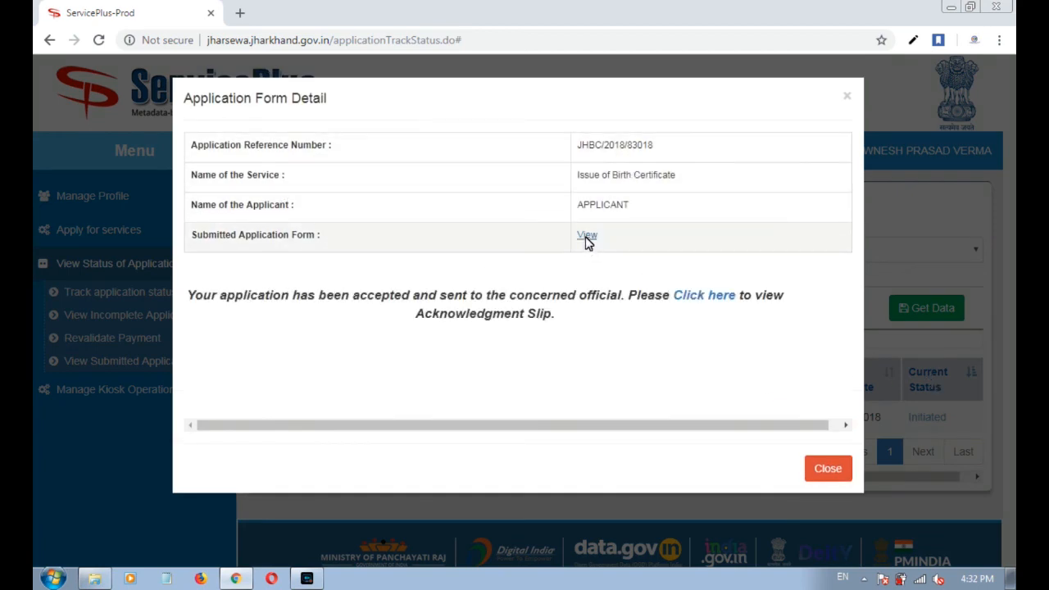
drag(345, 249, 195, 245)
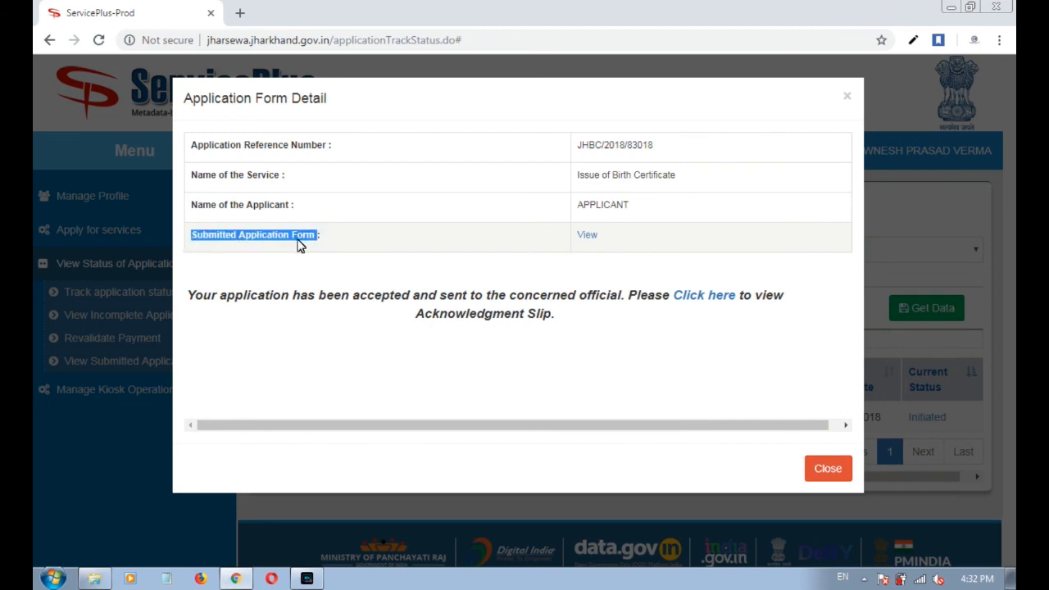
click(329, 242)
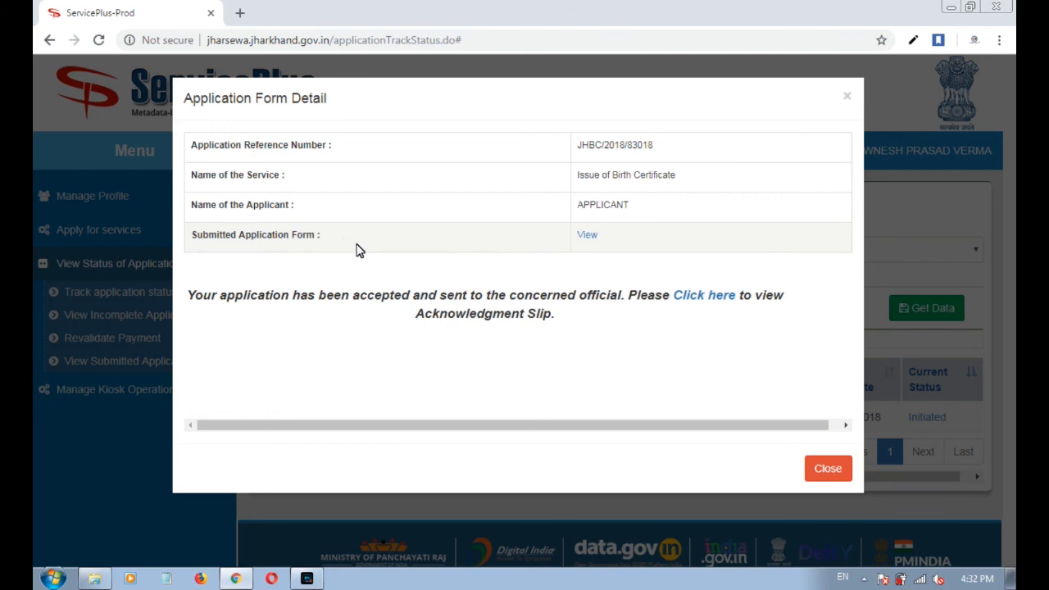
drag(328, 238, 220, 240)
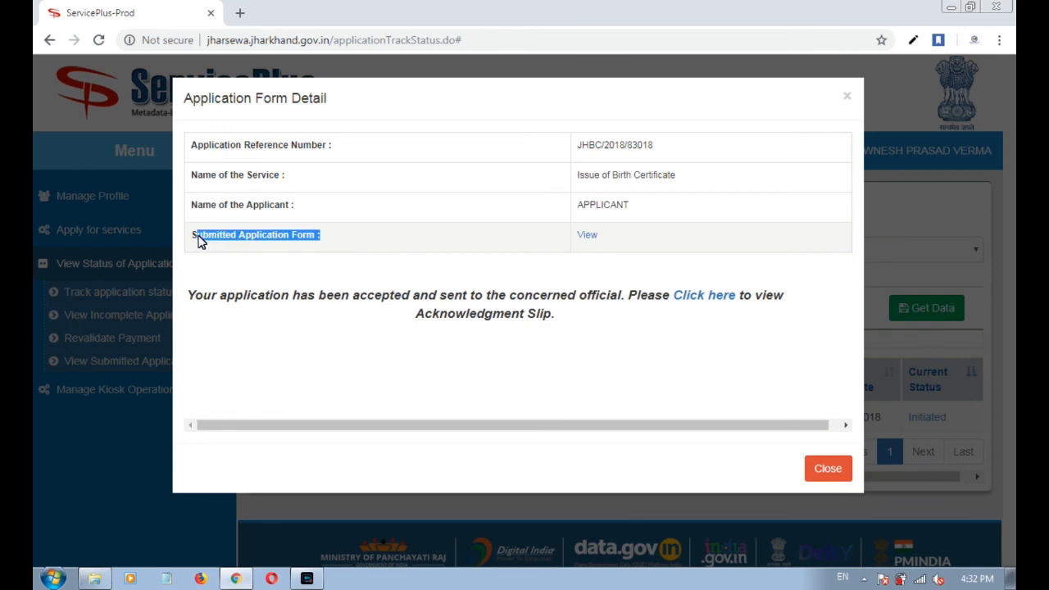
click(417, 249)
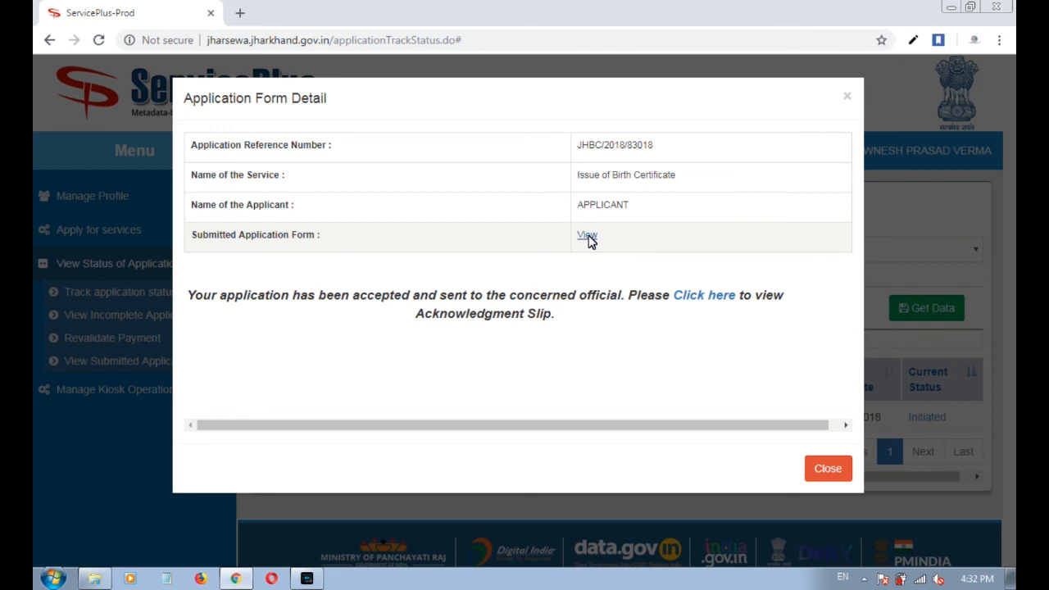
click(587, 236)
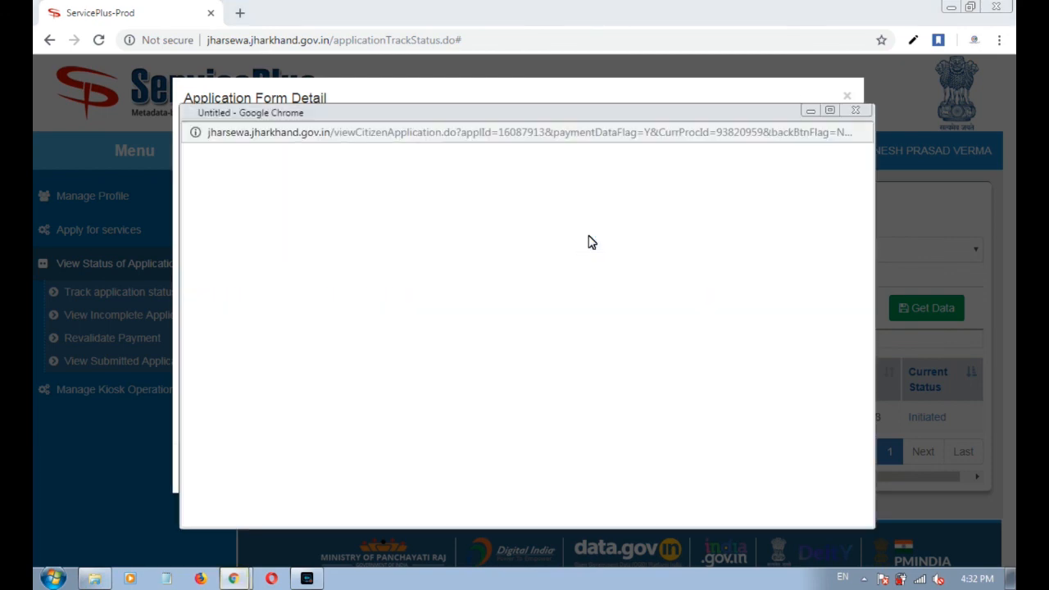
scroll(668, 206, down, 1)
scroll(666, 213, down, 15)
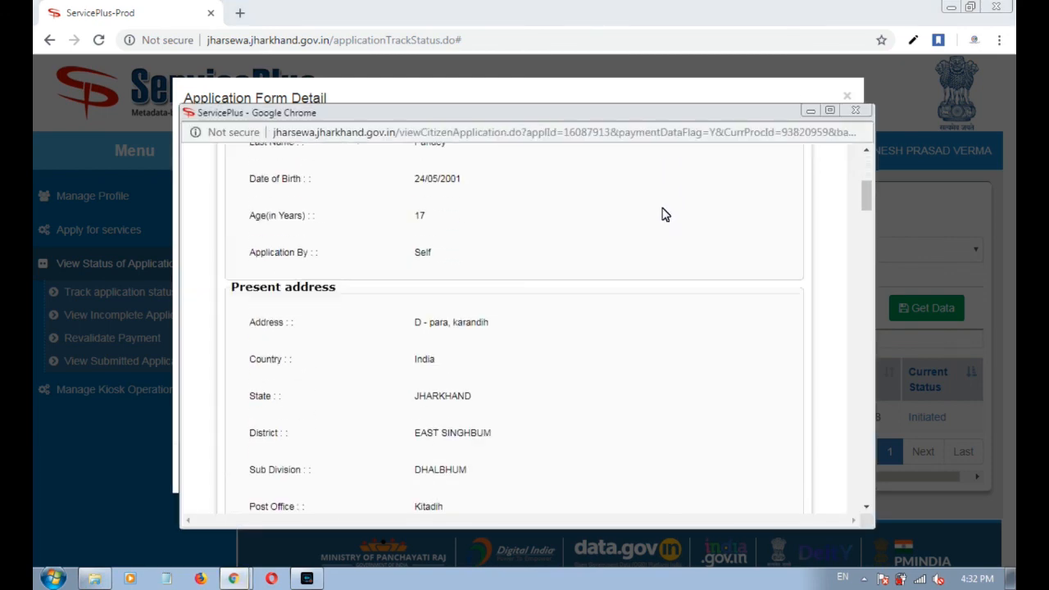
scroll(660, 222, down, 15)
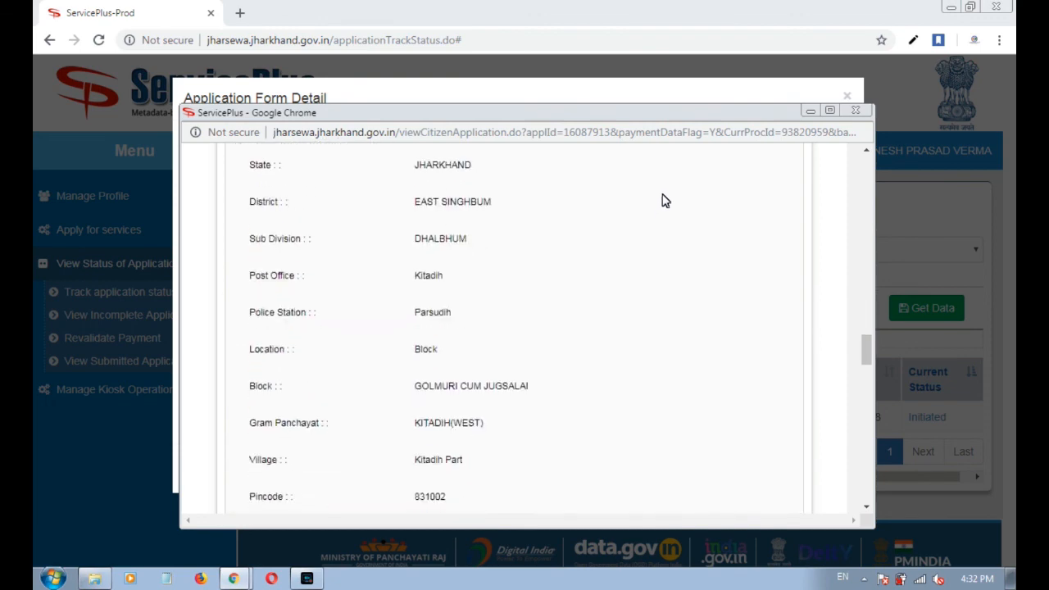
scroll(578, 287, down, 5)
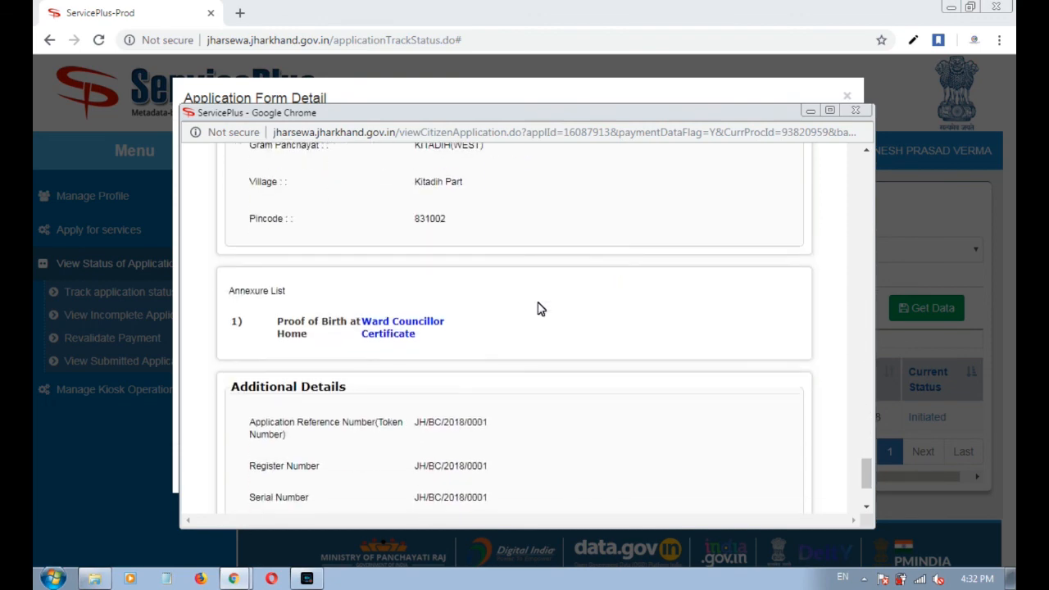
drag(276, 299, 232, 297)
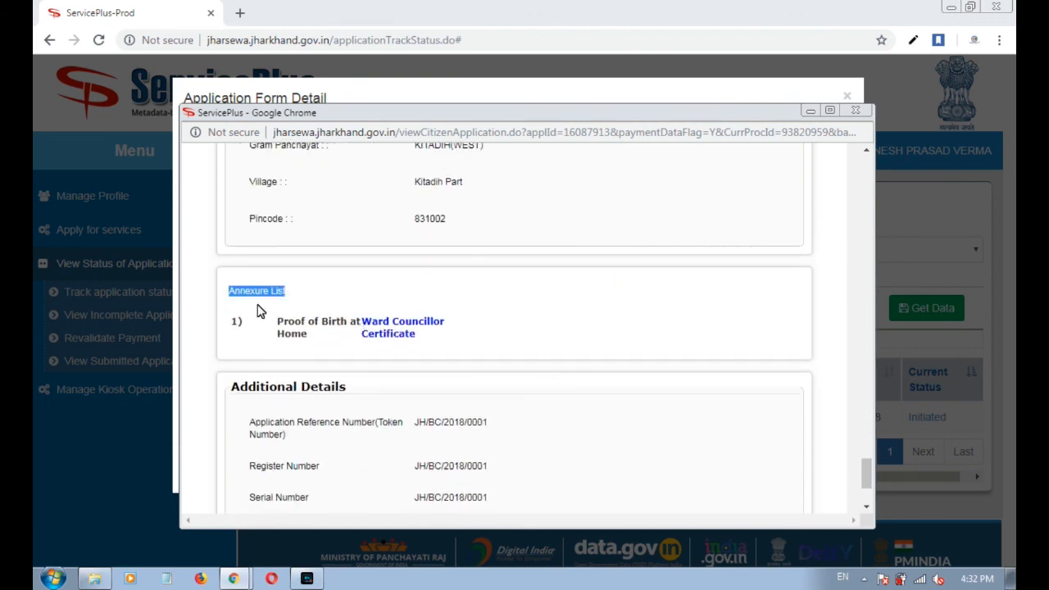
click(433, 401)
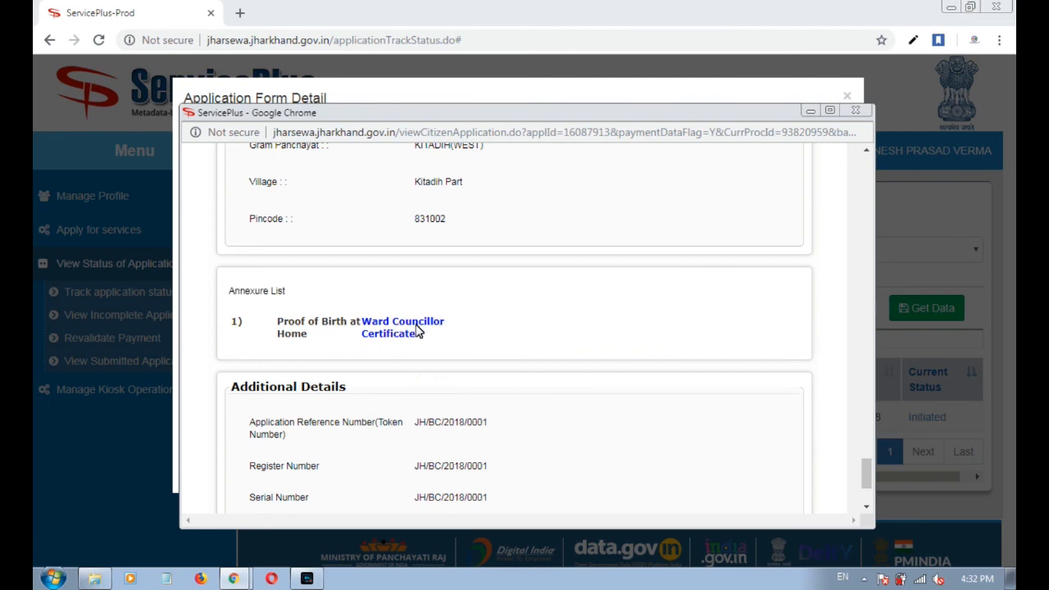
click(853, 112)
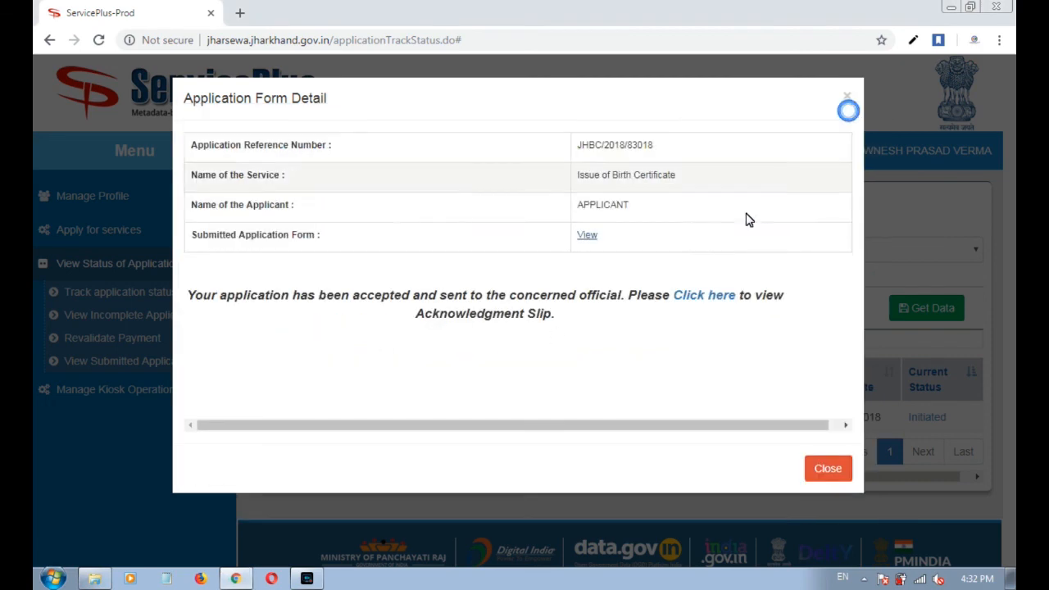
Close the details summary and review the Initiated birth certificate application, due 24/12/2018.
click(835, 476)
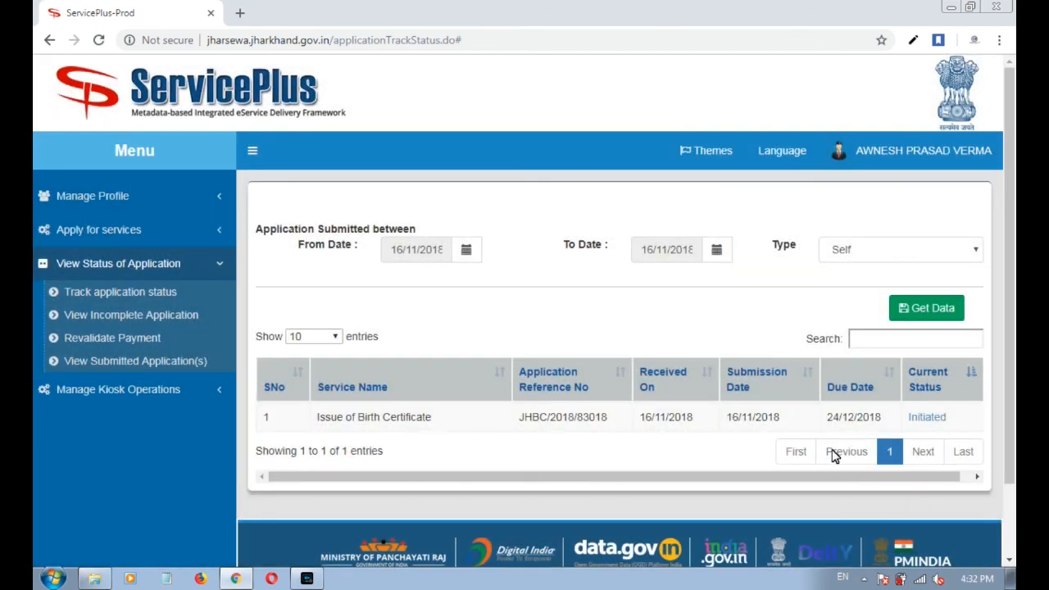
drag(850, 478, 862, 478)
drag(943, 414, 895, 420)
click(952, 423)
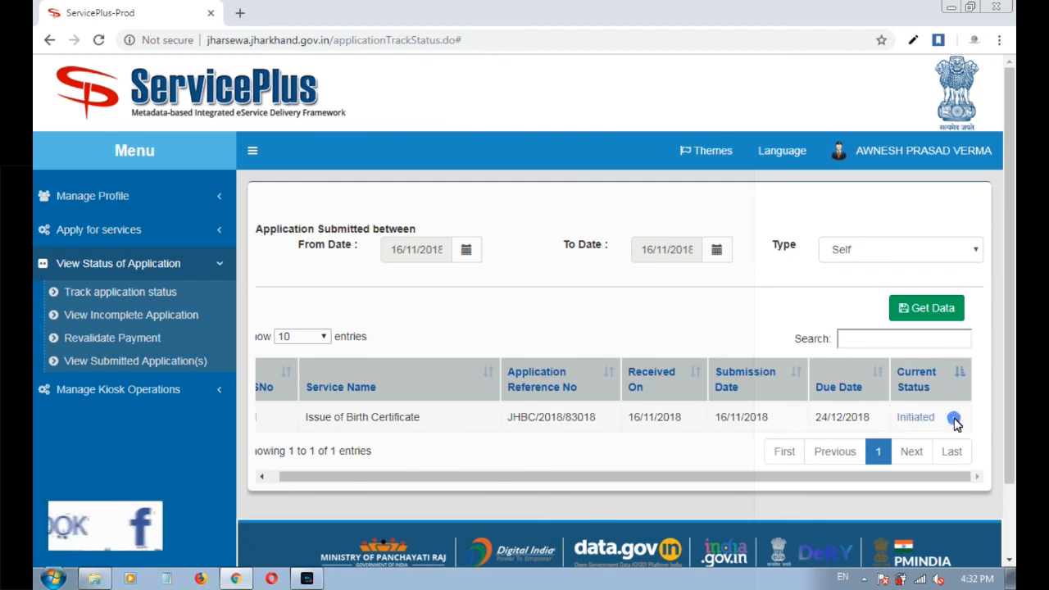
scroll(959, 423, down, 1)
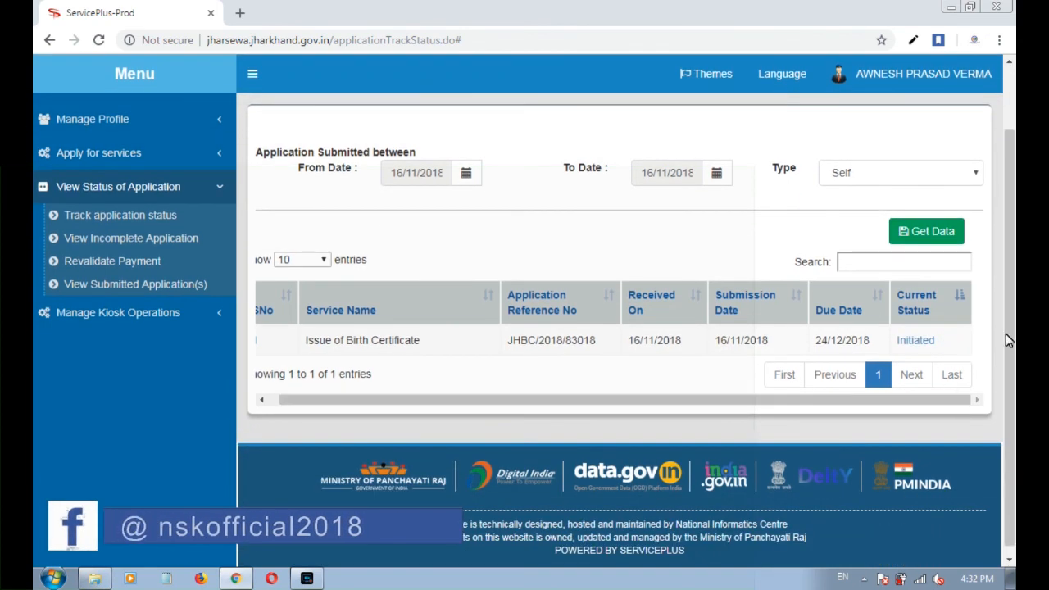